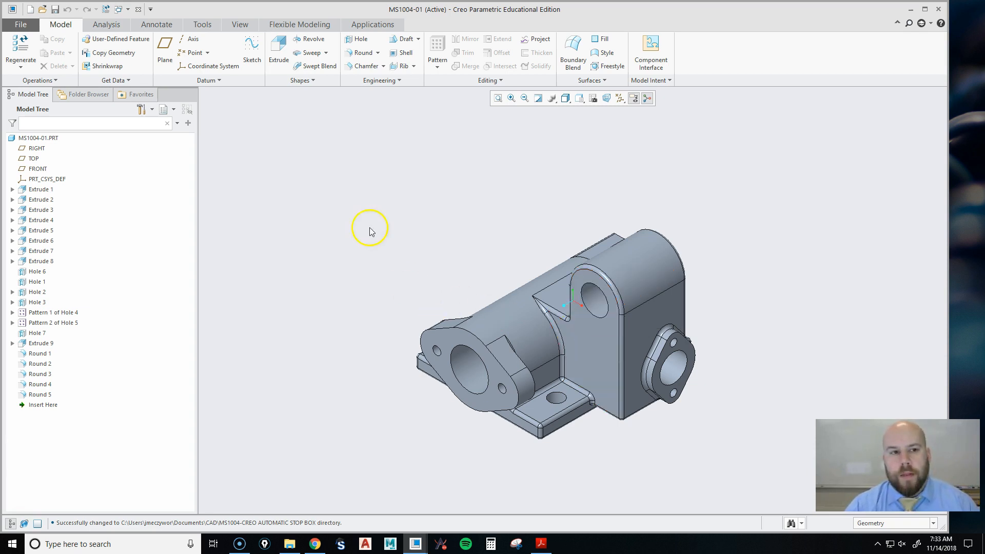
Check which folder is set as the session's working directory.
{"action": "left_click", "coordinate": [12, 24]}
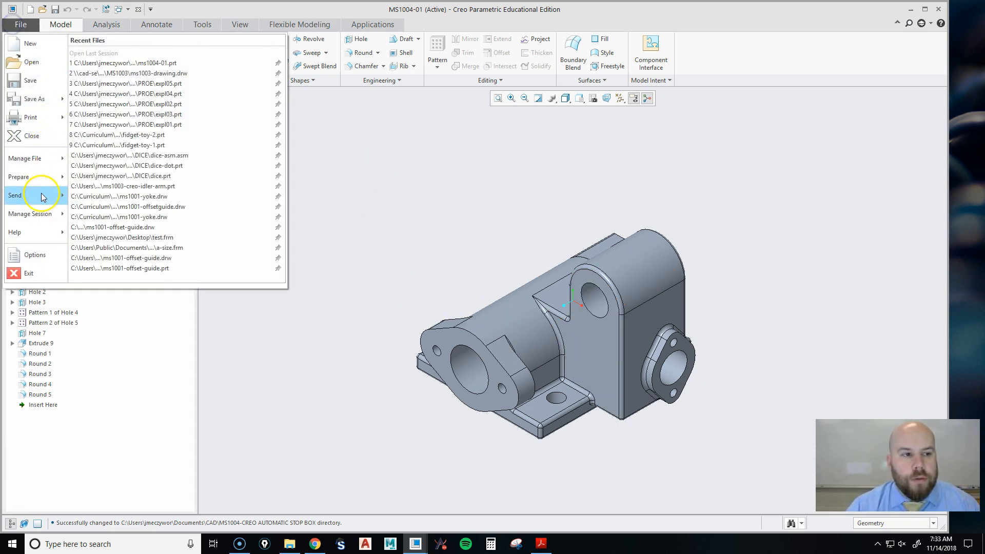
{"action": "mouse_move", "coordinate": [41, 213]}
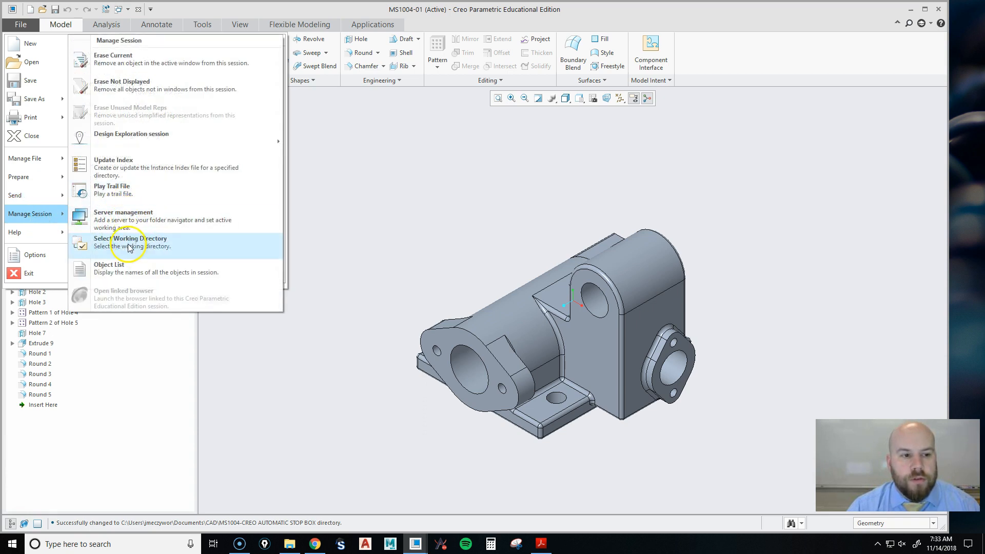
{"action": "left_click", "coordinate": [131, 244]}
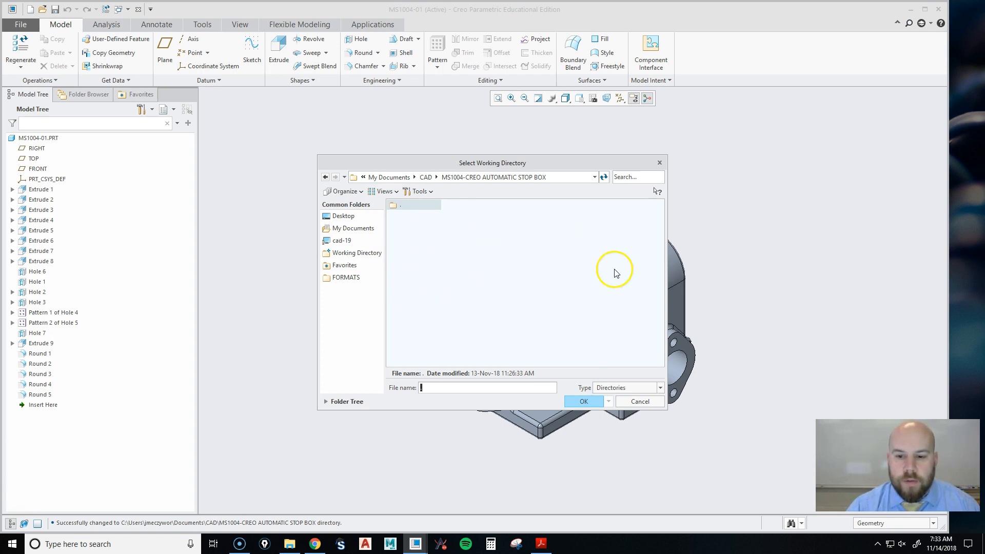
{"action": "left_click", "coordinate": [648, 403]}
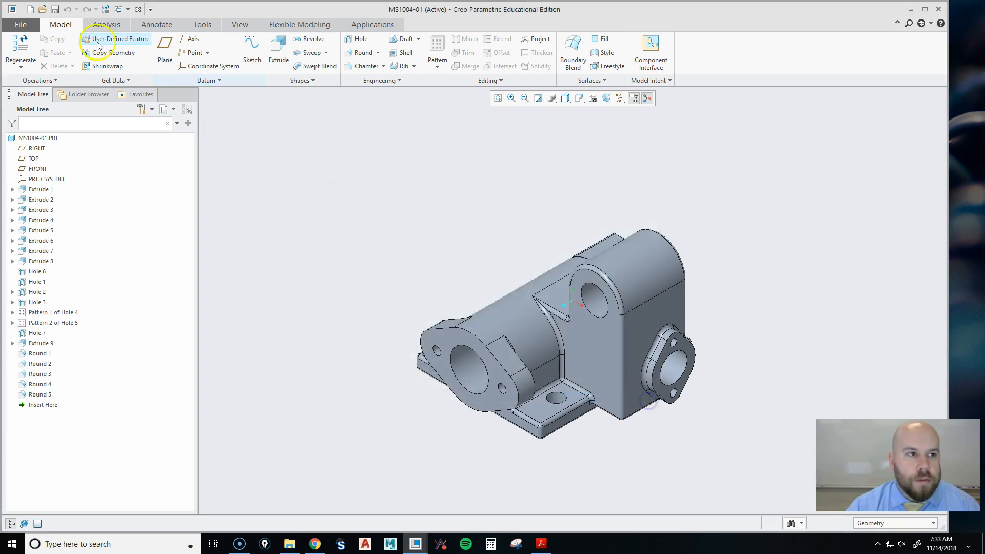
Create a new drawing file named MS1004-01.
{"action": "left_click", "coordinate": [20, 24]}
{"action": "left_click", "coordinate": [15, 45]}
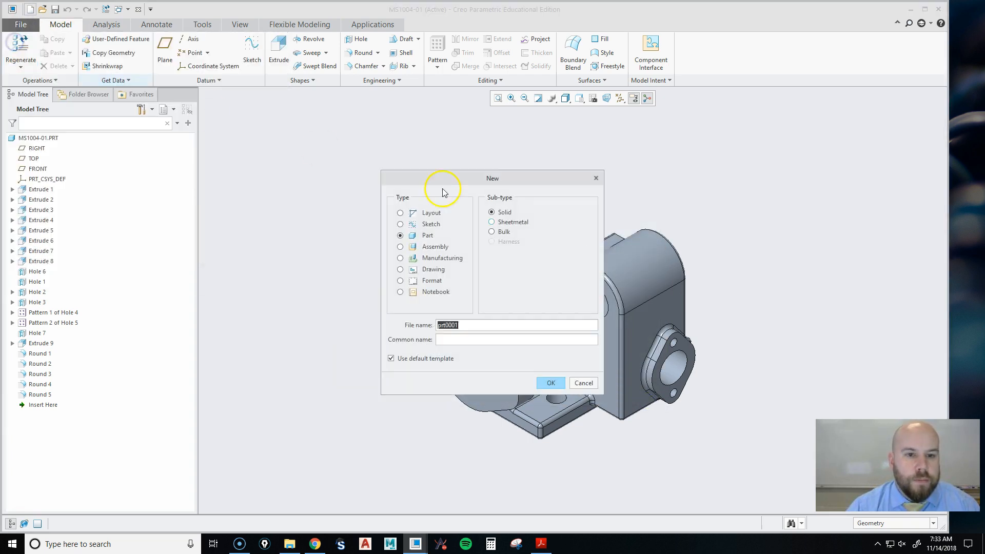
{"action": "left_click", "coordinate": [430, 269]}
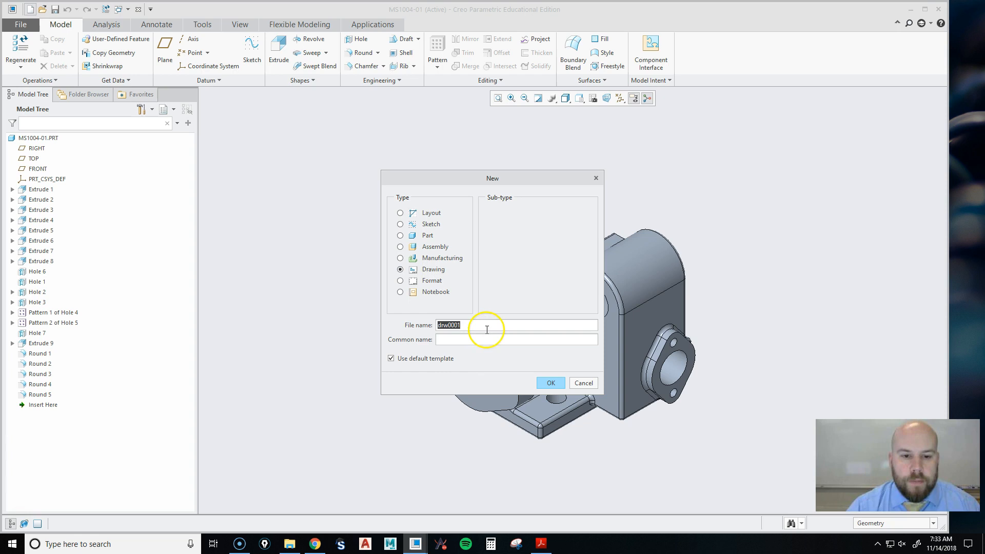
{"action": "type", "text": "MS1004-"}
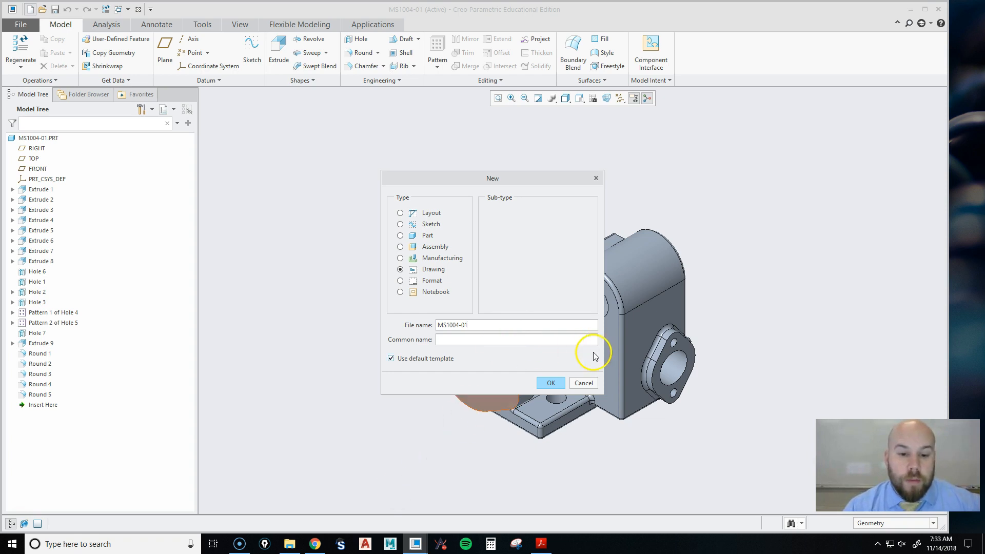
{"action": "left_click", "coordinate": [551, 384]}
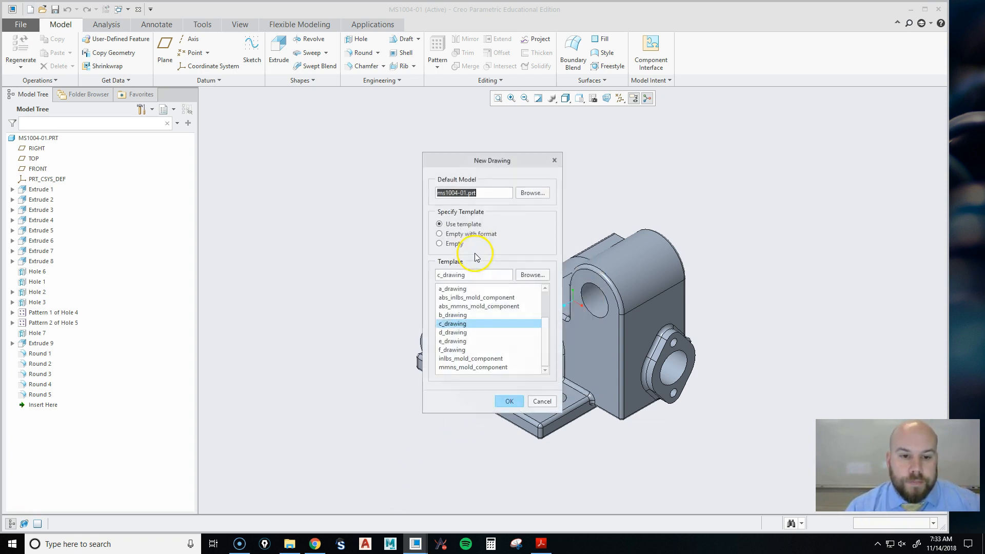
Set up the drawing as empty with the c-size.frm format from the FORMATS folder, using ms1004-01.prt as default model.
{"action": "left_click", "coordinate": [484, 235]}
{"action": "left_click", "coordinate": [532, 275]}
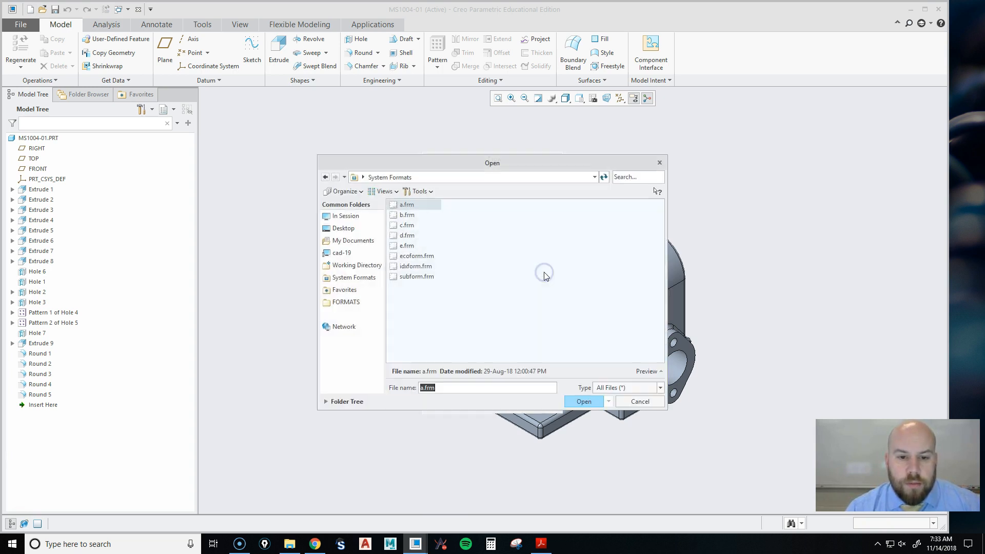
{"action": "left_click", "coordinate": [338, 307]}
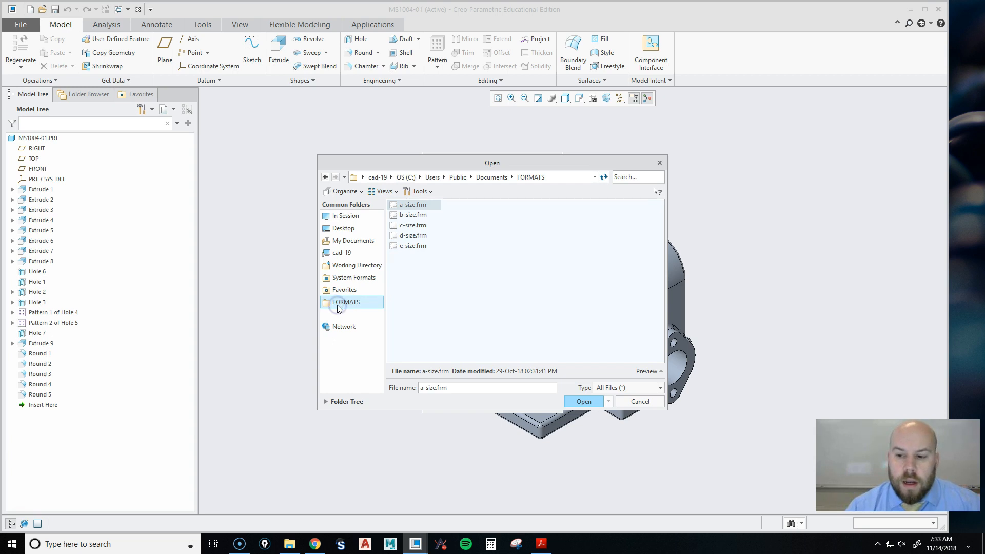
{"action": "double_click", "coordinate": [413, 226]}
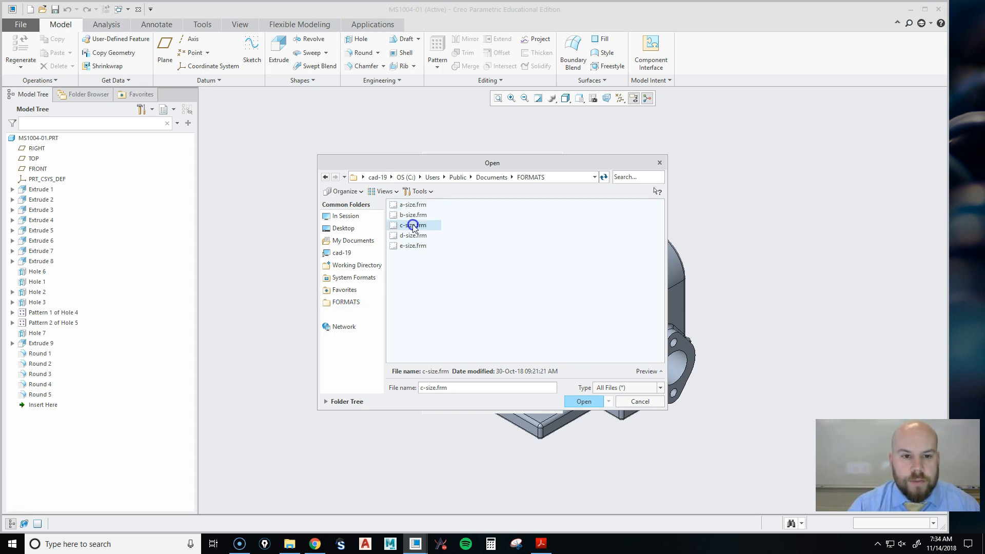
{"action": "left_click", "coordinate": [511, 403]}
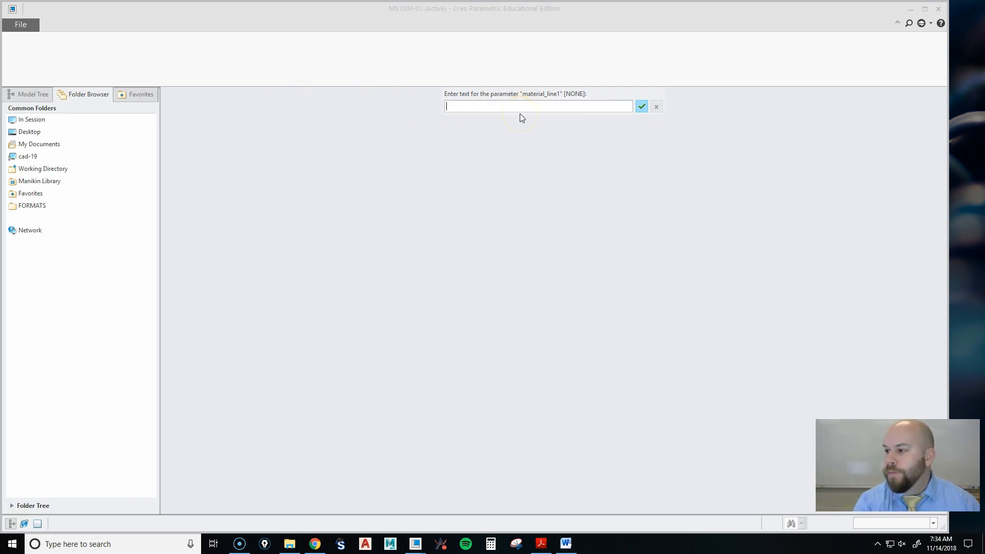
Enter CAST IRON as material line 1 and AUTOMATIC STOP BOX as title line 1, leaving both second lines blank.
{"action": "type", "text": "CAST IRON"}
{"action": "key", "text": "Return"}
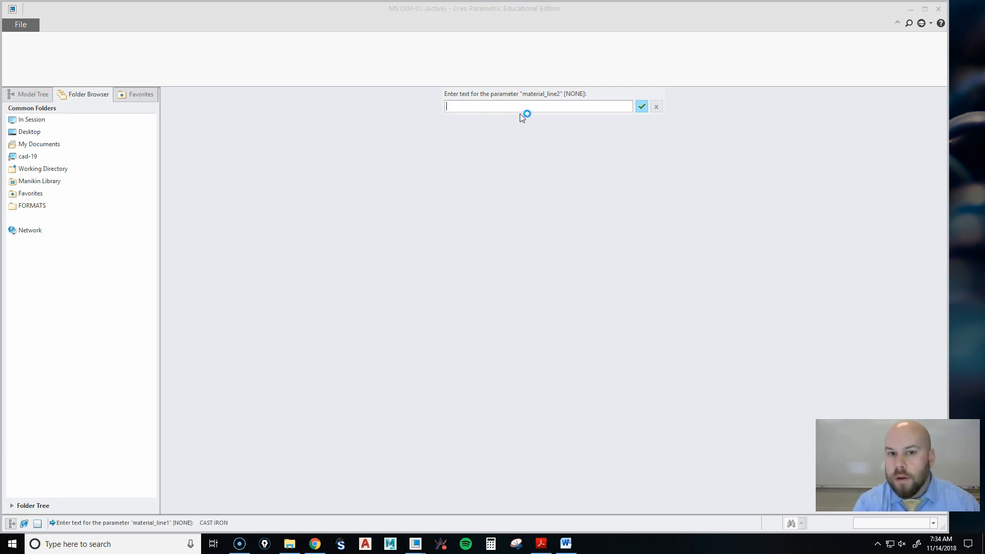
{"action": "key", "text": "Return"}
{"action": "type", "text": "AUTOMATIC STOP BOX"}
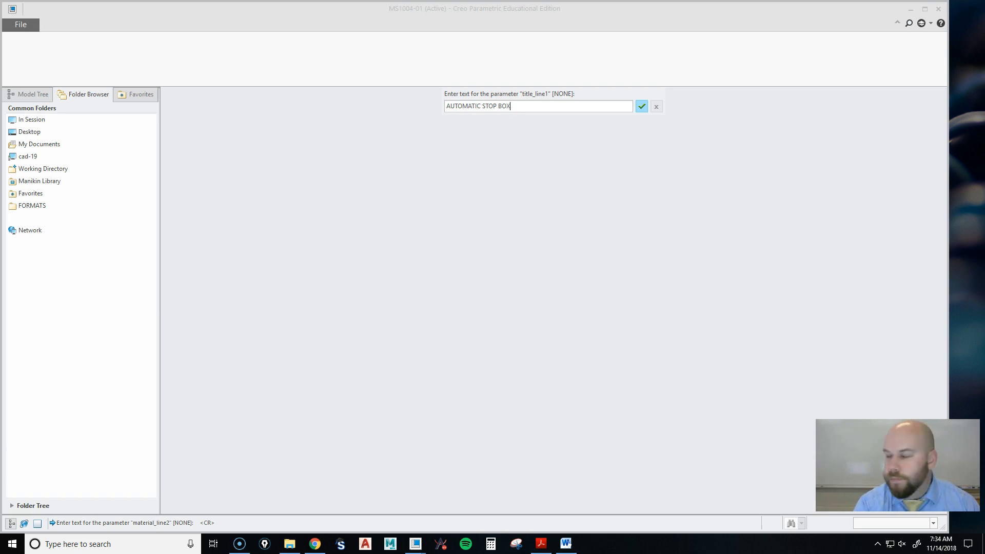
{"action": "key", "text": "Return"}
{"action": "key", "text": "Return"}
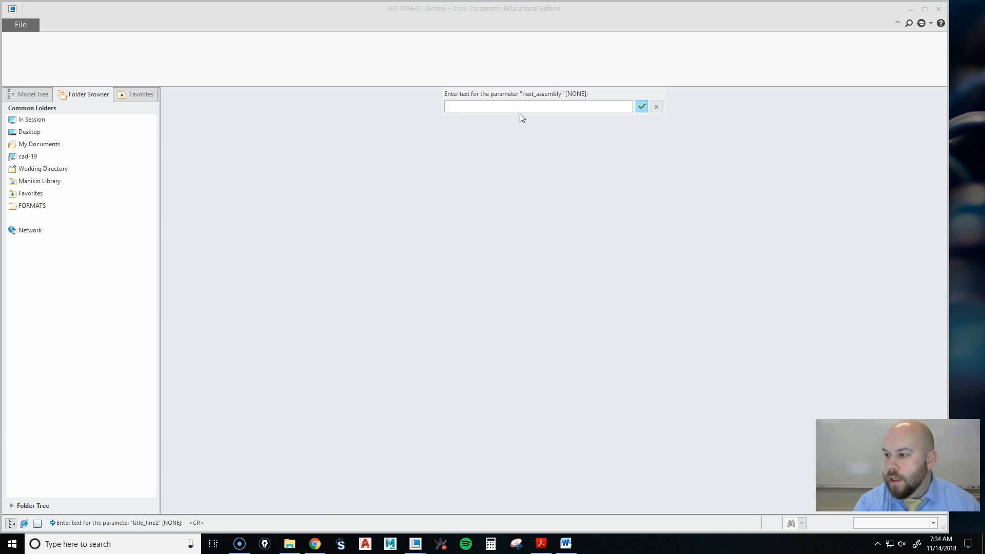
Fill the title block with "-" for next assembly and revision, the drafter's name, and drawn date 11/14/18.
{"action": "type", "text": "-"}
{"action": "key", "text": "Return"}
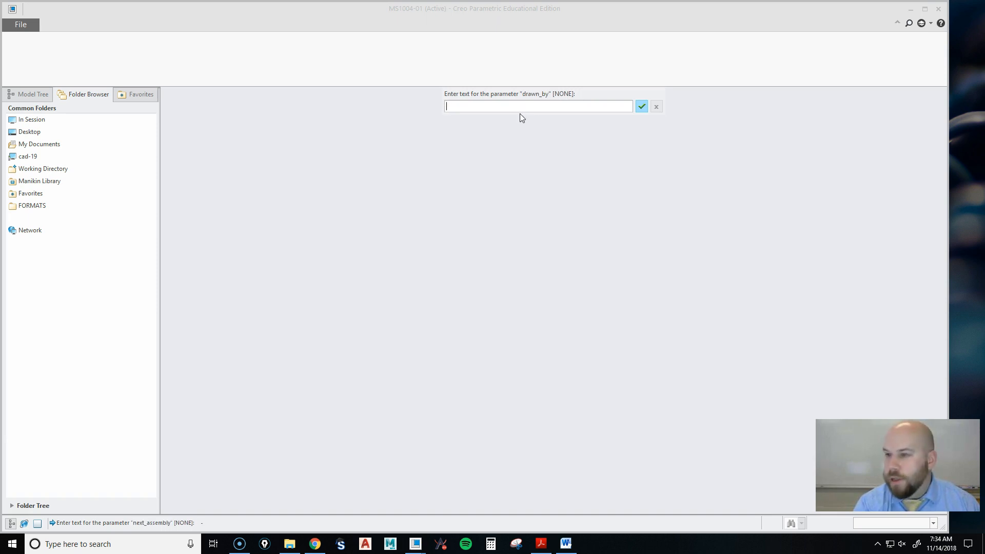
{"action": "type", "text": "J.MECZYWOR"}
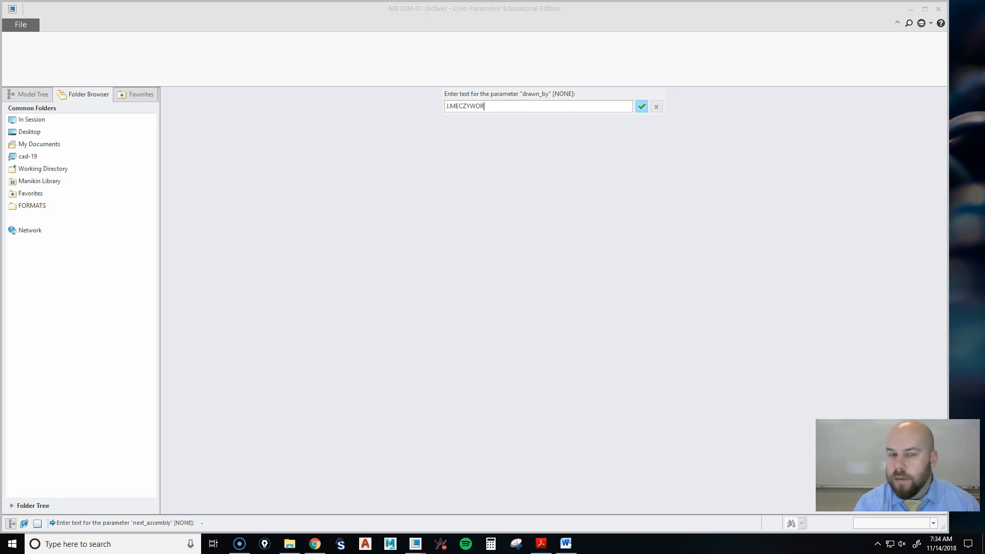
{"action": "key", "text": "Return"}
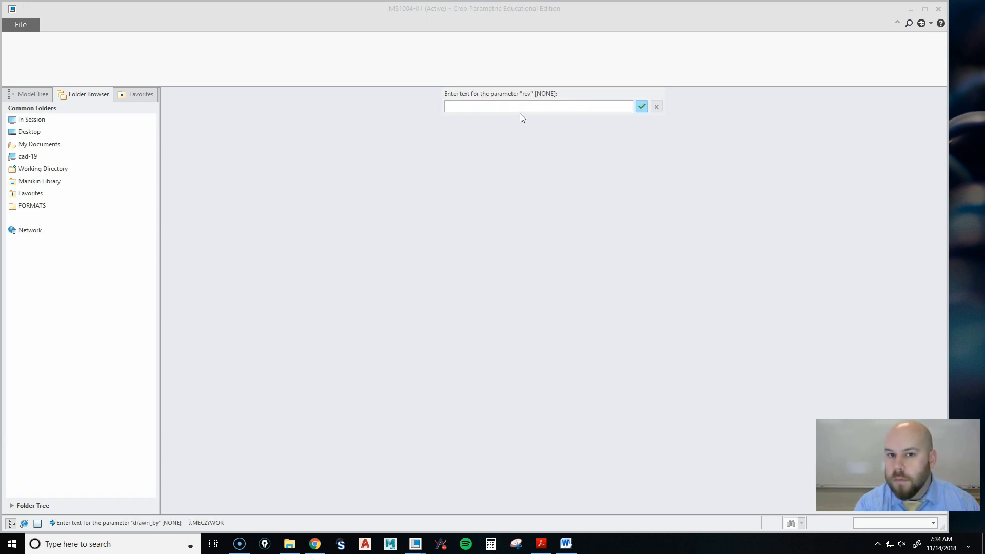
{"action": "key", "text": "Return"}
{"action": "type", "text": "11/14/18"}
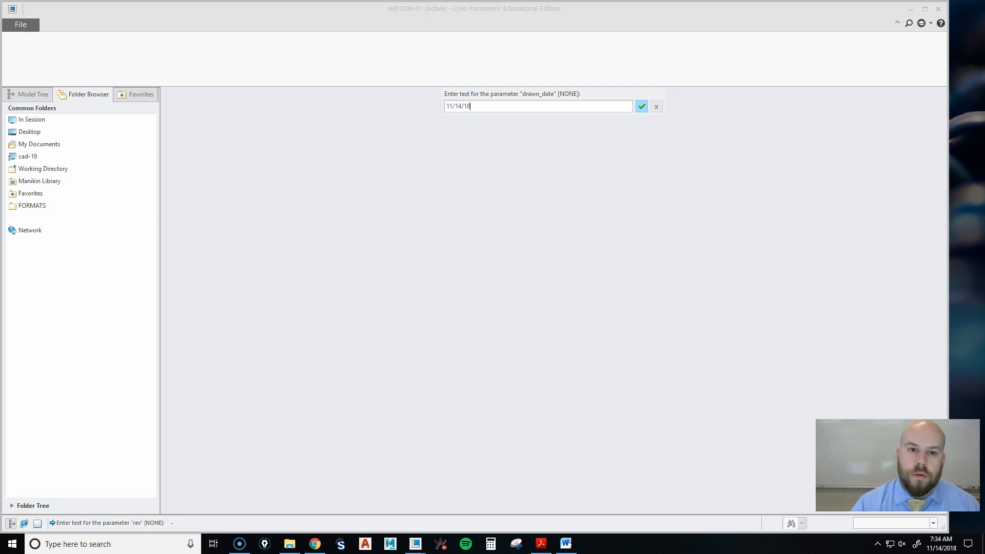
{"action": "key", "text": "Return"}
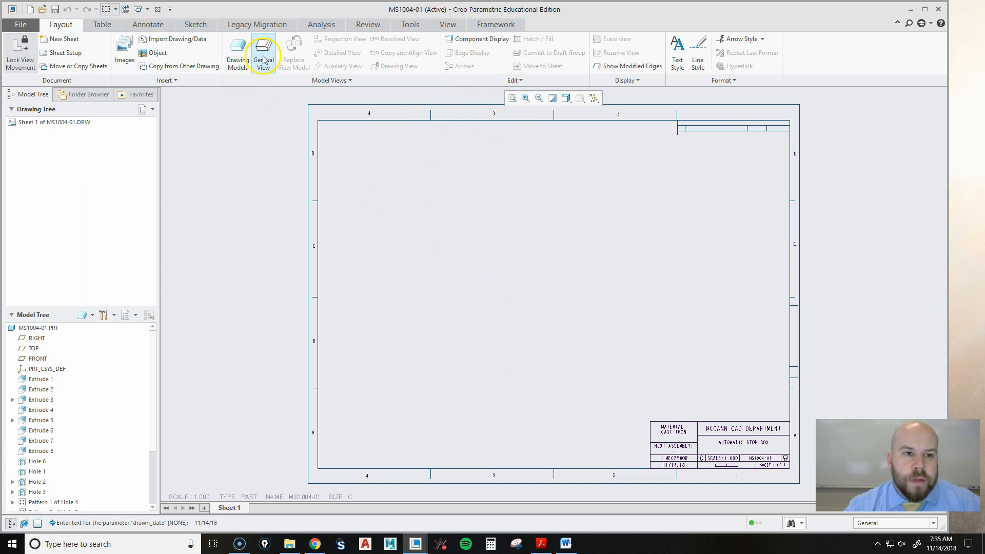
Place a general view left of the sheet's centre with No Combined State and turn off the combined state prompt.
{"action": "right_click", "coordinate": [491, 267]}
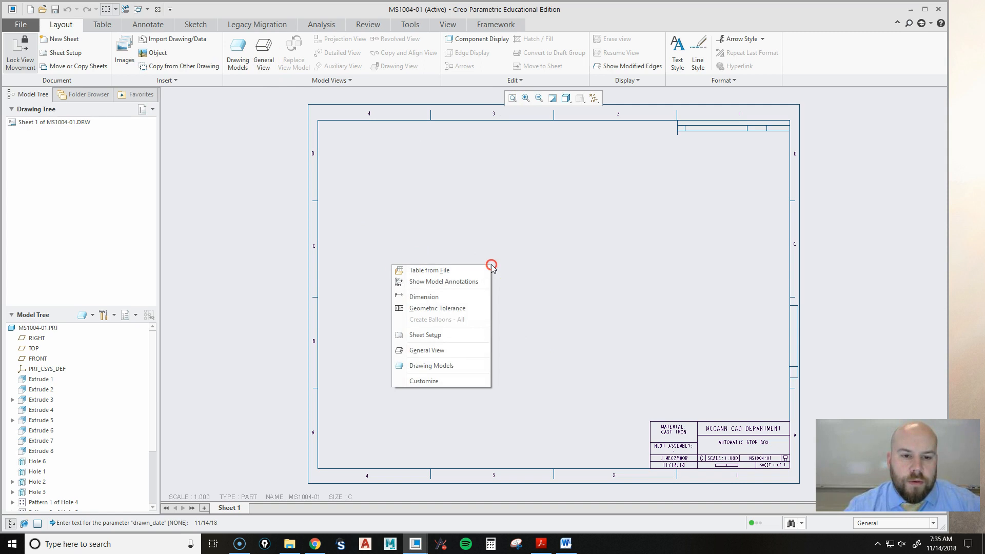
{"action": "left_click", "coordinate": [455, 349]}
{"action": "left_click", "coordinate": [456, 316]}
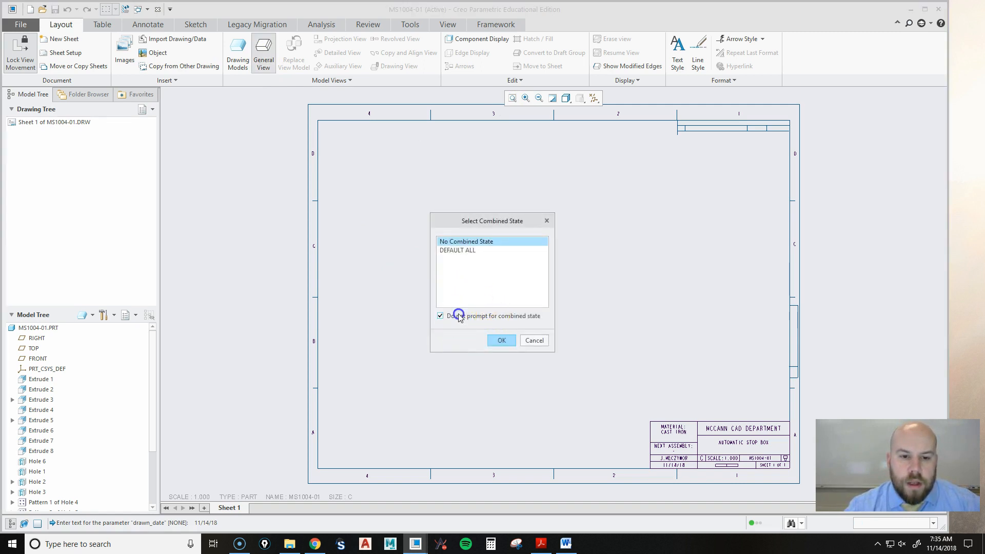
{"action": "left_click", "coordinate": [496, 341]}
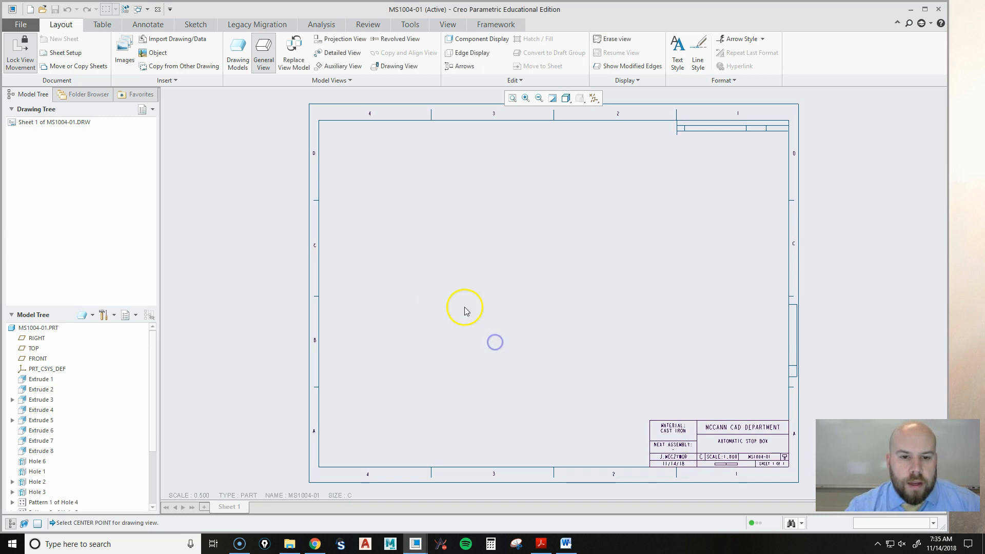
{"action": "left_click", "coordinate": [470, 278]}
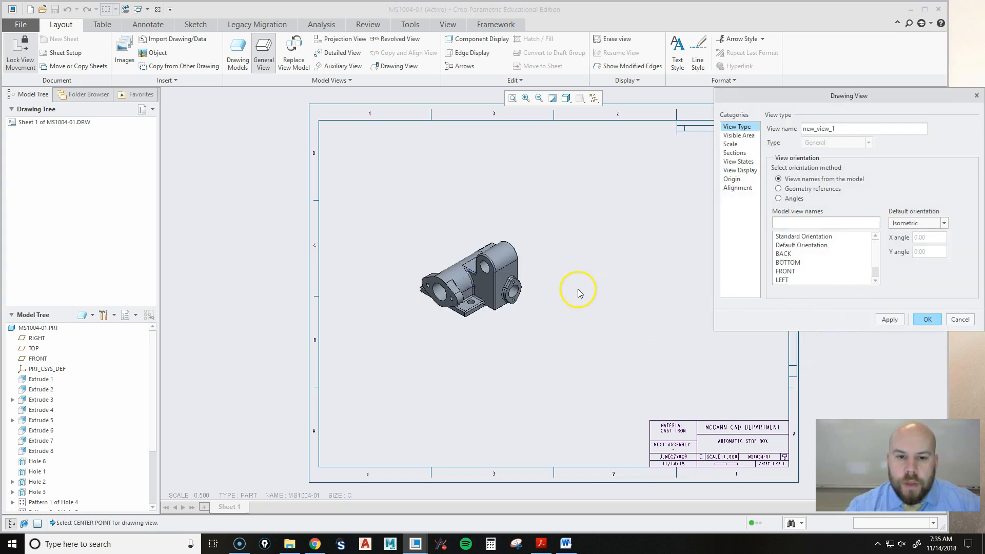
Orient the general view to the model's FRONT view and finish its definition.
{"action": "left_click", "coordinate": [793, 272]}
{"action": "scroll", "coordinate": [467, 288], "scroll_direction": "up", "scroll_amount": 2}
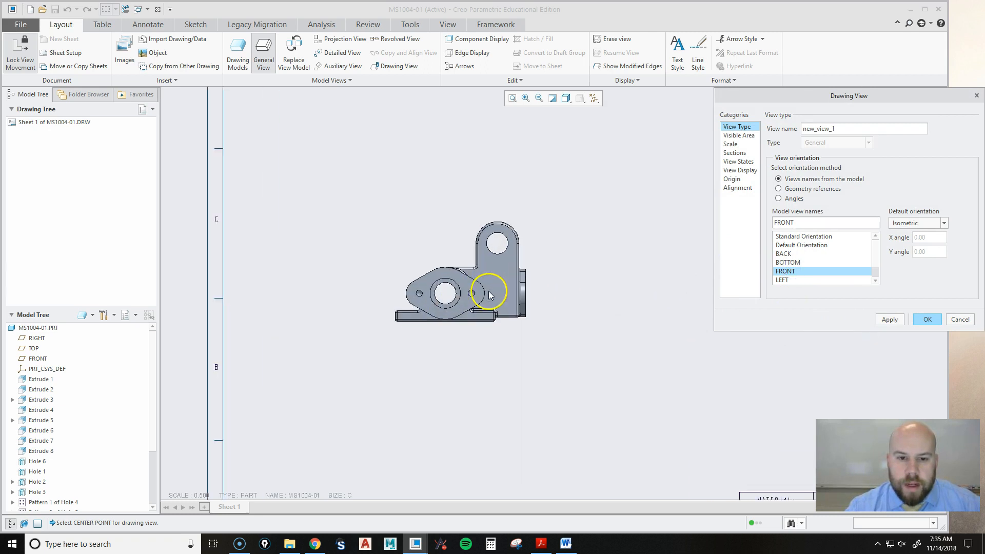
{"action": "scroll", "coordinate": [463, 286], "scroll_direction": "down", "scroll_amount": 2}
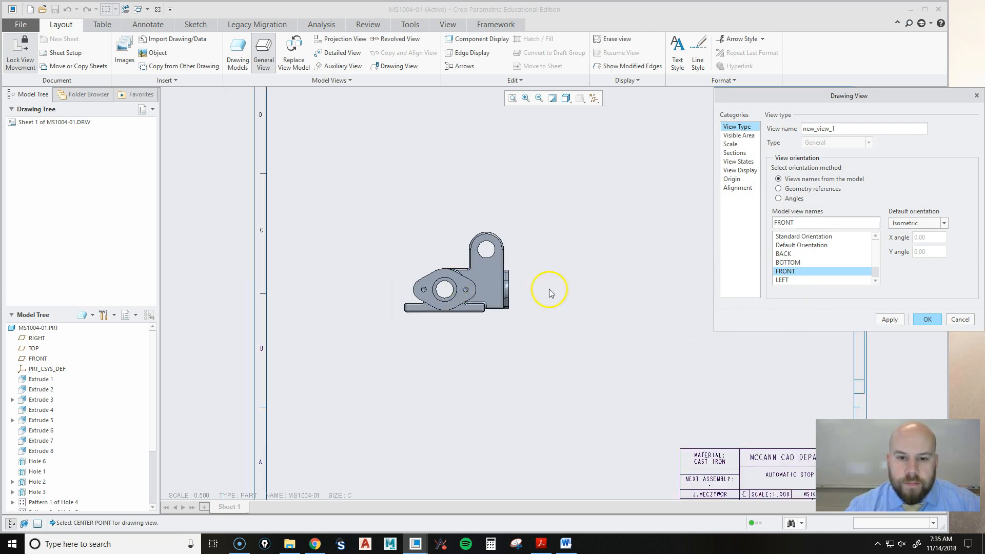
{"action": "left_click", "coordinate": [928, 320]}
Unlock view movement and move the front view about 2.5 units left and 0.6 down on the sheet.
{"action": "scroll", "coordinate": [477, 396], "scroll_direction": "down", "scroll_amount": 4}
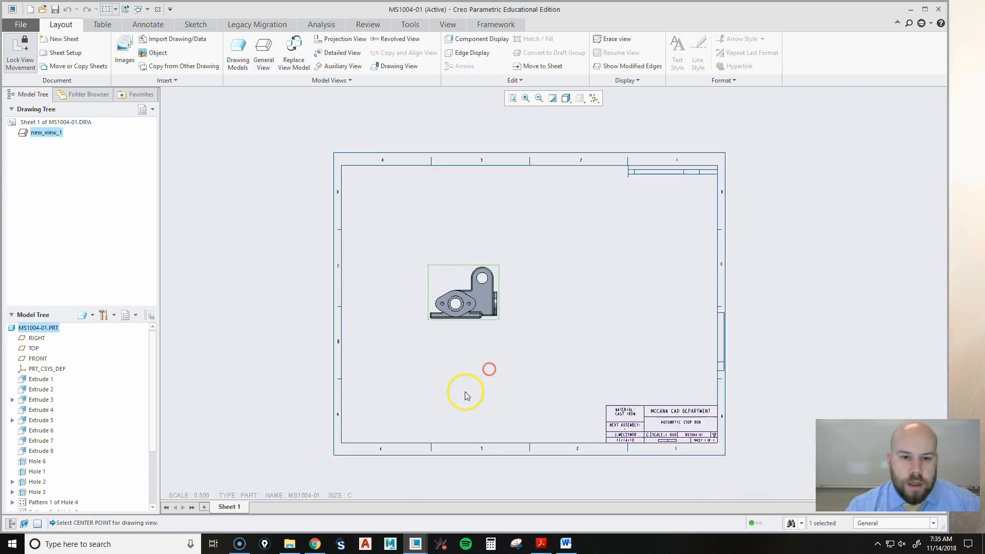
{"action": "left_click", "coordinate": [487, 369]}
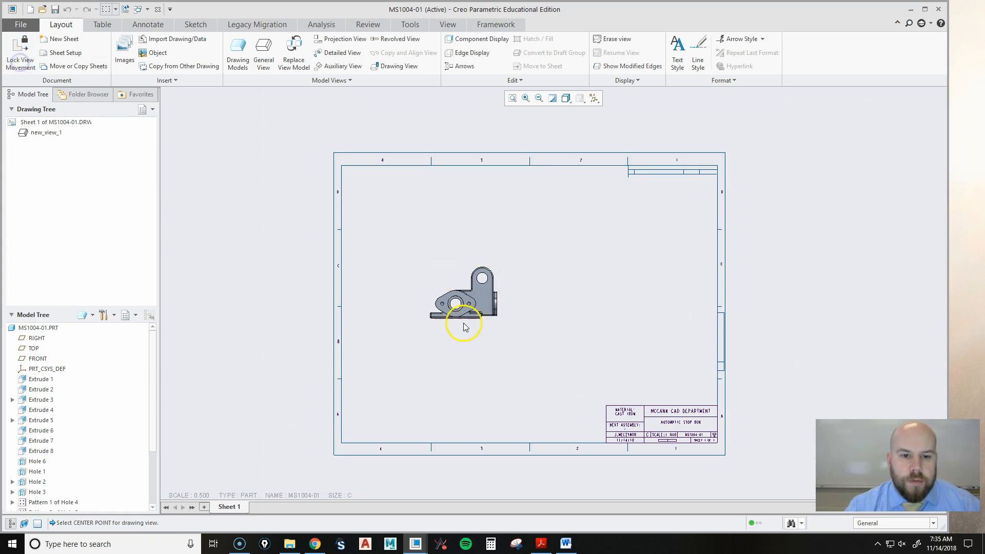
{"action": "scroll", "coordinate": [465, 276], "scroll_direction": "up", "scroll_amount": 1}
{"action": "left_click", "coordinate": [465, 276]}
{"action": "left_click_drag", "start_coordinate": [465, 276], "coordinate": [410, 299]}
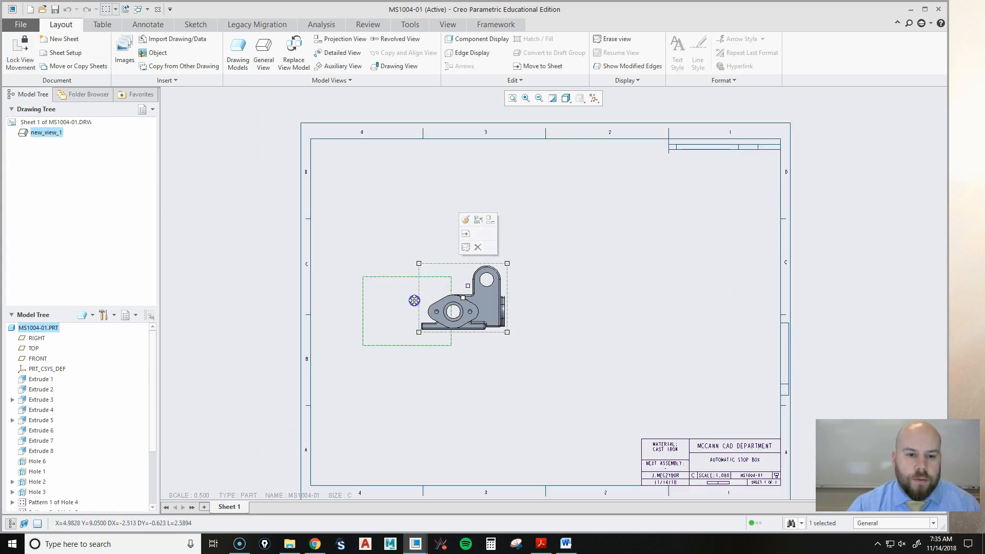
{"action": "left_click", "coordinate": [561, 353]}
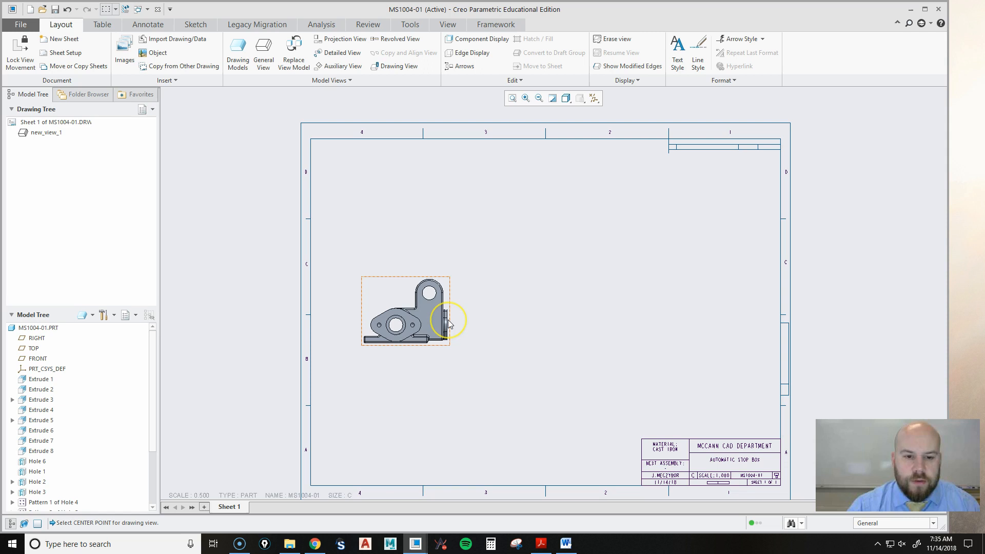
{"action": "left_click", "coordinate": [684, 334]}
Project a right-side view from the front view, and a rear view from the right-side view.
{"action": "left_click", "coordinate": [404, 327]}
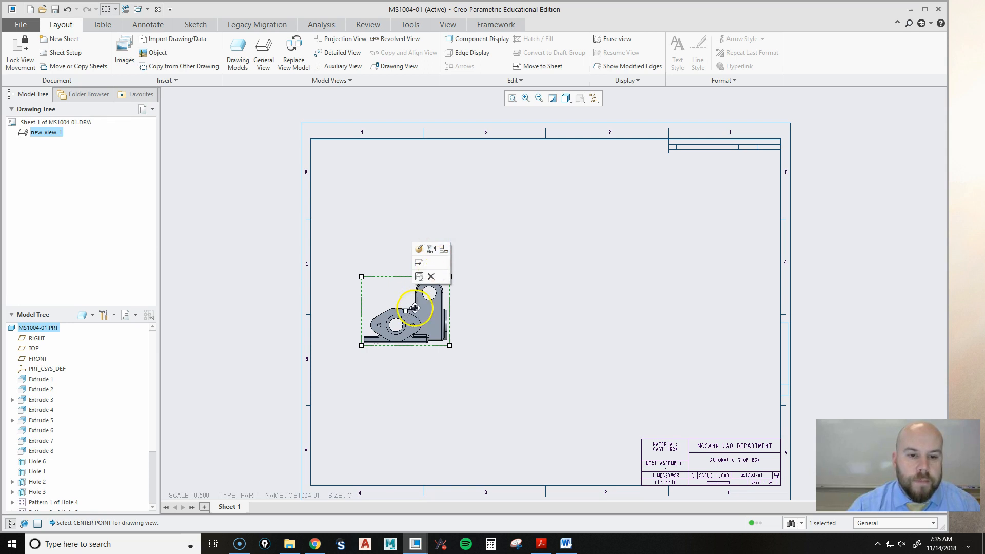
{"action": "left_click", "coordinate": [444, 253]}
{"action": "left_click", "coordinate": [539, 336]}
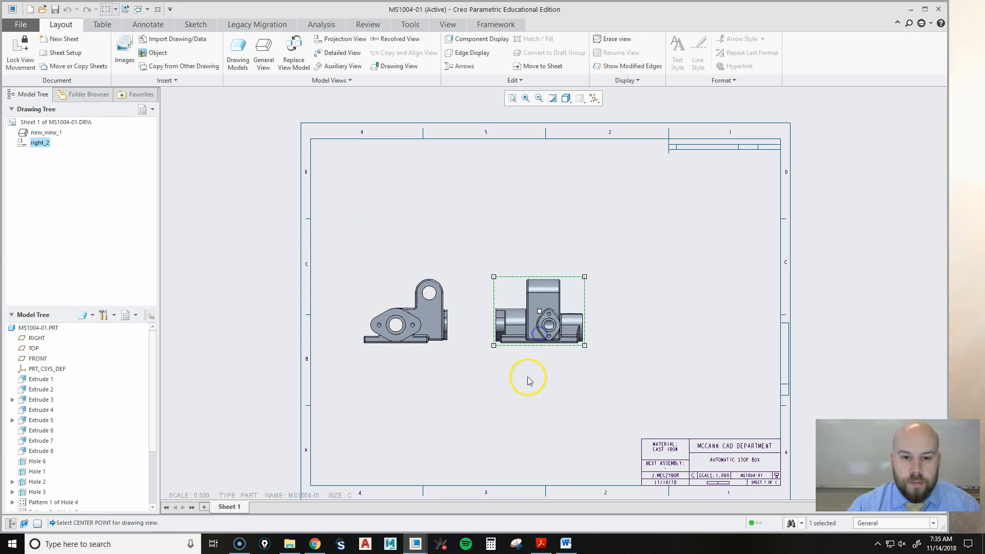
{"action": "left_click", "coordinate": [610, 245]}
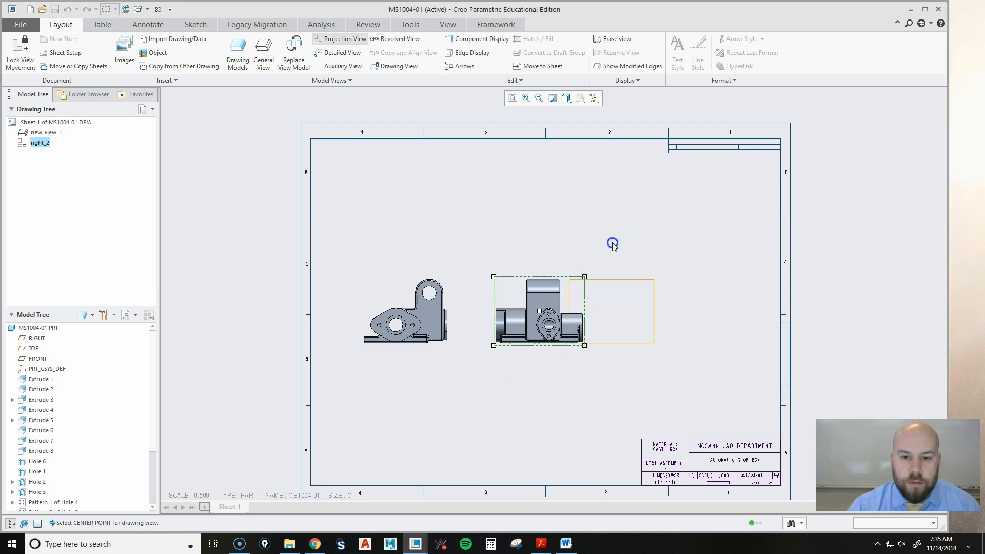
{"action": "left_click", "coordinate": [682, 303]}
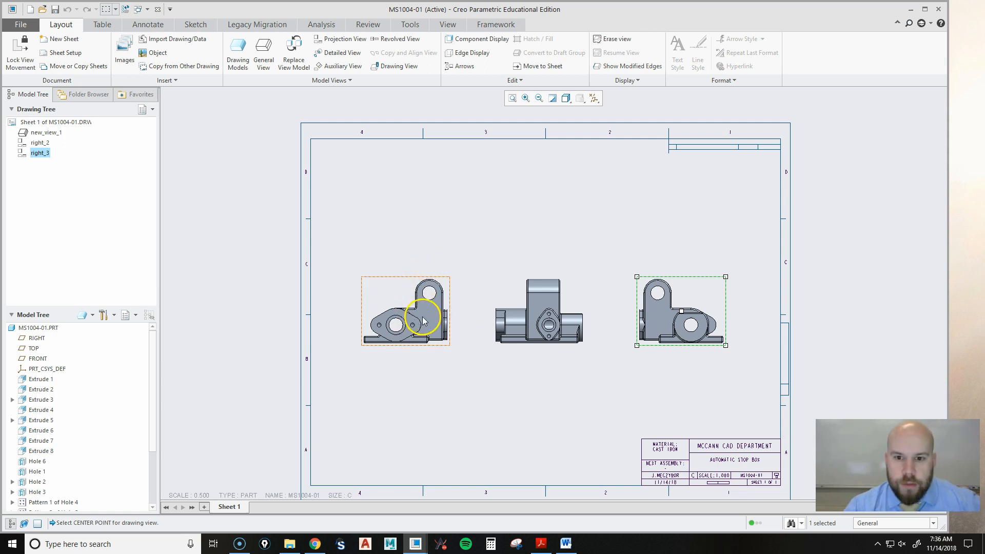
Move the front view down and slightly left on the sheet, carrying its aligned projected views along.
{"action": "left_click", "coordinate": [408, 338]}
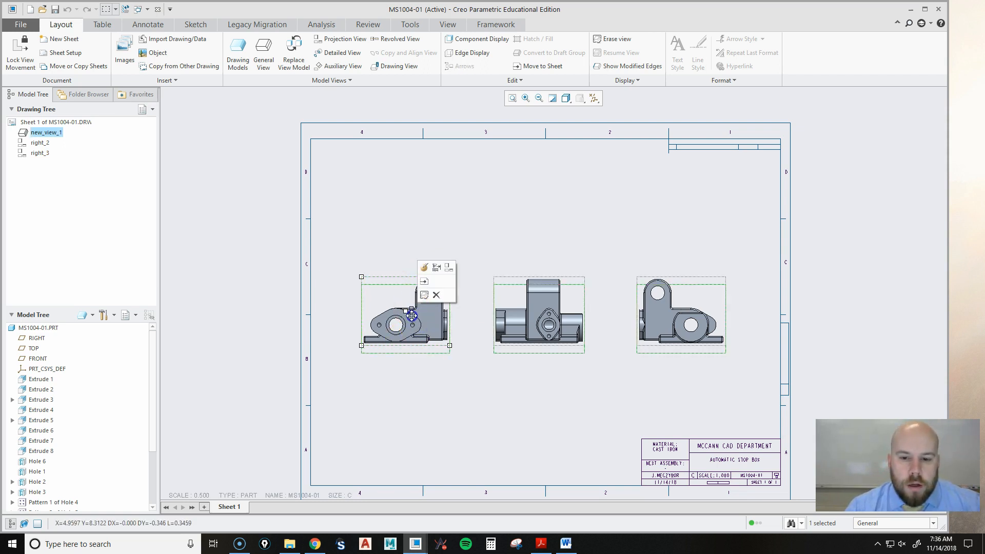
{"action": "left_click_drag", "start_coordinate": [409, 331], "coordinate": [408, 338]}
{"action": "left_click", "coordinate": [472, 193]}
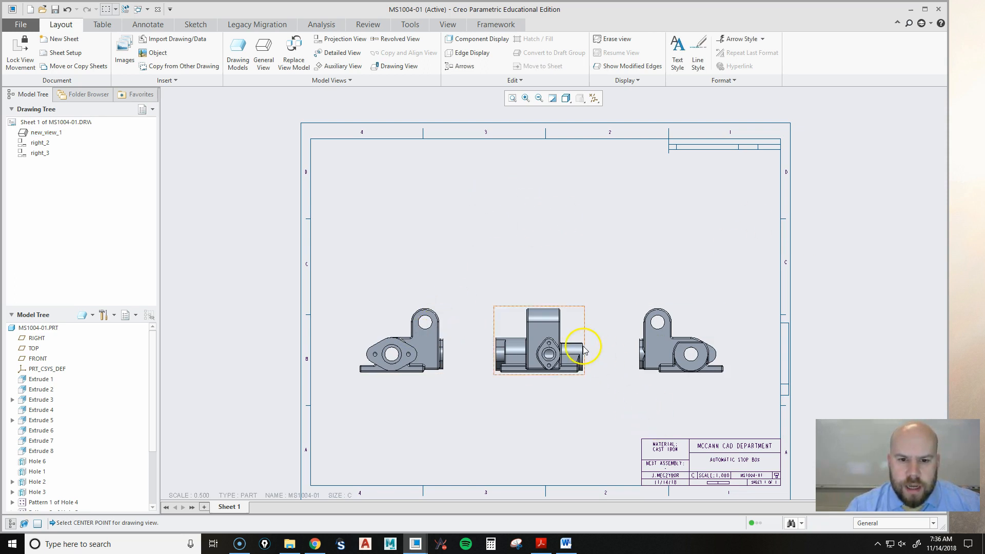
Project a top view from the front view and place it directly above.
{"action": "left_click", "coordinate": [404, 342]}
{"action": "left_click", "coordinate": [436, 268]}
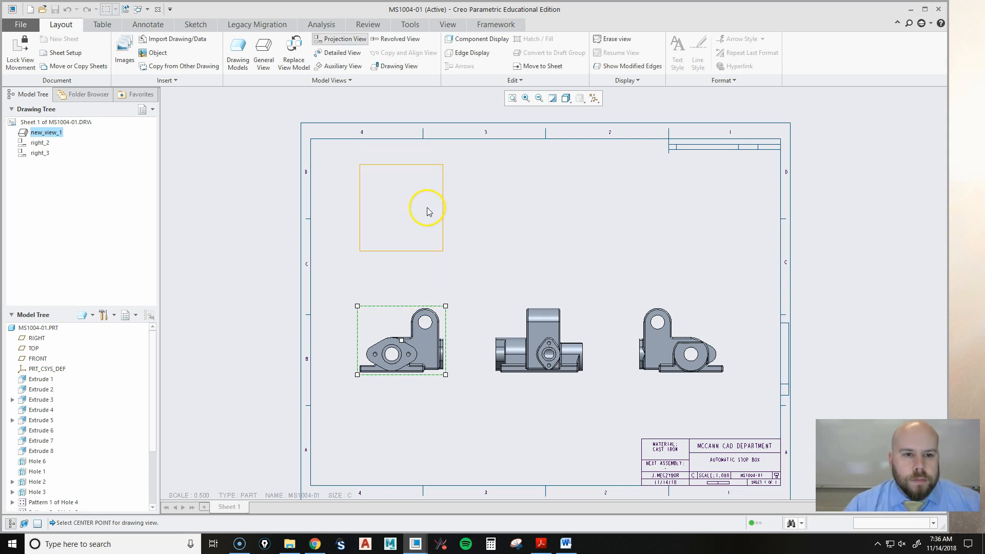
{"action": "left_click", "coordinate": [428, 213]}
{"action": "left_click", "coordinate": [398, 177]}
{"action": "scroll", "coordinate": [398, 177], "scroll_direction": "up", "scroll_amount": 4}
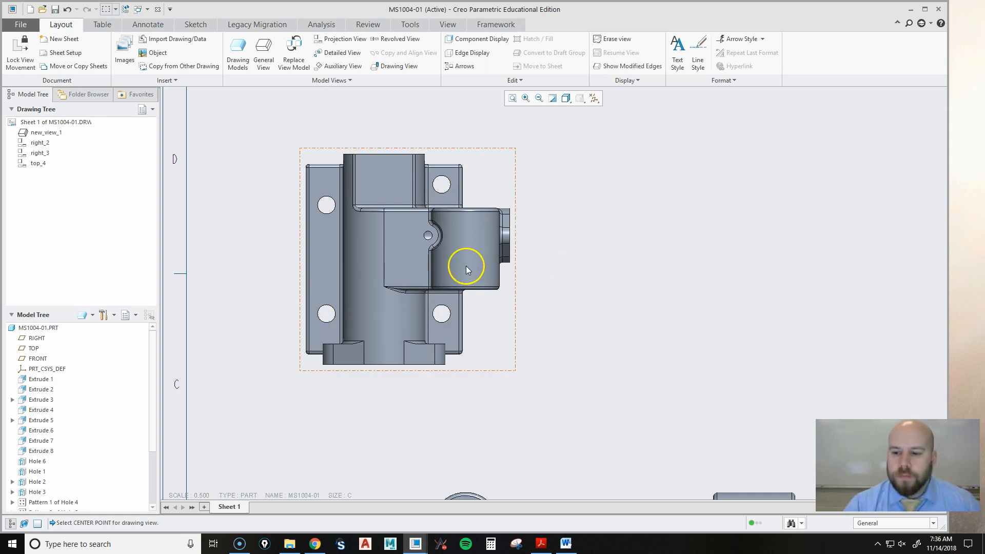
{"action": "scroll", "coordinate": [466, 266], "scroll_direction": "down", "scroll_amount": 4}
{"action": "scroll", "coordinate": [513, 272], "scroll_direction": "down", "scroll_amount": 1}
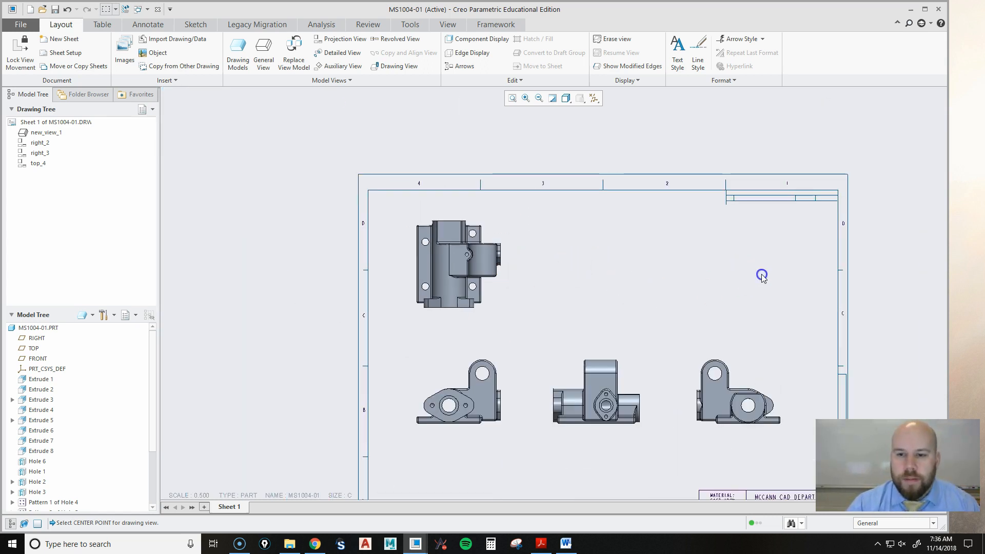
Place an isometric general view in the upper-right area of the sheet, above the rear view.
{"action": "right_click", "coordinate": [748, 271]}
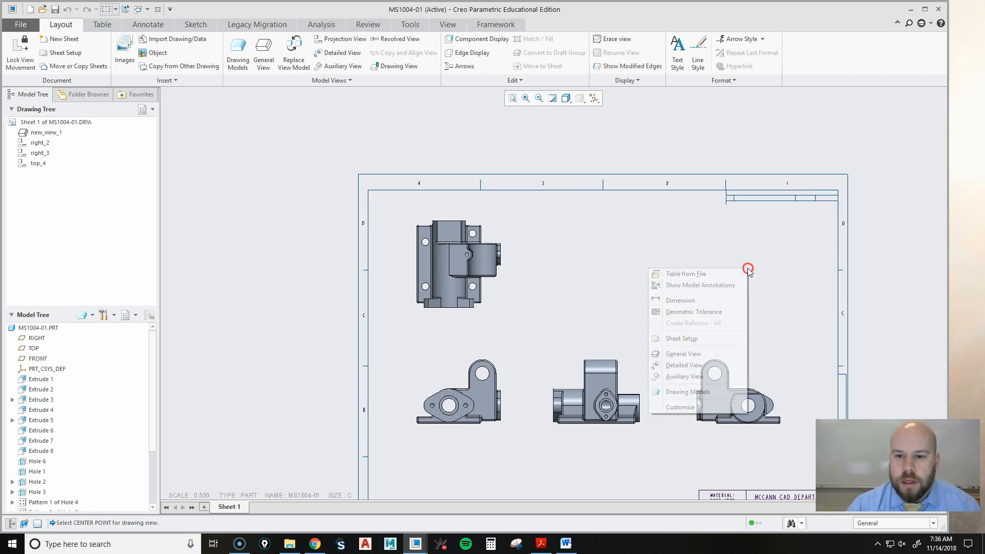
{"action": "left_click", "coordinate": [703, 355]}
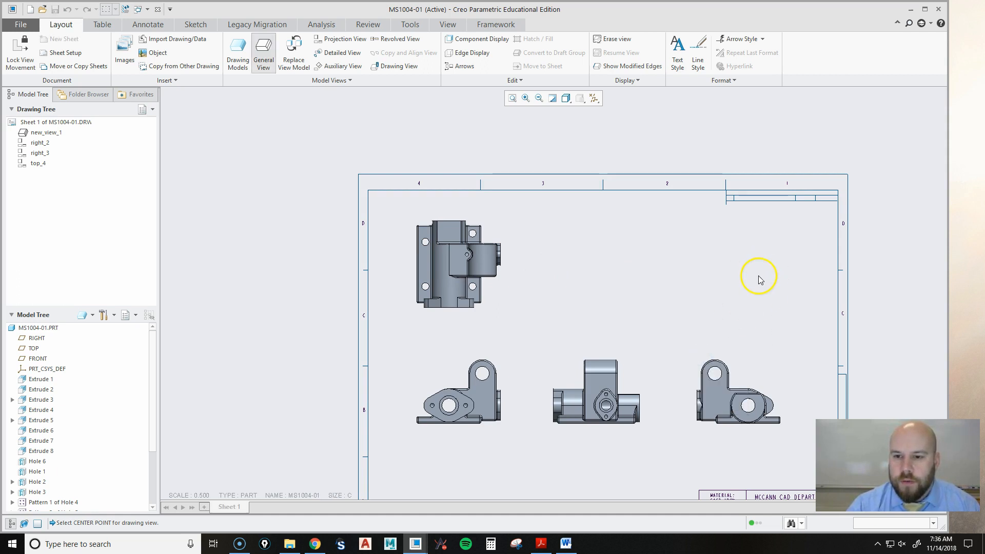
{"action": "left_click", "coordinate": [758, 275]}
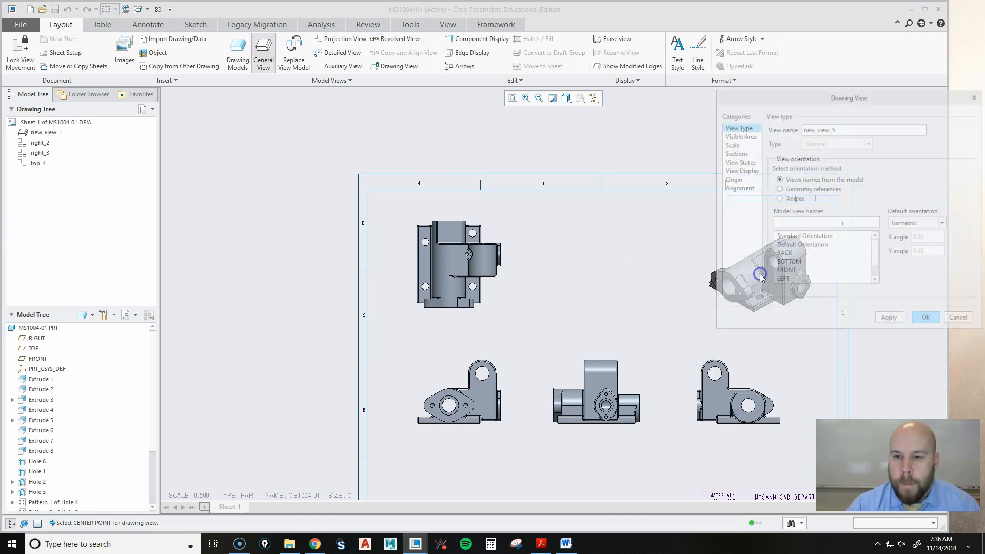
{"action": "left_click", "coordinate": [927, 320]}
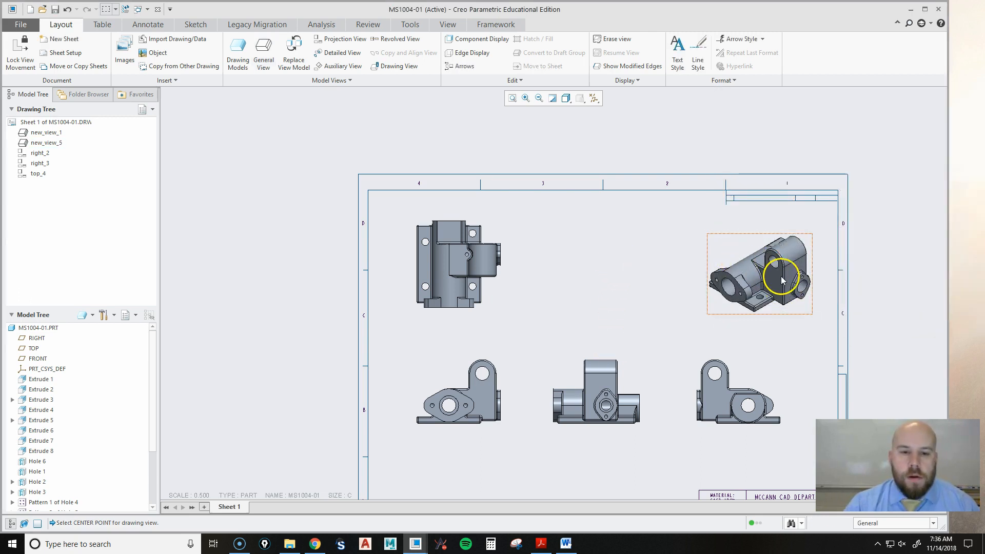
Set all five drawing views to the No Hidden display style with Dimmed tangent edges.
{"action": "left_click", "coordinate": [773, 277]}
{"action": "left_click", "coordinate": [431, 273], "text": "ctrl"}
{"action": "left_click", "coordinate": [468, 413], "text": "ctrl"}
{"action": "left_click", "coordinate": [567, 396], "text": "ctrl"}
{"action": "left_click", "coordinate": [704, 389], "text": "ctrl"}
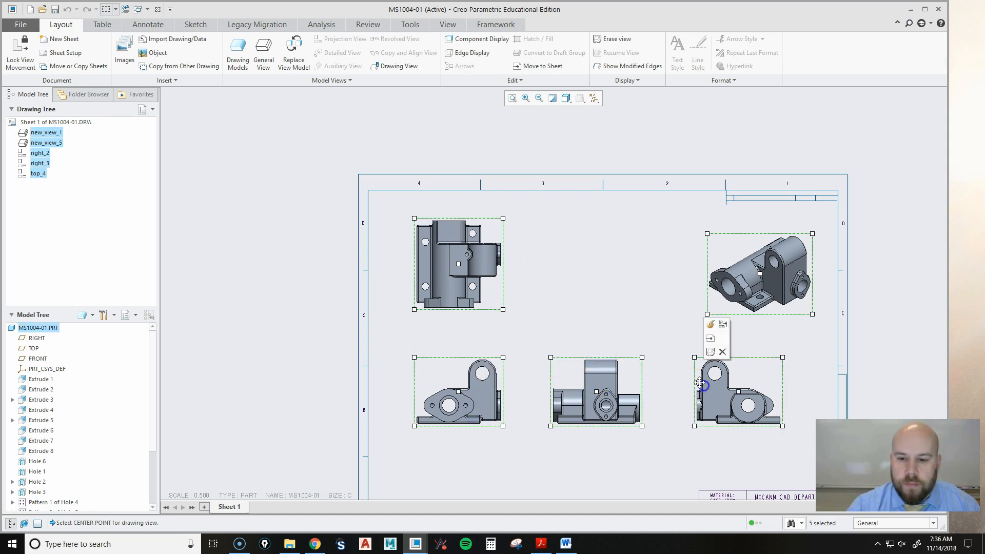
{"action": "left_click", "coordinate": [712, 326]}
{"action": "left_click", "coordinate": [851, 140]}
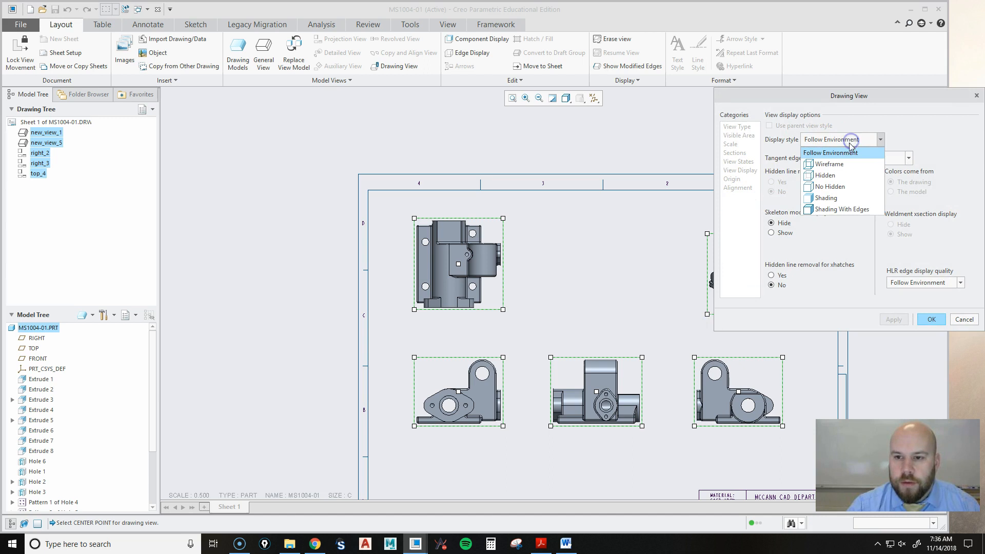
{"action": "left_click", "coordinate": [830, 187]}
{"action": "left_click", "coordinate": [871, 159]}
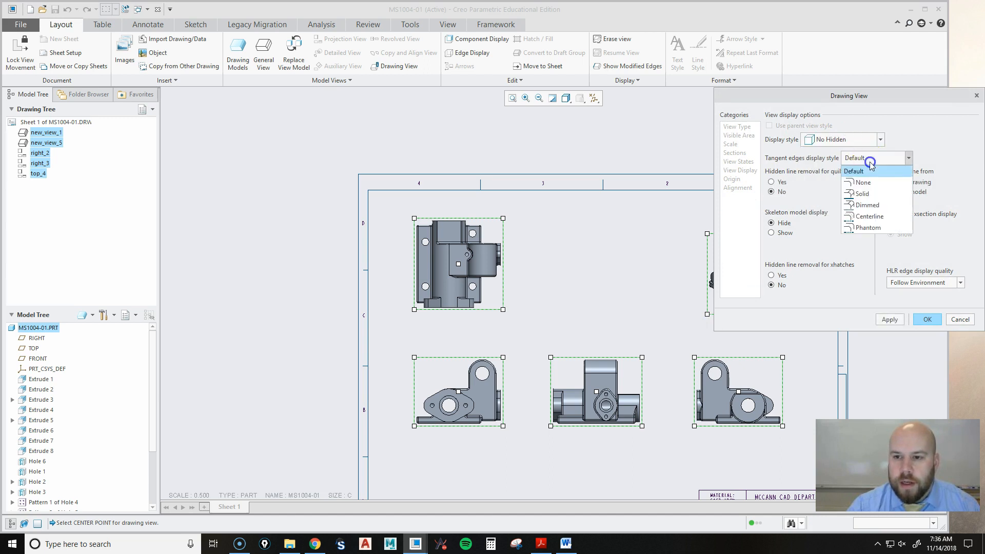
{"action": "left_click", "coordinate": [870, 205]}
{"action": "left_click", "coordinate": [890, 319]}
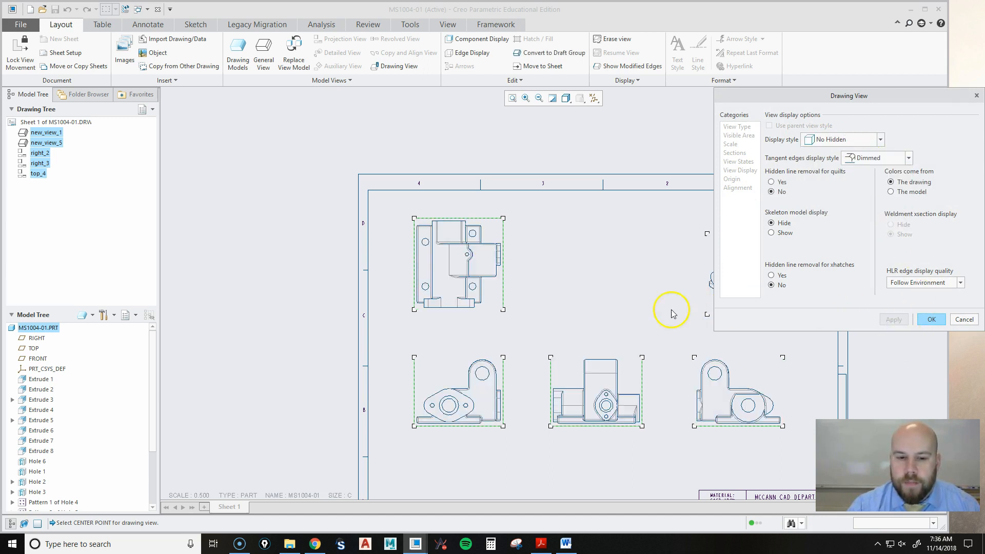
Apply the Hidden display style to all five selected views.
{"action": "left_click", "coordinate": [848, 139]}
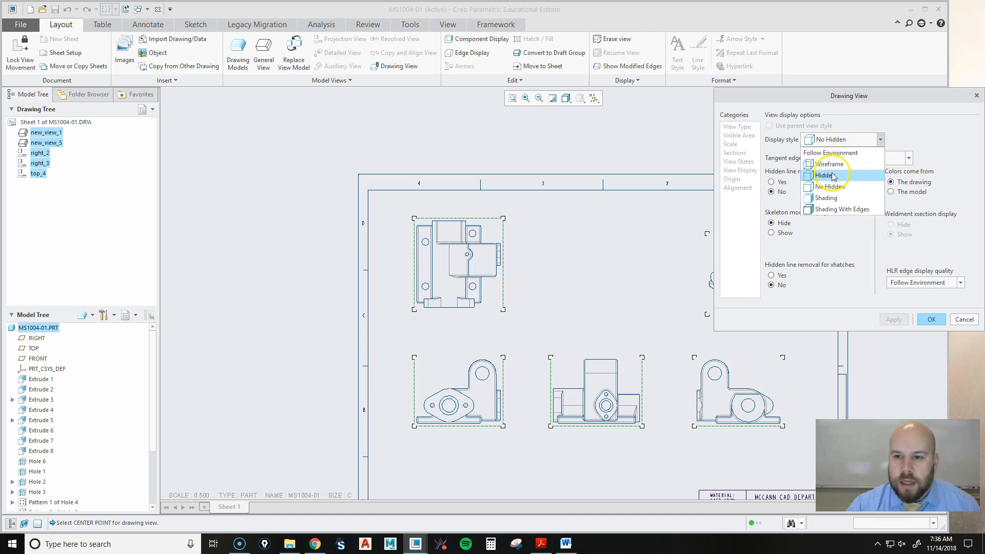
{"action": "left_click", "coordinate": [831, 176]}
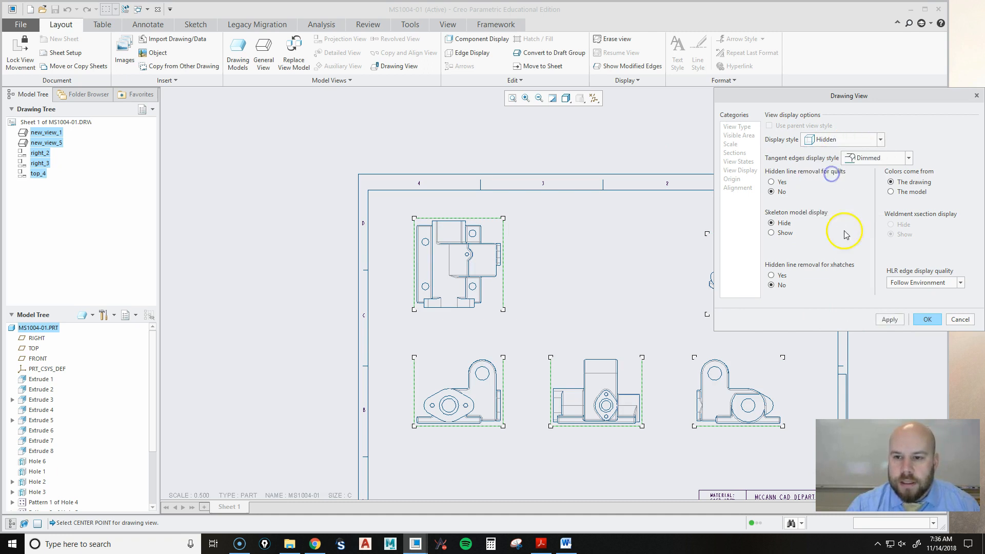
{"action": "left_click", "coordinate": [890, 319]}
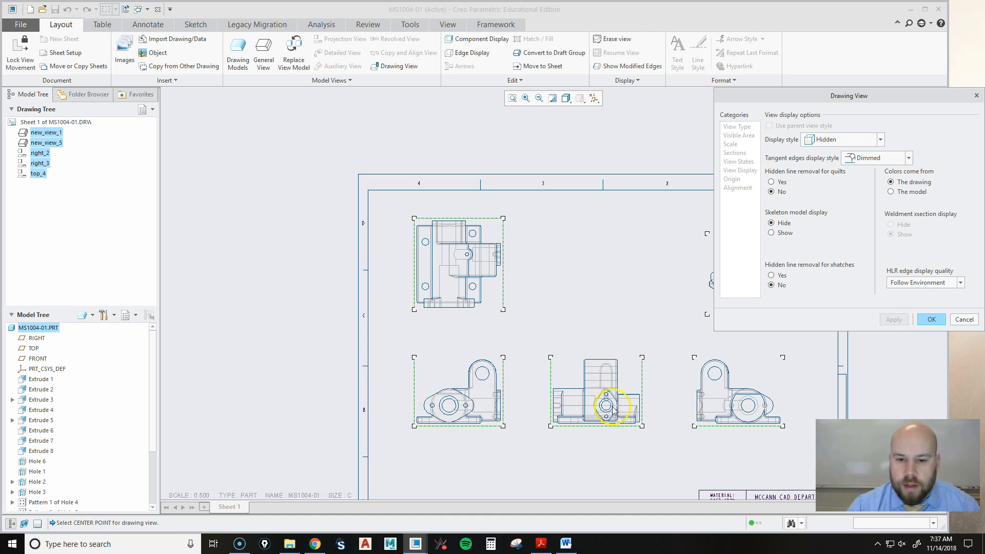
Return the five selected views to the No Hidden display style and accept the view settings.
{"action": "left_click", "coordinate": [842, 140]}
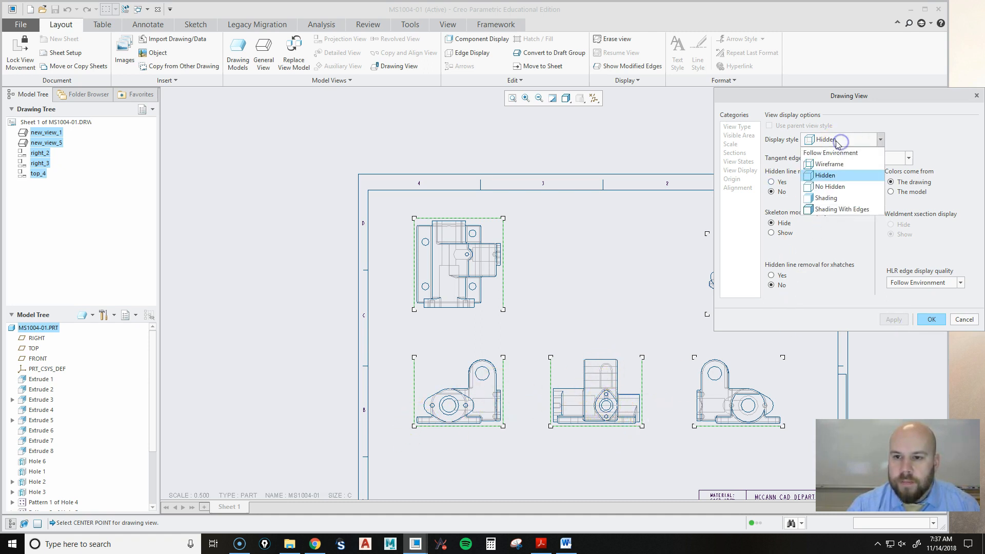
{"action": "left_click", "coordinate": [830, 187]}
{"action": "left_click", "coordinate": [890, 319]}
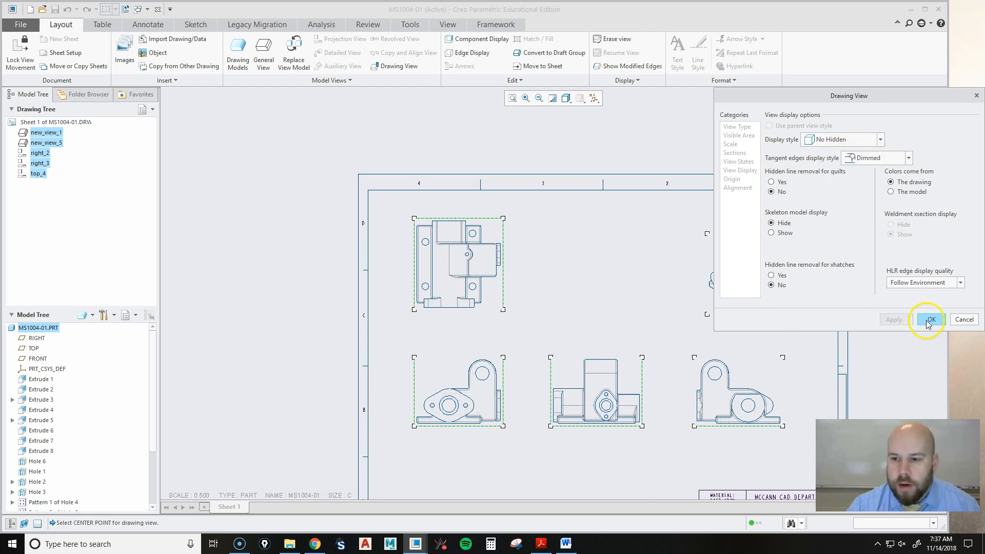
{"action": "left_click", "coordinate": [929, 320]}
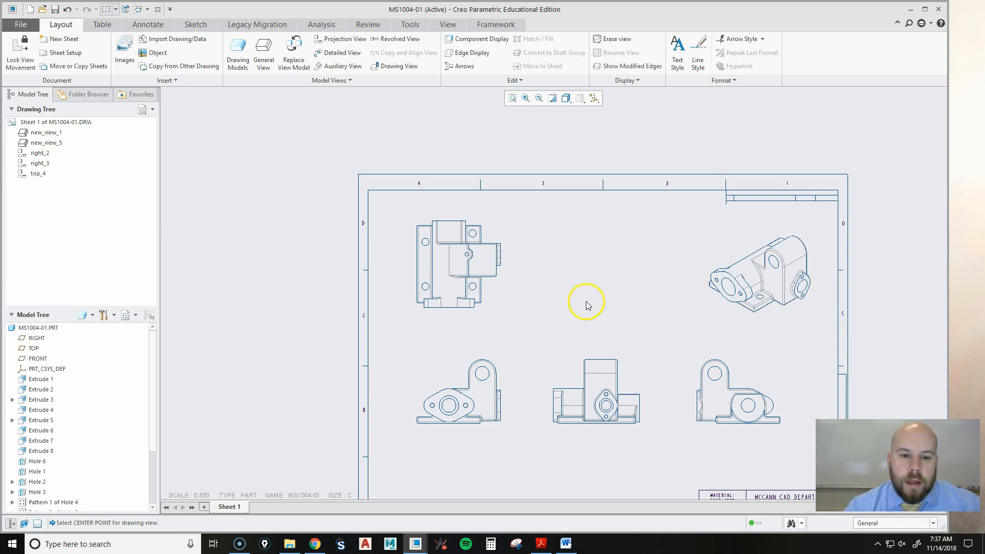
Start Show Model Annotations for dimensions and pick the Extrude 1 feature as the source.
{"action": "mouse_move", "coordinate": [562, 304]}
{"action": "middle_mouse_down"}
{"action": "mouse_move", "coordinate": [560, 282]}
{"action": "mouse_move", "coordinate": [553, 290]}
{"action": "middle_mouse_up"}
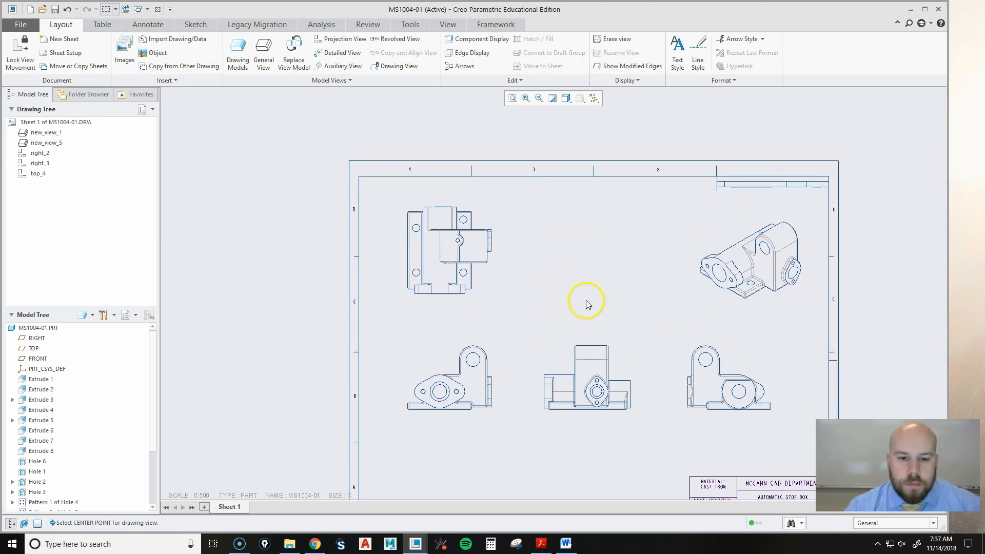
{"action": "scroll", "coordinate": [101, 385], "scroll_direction": "down", "scroll_amount": 2}
{"action": "scroll", "coordinate": [101, 386], "scroll_direction": "up", "scroll_amount": 2}
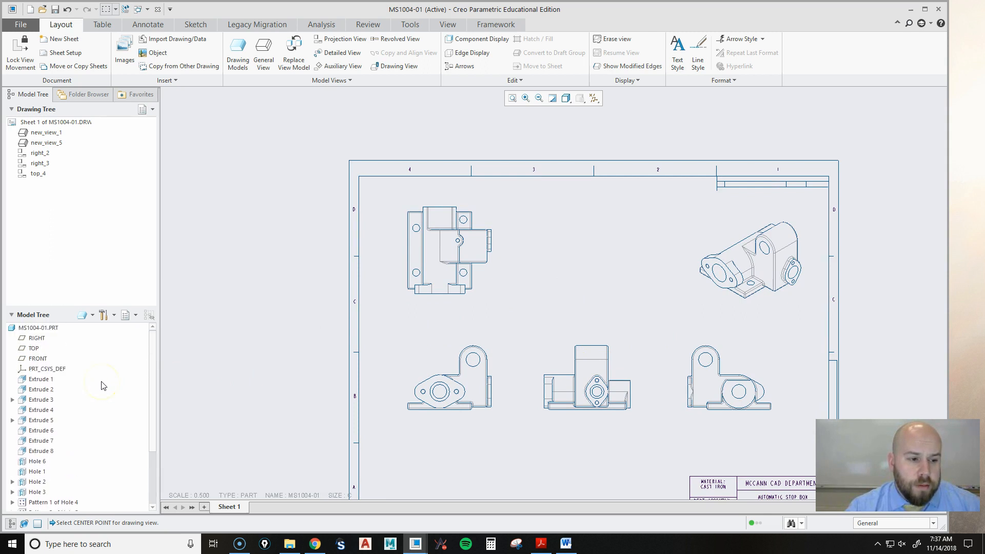
{"action": "mouse_move", "coordinate": [605, 324]}
{"action": "middle_mouse_down"}
{"action": "mouse_move", "coordinate": [592, 284]}
{"action": "mouse_move", "coordinate": [609, 278]}
{"action": "middle_mouse_up"}
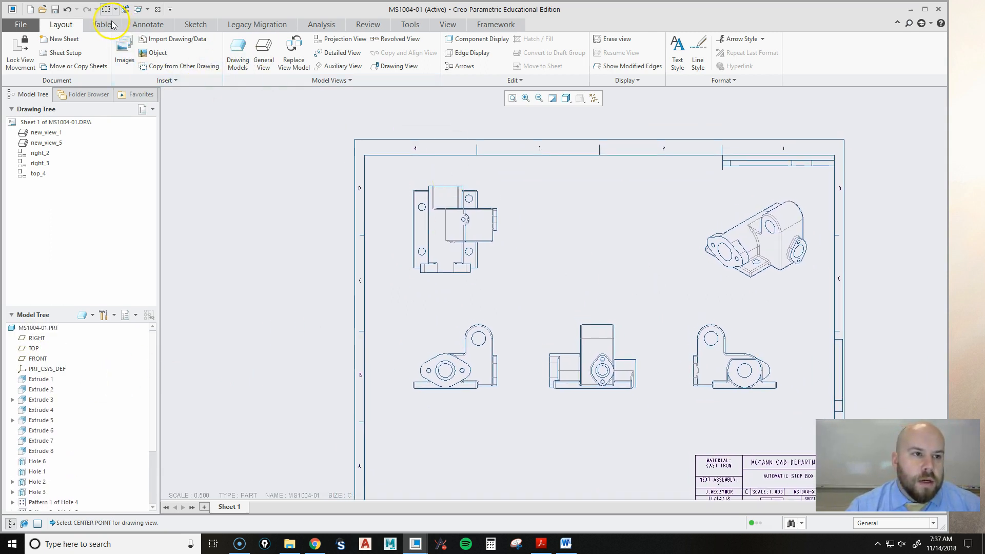
{"action": "left_click", "coordinate": [144, 24]}
{"action": "left_click", "coordinate": [192, 49]}
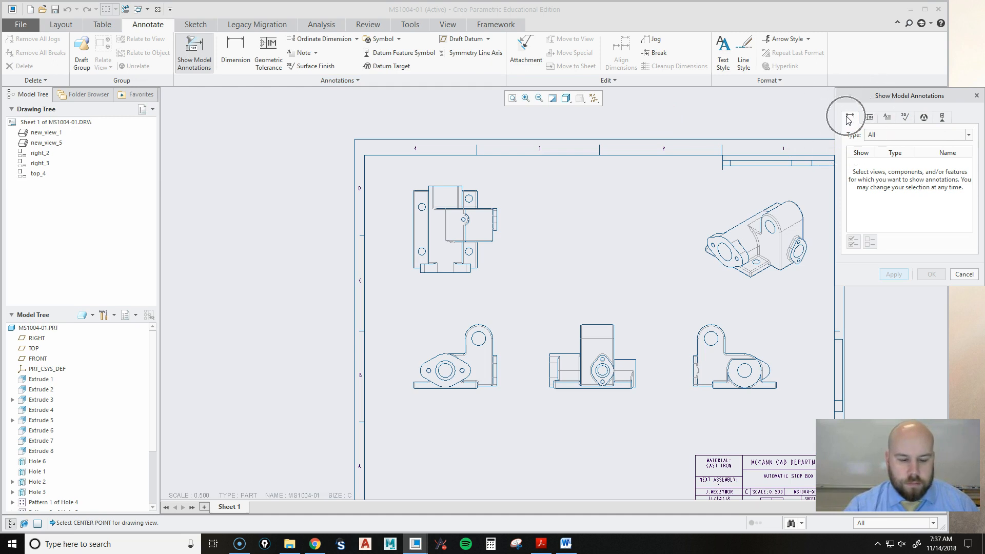
{"action": "middle_click_drag", "start_coordinate": [260, 402], "coordinate": [253, 399]}
{"action": "left_click", "coordinate": [41, 380]}
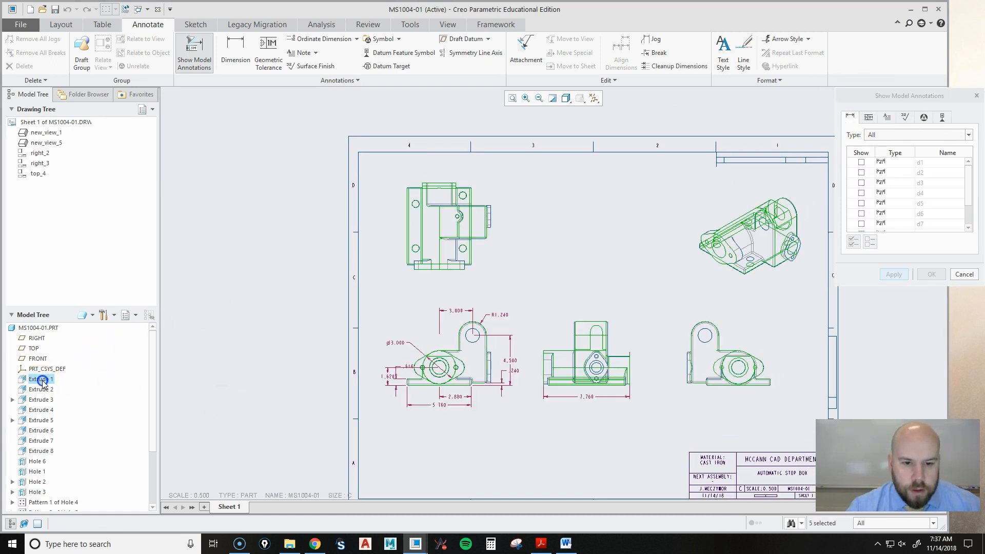
Choose all of Extrude 1's front-view dimensions to keep, including the diameter, radius, height, offset and base width dimensions.
{"action": "scroll", "coordinate": [451, 367], "scroll_direction": "up", "scroll_amount": 4}
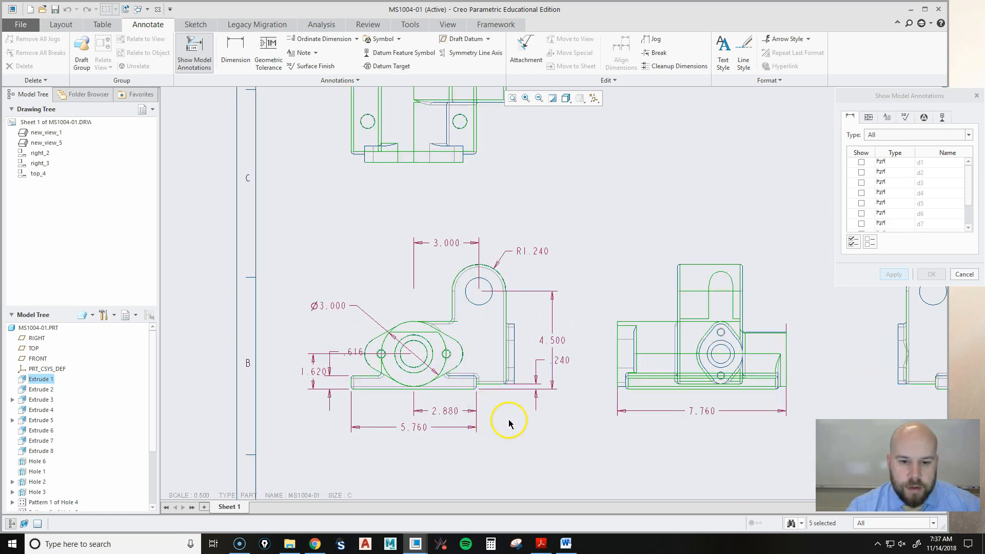
{"action": "scroll", "coordinate": [509, 423], "scroll_direction": "up", "scroll_amount": 1}
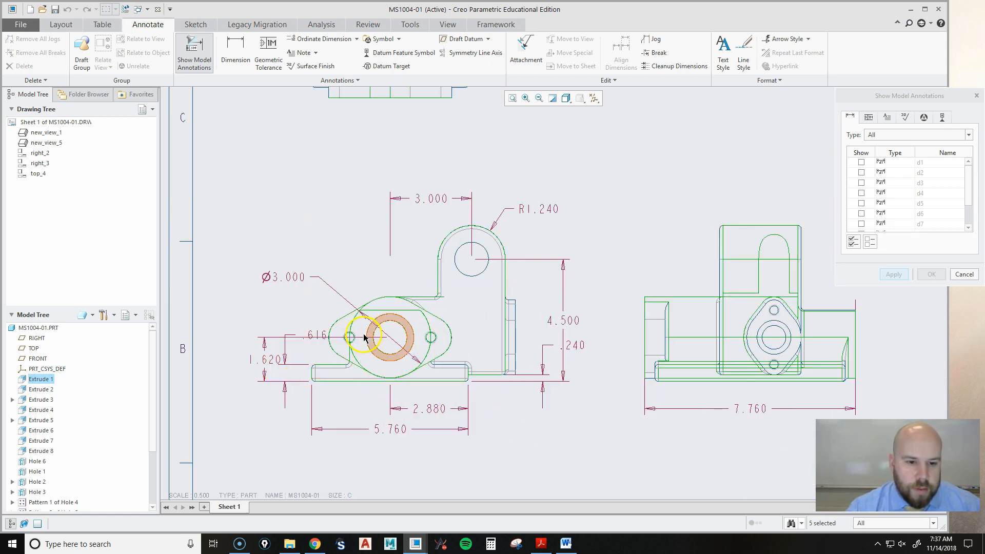
{"action": "left_click", "coordinate": [262, 362]}
{"action": "left_click", "coordinate": [317, 336]}
{"action": "left_click", "coordinate": [317, 336]}
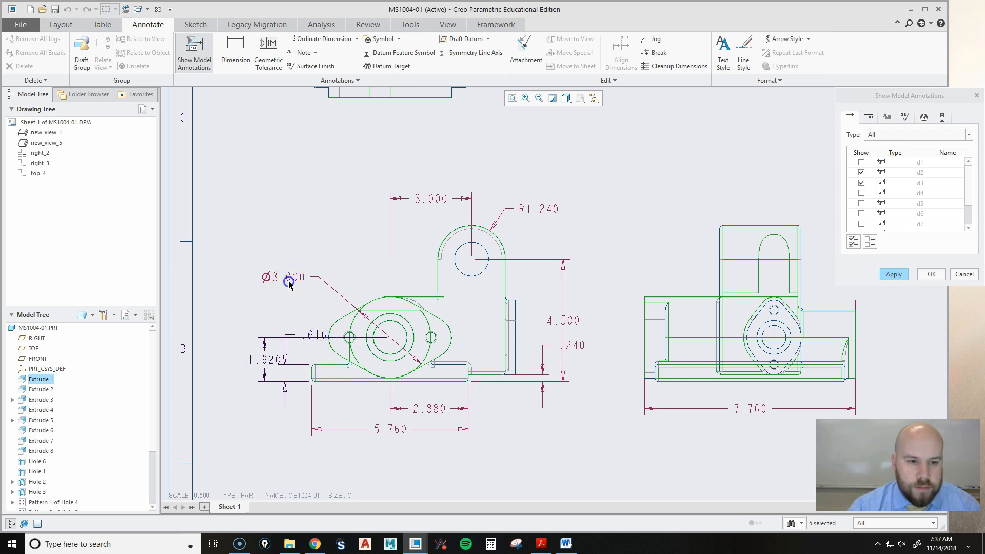
{"action": "left_click", "coordinate": [432, 197]}
{"action": "left_click", "coordinate": [561, 322]}
{"action": "left_click", "coordinate": [574, 345]}
{"action": "left_click", "coordinate": [435, 410]}
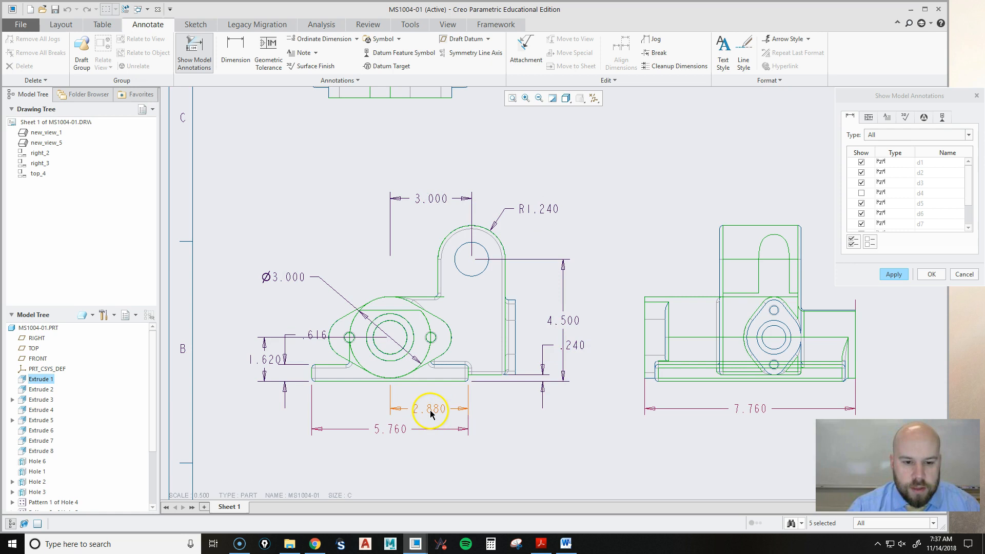
Include the 7.760 length dimension under the right-side view and accept the chosen annotations.
{"action": "scroll", "coordinate": [359, 429], "scroll_direction": "down", "scroll_amount": 4}
{"action": "scroll", "coordinate": [502, 418], "scroll_direction": "up", "scroll_amount": 2}
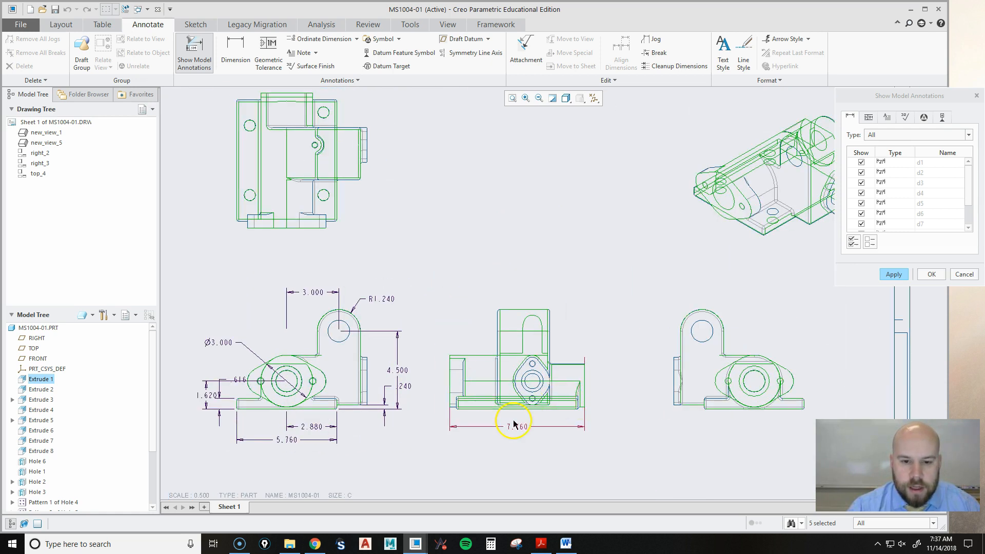
{"action": "scroll", "coordinate": [517, 434], "scroll_direction": "up", "scroll_amount": 2}
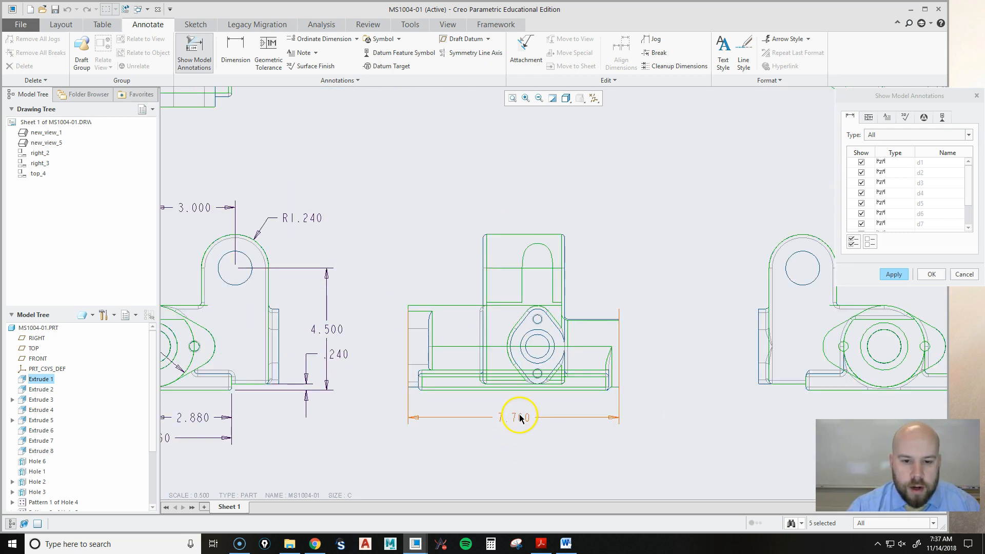
{"action": "scroll", "coordinate": [672, 448], "scroll_direction": "down", "scroll_amount": 3}
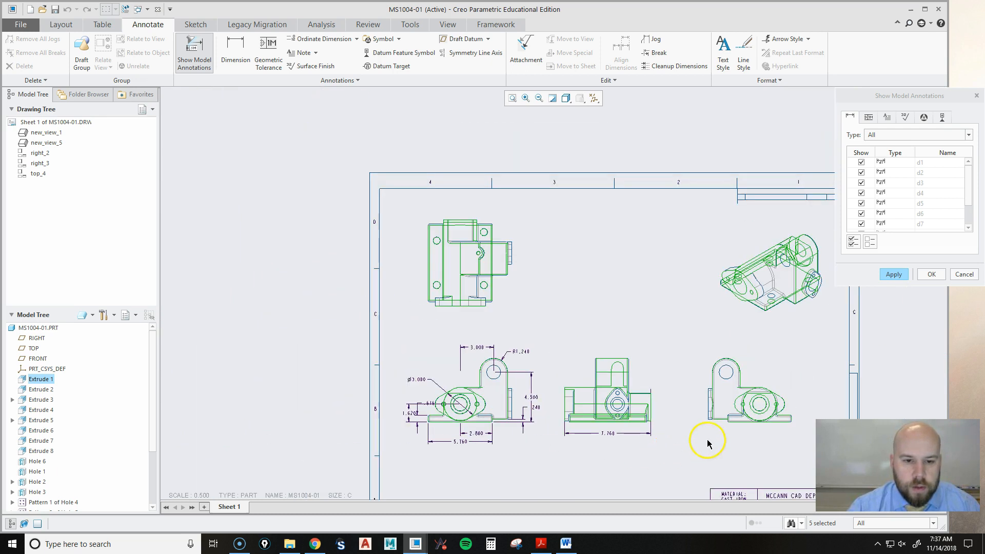
{"action": "left_click", "coordinate": [932, 274]}
Move the 5.760 and 2.880 base dimensions farther below the front view, spacing them apart.
{"action": "scroll", "coordinate": [501, 446], "scroll_direction": "up", "scroll_amount": 3}
{"action": "left_click", "coordinate": [472, 471]}
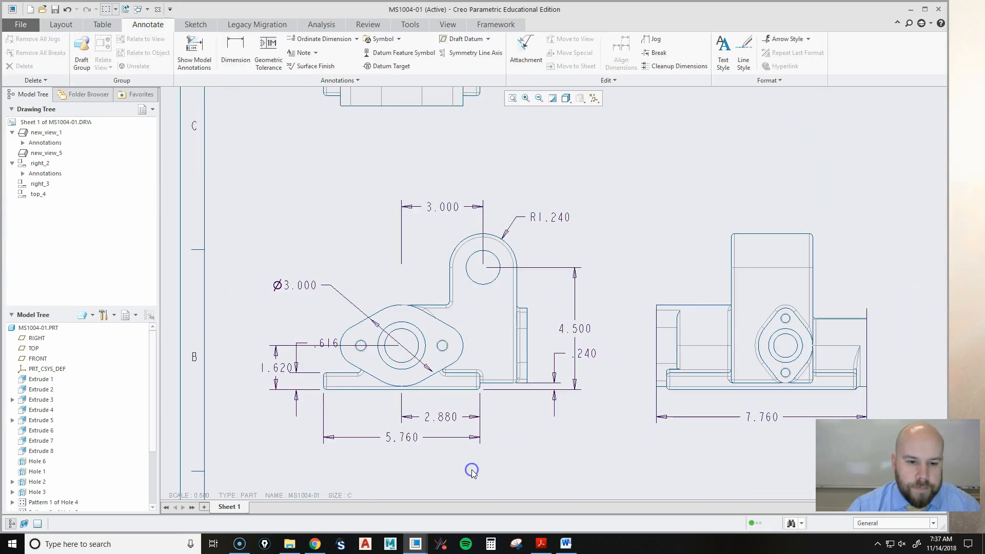
{"action": "left_click", "coordinate": [465, 380]}
{"action": "left_click_drag", "start_coordinate": [466, 380], "coordinate": [469, 413]}
{"action": "left_click", "coordinate": [511, 359]}
{"action": "left_click_drag", "start_coordinate": [512, 359], "coordinate": [512, 370]}
Move the .240 dimension text below the front view's baseline and clip its extension line clear of the part edge.
{"action": "left_click", "coordinate": [656, 296]}
{"action": "left_click_drag", "start_coordinate": [657, 296], "coordinate": [662, 370]}
{"action": "left_click", "coordinate": [589, 325]}
{"action": "left_click_drag", "start_coordinate": [590, 326], "coordinate": [602, 328]}
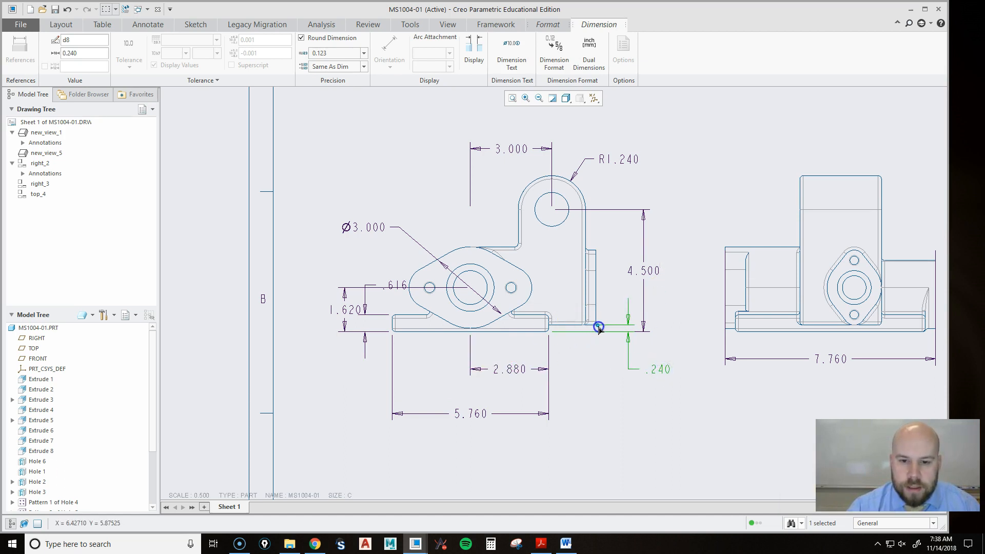
Move the R1.240 dimension up and away from the front view's arc, and raise the 3.000 centre-distance dimension.
{"action": "left_click", "coordinate": [699, 330]}
{"action": "left_click", "coordinate": [660, 270]}
{"action": "left_click", "coordinate": [615, 159]}
{"action": "left_click_drag", "start_coordinate": [615, 159], "coordinate": [638, 146]}
{"action": "middle_click_drag", "start_coordinate": [680, 195], "coordinate": [726, 268]}
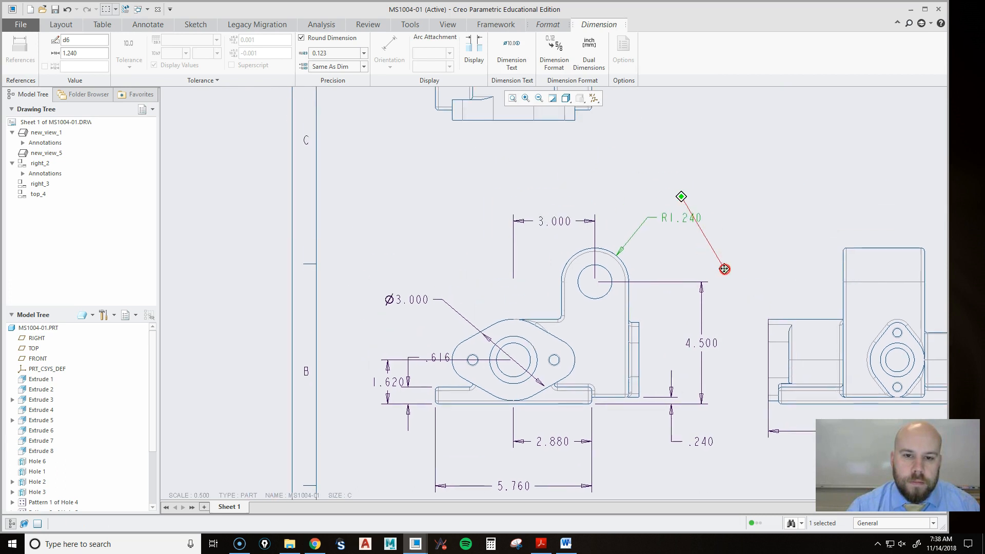
{"action": "left_click", "coordinate": [551, 224]}
{"action": "left_click_drag", "start_coordinate": [557, 223], "coordinate": [556, 206]}
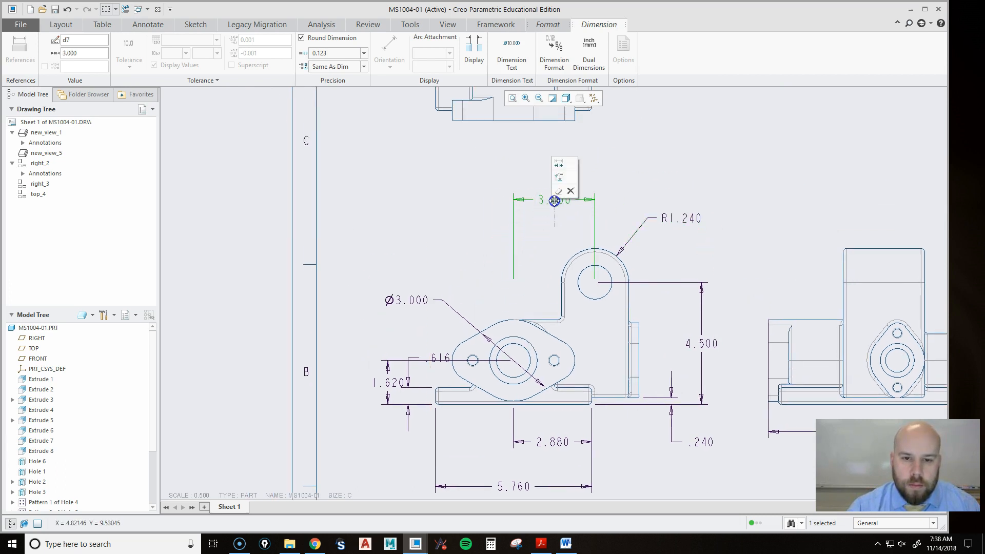
Move the Ø3.000 diameter dimension closer above the front view's flange and shift the 1.620 height dimension farther out from the part.
{"action": "left_click", "coordinate": [588, 279]}
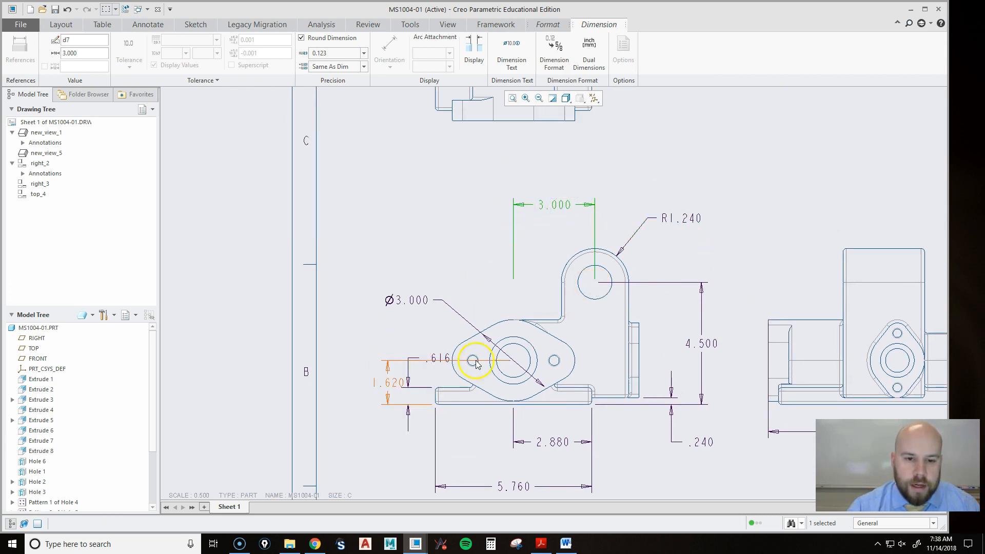
{"action": "left_click", "coordinate": [410, 301]}
{"action": "left_click_drag", "start_coordinate": [407, 300], "coordinate": [440, 284]}
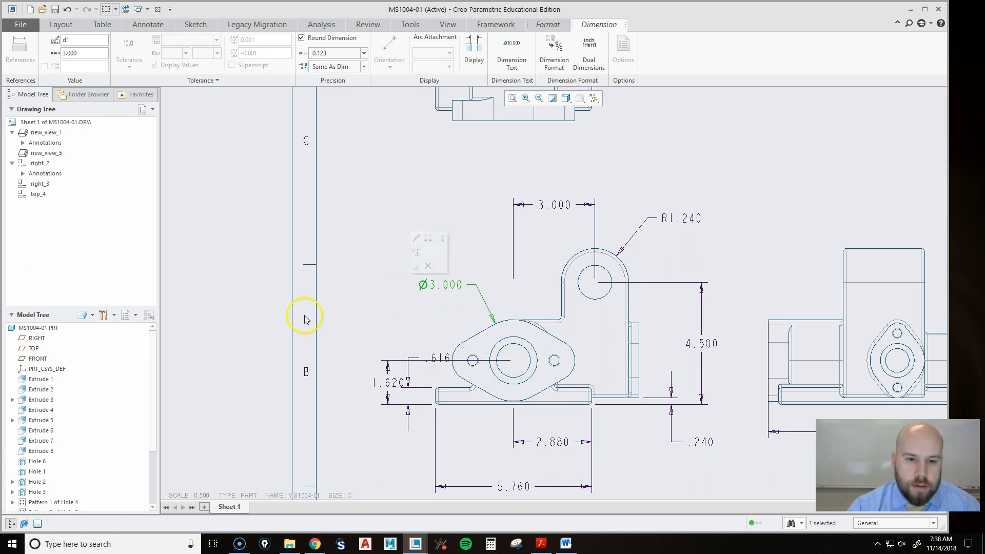
{"action": "middle_click_drag", "start_coordinate": [382, 331], "coordinate": [380, 296]}
{"action": "left_click", "coordinate": [391, 345]}
{"action": "left_click_drag", "start_coordinate": [391, 345], "coordinate": [377, 353]}
Move the .616 dimension text below the front view's baseline and flip it to the outer side of its dimension line.
{"action": "left_click", "coordinate": [442, 327]}
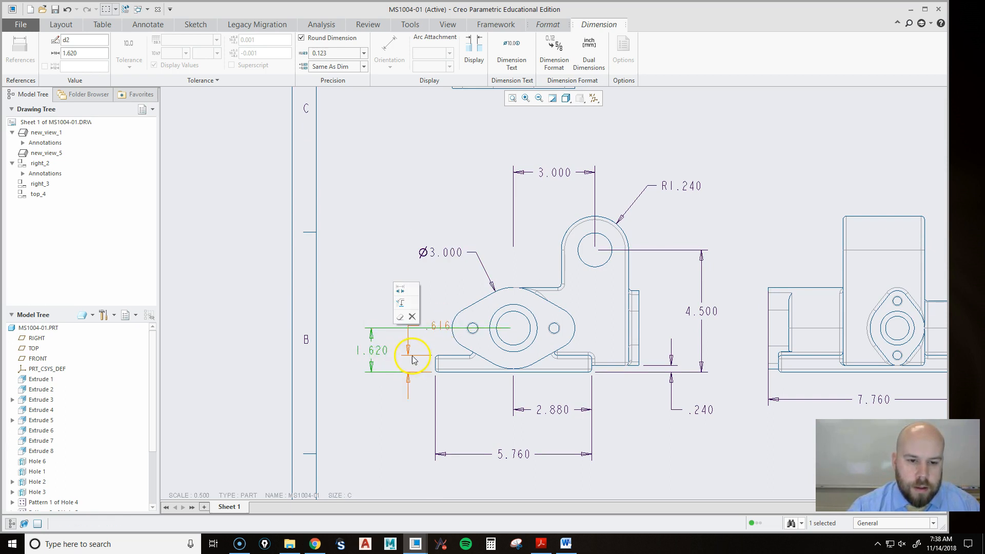
{"action": "left_click", "coordinate": [442, 327]}
{"action": "left_click_drag", "start_coordinate": [443, 325], "coordinate": [439, 406]}
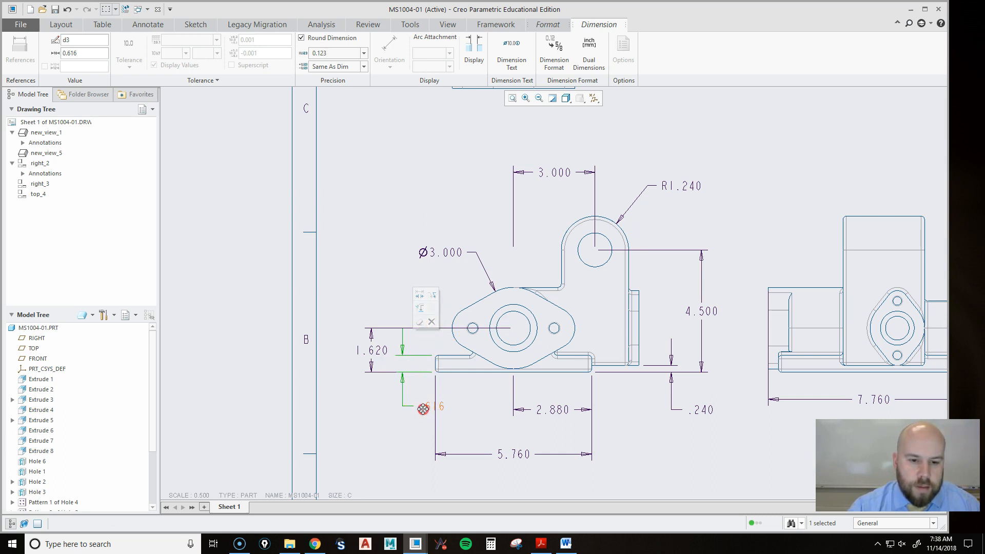
{"action": "right_click", "coordinate": [423, 408]}
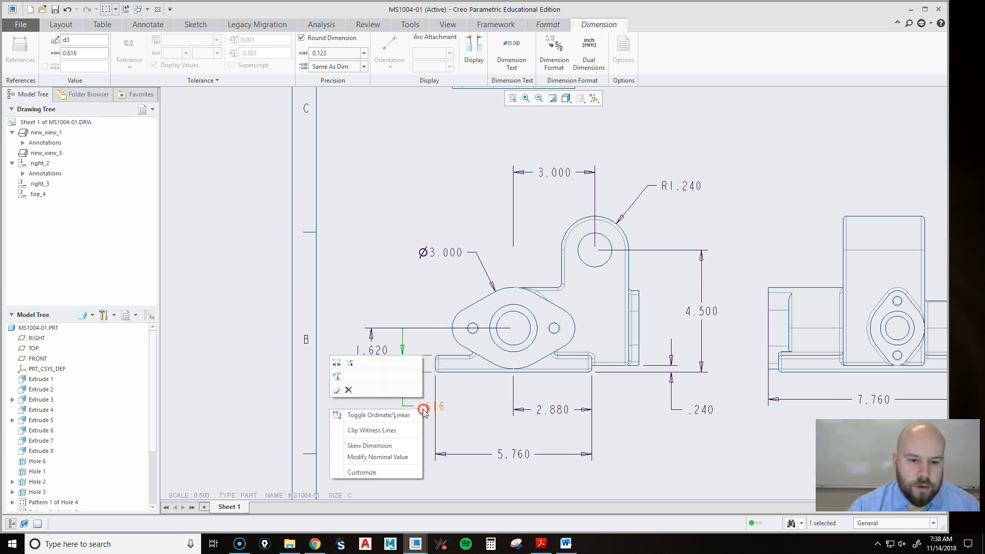
{"action": "left_click", "coordinate": [352, 364]}
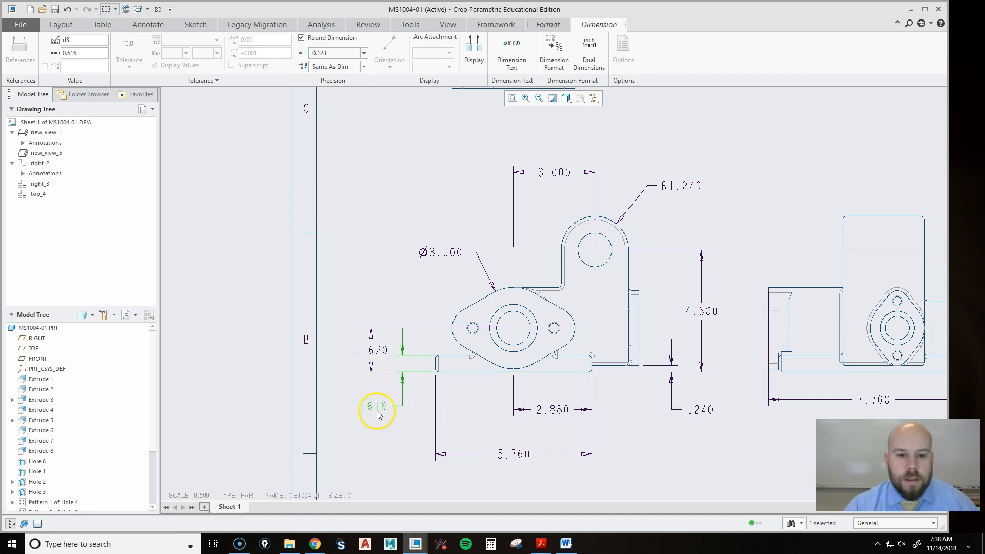
Fine-tune the placement of the 1.620 height dimension beside the front view.
{"action": "left_click", "coordinate": [373, 350]}
{"action": "mouse_move", "coordinate": [370, 349]}
{"action": "left_mouse_down"}
{"action": "mouse_move", "coordinate": [373, 311]}
{"action": "mouse_move", "coordinate": [367, 357]}
{"action": "left_mouse_up"}
{"action": "left_click", "coordinate": [476, 400]}
Show the model datum axes of the front view's upper hole, flange bore and two small flange holes as centrelines.
{"action": "scroll", "coordinate": [405, 424], "scroll_direction": "up", "scroll_amount": 2}
{"action": "middle_click_drag", "start_coordinate": [547, 428], "coordinate": [498, 395]}
{"action": "scroll", "coordinate": [519, 425], "scroll_direction": "up", "scroll_amount": 1}
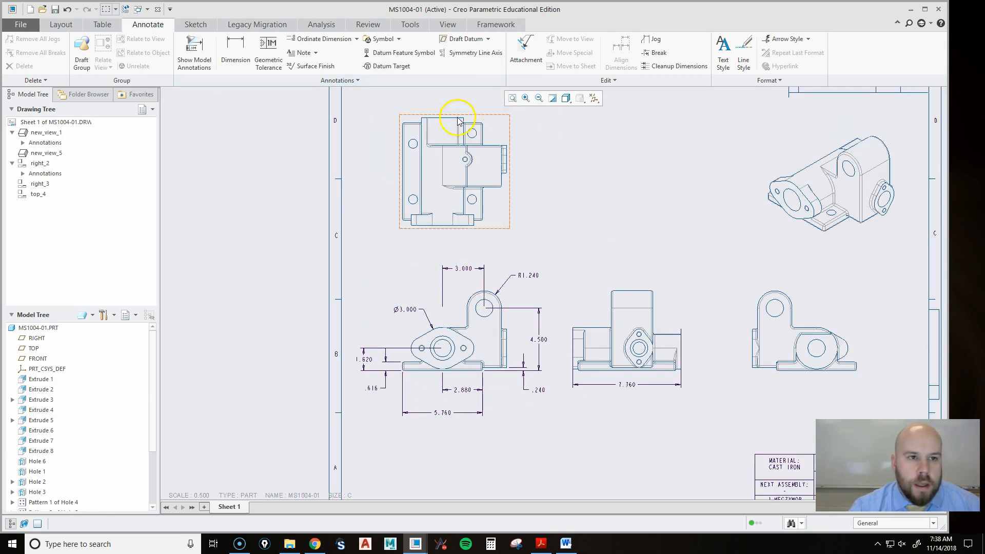
{"action": "left_click", "coordinate": [205, 57]}
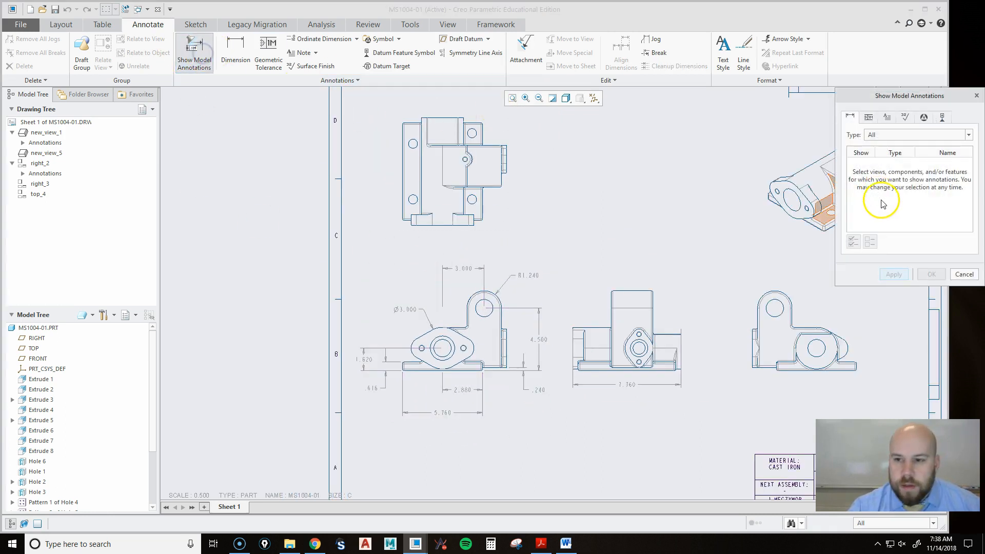
{"action": "left_click", "coordinate": [943, 117]}
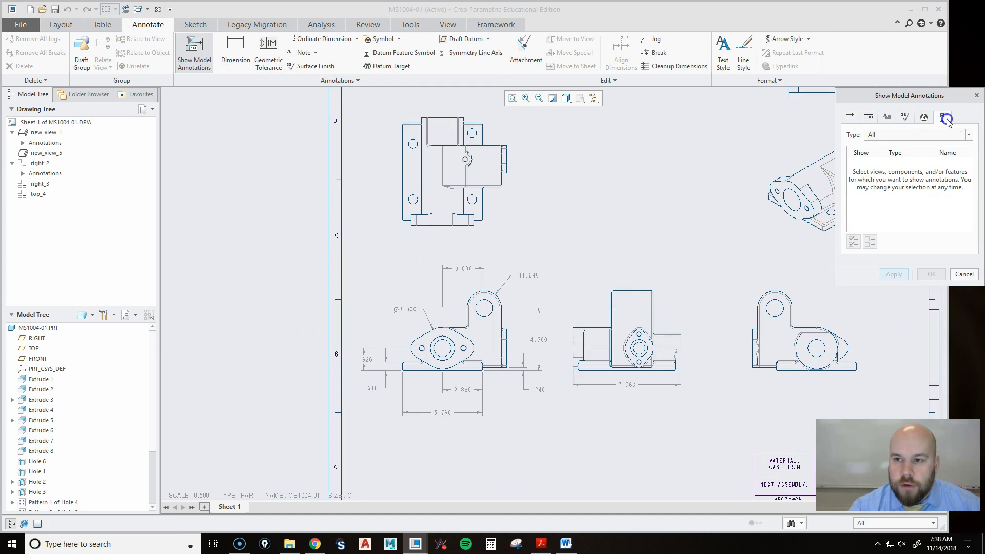
{"action": "scroll", "coordinate": [424, 349], "scroll_direction": "down", "scroll_amount": 3}
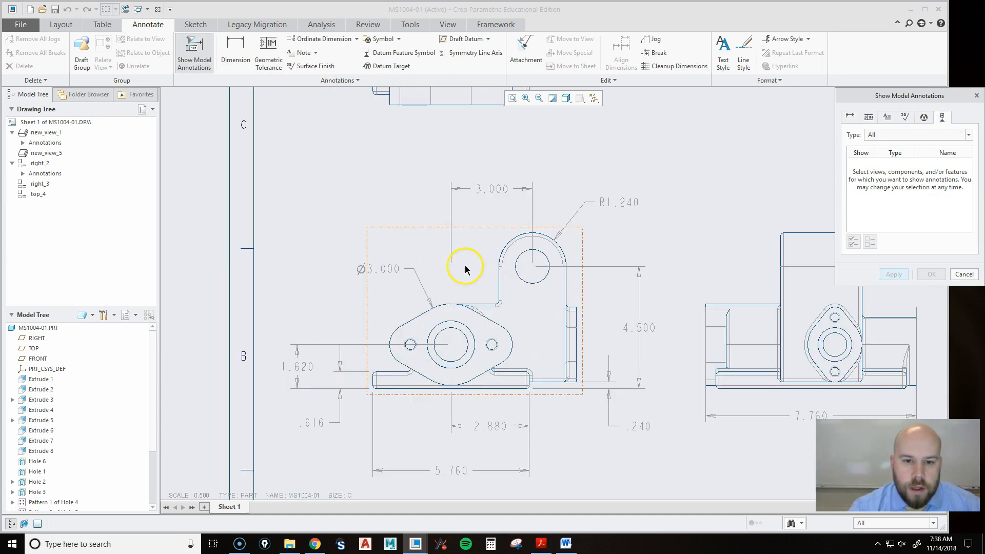
{"action": "left_click", "coordinate": [943, 120]}
{"action": "left_click", "coordinate": [450, 273]}
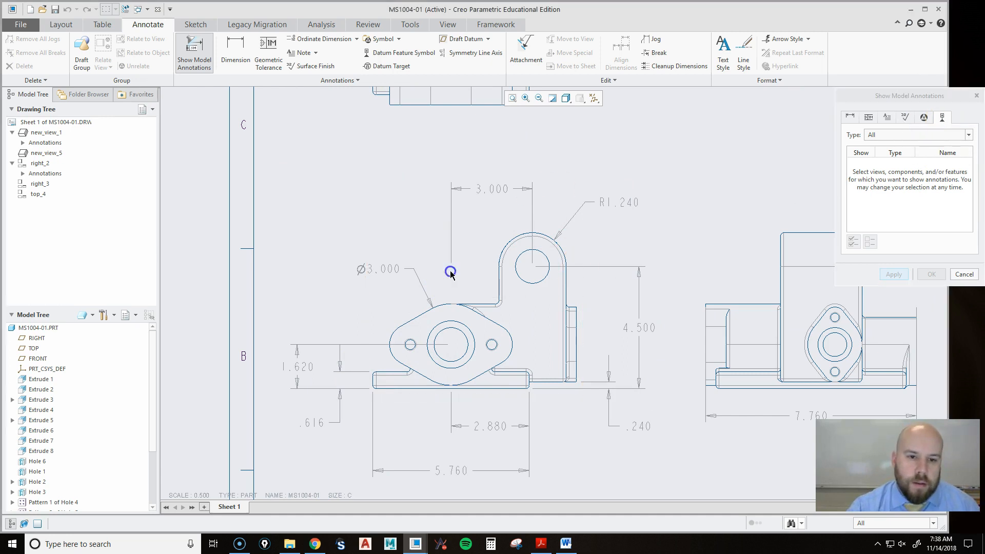
{"action": "left_click", "coordinate": [520, 270]}
{"action": "left_click", "coordinate": [455, 348]}
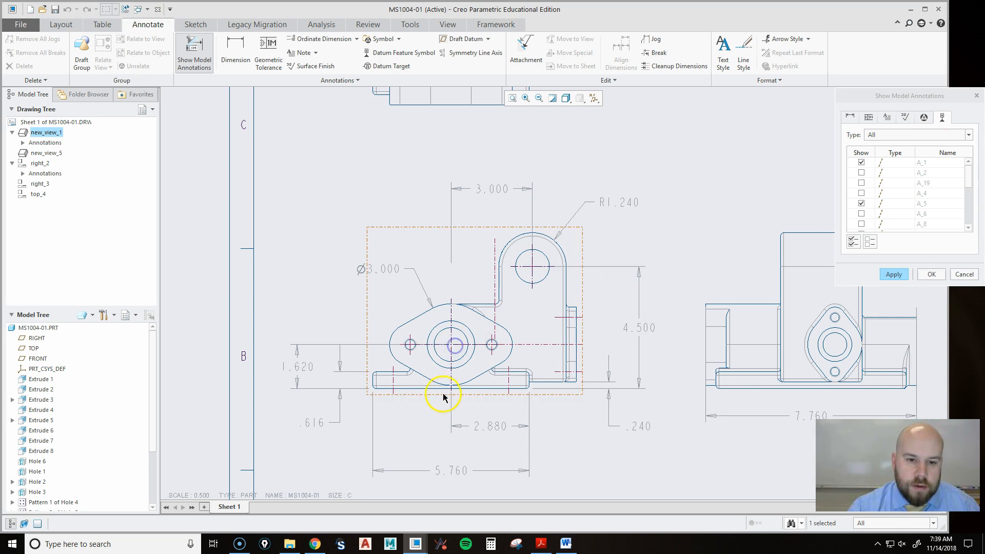
{"action": "left_click", "coordinate": [493, 352]}
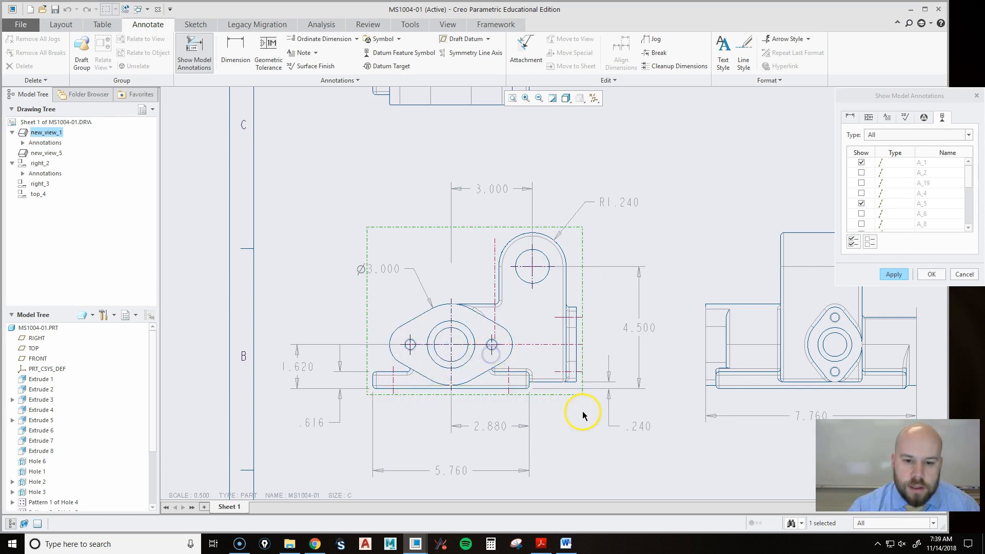
{"action": "left_click", "coordinate": [932, 276]}
Raise the 3.000 centre-distance dimension slightly and clip its witness line at the upper hole back above the arc.
{"action": "scroll", "coordinate": [492, 272], "scroll_direction": "up", "scroll_amount": 3}
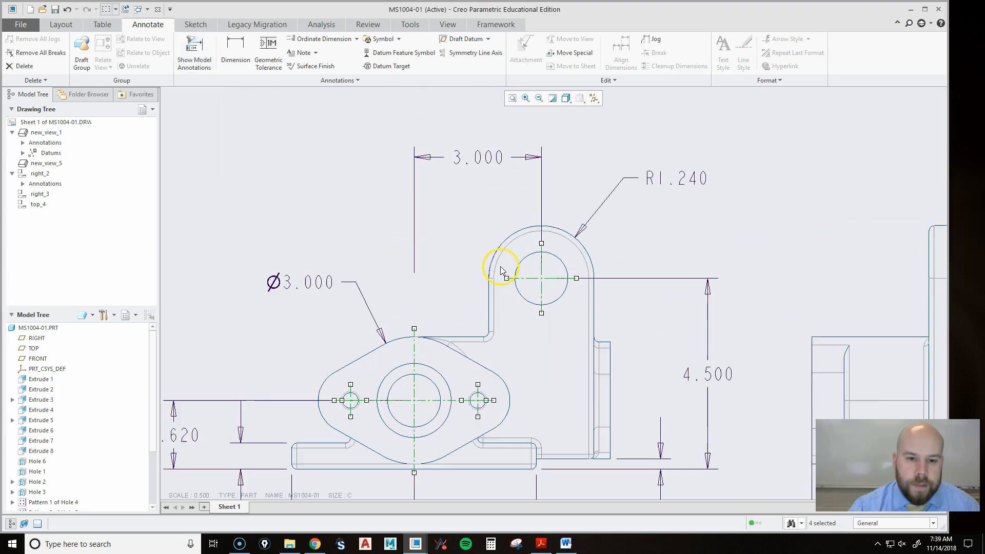
{"action": "left_click", "coordinate": [542, 193]}
{"action": "left_click_drag", "start_coordinate": [484, 158], "coordinate": [487, 147]}
{"action": "left_click_drag", "start_coordinate": [547, 273], "coordinate": [552, 233]}
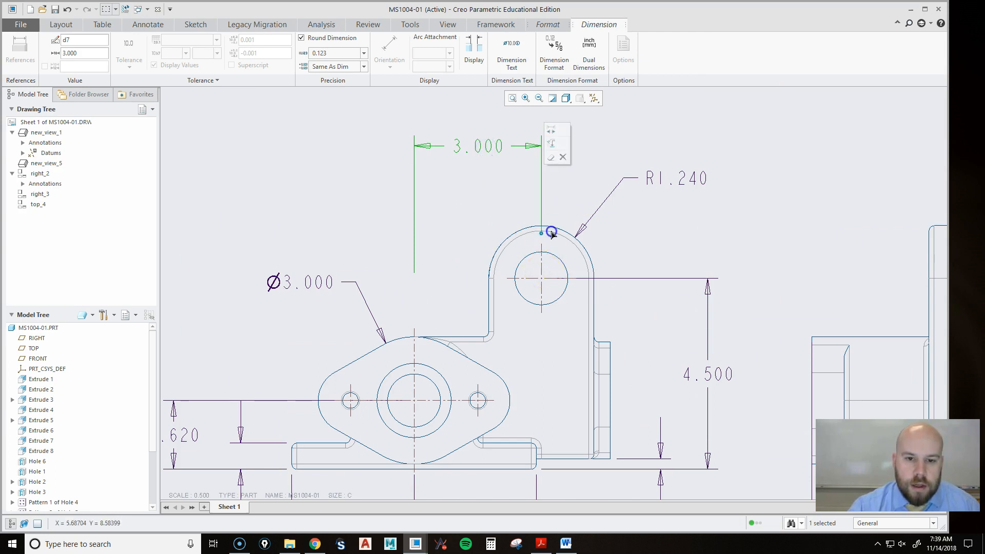
Extend the upper hole's centrelines in the front view so they reach past the surrounding arc and side edges.
{"action": "left_click", "coordinate": [542, 279]}
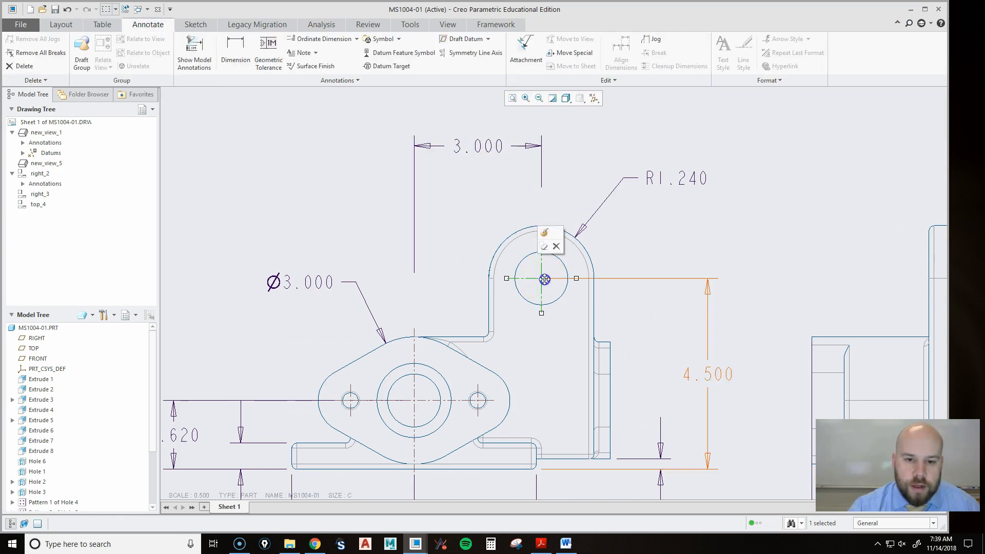
{"action": "left_click", "coordinate": [544, 279]}
{"action": "left_click", "coordinate": [537, 278]}
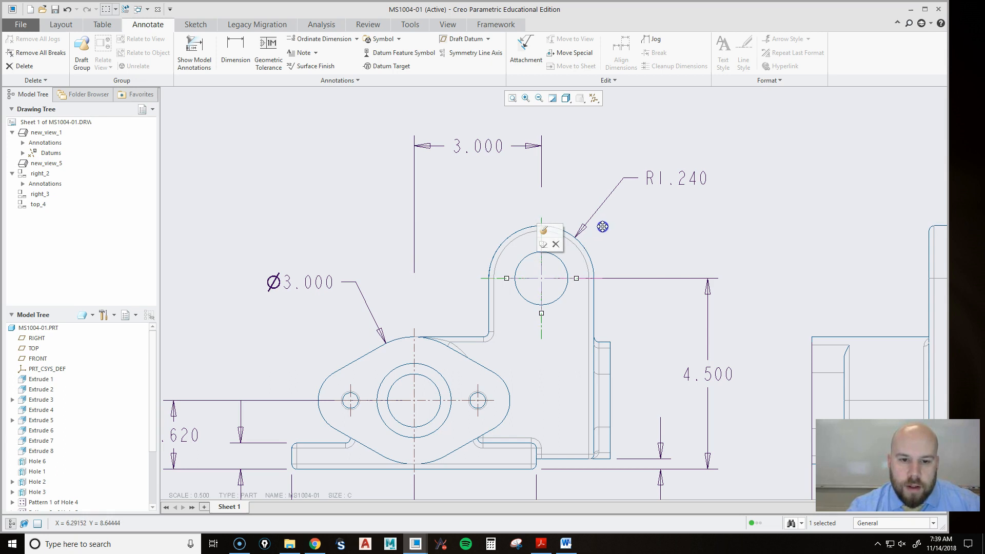
{"action": "left_click_drag", "start_coordinate": [602, 227], "coordinate": [602, 227]}
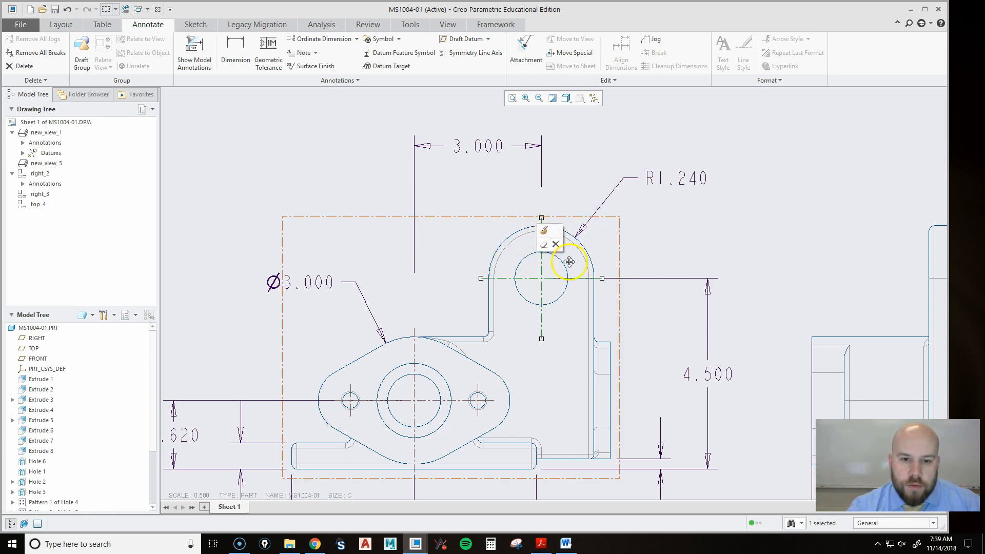
Adjust the 3.000 dimension's witness lines to end just above the hole centrelines, and lower the dimension closer to the front view.
{"action": "left_click", "coordinate": [490, 146]}
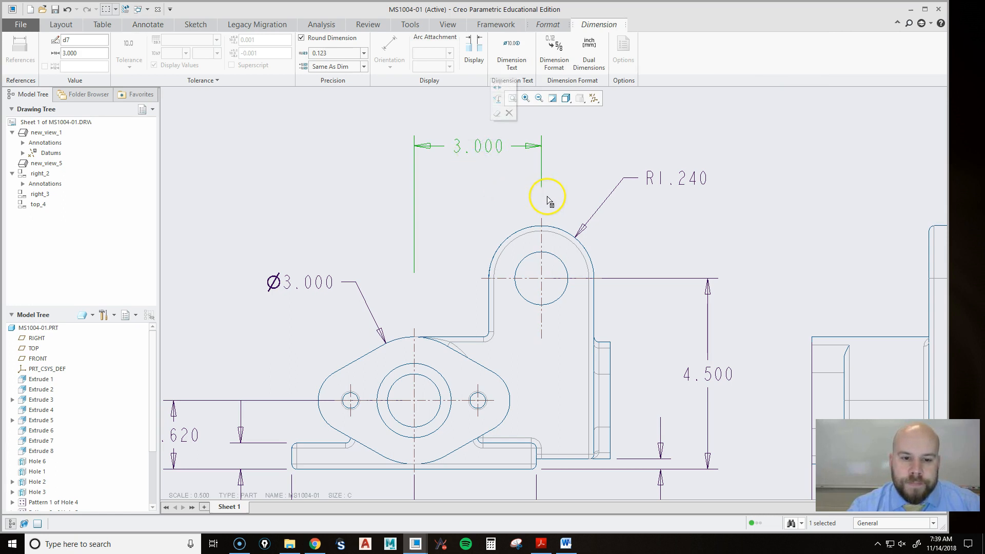
{"action": "left_click_drag", "start_coordinate": [544, 193], "coordinate": [544, 200]}
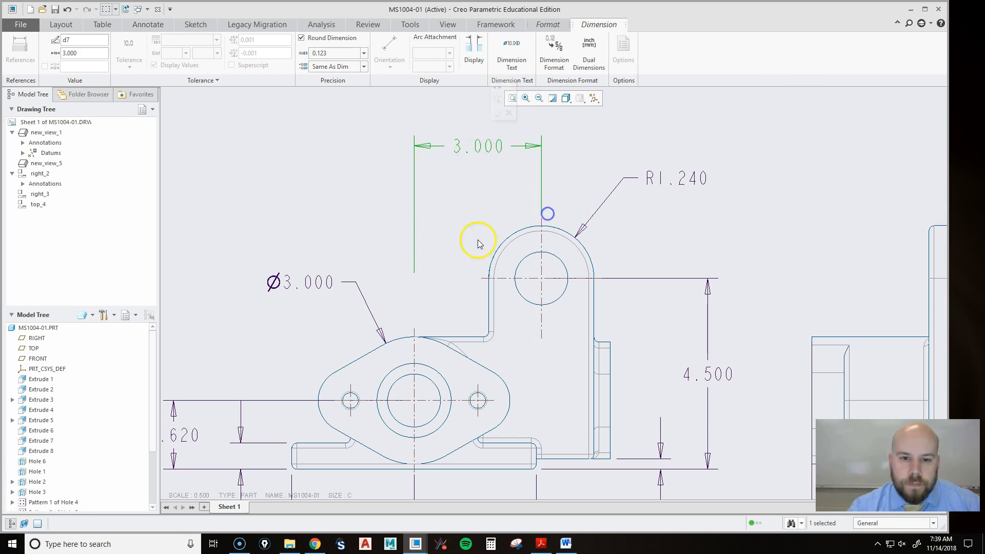
{"action": "left_click_drag", "start_coordinate": [416, 279], "coordinate": [426, 328]}
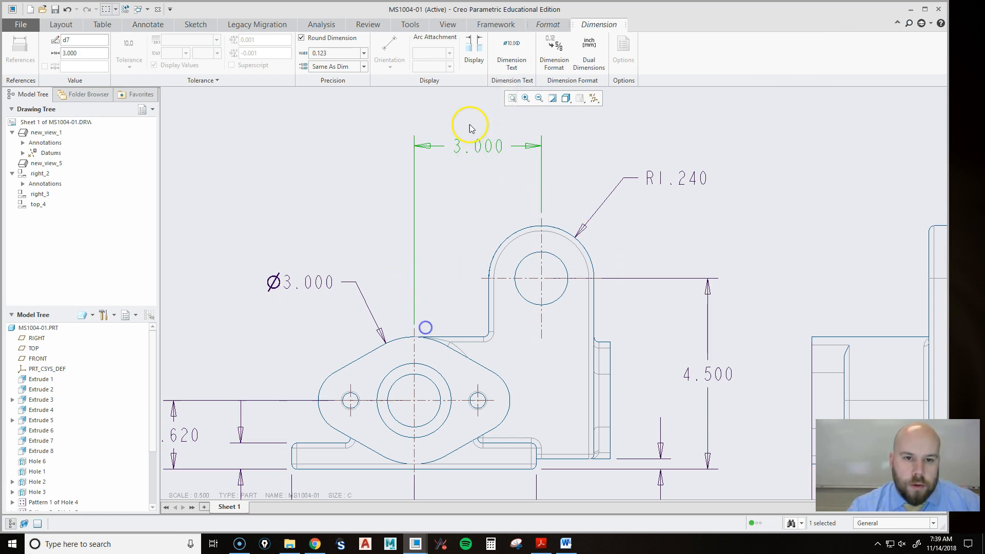
{"action": "left_click_drag", "start_coordinate": [475, 142], "coordinate": [473, 171]}
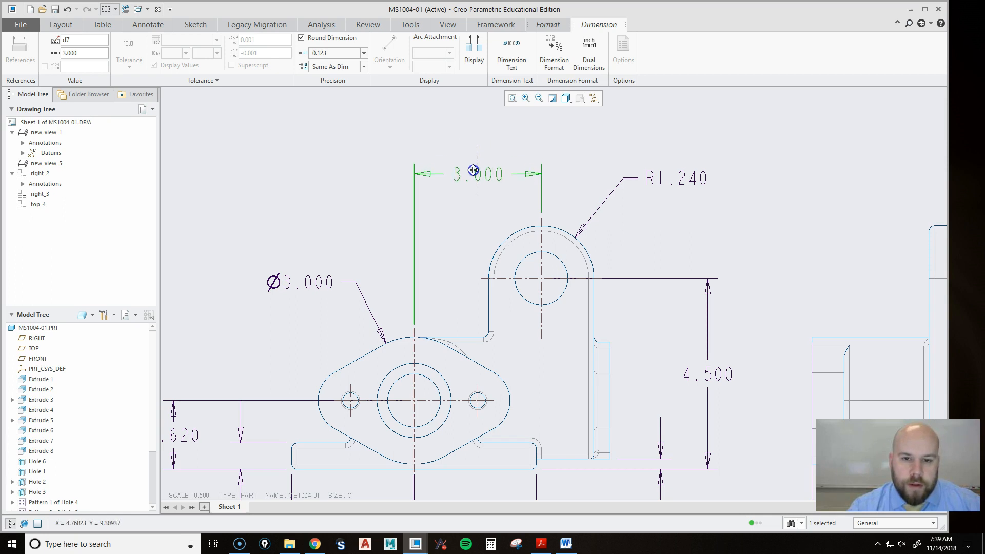
Clip the upper witness line of the 1.620 height dimension back to the outer edge of the flange.
{"action": "middle_click_drag", "start_coordinate": [625, 225], "coordinate": [711, 181]}
{"action": "middle_click_drag", "start_coordinate": [389, 356], "coordinate": [380, 232]}
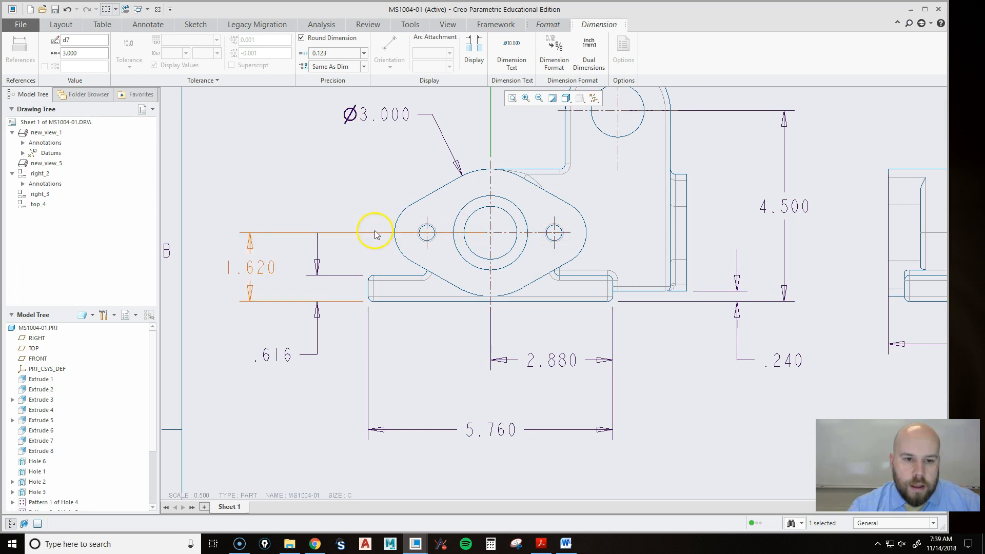
{"action": "left_click", "coordinate": [285, 232]}
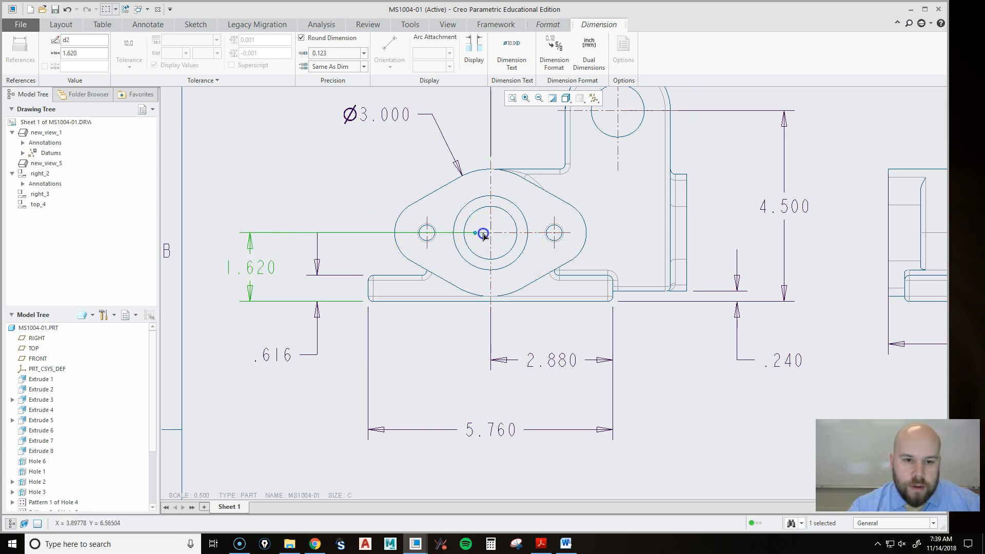
{"action": "left_click_drag", "start_coordinate": [388, 247], "coordinate": [408, 243]}
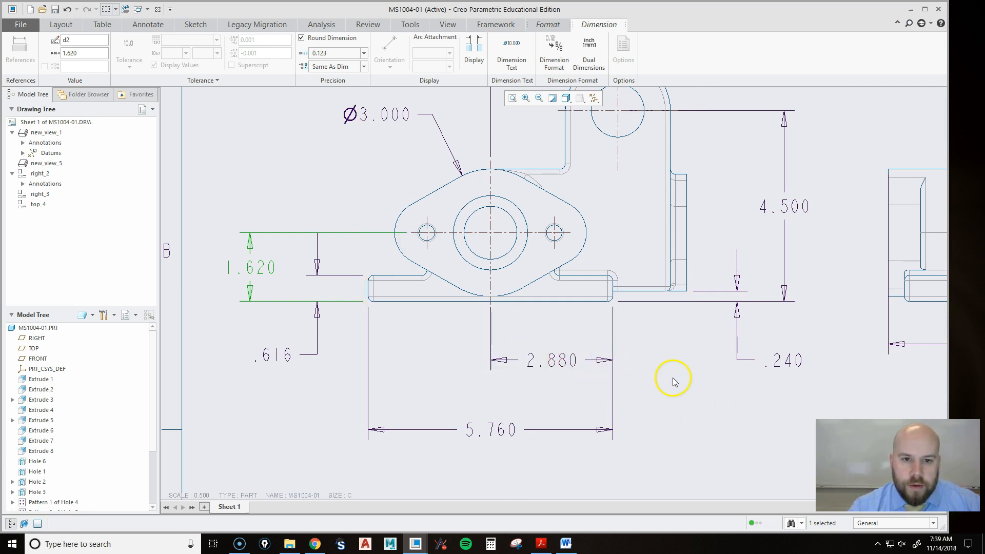
{"action": "scroll", "coordinate": [670, 378], "scroll_direction": "down", "scroll_amount": 2}
{"action": "middle_click_drag", "start_coordinate": [671, 378], "coordinate": [630, 379]}
{"action": "left_click", "coordinate": [626, 376]}
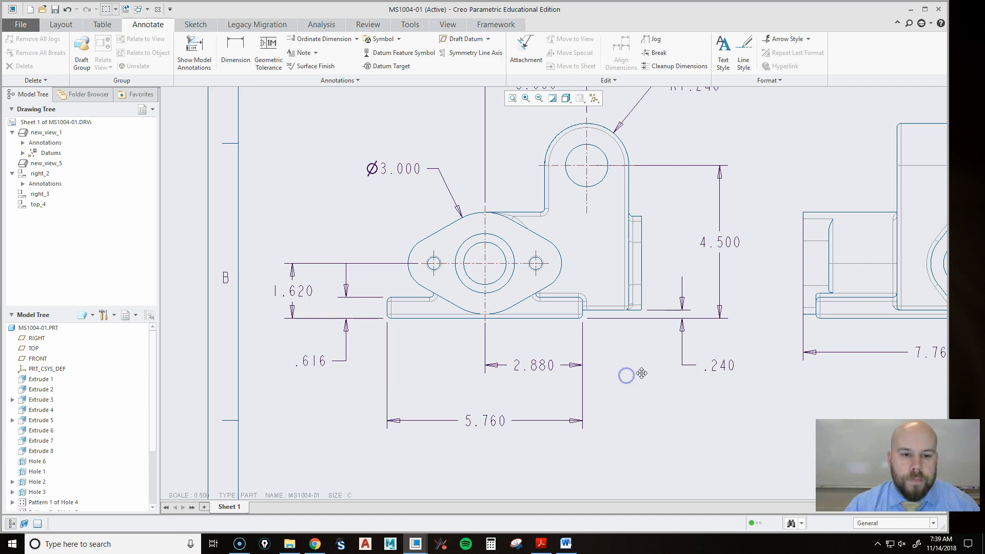
Clip the 7.760 length dimension's witness lines clear of the right-side view and move the dimension farther below it.
{"action": "scroll", "coordinate": [365, 380], "scroll_direction": "up", "scroll_amount": 2}
{"action": "middle_click_drag", "start_coordinate": [637, 222], "coordinate": [568, 225]}
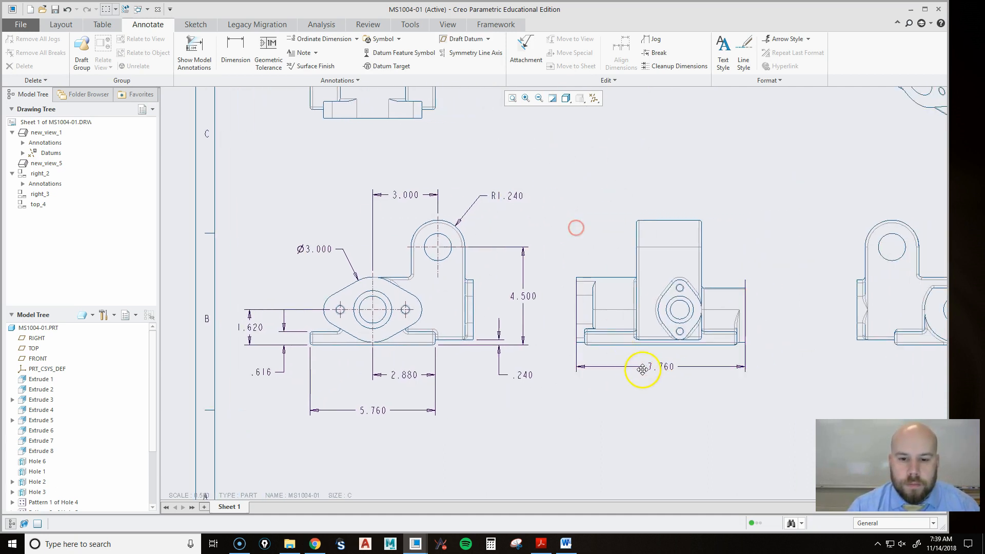
{"action": "left_click", "coordinate": [666, 365]}
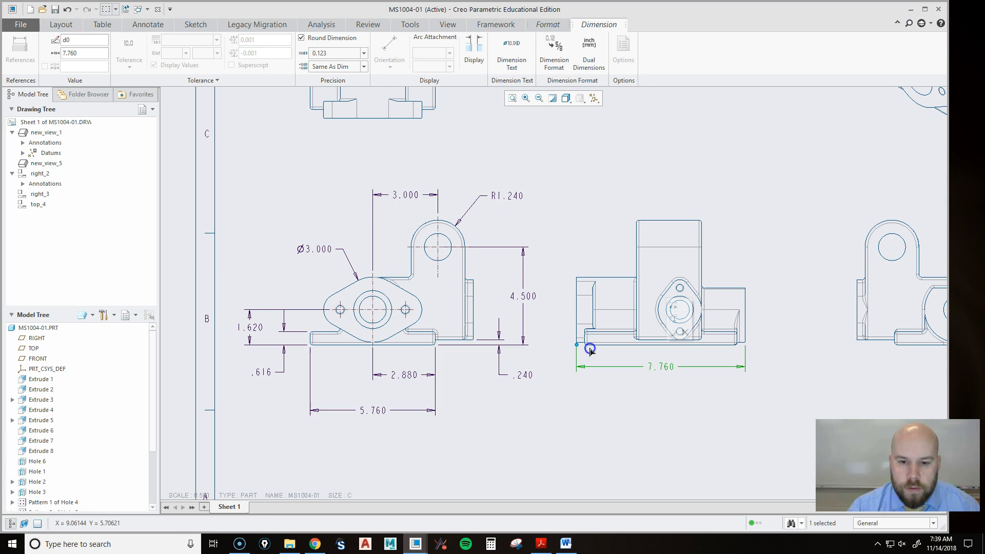
{"action": "left_click", "coordinate": [613, 413]}
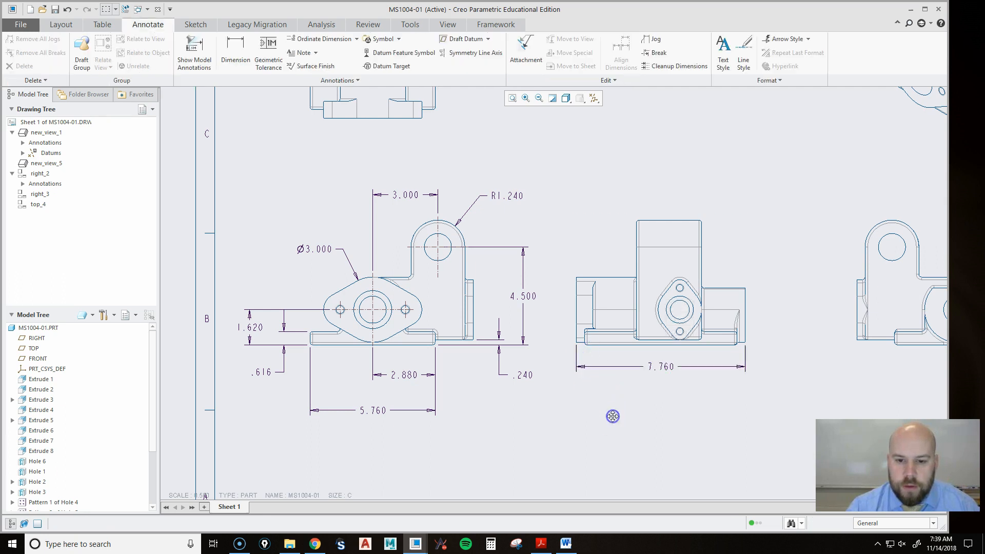
{"action": "left_click", "coordinate": [662, 368]}
{"action": "left_click_drag", "start_coordinate": [662, 367], "coordinate": [662, 402]}
Show the .380 model dimension of Extrude 2 below the right-side view.
{"action": "scroll", "coordinate": [679, 376], "scroll_direction": "up", "scroll_amount": 1}
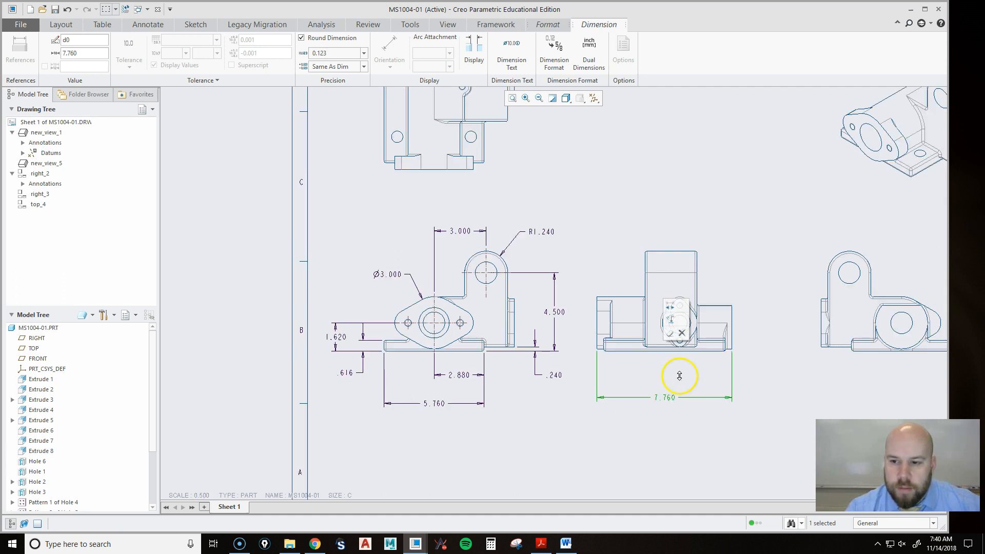
{"action": "left_click", "coordinate": [146, 27]}
{"action": "left_click", "coordinate": [194, 51]}
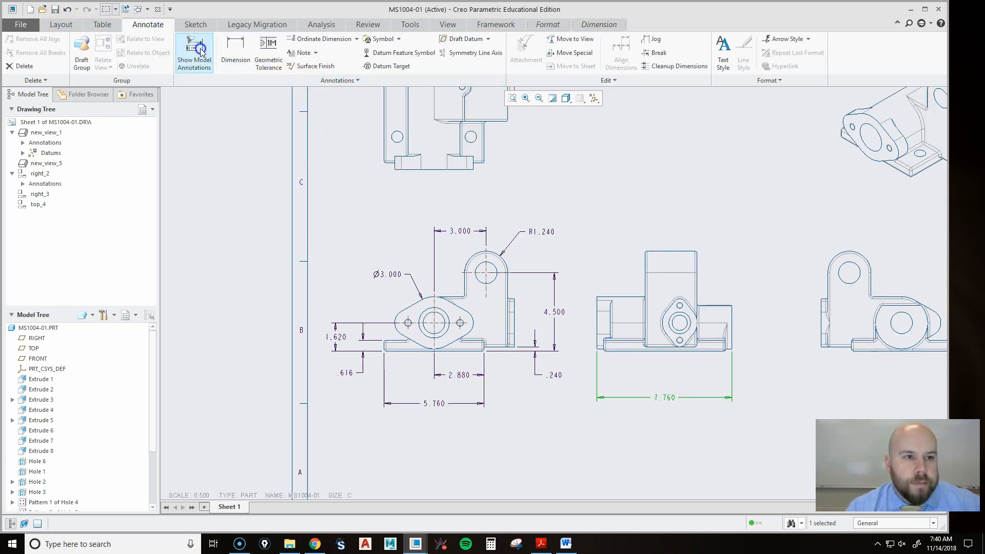
{"action": "left_click", "coordinate": [852, 117]}
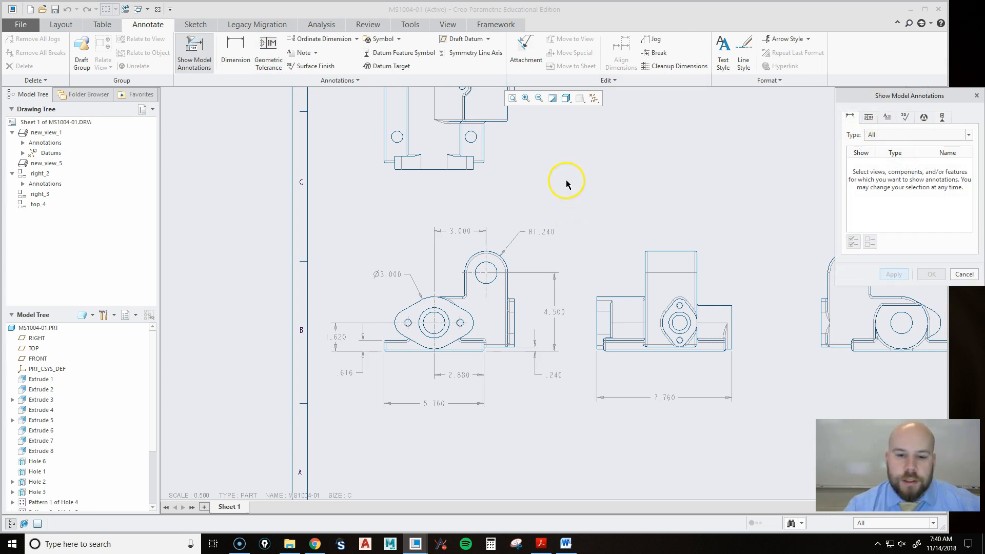
{"action": "left_click", "coordinate": [41, 389]}
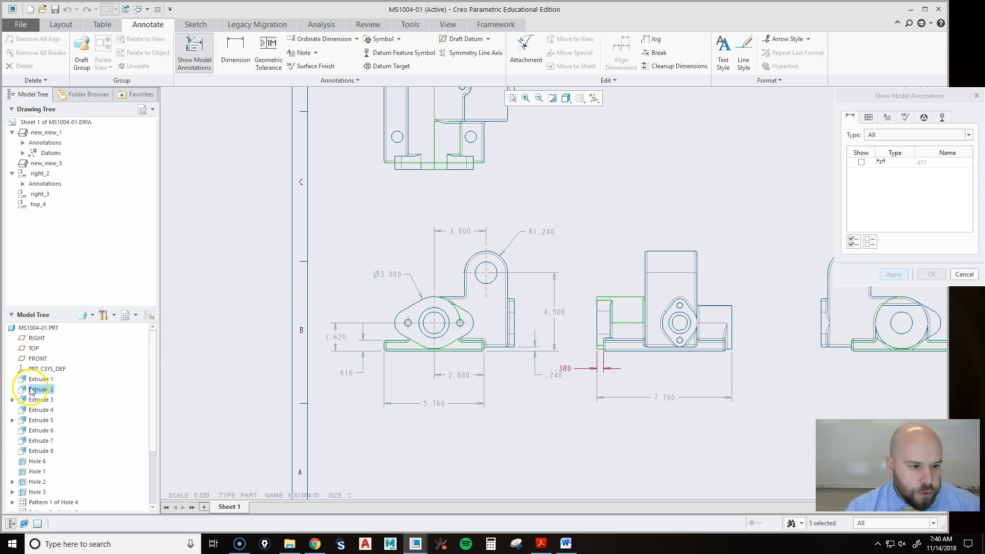
{"action": "scroll", "coordinate": [620, 374], "scroll_direction": "down", "scroll_amount": 3}
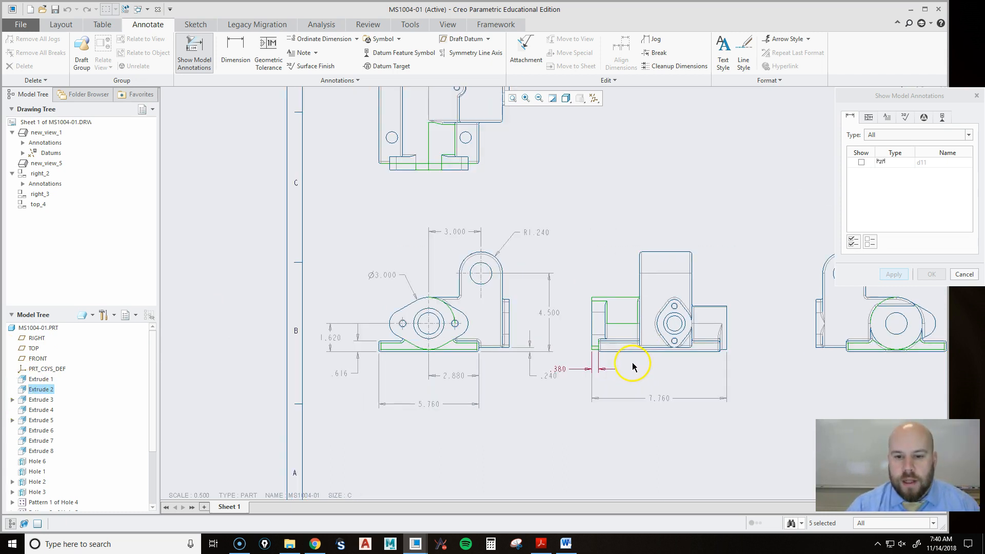
{"action": "scroll", "coordinate": [549, 364], "scroll_direction": "up", "scroll_amount": 3}
{"action": "scroll", "coordinate": [575, 374], "scroll_direction": "down", "scroll_amount": 3}
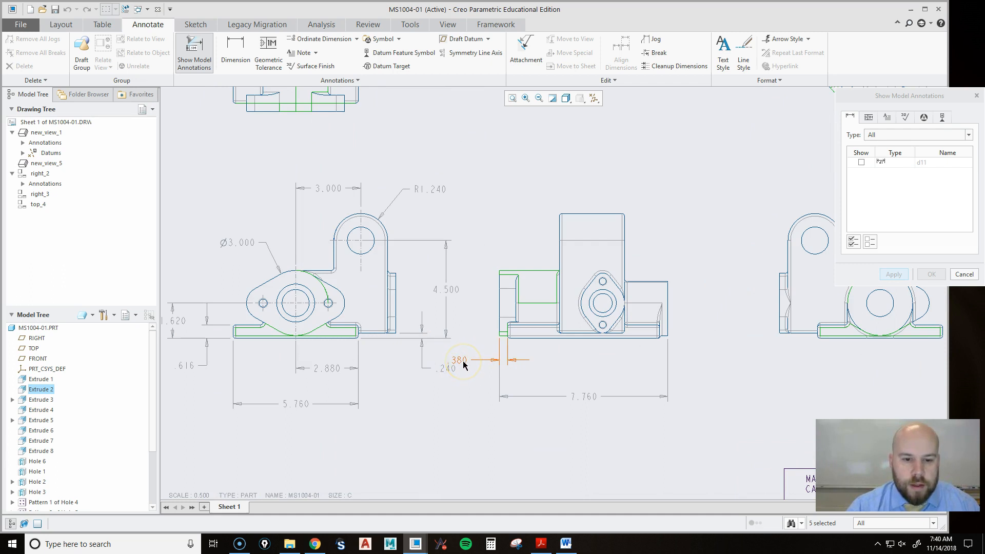
{"action": "left_click", "coordinate": [463, 363]}
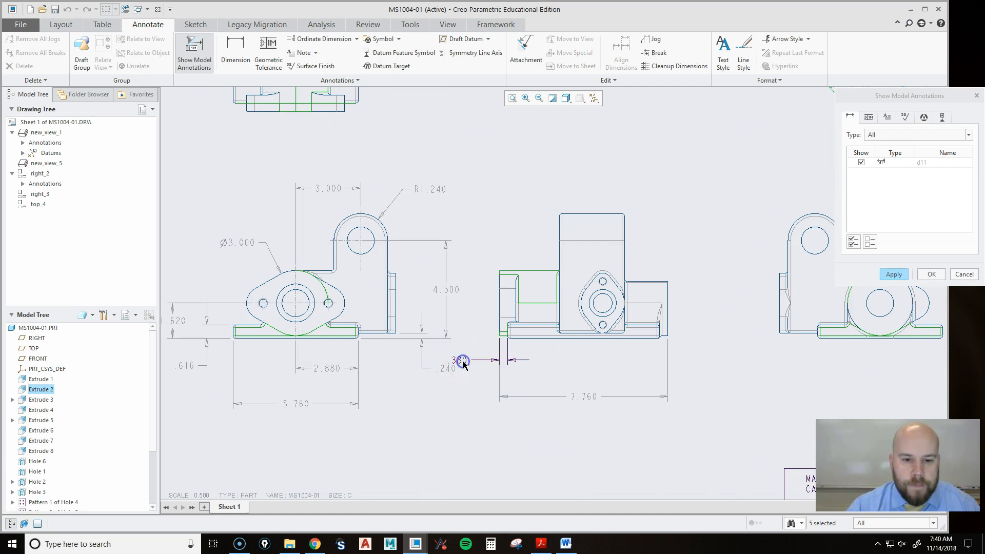
Add Extrude 3's 7.000 length dimension below the right-side view and accept the shown annotations.
{"action": "left_click", "coordinate": [45, 400]}
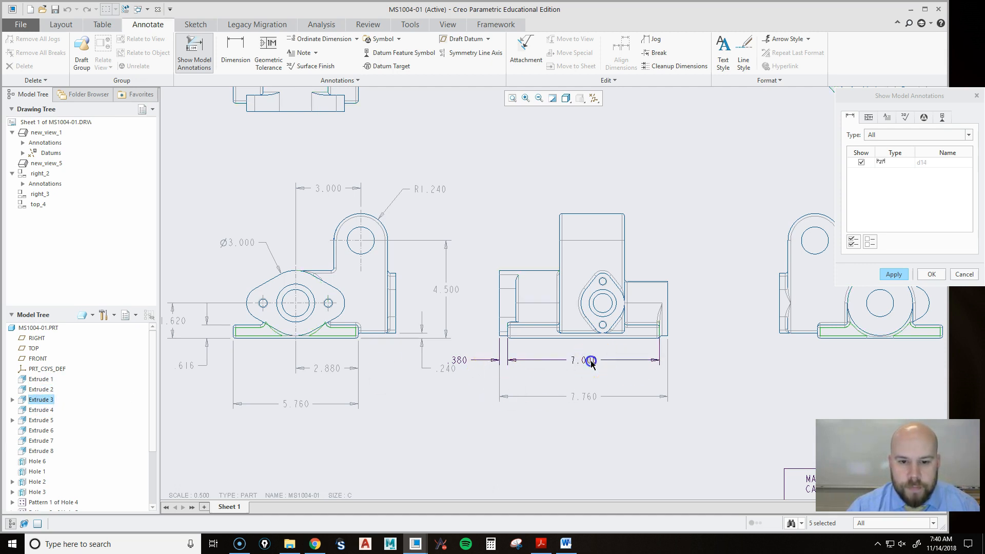
{"action": "left_click", "coordinate": [905, 277]}
{"action": "left_click", "coordinate": [932, 275]}
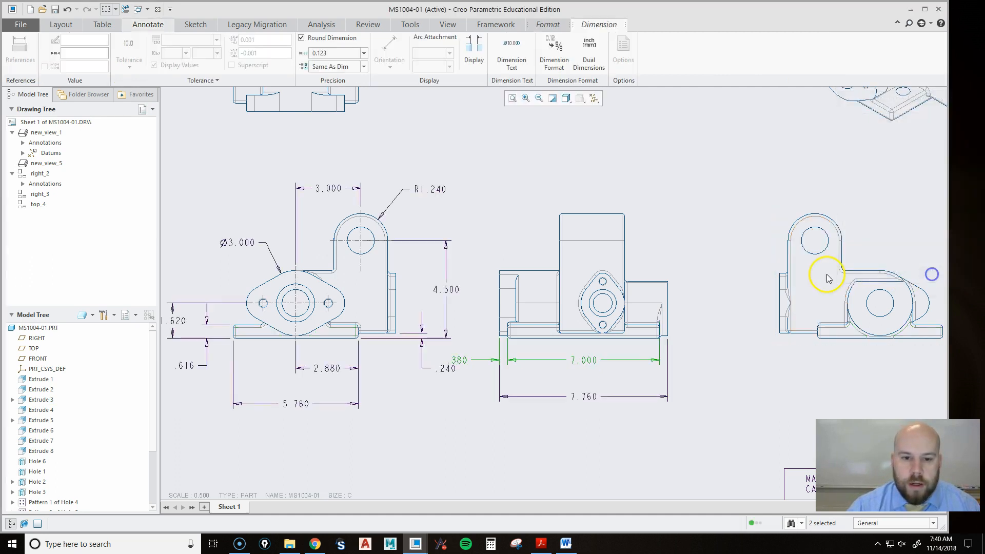
{"action": "middle_click_drag", "start_coordinate": [728, 359], "coordinate": [709, 332]}
{"action": "left_click", "coordinate": [713, 343]}
Move the right-side view farther from the front view to separate the .380 and .240 dimensions.
{"action": "scroll", "coordinate": [653, 284], "scroll_direction": "down", "scroll_amount": 2}
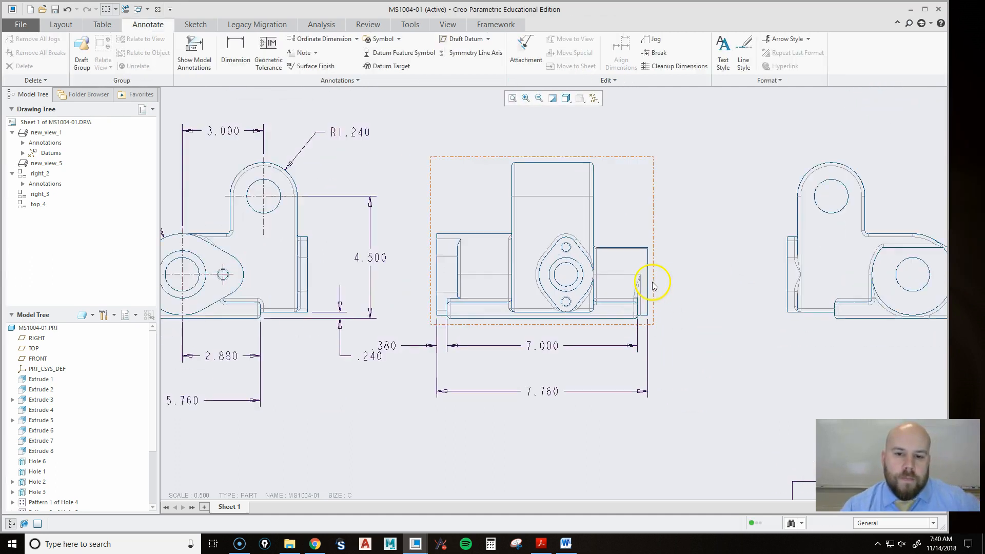
{"action": "scroll", "coordinate": [387, 321], "scroll_direction": "down", "scroll_amount": 1}
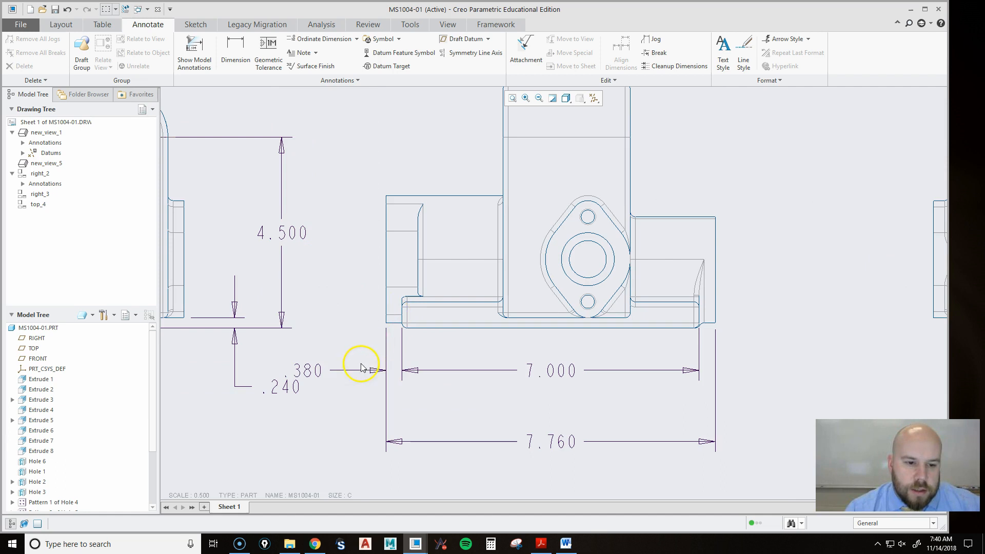
{"action": "scroll", "coordinate": [359, 367], "scroll_direction": "up", "scroll_amount": 3}
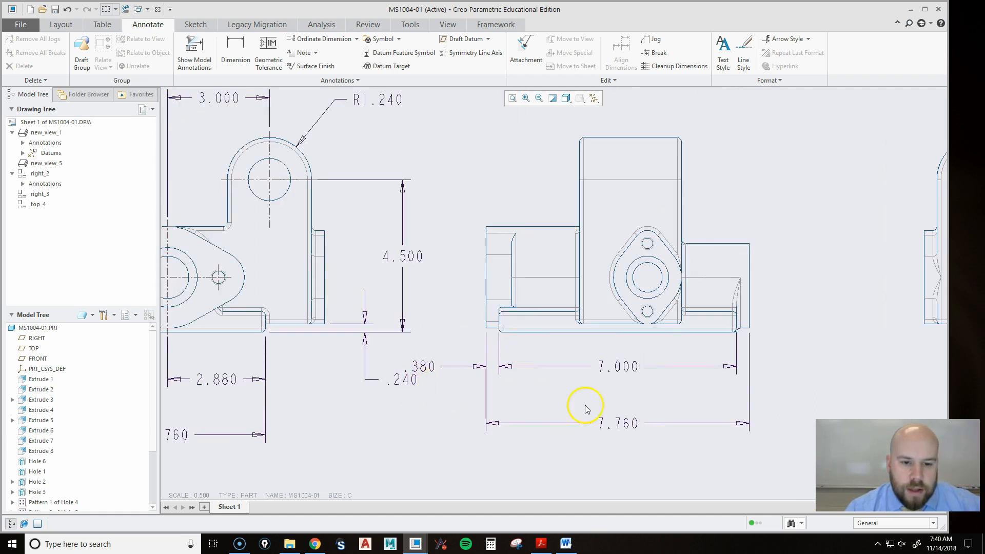
{"action": "scroll", "coordinate": [396, 380], "scroll_direction": "up", "scroll_amount": 3}
{"action": "left_click", "coordinate": [513, 315]}
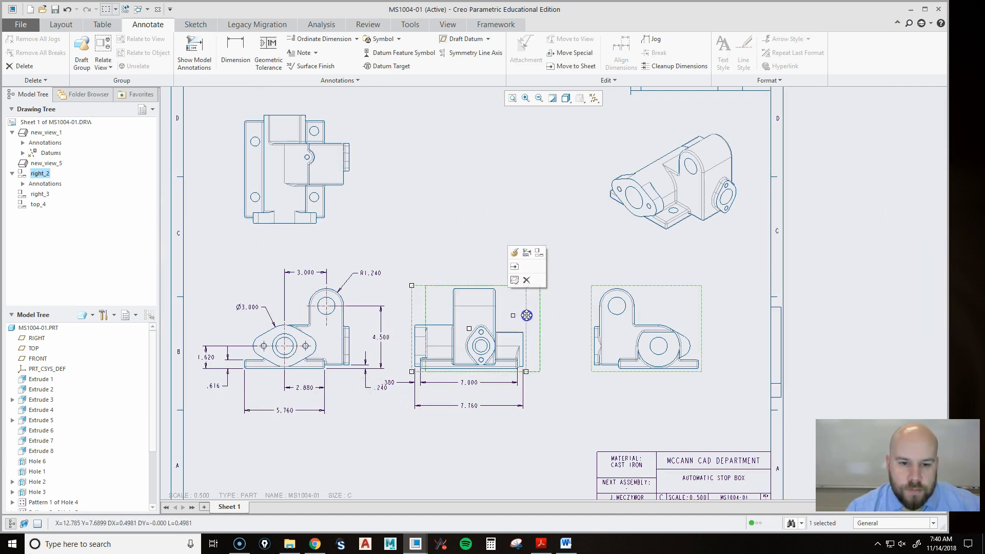
{"action": "left_click", "coordinate": [590, 424]}
Transfer the 7.000 length dimension from the right-side view to the top view and place it beyond the base's left edge.
{"action": "mouse_move", "coordinate": [535, 418]}
{"action": "middle_mouse_down"}
{"action": "mouse_move", "coordinate": [575, 394]}
{"action": "mouse_move", "coordinate": [587, 363]}
{"action": "mouse_move", "coordinate": [594, 406]}
{"action": "middle_mouse_up"}
{"action": "left_click", "coordinate": [529, 399]}
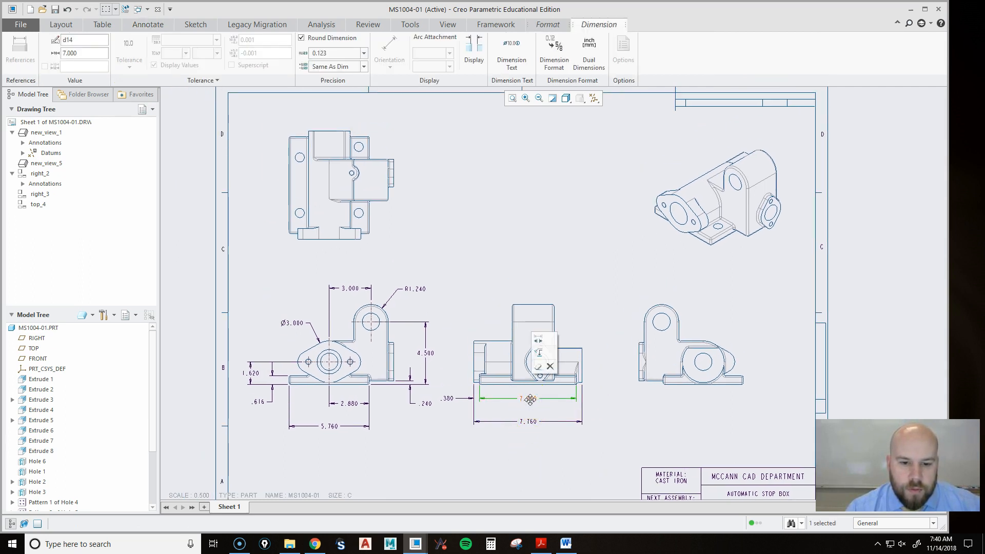
{"action": "left_click", "coordinate": [537, 339]}
{"action": "left_click", "coordinate": [337, 194]}
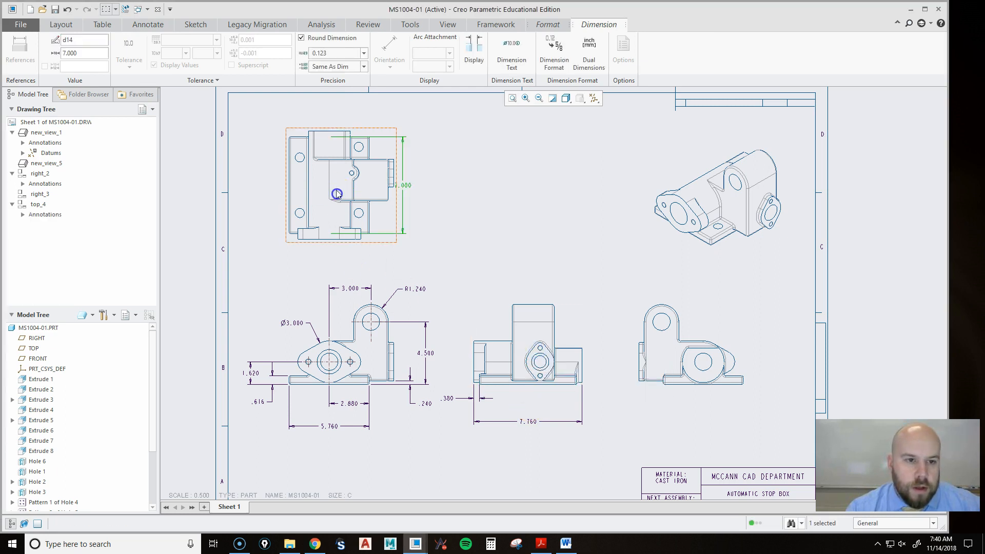
{"action": "left_click_drag", "start_coordinate": [408, 172], "coordinate": [258, 172]}
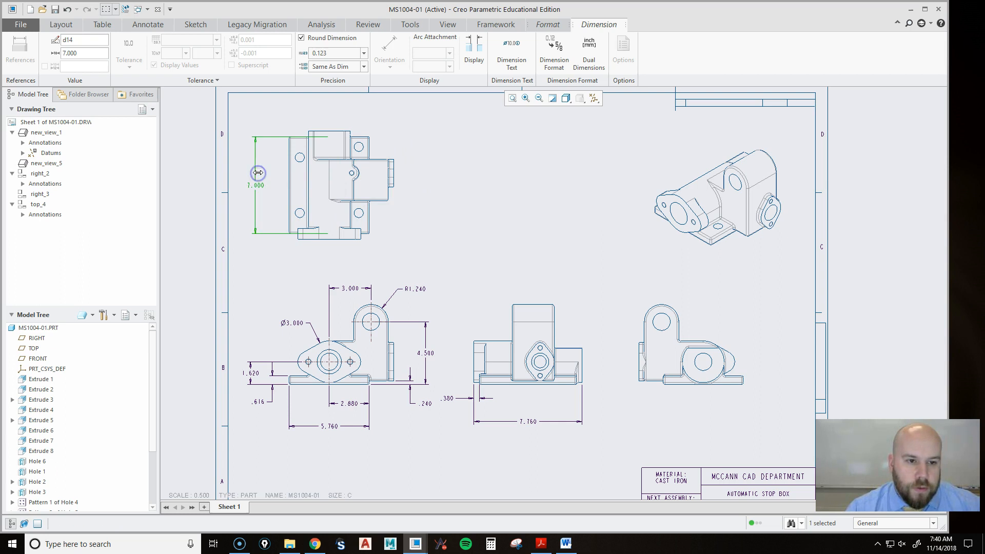
{"action": "left_click", "coordinate": [479, 222]}
Clip both witness lines of the 7.000 dimension back to the left edge of the base in the top view.
{"action": "left_click", "coordinate": [327, 137]}
{"action": "left_click_drag", "start_coordinate": [327, 136], "coordinate": [290, 148]}
{"action": "left_click_drag", "start_coordinate": [326, 234], "coordinate": [286, 240]}
{"action": "left_click", "coordinate": [506, 247]}
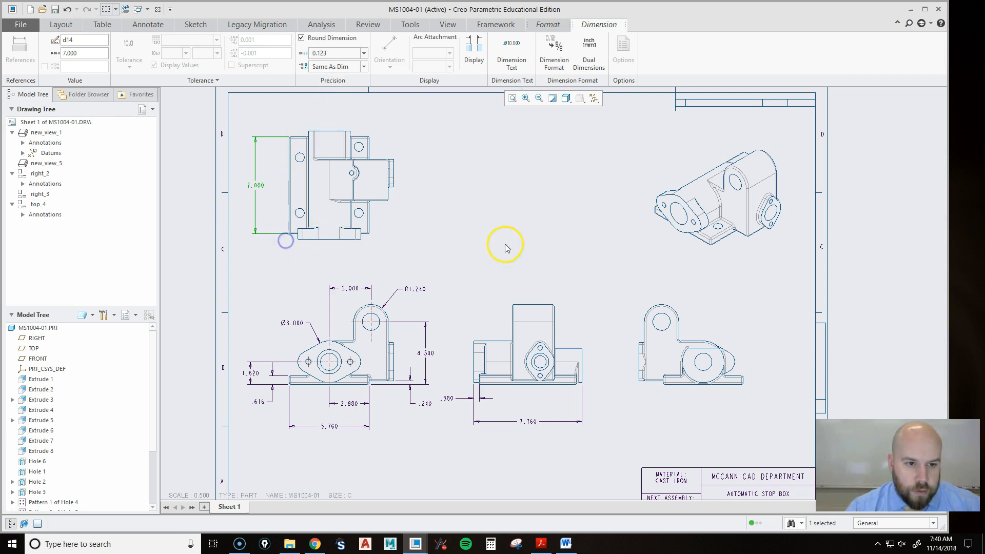
{"action": "left_click", "coordinate": [550, 263]}
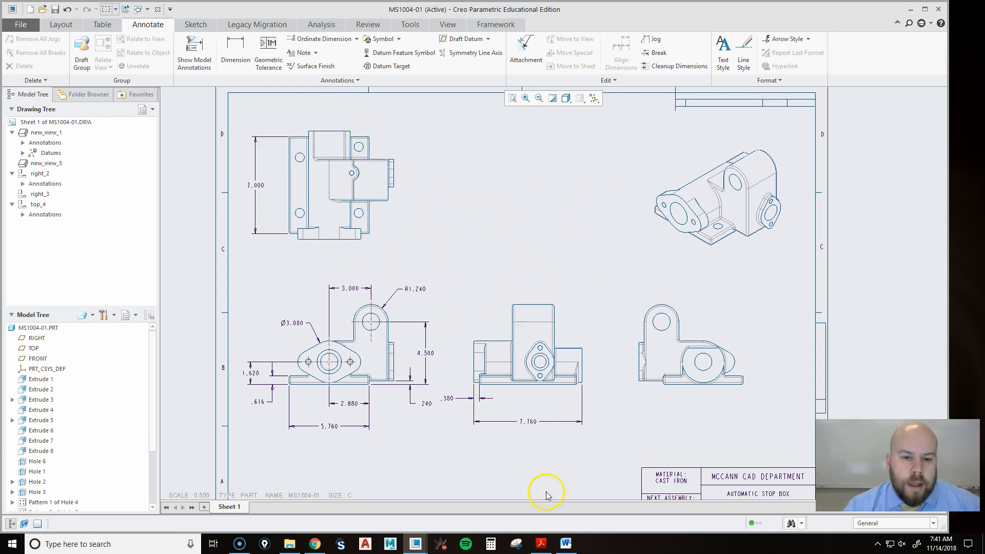
Transfer the .380 and 7.760 dimensions from the right-side view to the top view and space the 7.760 dimension farther out.
{"action": "left_click", "coordinate": [521, 417]}
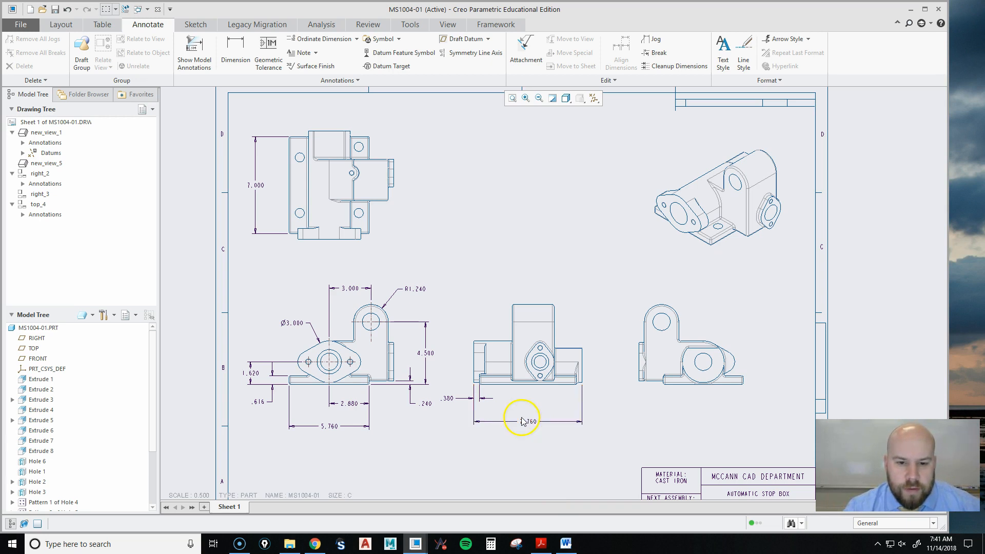
{"action": "scroll", "coordinate": [510, 405], "scroll_direction": "up", "scroll_amount": 2}
{"action": "left_click", "coordinate": [554, 314]}
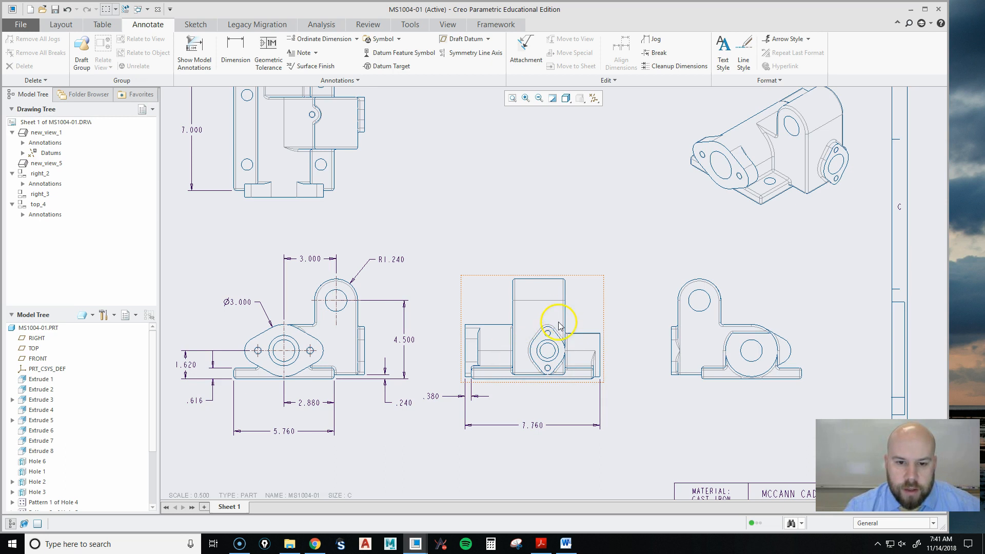
{"action": "left_click", "coordinate": [473, 399]}
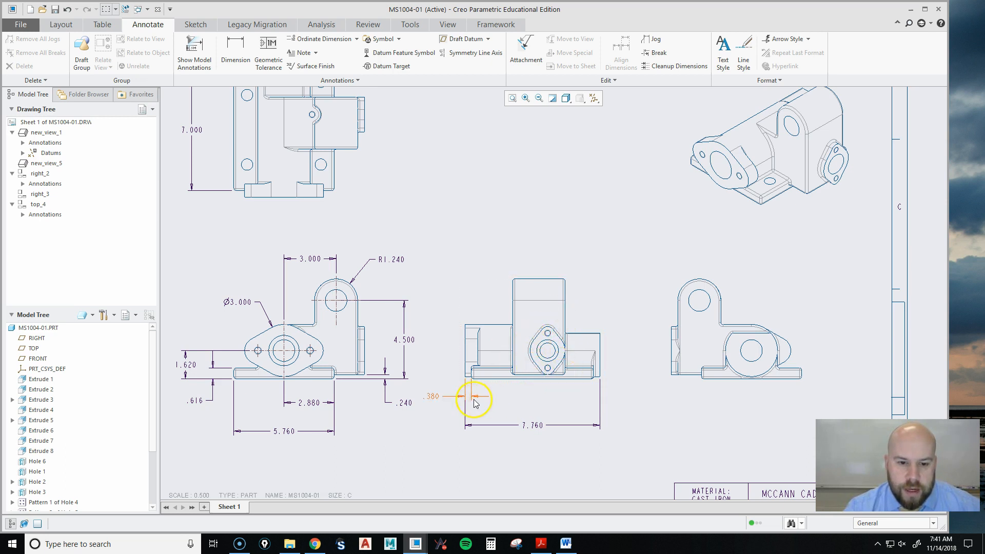
{"action": "left_click", "coordinate": [435, 399]}
{"action": "left_click", "coordinate": [532, 425], "text": "ctrl"}
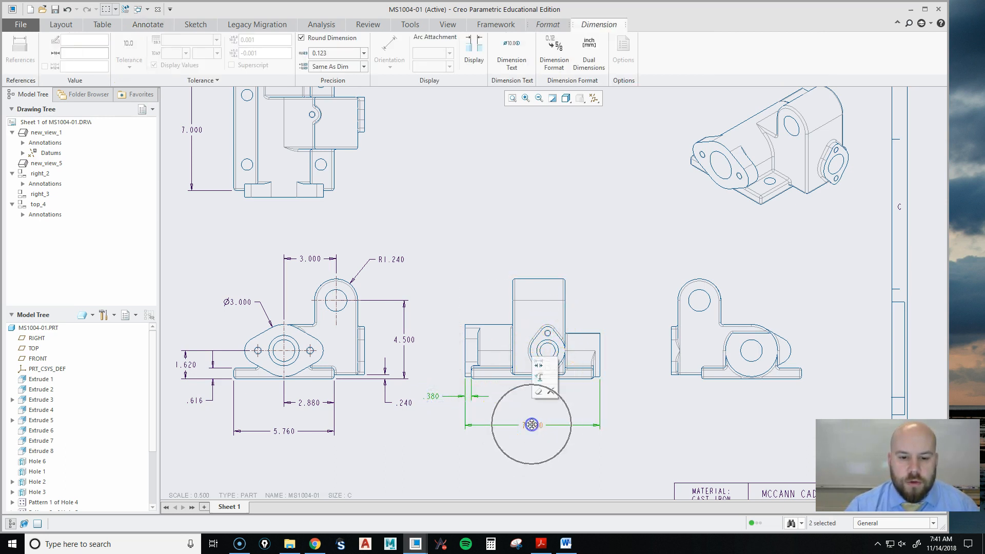
{"action": "left_click", "coordinate": [538, 377]}
{"action": "left_click", "coordinate": [297, 184]}
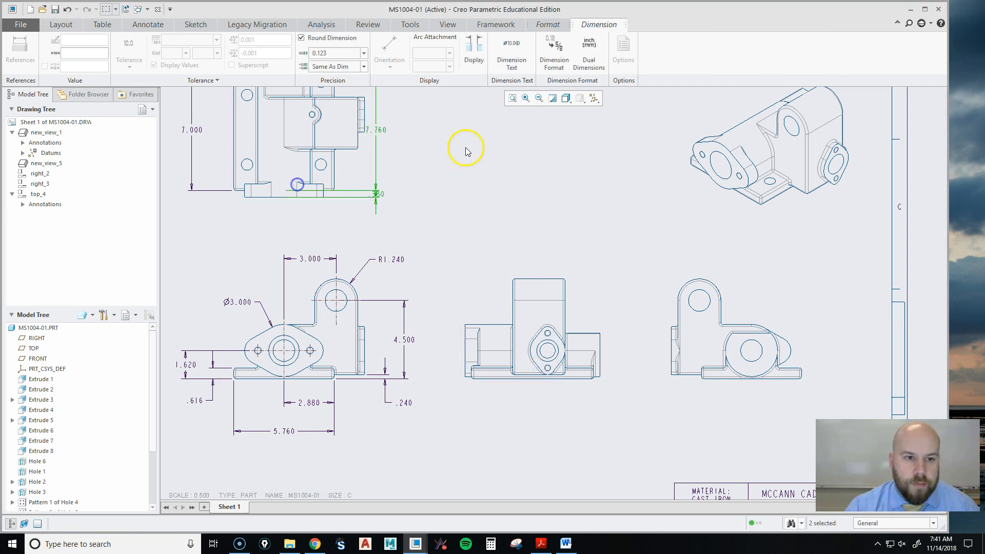
{"action": "middle_click_drag", "start_coordinate": [467, 150], "coordinate": [583, 283]}
{"action": "left_click", "coordinate": [567, 275]}
{"action": "left_click", "coordinate": [493, 266]}
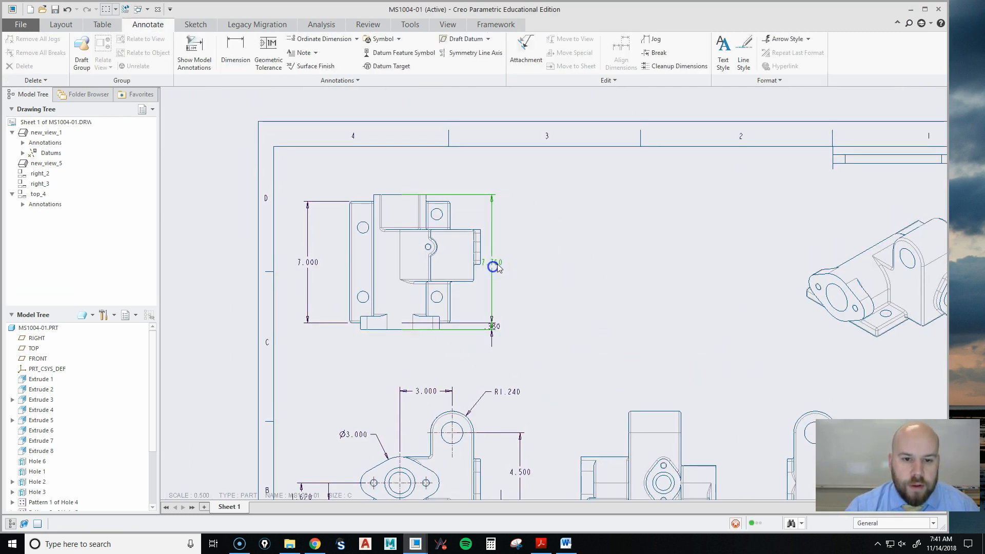
{"action": "left_click_drag", "start_coordinate": [493, 266], "coordinate": [541, 272]}
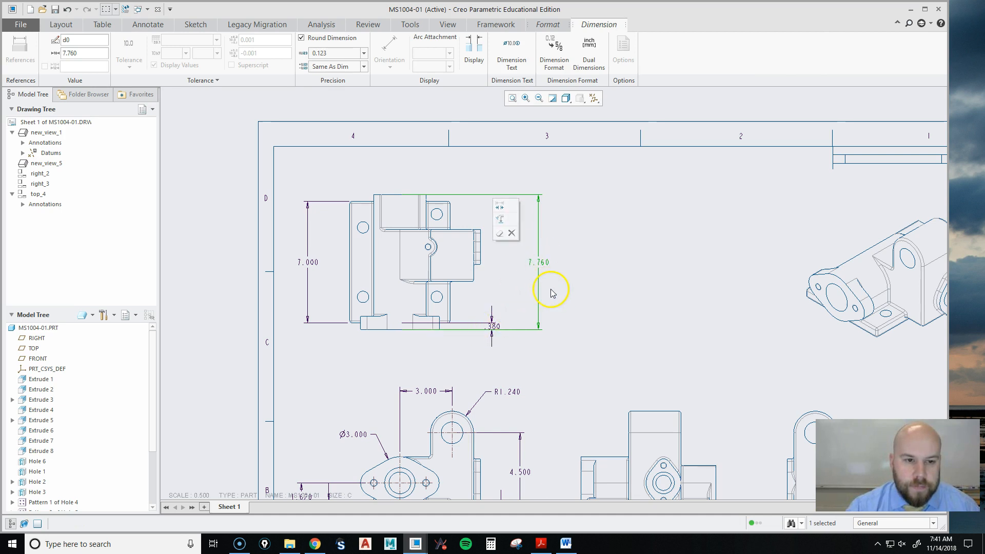
Shift the rear view and the right-side view farther away from the front view, keeping them aligned with it.
{"action": "scroll", "coordinate": [642, 340], "scroll_direction": "down", "scroll_amount": 3}
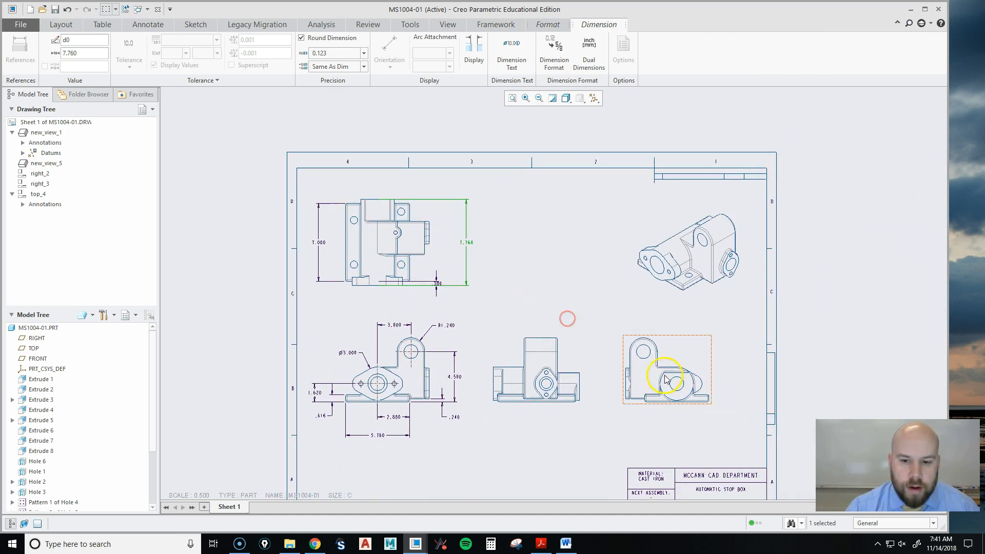
{"action": "left_click", "coordinate": [664, 376]}
{"action": "left_click_drag", "start_coordinate": [654, 356], "coordinate": [670, 356]}
{"action": "left_click", "coordinate": [495, 356]}
{"action": "left_click_drag", "start_coordinate": [512, 356], "coordinate": [540, 356]}
{"action": "left_click", "coordinate": [411, 383]}
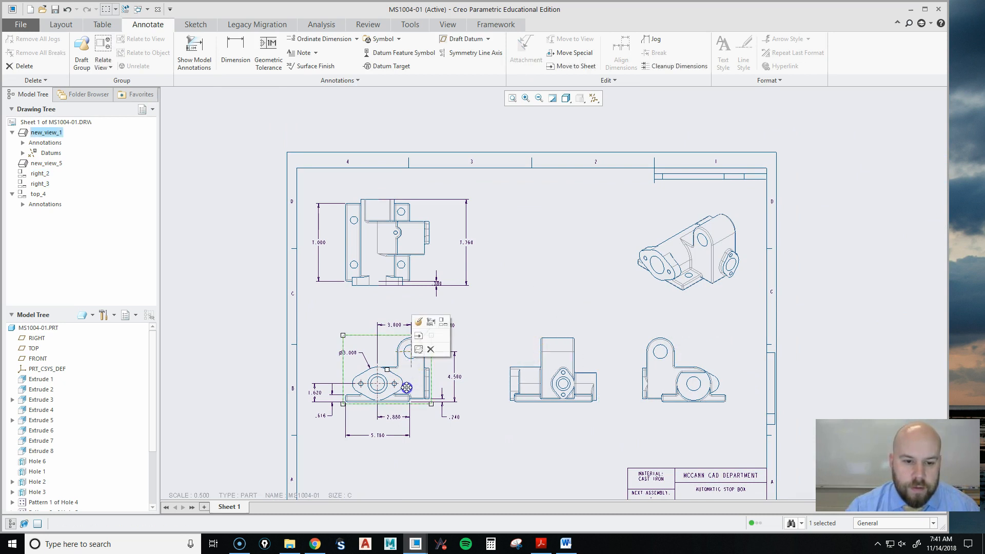
Move the 7.760 dimension to the left side of the top view, outside the 7.000 dimension.
{"action": "scroll", "coordinate": [375, 213], "scroll_direction": "up", "scroll_amount": 5}
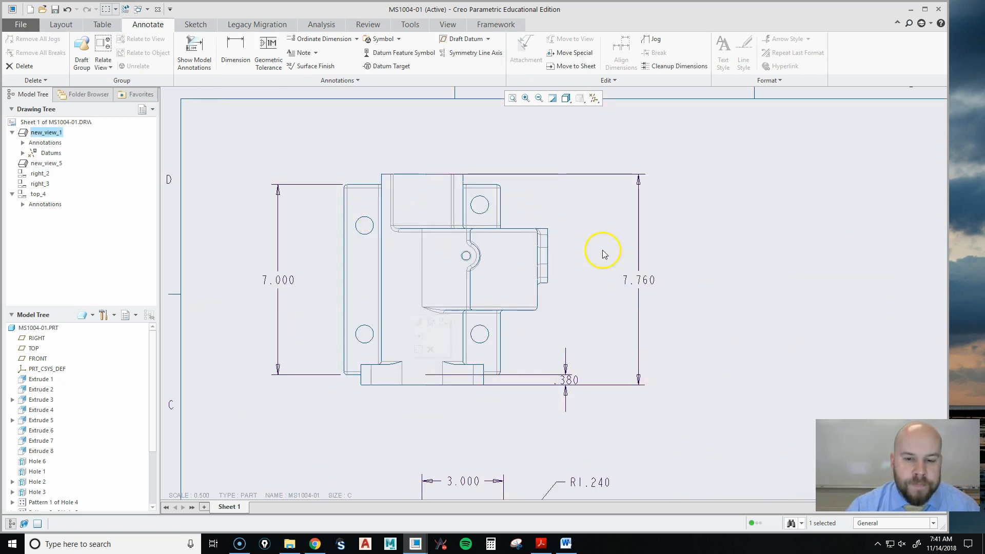
{"action": "left_click", "coordinate": [637, 279]}
{"action": "left_click_drag", "start_coordinate": [644, 276], "coordinate": [228, 277]}
Place the .380 dimension in line beneath the 7.000 dimension and flip its text to the left side of the arrows.
{"action": "left_click", "coordinate": [557, 379]}
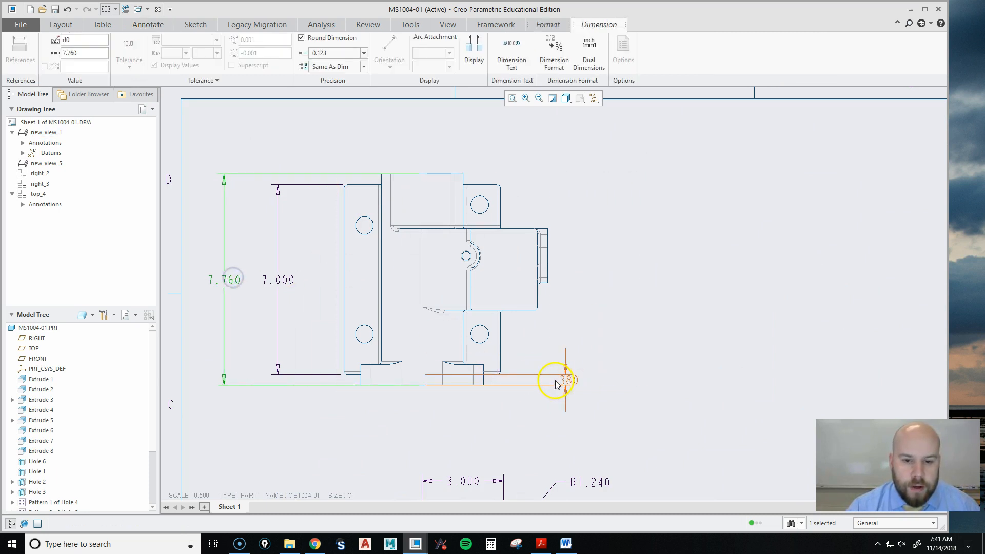
{"action": "left_click_drag", "start_coordinate": [569, 380], "coordinate": [284, 409]}
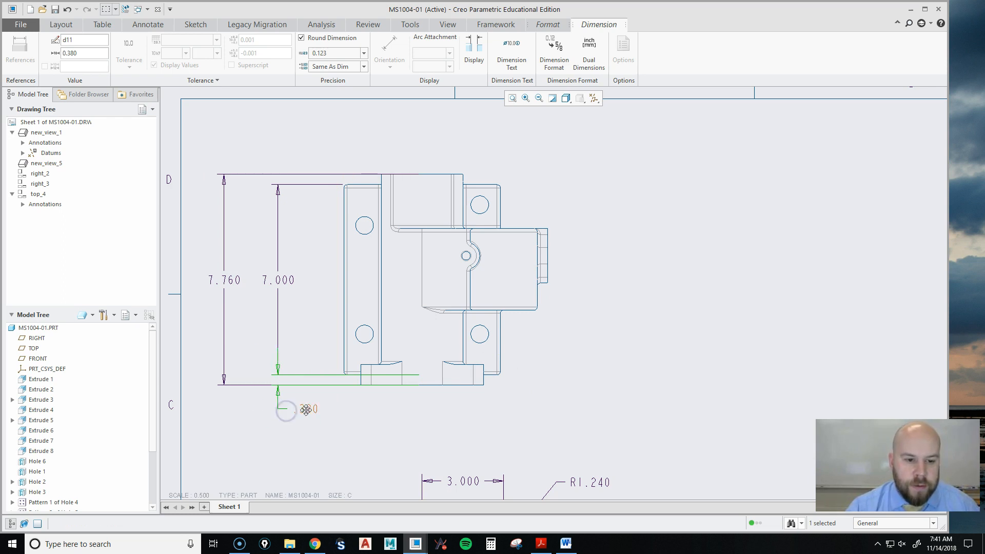
{"action": "right_click", "coordinate": [307, 409]}
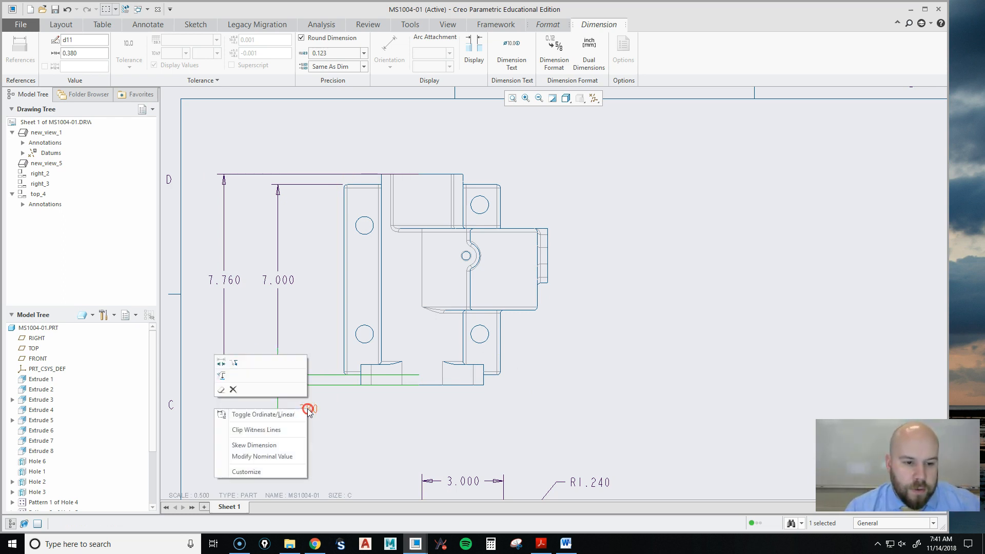
{"action": "left_click", "coordinate": [233, 364]}
{"action": "left_click", "coordinate": [387, 434]}
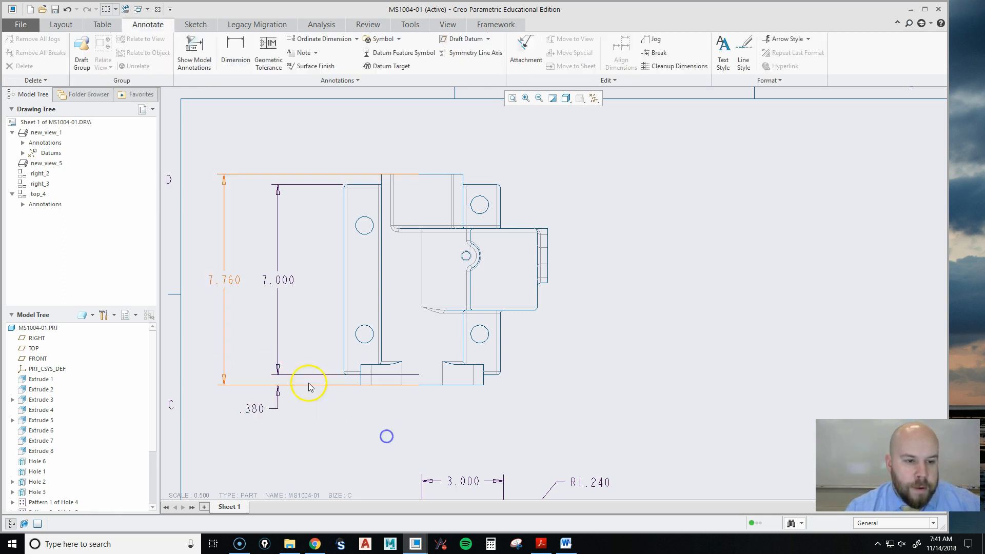
Clip the witness lines of the 7.760 and .380 dimensions together, back to the left edge of the lower flange.
{"action": "left_click", "coordinate": [359, 175]}
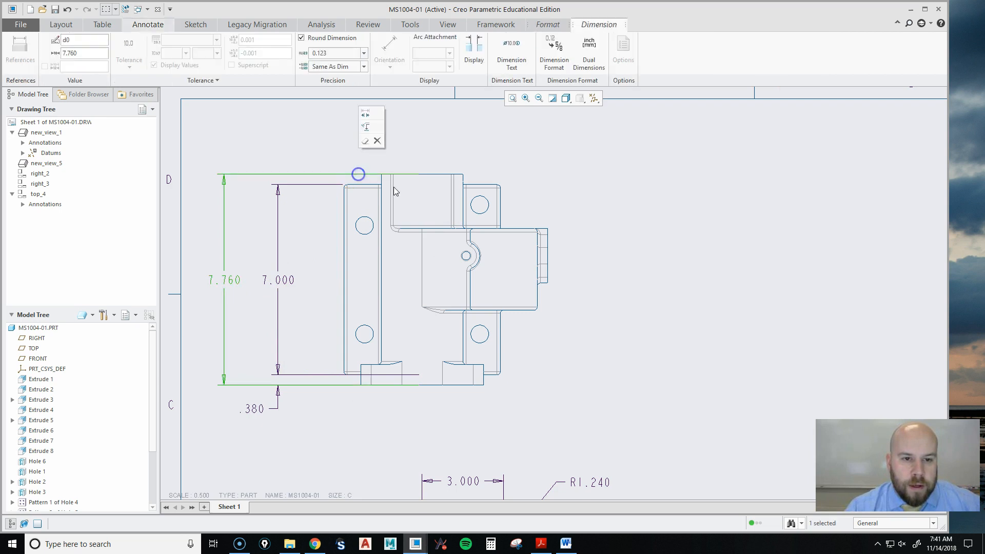
{"action": "left_click", "coordinate": [257, 409], "text": "ctrl"}
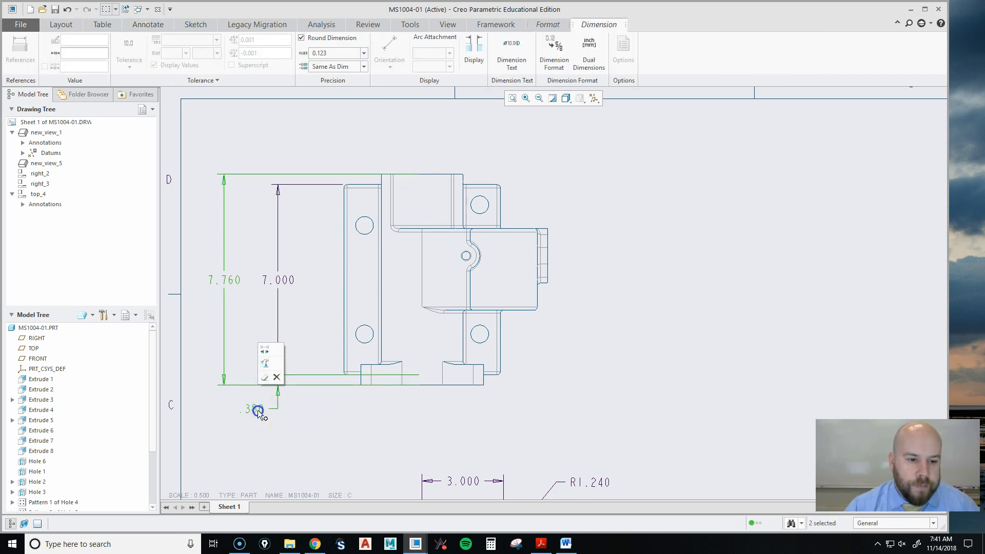
{"action": "left_click_drag", "start_coordinate": [417, 386], "coordinate": [362, 393]}
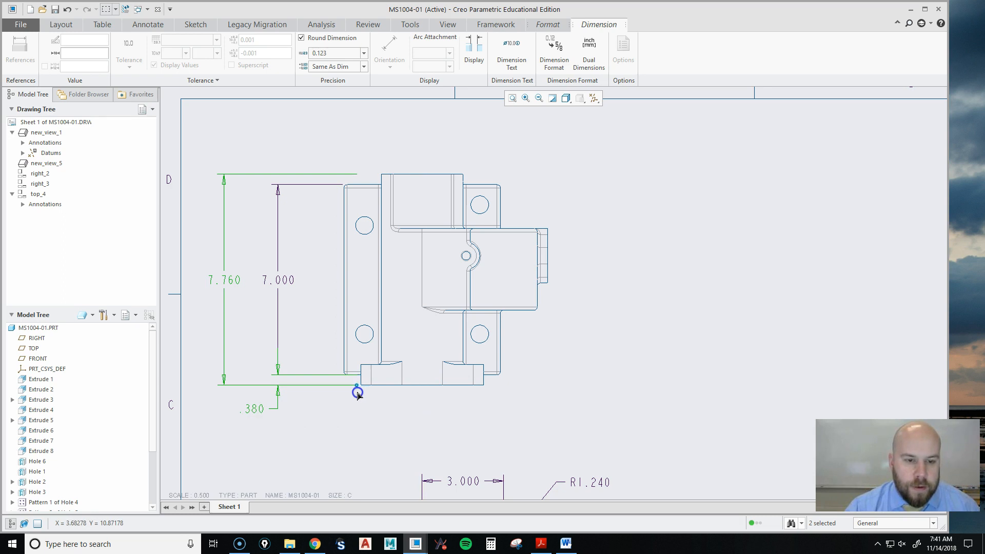
Adjust the witness lines of the 7.760 and .380 dimensions so each ends just short of its own edge in the top view.
{"action": "left_click_drag", "start_coordinate": [348, 397], "coordinate": [339, 399]}
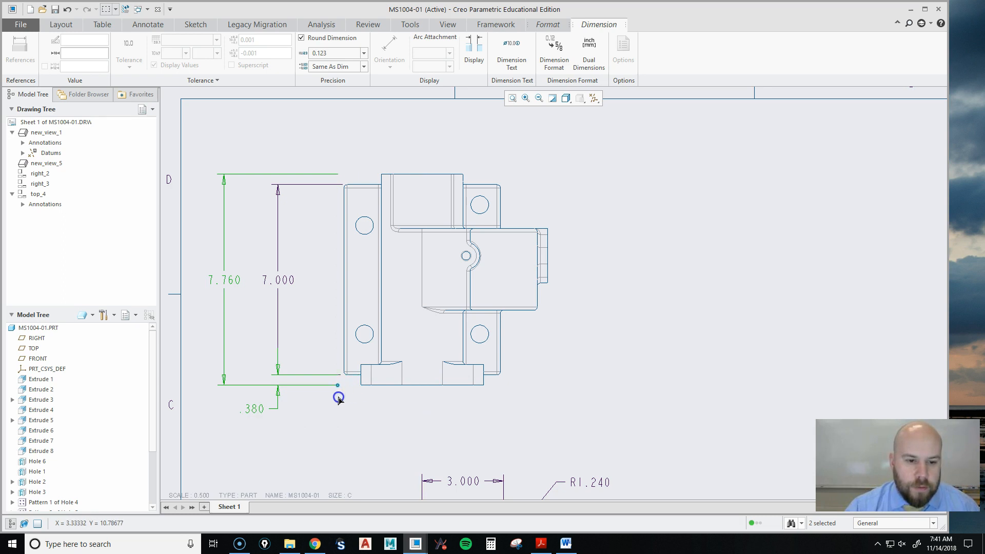
{"action": "left_click", "coordinate": [338, 419]}
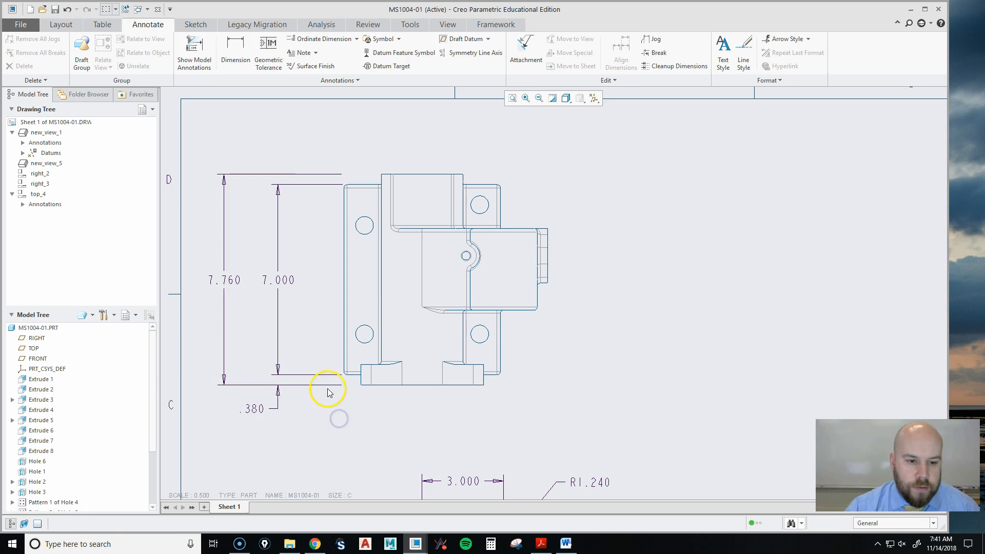
{"action": "left_click", "coordinate": [329, 387]}
{"action": "left_click_drag", "start_coordinate": [339, 386], "coordinate": [358, 388]}
{"action": "left_click_drag", "start_coordinate": [341, 174], "coordinate": [371, 177]}
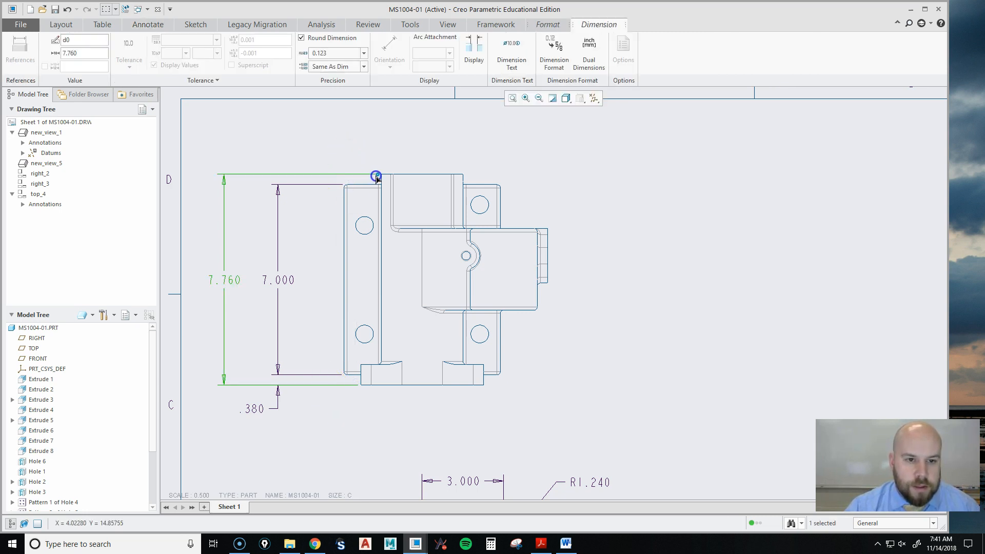
{"action": "left_click", "coordinate": [602, 191]}
Show the 2.760 model dimension of Extrude 4 and the 3.000 dimension of Extrude 5 beneath the right-side view.
{"action": "scroll", "coordinate": [603, 217], "scroll_direction": "up", "scroll_amount": 2}
{"action": "mouse_move", "coordinate": [644, 297]}
{"action": "middle_mouse_down"}
{"action": "mouse_move", "coordinate": [583, 252]}
{"action": "mouse_move", "coordinate": [578, 226]}
{"action": "middle_mouse_up"}
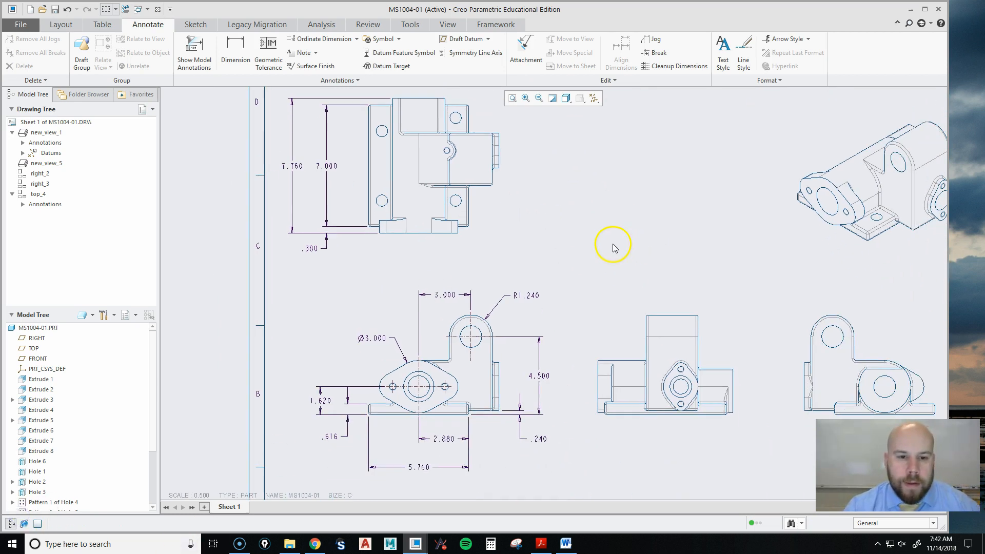
{"action": "middle_click_drag", "start_coordinate": [669, 246], "coordinate": [646, 282]}
{"action": "middle_click_drag", "start_coordinate": [424, 308], "coordinate": [402, 304]}
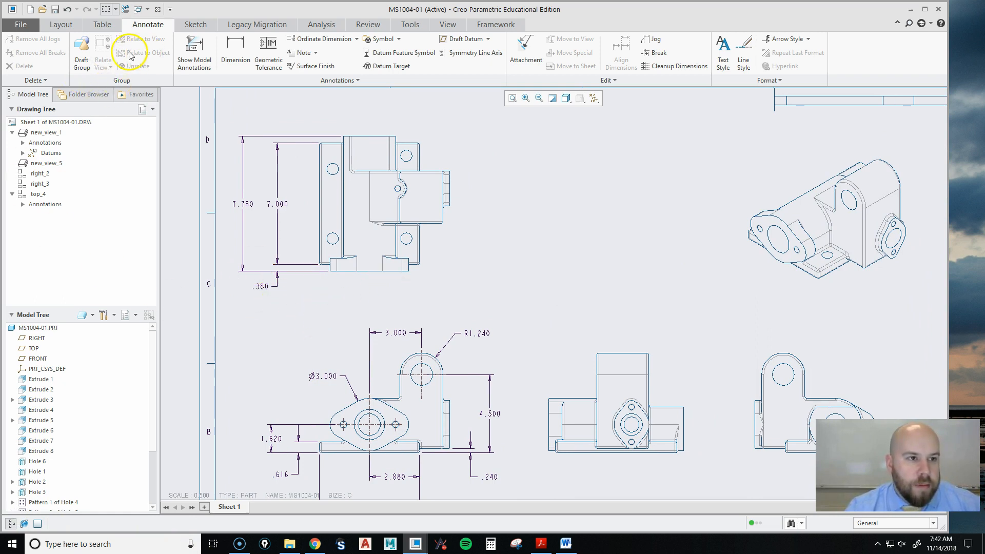
{"action": "left_click", "coordinate": [194, 58]}
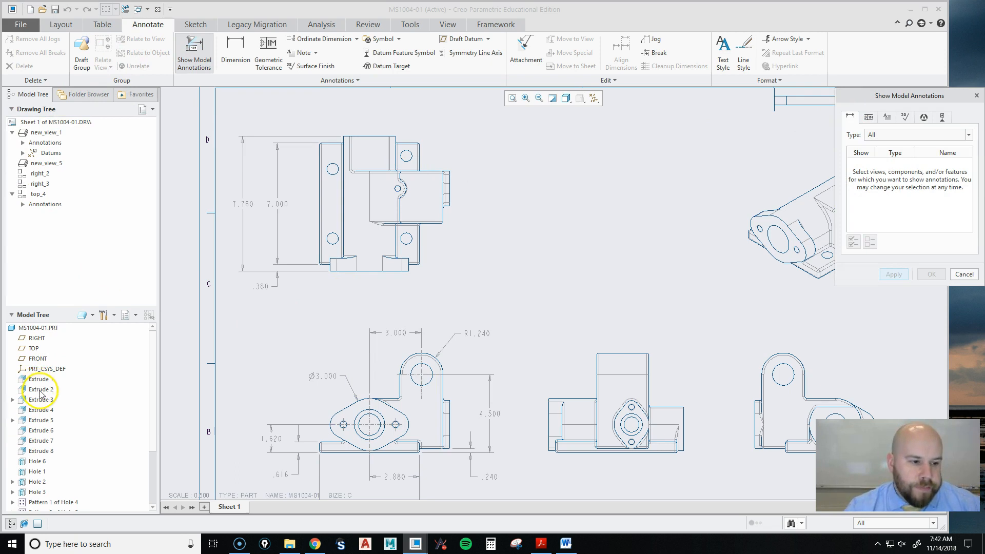
{"action": "left_click", "coordinate": [43, 411]}
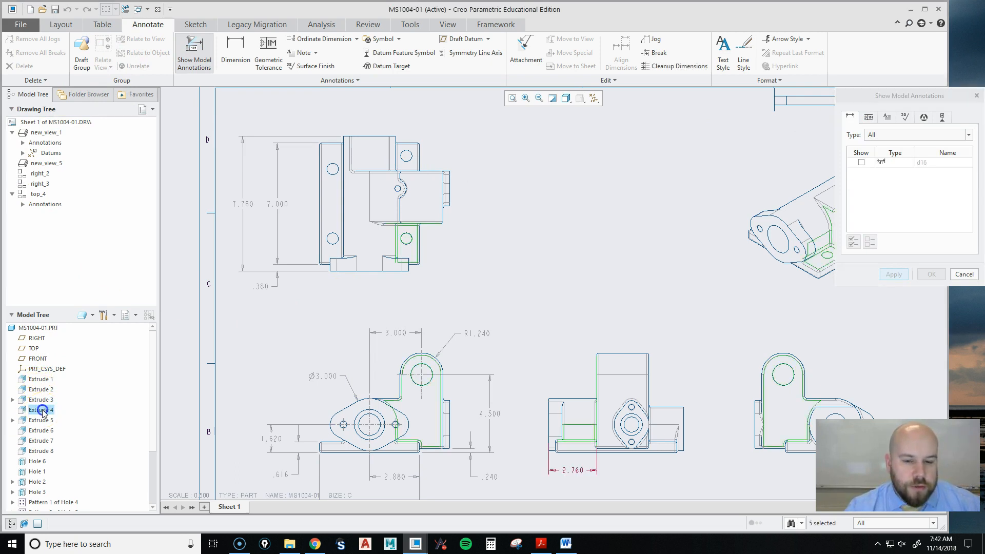
{"action": "middle_click_drag", "start_coordinate": [527, 374], "coordinate": [494, 270]}
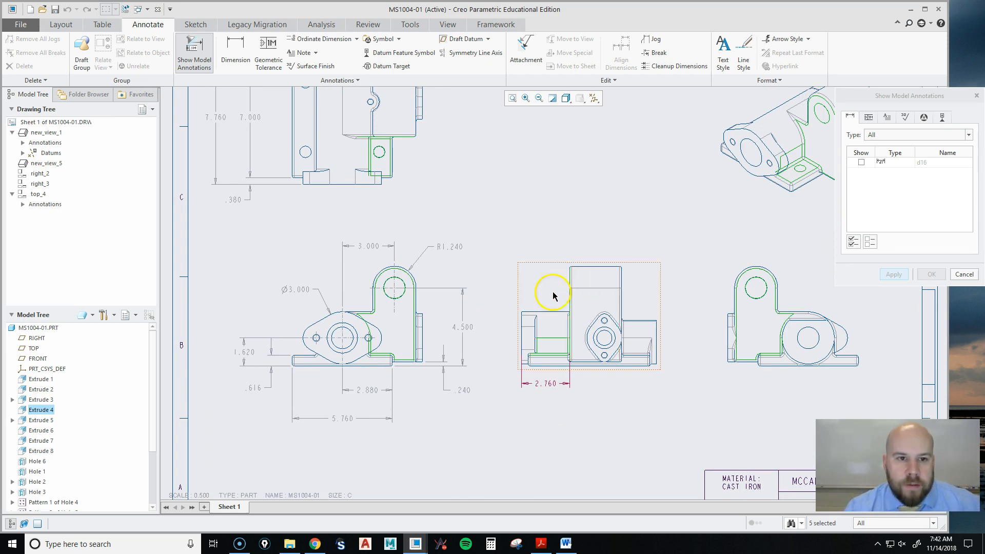
{"action": "left_click", "coordinate": [546, 385]}
{"action": "left_click", "coordinate": [48, 420]}
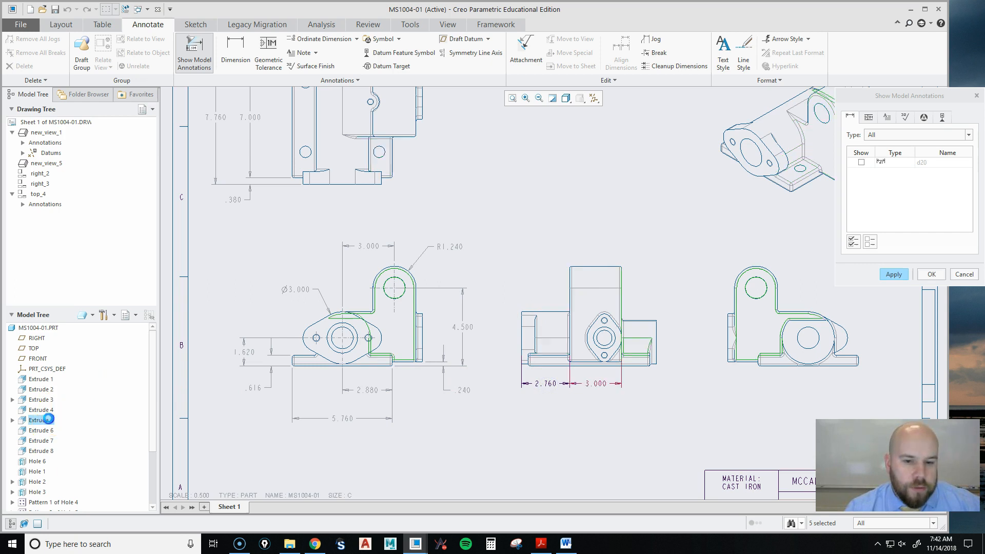
{"action": "left_click", "coordinate": [598, 384]}
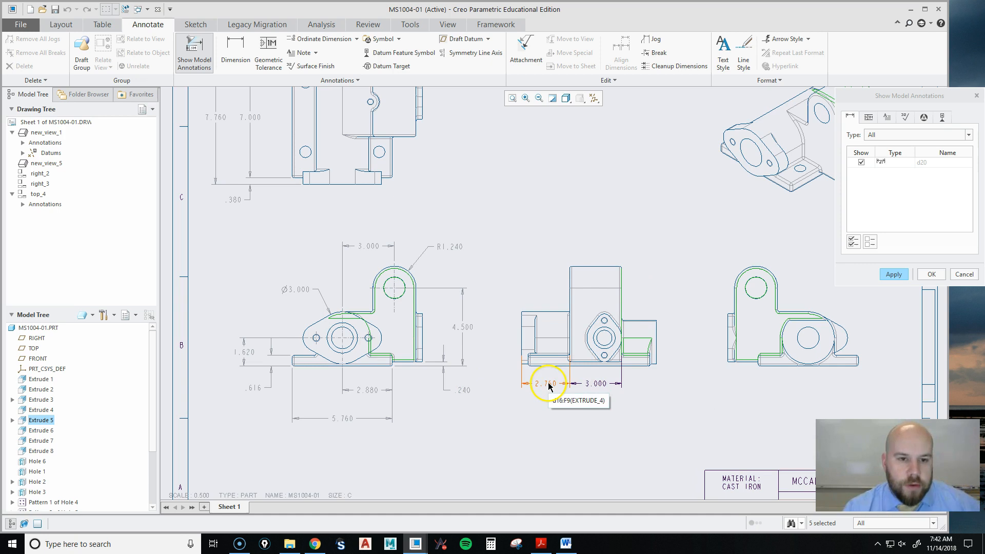
Show Extrude 4's 2.760 dimension again beneath the right-side view and accept the shown annotations.
{"action": "middle_click_drag", "start_coordinate": [484, 169], "coordinate": [501, 215]}
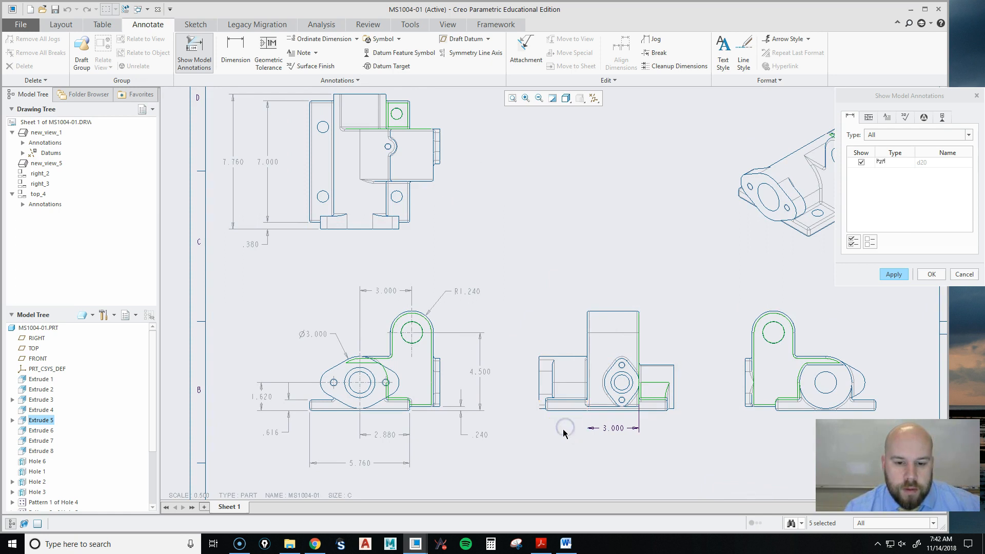
{"action": "scroll", "coordinate": [565, 431], "scroll_direction": "up", "scroll_amount": 3}
{"action": "scroll", "coordinate": [570, 429], "scroll_direction": "down", "scroll_amount": 3}
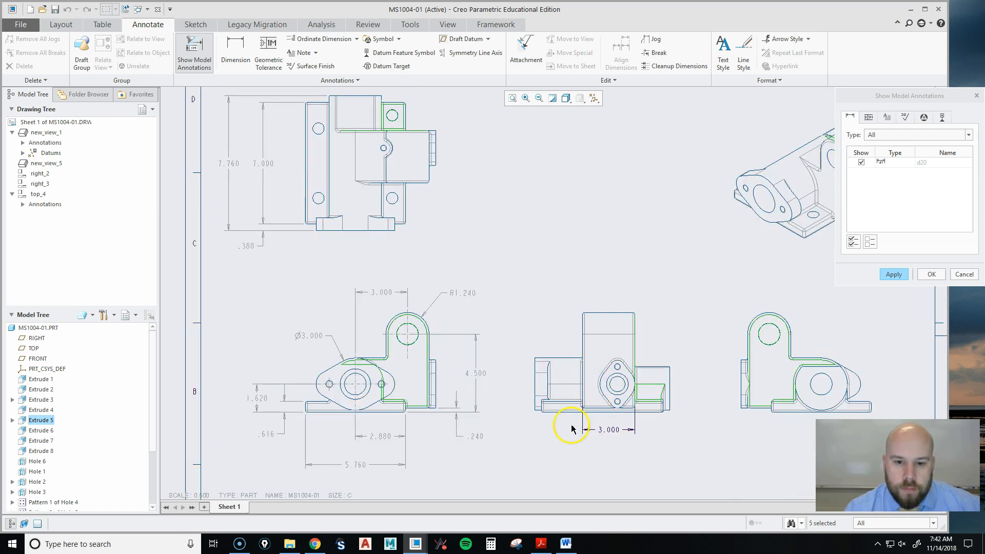
{"action": "left_click", "coordinate": [41, 410]}
{"action": "left_click", "coordinate": [558, 430]}
{"action": "left_click", "coordinate": [931, 274]}
{"action": "left_click", "coordinate": [557, 448]}
Move the 2.760 and 3.000 dimensions in line above the right-side view, ending the 2.760's left witness line at the cylinder.
{"action": "left_click", "coordinate": [558, 431]}
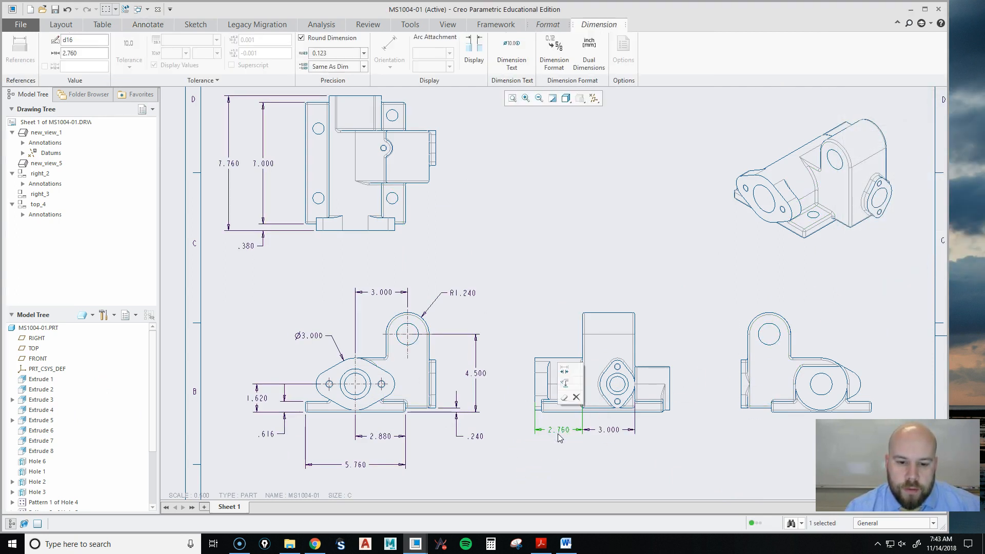
{"action": "left_click_drag", "start_coordinate": [558, 429], "coordinate": [562, 290]}
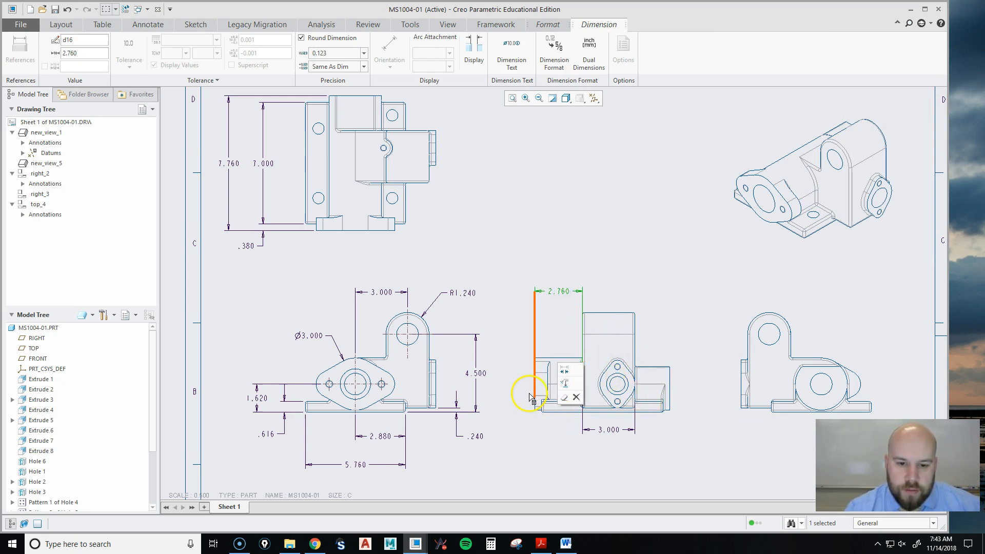
{"action": "left_click_drag", "start_coordinate": [535, 399], "coordinate": [545, 359]}
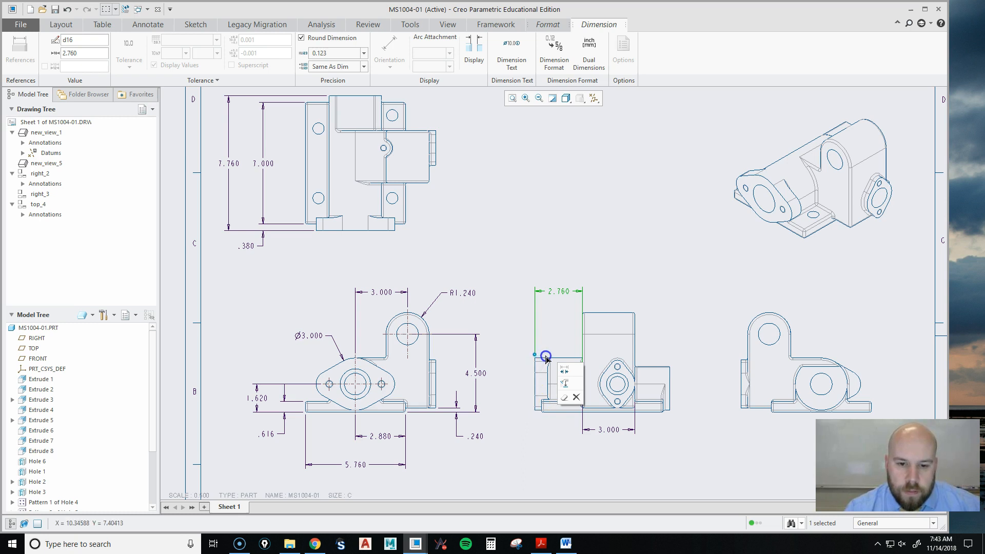
{"action": "left_click", "coordinate": [611, 430]}
{"action": "left_click_drag", "start_coordinate": [611, 429], "coordinate": [610, 291]}
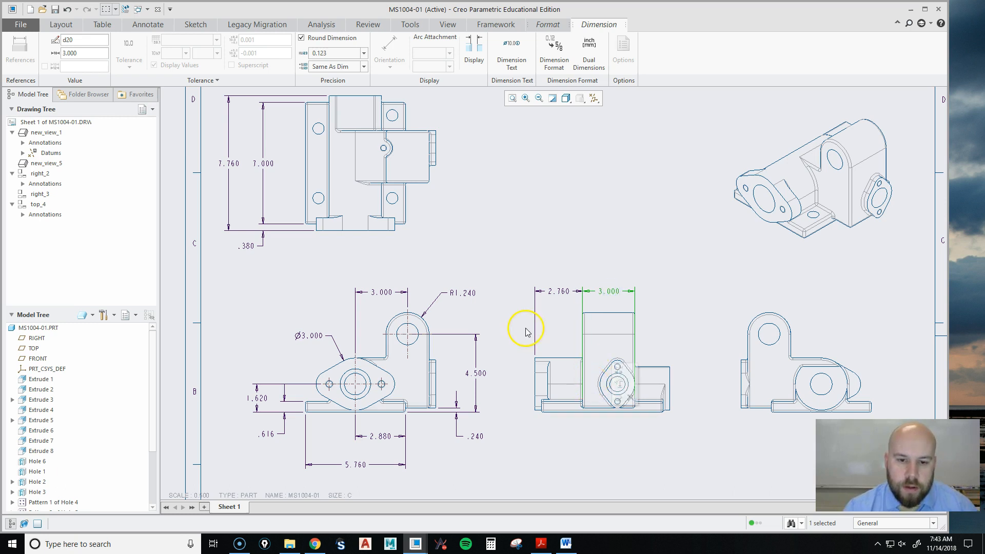
Clip the witness lines of the 2.760 and 3.000 dimensions together, then extend the 2.760's left witness line back down to the cylinder.
{"action": "left_click", "coordinate": [561, 292], "text": "ctrl"}
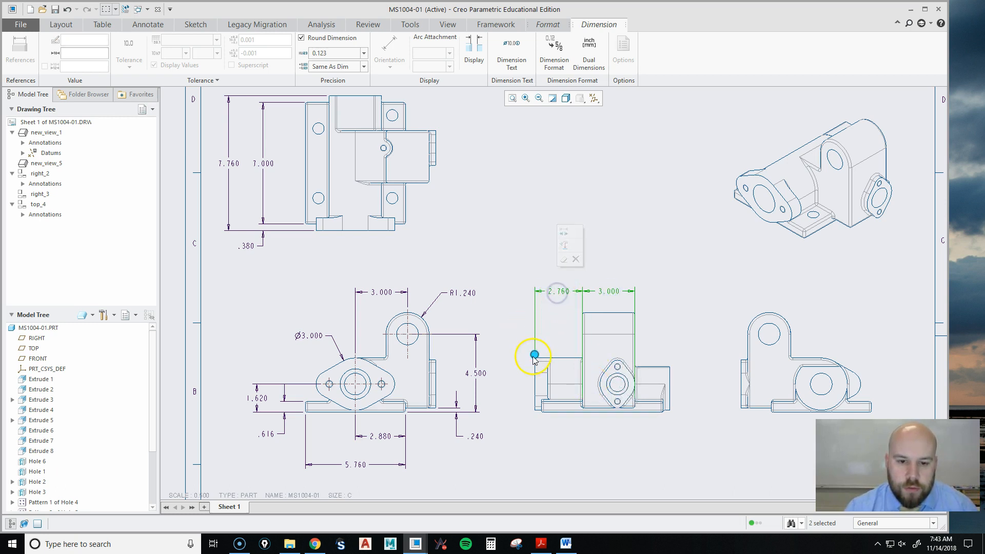
{"action": "left_click_drag", "start_coordinate": [533, 355], "coordinate": [539, 317]}
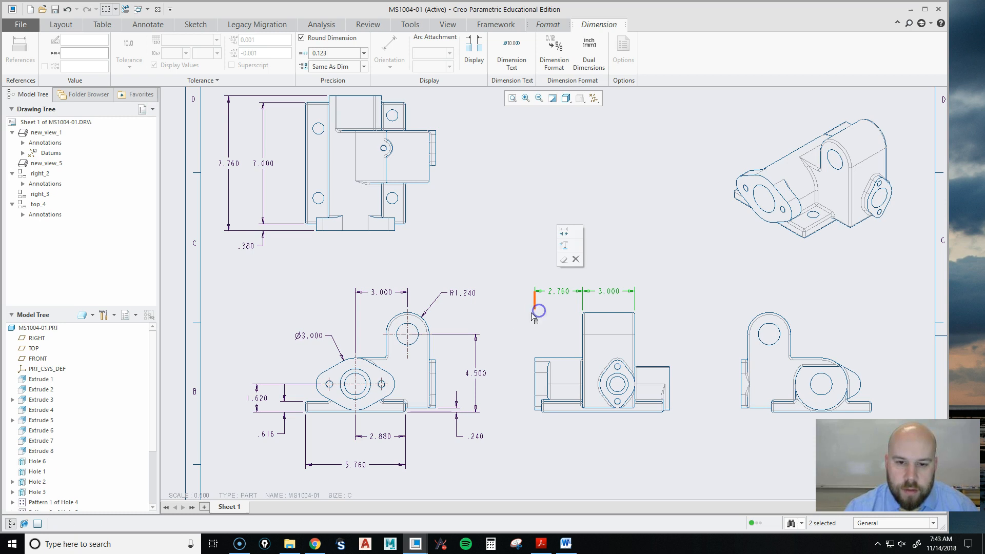
{"action": "left_click", "coordinate": [541, 304]}
{"action": "left_click", "coordinate": [551, 293]}
{"action": "left_click_drag", "start_coordinate": [535, 310], "coordinate": [531, 353]}
{"action": "left_click", "coordinate": [513, 343]}
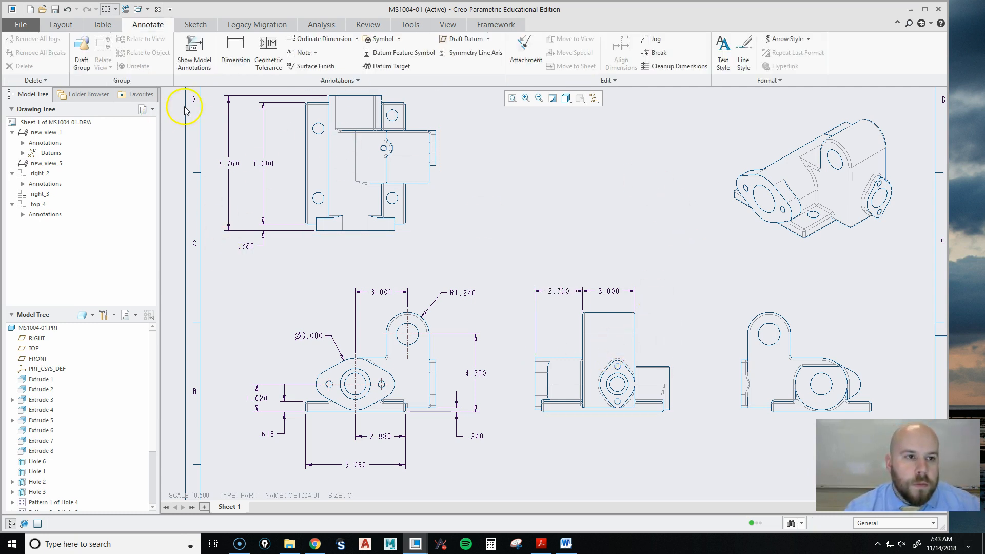
Show Extrude 6's 2.000 dimension above the right-side view and its 1.000 dimension in the front view.
{"action": "left_click", "coordinate": [193, 51]}
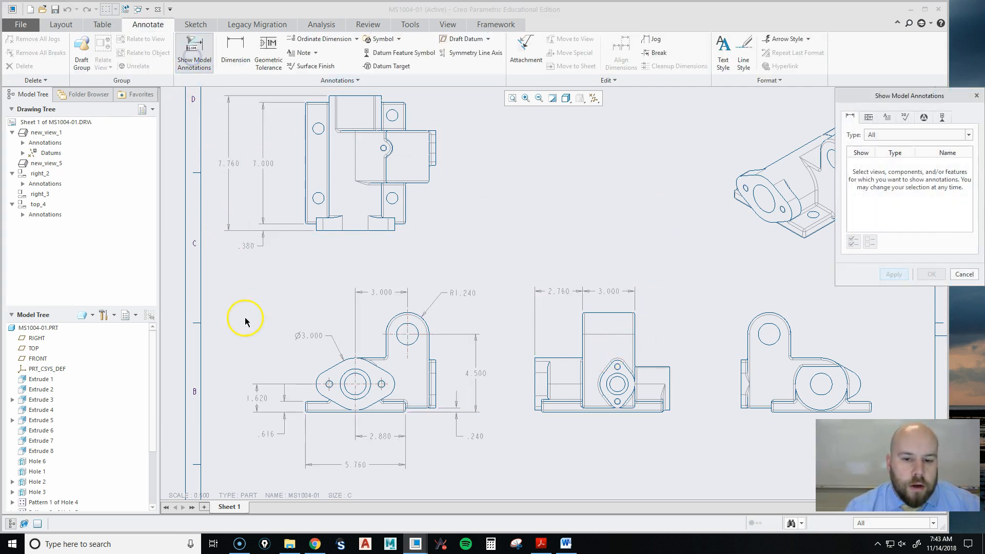
{"action": "left_click", "coordinate": [34, 421]}
{"action": "left_click", "coordinate": [40, 431]}
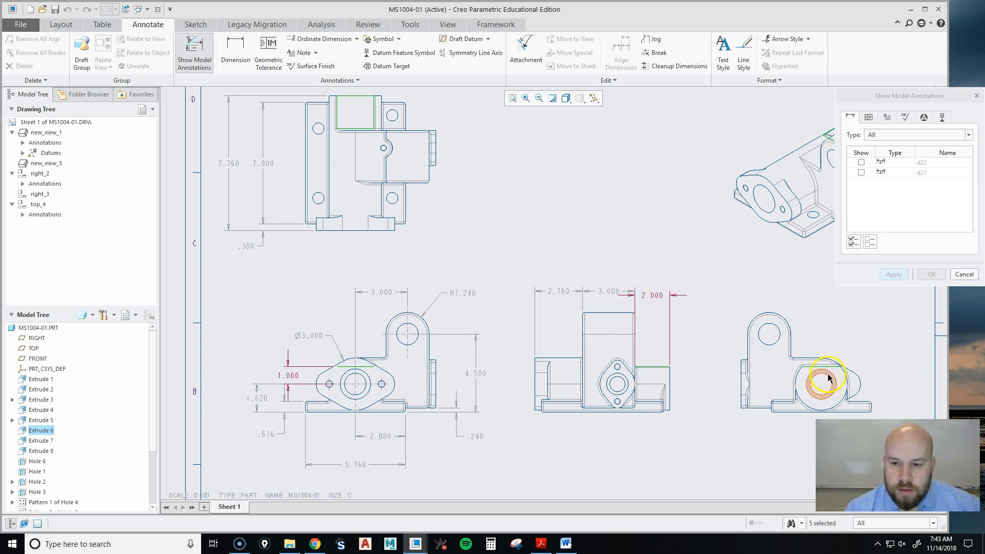
{"action": "left_click", "coordinate": [656, 299]}
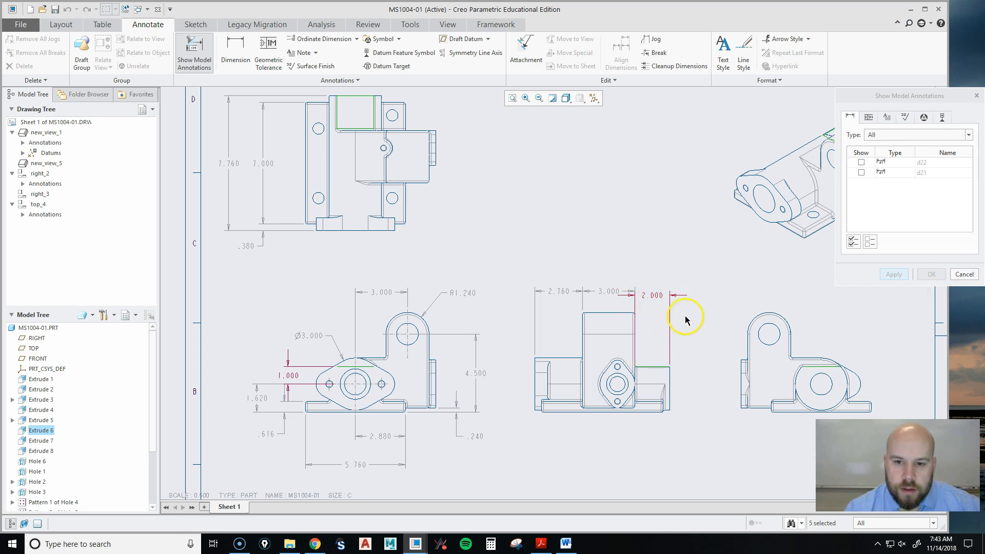
{"action": "left_click", "coordinate": [655, 298]}
{"action": "left_click", "coordinate": [286, 375]}
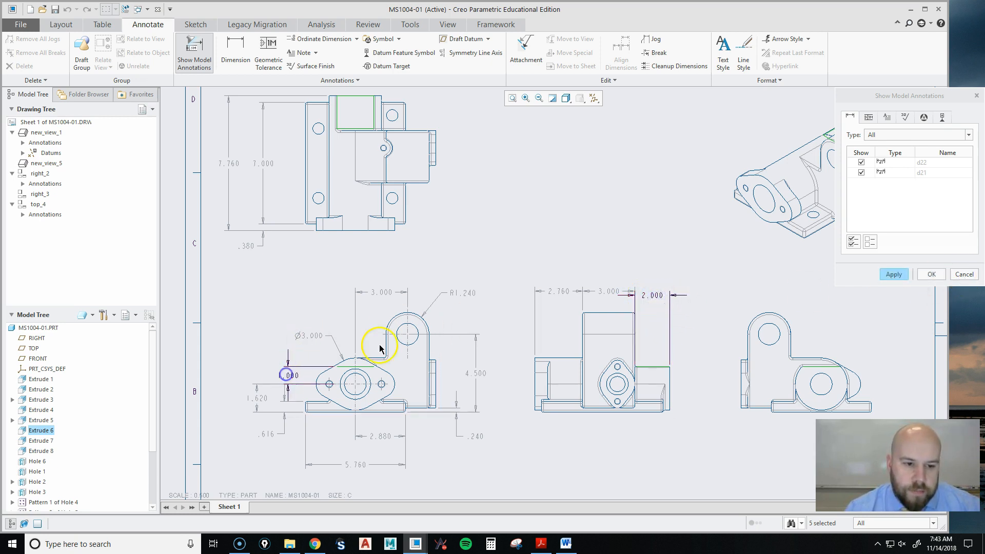
{"action": "left_click", "coordinate": [932, 274]}
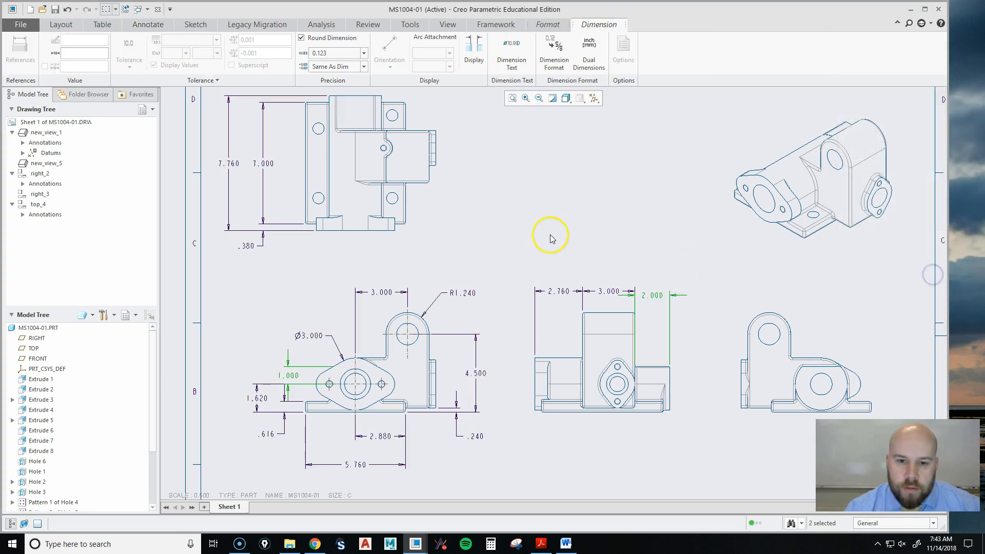
Move Extrude 6's 1.000 dimension from the front view to the rear view.
{"action": "right_click", "coordinate": [524, 245]}
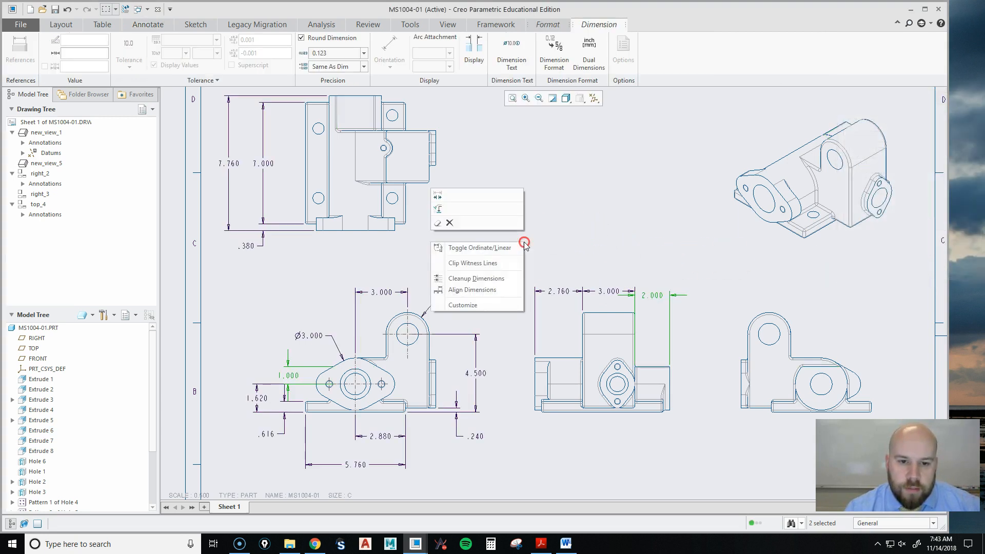
{"action": "left_click", "coordinate": [439, 209]}
{"action": "left_click", "coordinate": [791, 335]}
{"action": "middle_click_drag", "start_coordinate": [912, 360], "coordinate": [817, 337]}
{"action": "left_click", "coordinate": [608, 279]}
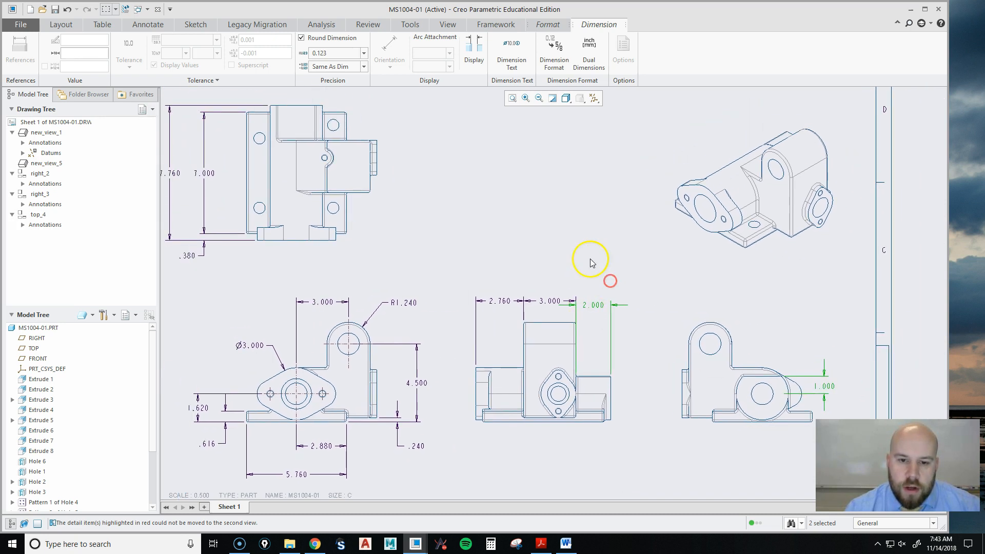
Open the MS1004-01 part model and select the flat face cut into the end of the cylinder.
{"action": "right_click", "coordinate": [40, 327]}
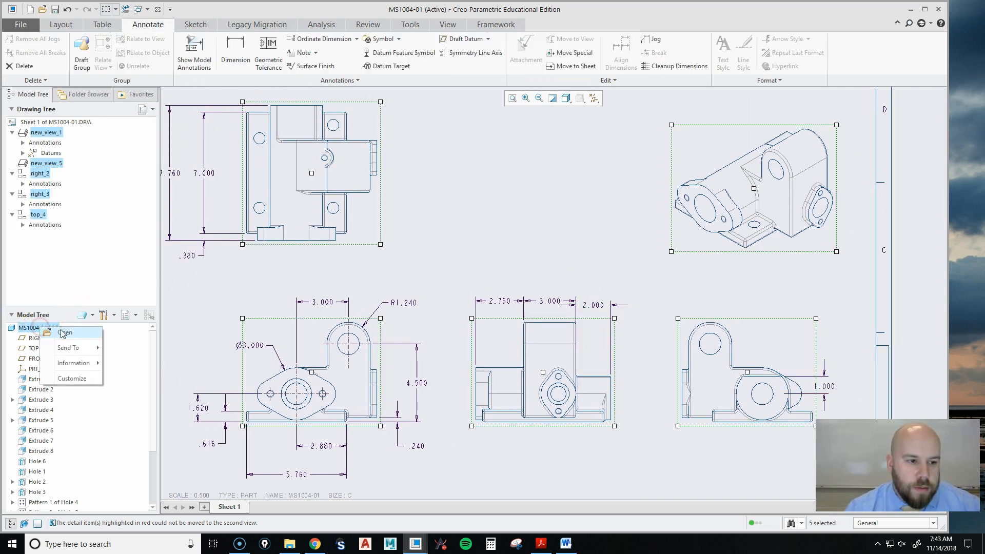
{"action": "left_click", "coordinate": [65, 333]}
{"action": "middle_click_drag", "start_coordinate": [669, 283], "coordinate": [544, 357]}
{"action": "left_click", "coordinate": [557, 354]}
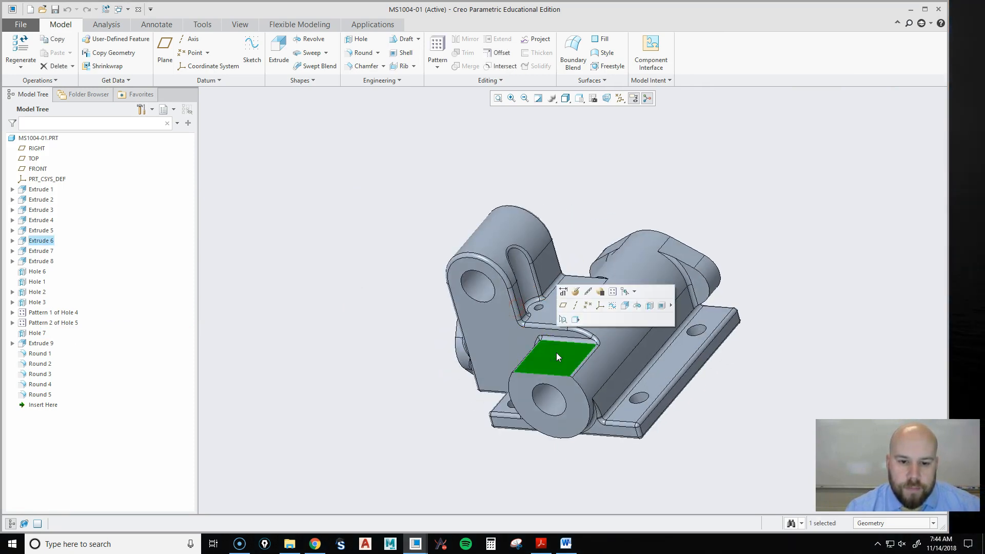
{"action": "left_click", "coordinate": [358, 349]}
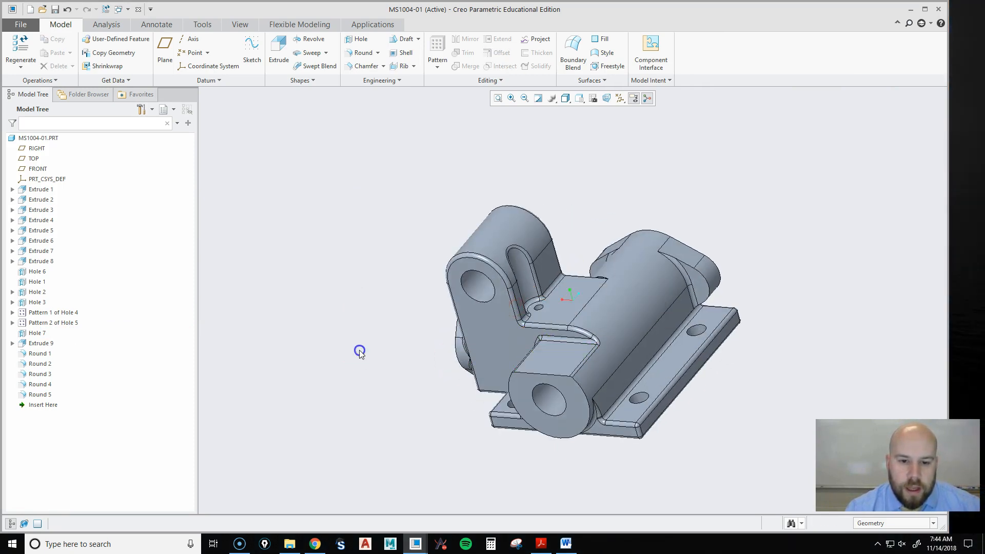
{"action": "left_click", "coordinate": [557, 356]}
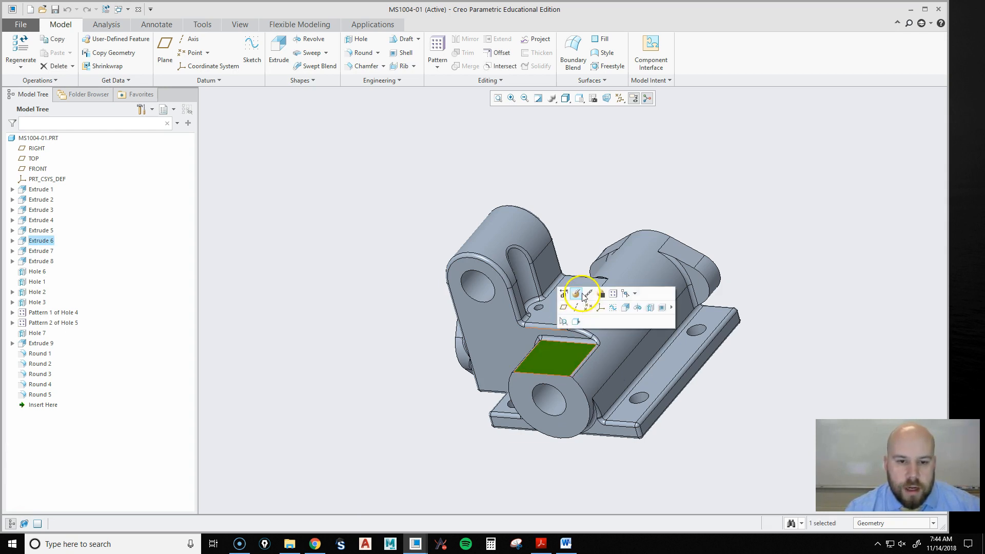
Redefine Extrude 6 so its depth extends up to the flat face of the upright lug instead of a fixed value.
{"action": "right_click", "coordinate": [30, 240]}
{"action": "left_click", "coordinate": [52, 194]}
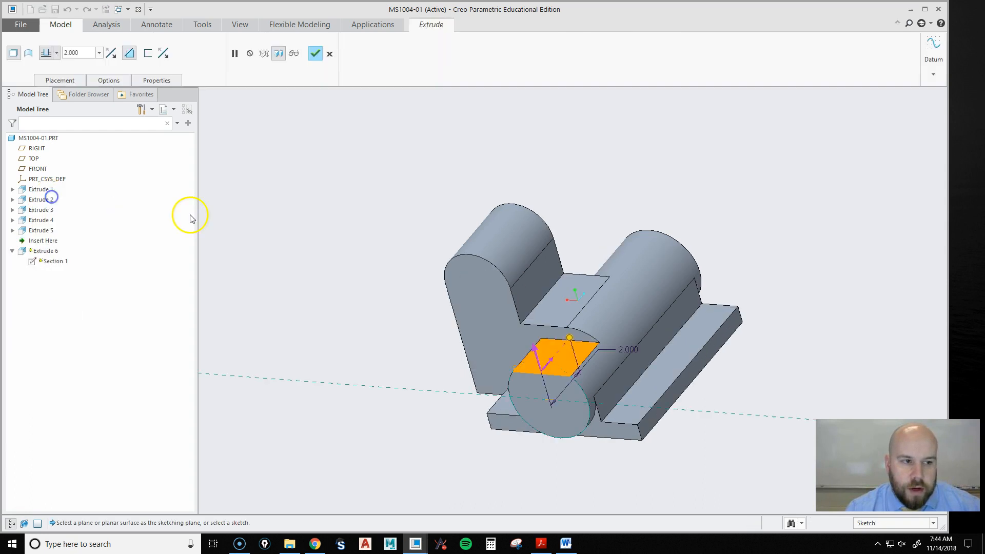
{"action": "left_click", "coordinate": [57, 53]}
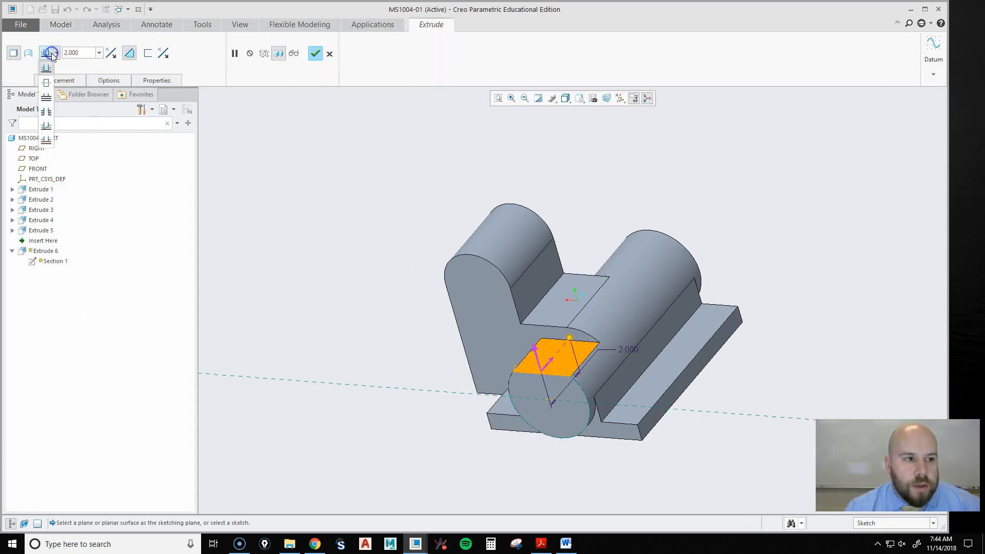
{"action": "left_click", "coordinate": [46, 143]}
{"action": "left_click", "coordinate": [509, 339]}
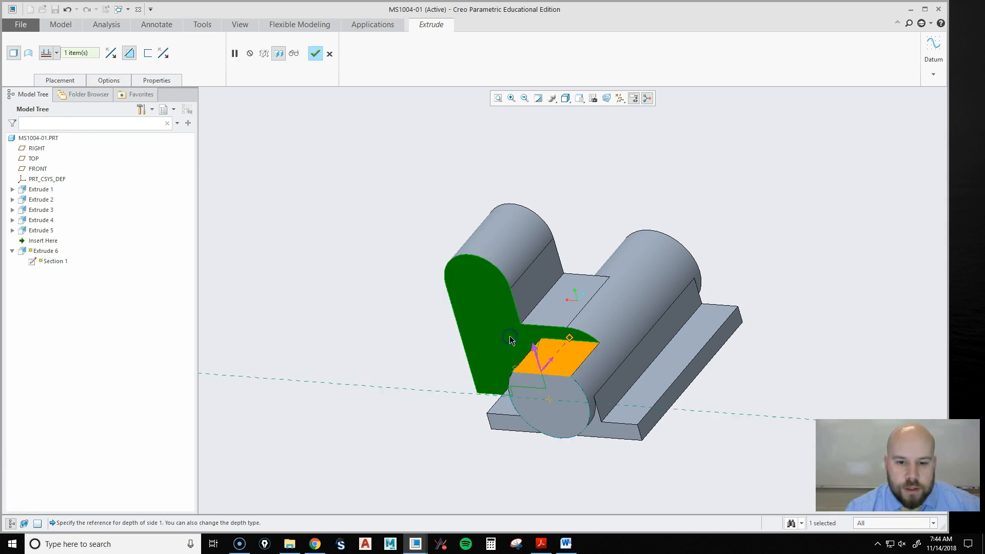
{"action": "middle_click", "coordinate": [821, 218]}
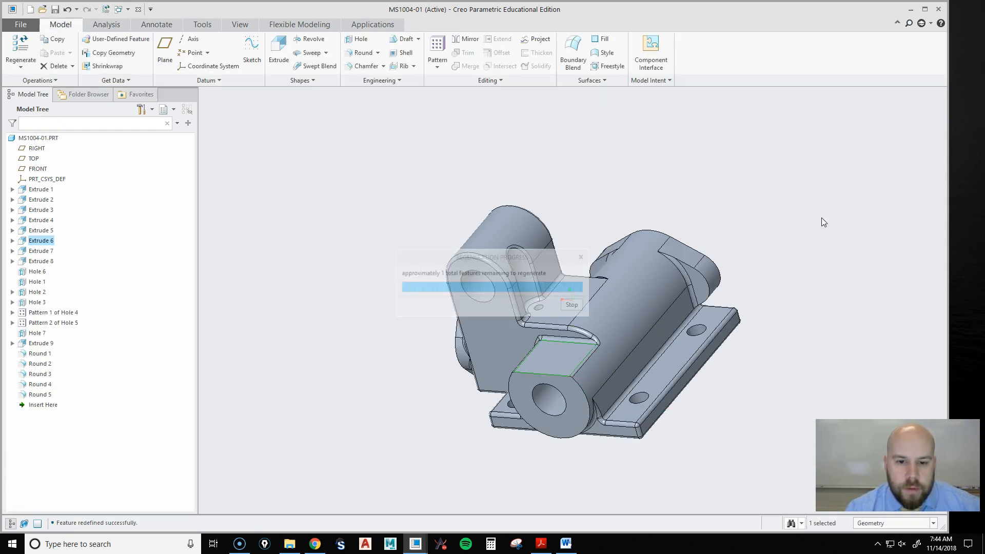
{"action": "left_click", "coordinate": [822, 220]}
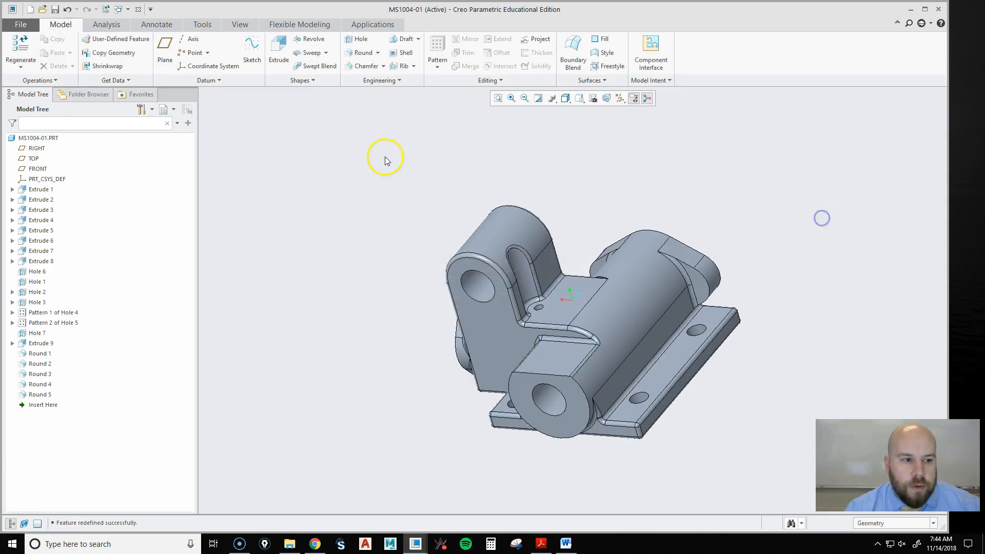
Save the redefined part model and close it to return to the drawing.
{"action": "left_click", "coordinate": [55, 10]}
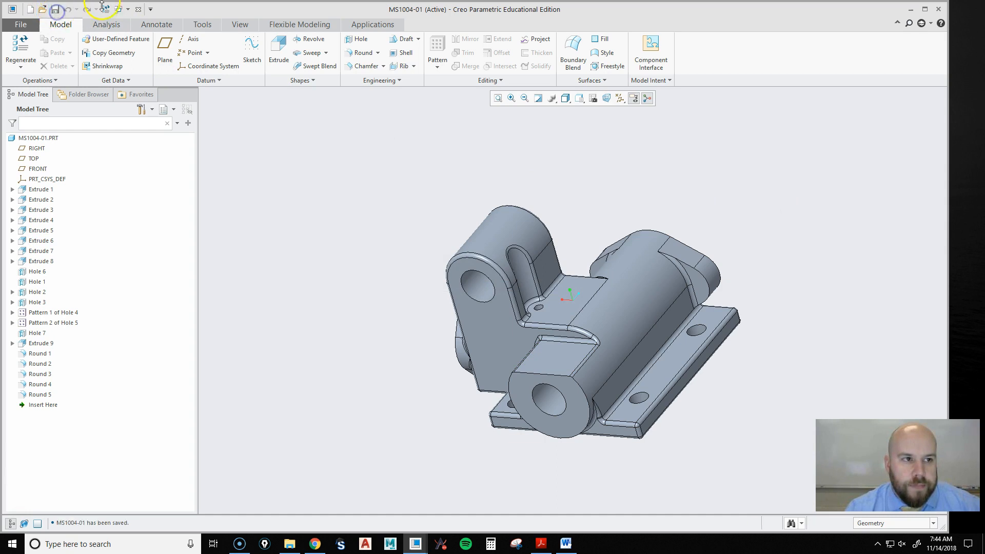
{"action": "left_click", "coordinate": [136, 9]}
Move the 1.000 dimension text in the rear view outside and above its arrows.
{"action": "middle_click_drag", "start_coordinate": [746, 317], "coordinate": [657, 284]}
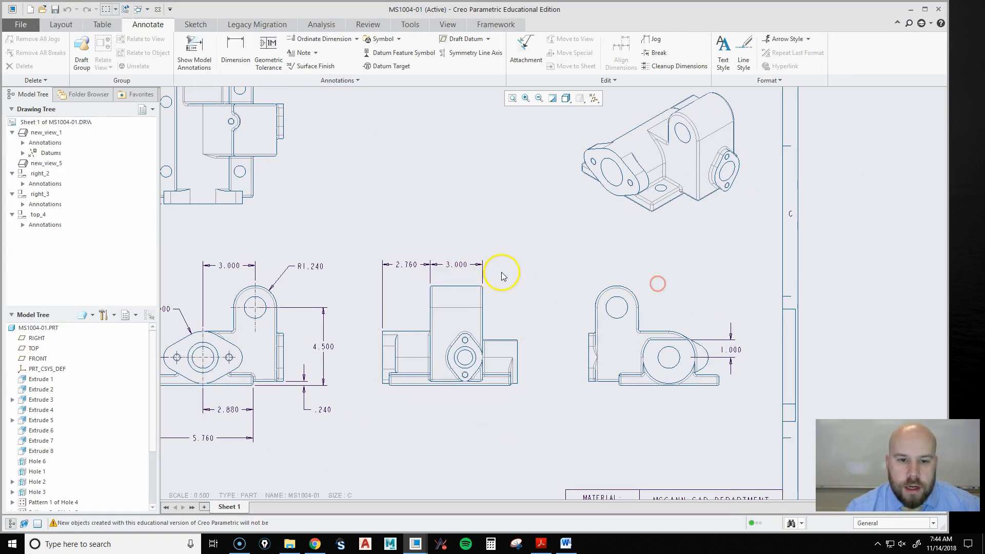
{"action": "scroll", "coordinate": [718, 352], "scroll_direction": "up", "scroll_amount": 4}
{"action": "left_click", "coordinate": [690, 359]}
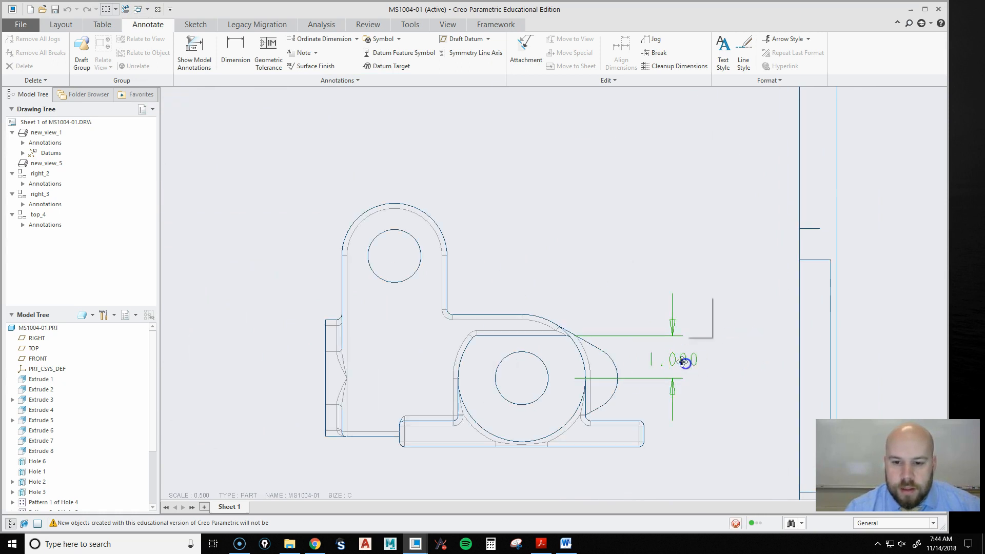
{"action": "left_click_drag", "start_coordinate": [698, 365], "coordinate": [675, 296]}
{"action": "left_click", "coordinate": [580, 248]}
{"action": "left_click", "coordinate": [729, 384]}
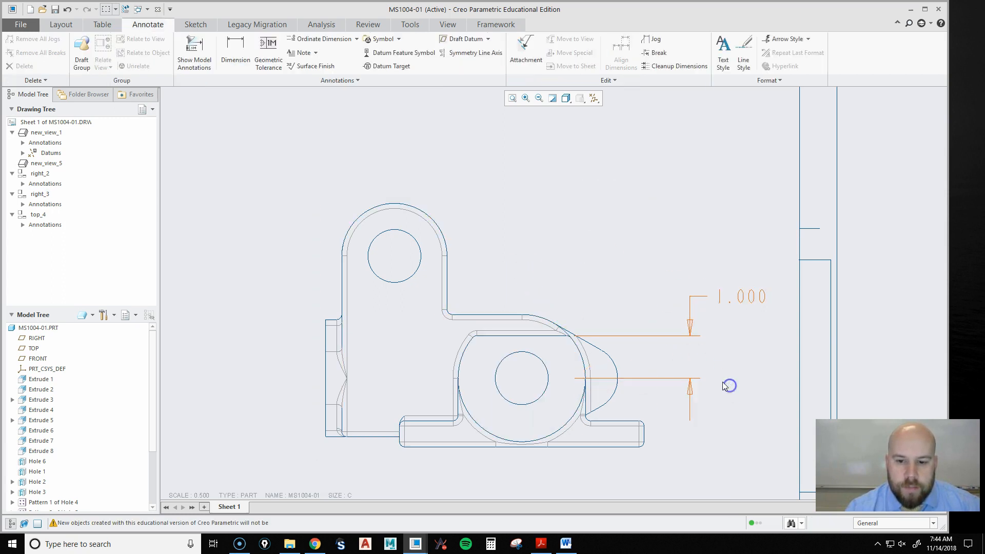
Show the cylinder bore's axis as centerlines in the rear view.
{"action": "left_click", "coordinate": [194, 52]}
{"action": "left_click", "coordinate": [943, 117]}
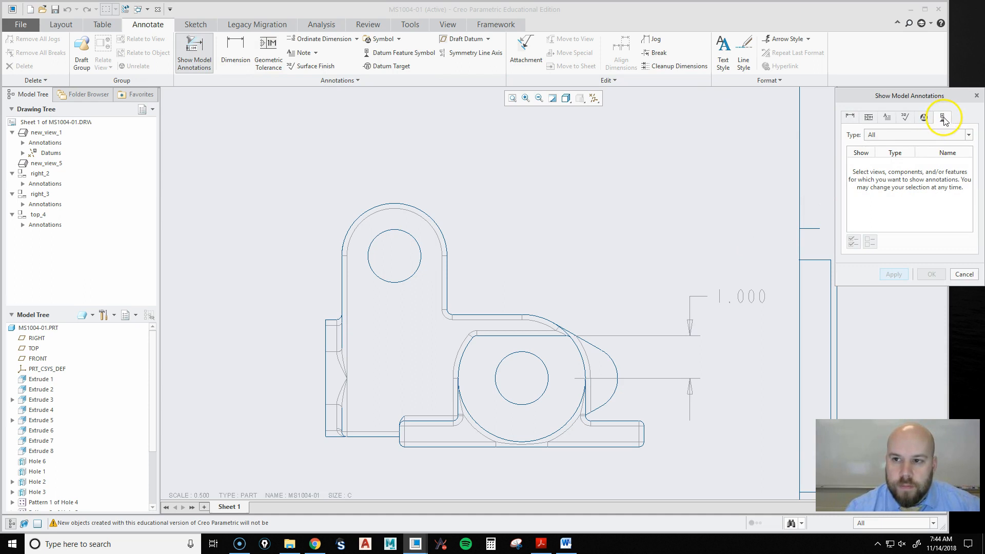
{"action": "left_click", "coordinate": [603, 281]}
{"action": "left_click", "coordinate": [523, 377]}
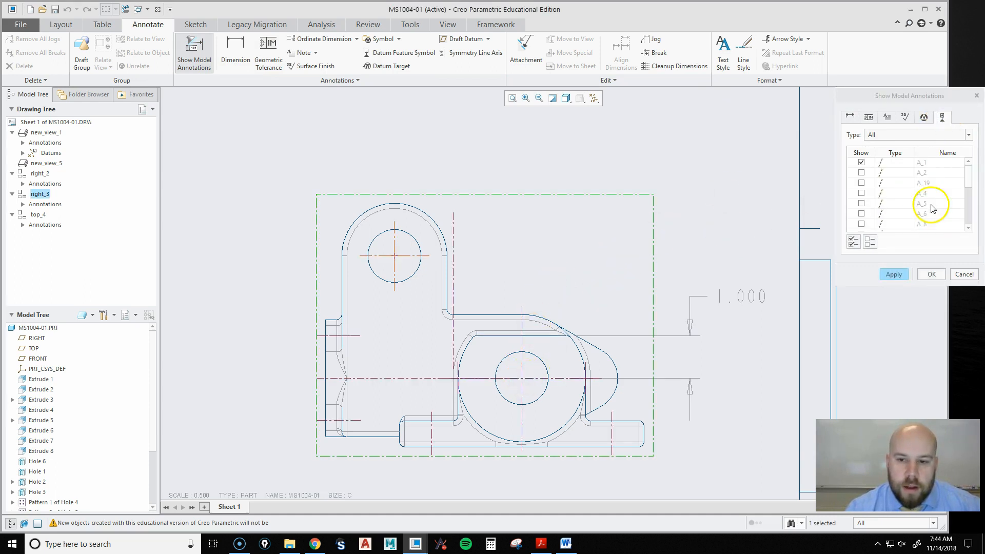
{"action": "left_click", "coordinate": [932, 274]}
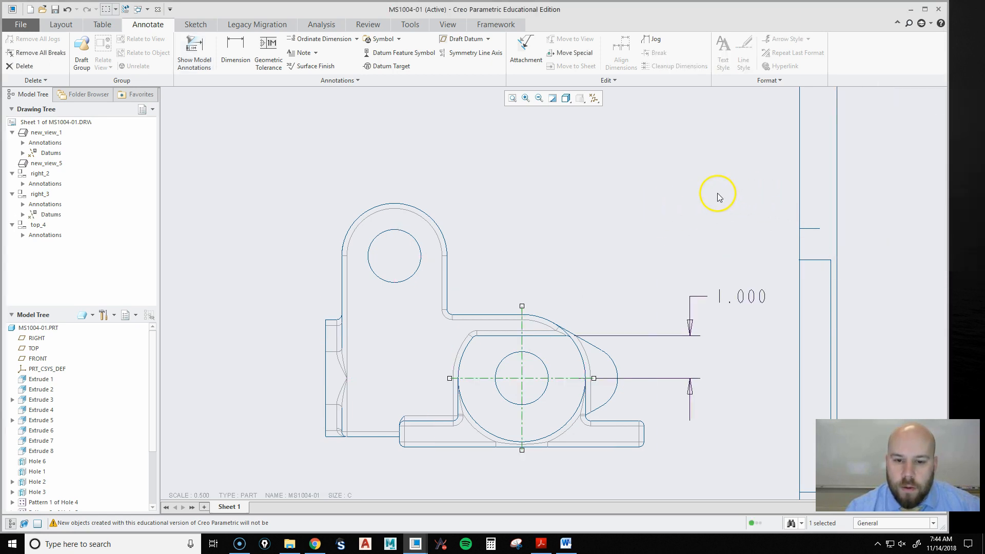
Pull the 1.000 dimension's lower witness line clear of the bore centerline and adjust the dimension's placement beside the rear view.
{"action": "left_click", "coordinate": [745, 295]}
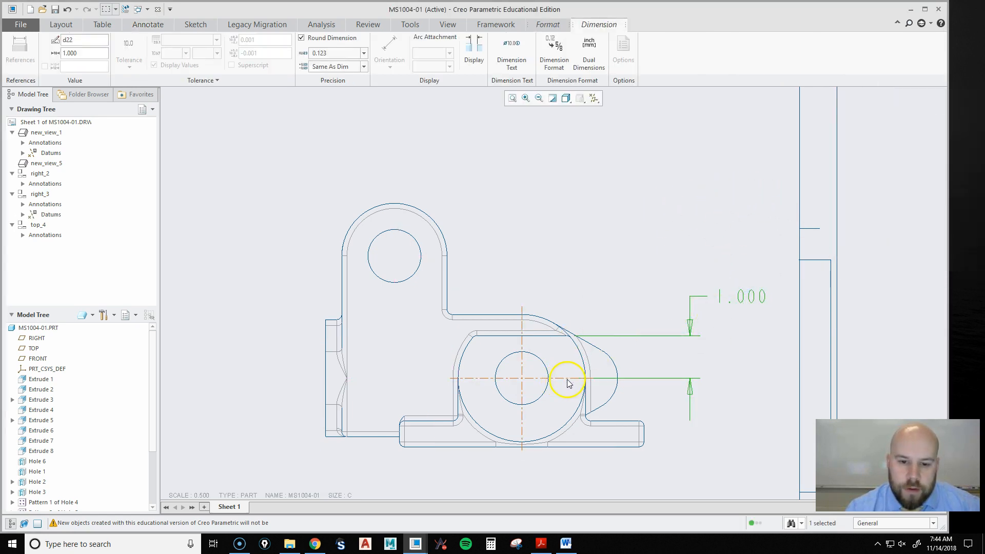
{"action": "left_click_drag", "start_coordinate": [574, 378], "coordinate": [617, 382]}
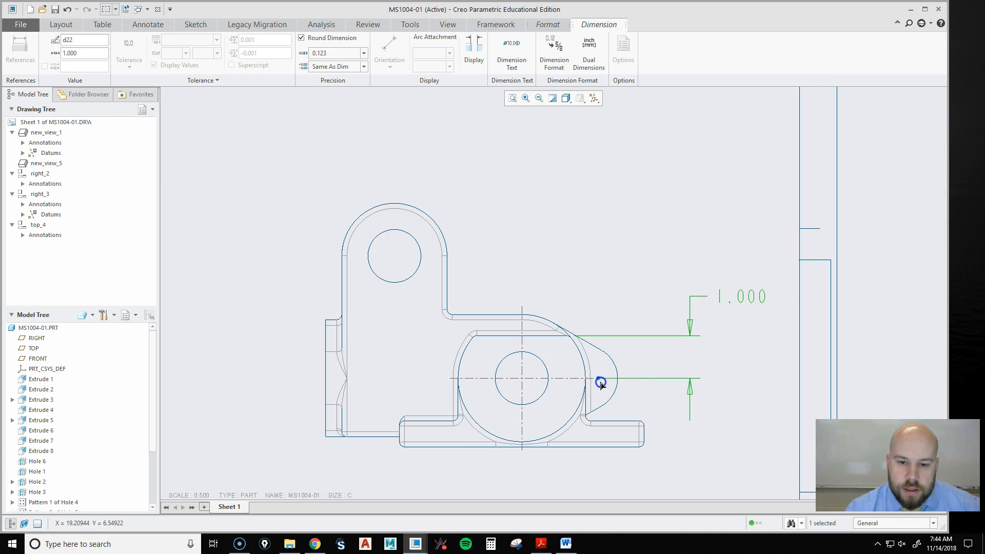
{"action": "left_click", "coordinate": [582, 331]}
{"action": "scroll", "coordinate": [699, 325], "scroll_direction": "down", "scroll_amount": 3}
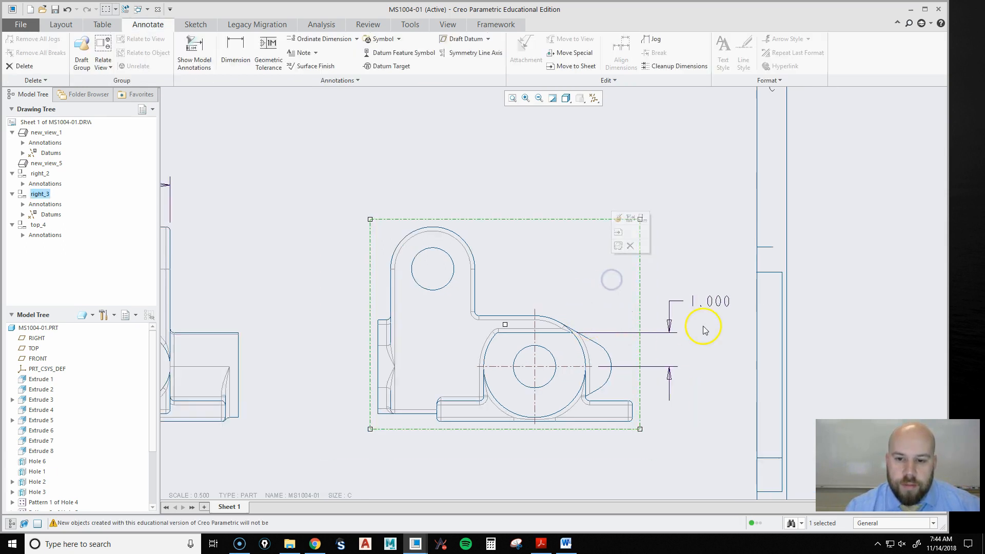
{"action": "scroll", "coordinate": [734, 379], "scroll_direction": "down", "scroll_amount": 2}
{"action": "left_click", "coordinate": [737, 362]}
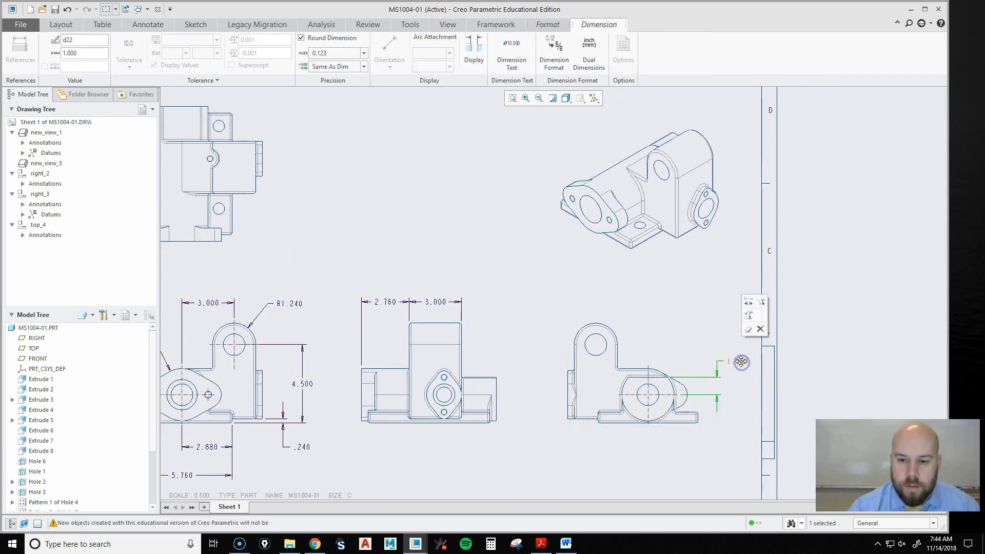
{"action": "left_click", "coordinate": [598, 297]}
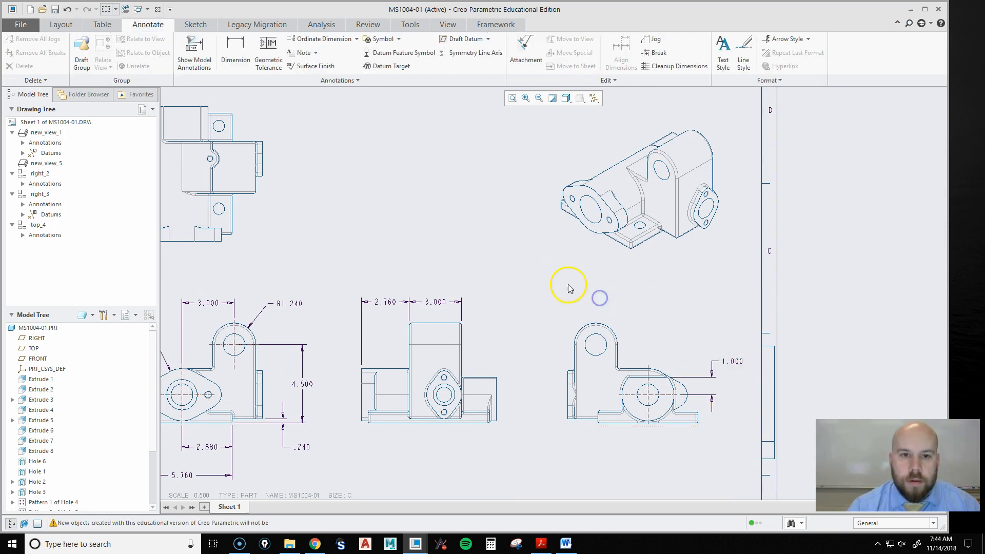
Show Extrude 7's R.760 and 3.000 dimensions in the front view and its .760 dimension in the right-side view.
{"action": "middle_click_drag", "start_coordinate": [567, 282], "coordinate": [659, 312]}
{"action": "left_click", "coordinate": [512, 98]}
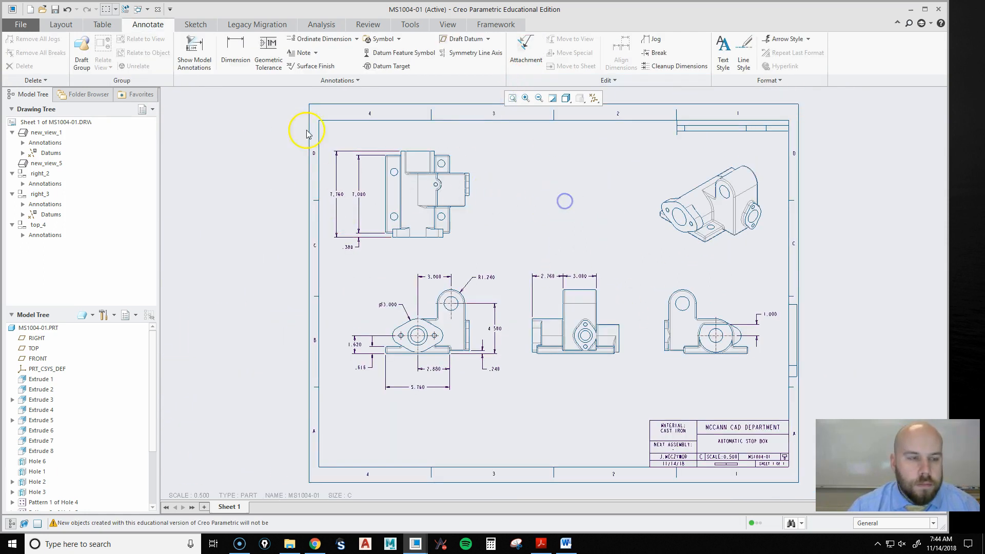
{"action": "left_click", "coordinate": [194, 51]}
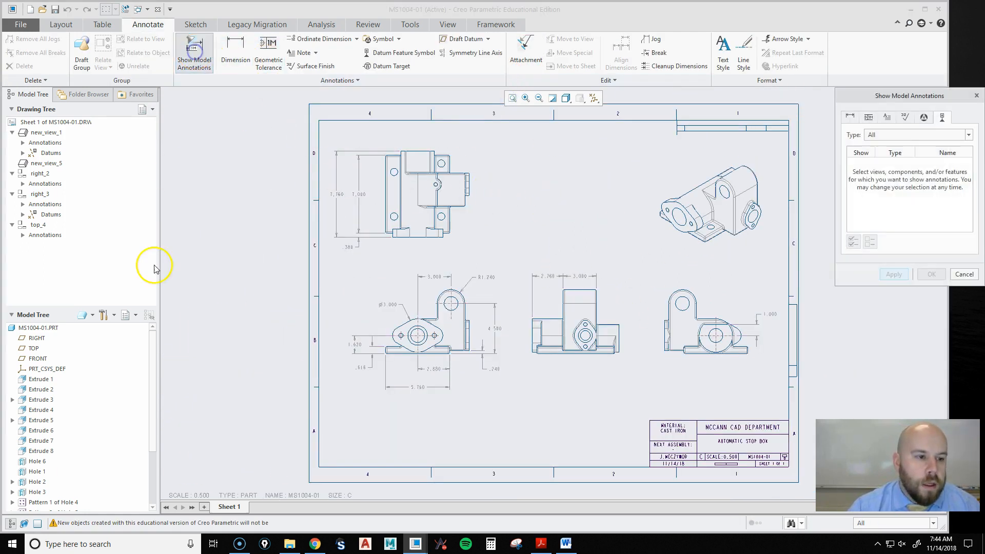
{"action": "left_click", "coordinate": [48, 442]}
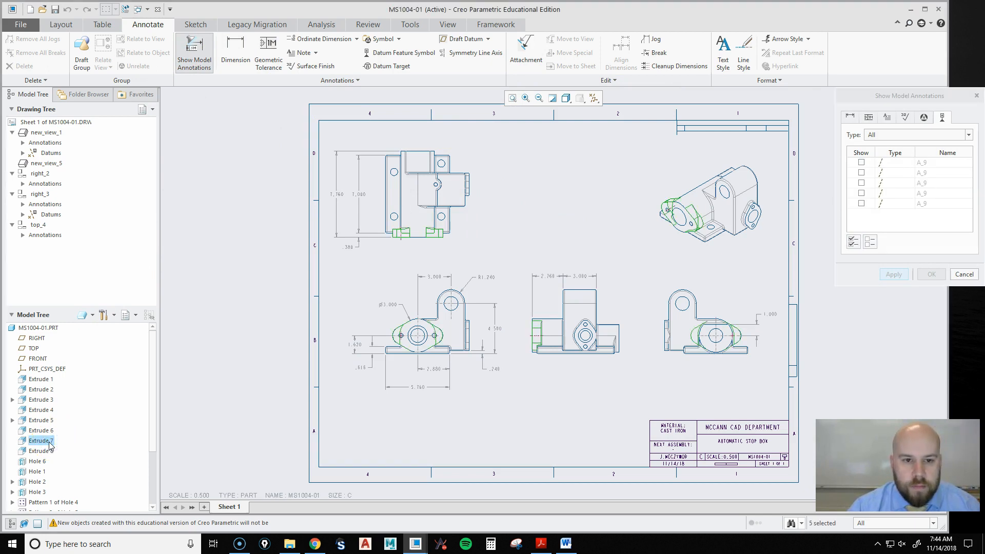
{"action": "left_click", "coordinate": [856, 116]}
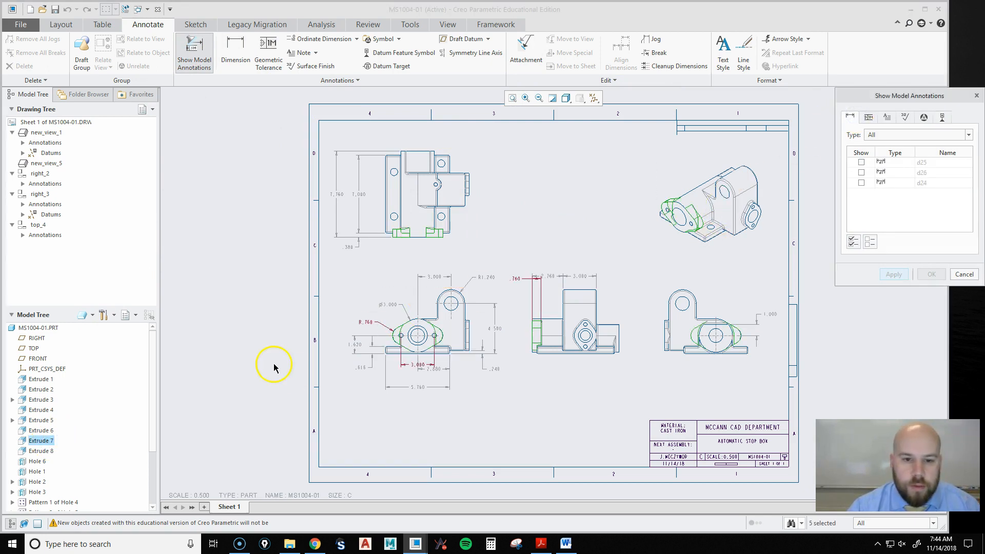
{"action": "scroll", "coordinate": [568, 310], "scroll_direction": "up", "scroll_amount": 2}
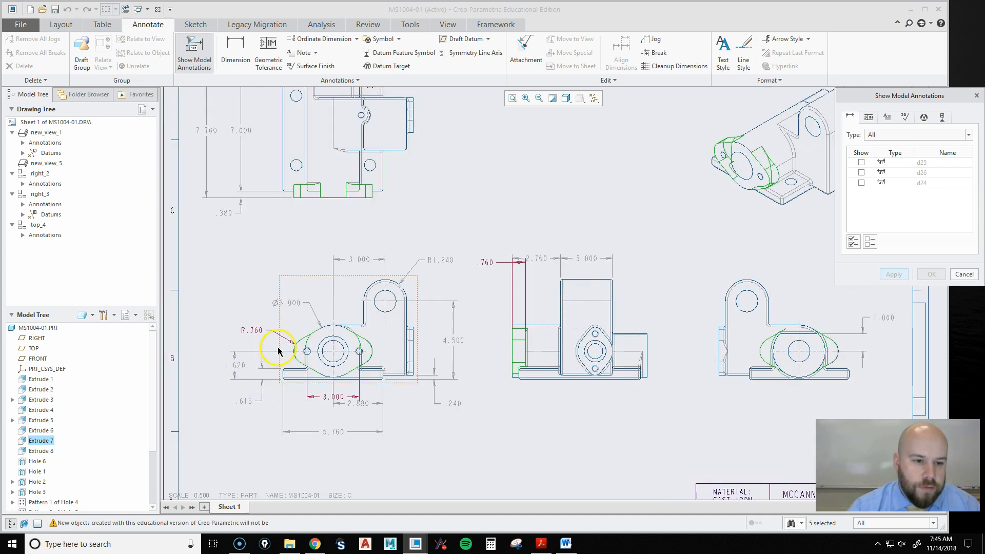
{"action": "left_click", "coordinate": [254, 332]}
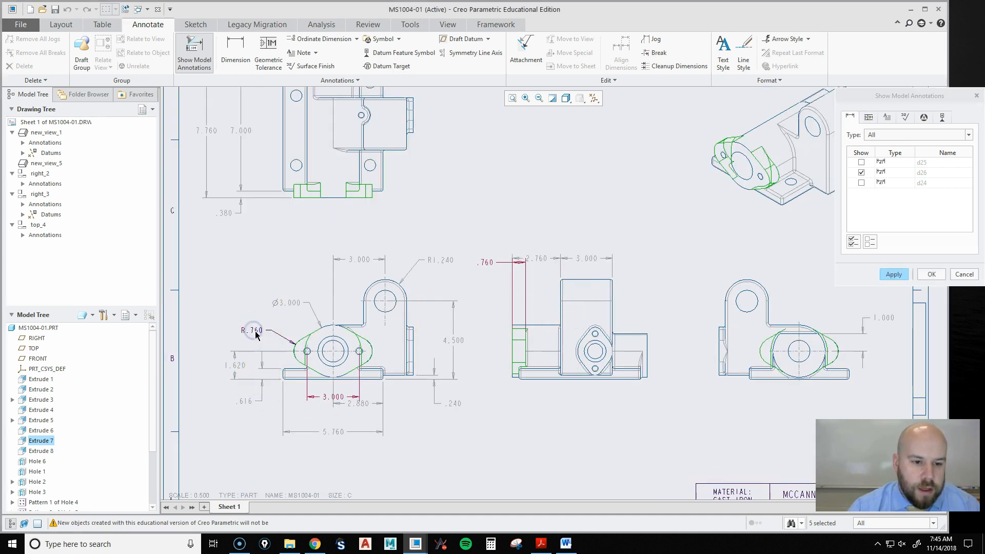
{"action": "scroll", "coordinate": [316, 399], "scroll_direction": "up", "scroll_amount": 2}
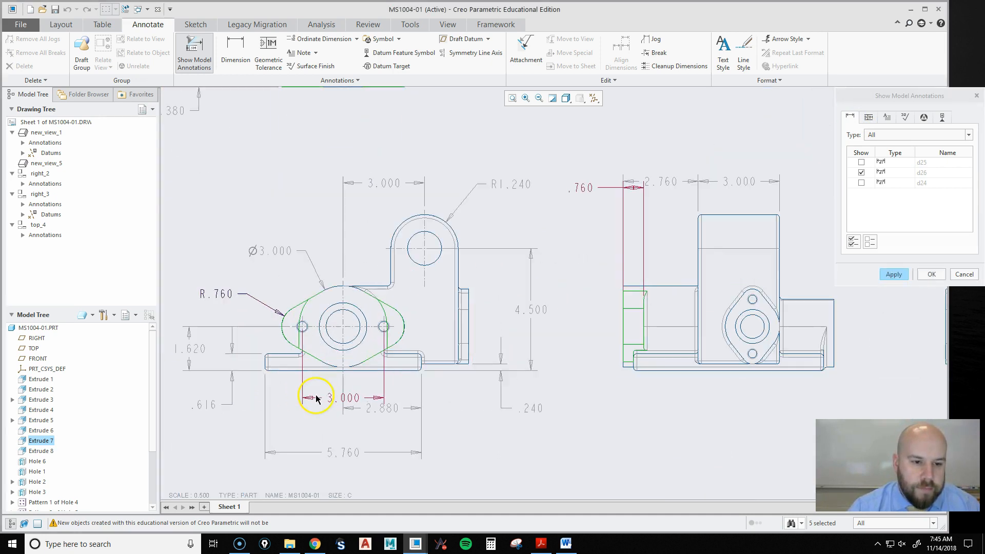
{"action": "left_click", "coordinate": [357, 399]}
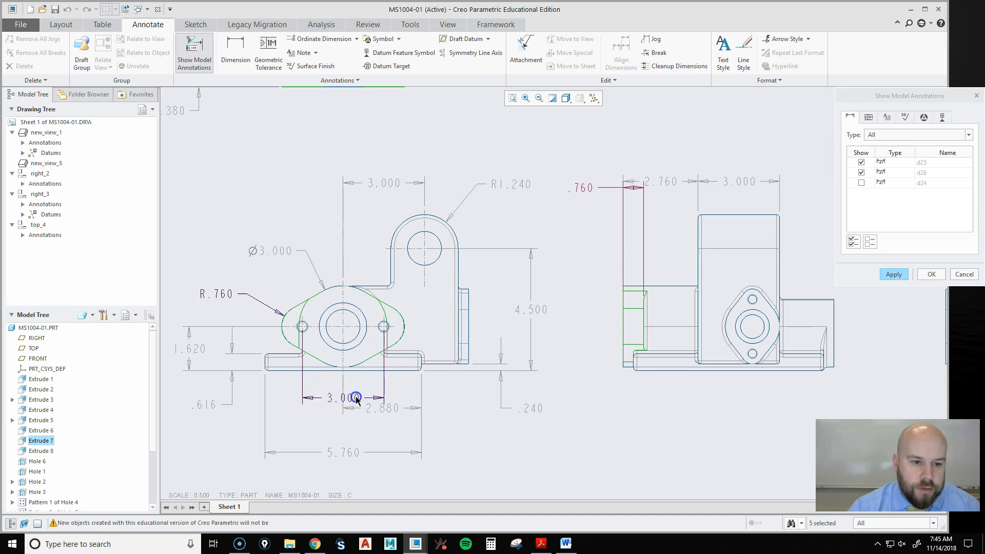
{"action": "left_click", "coordinate": [585, 190]}
{"action": "left_click", "coordinate": [932, 274]}
Move Extrude 7's .760 dimension from the right-side view to the top view and place it beside the flange's lower right corner.
{"action": "scroll", "coordinate": [631, 376], "scroll_direction": "down", "scroll_amount": 2}
{"action": "scroll", "coordinate": [627, 364], "scroll_direction": "down", "scroll_amount": 1}
{"action": "scroll", "coordinate": [613, 277], "scroll_direction": "up", "scroll_amount": 1}
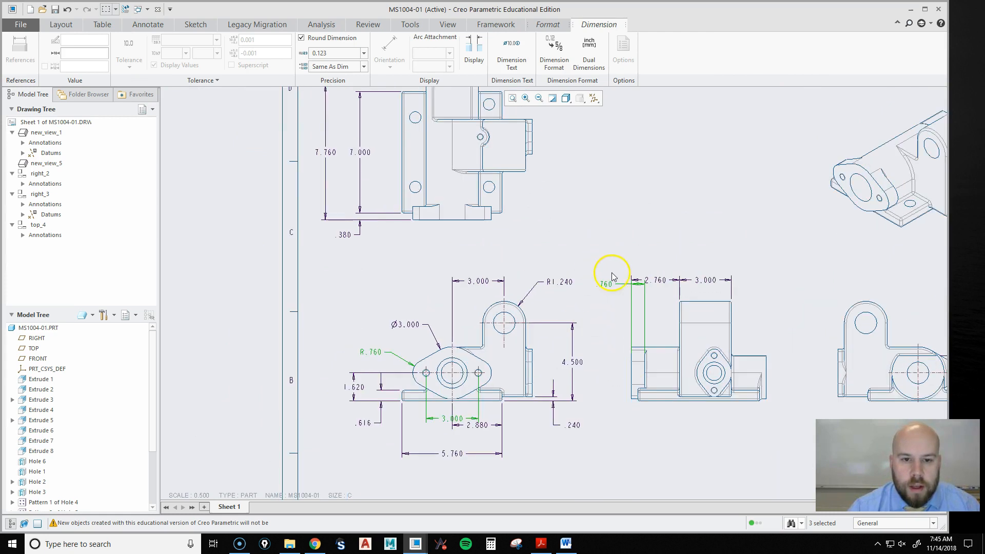
{"action": "scroll", "coordinate": [659, 364], "scroll_direction": "up", "scroll_amount": 2}
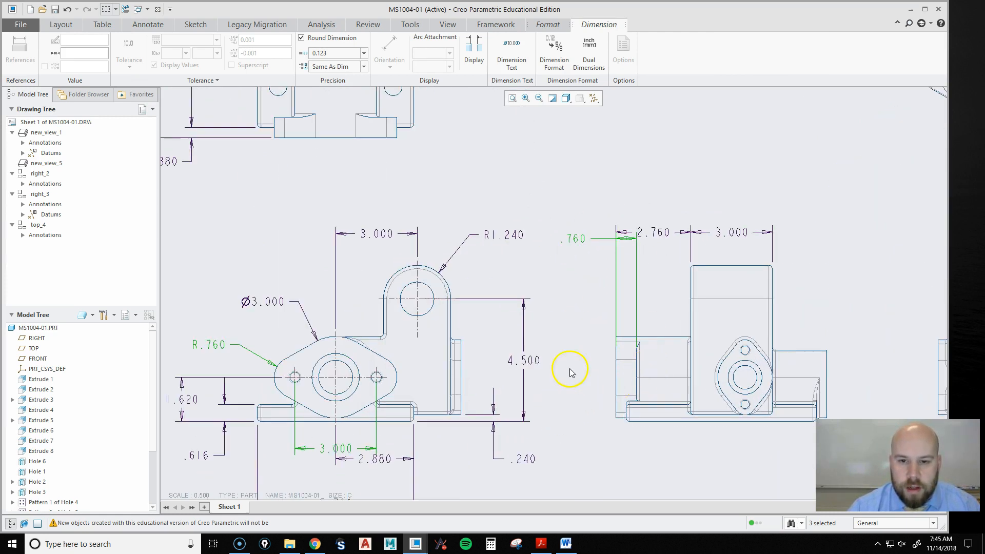
{"action": "left_click", "coordinate": [576, 314]}
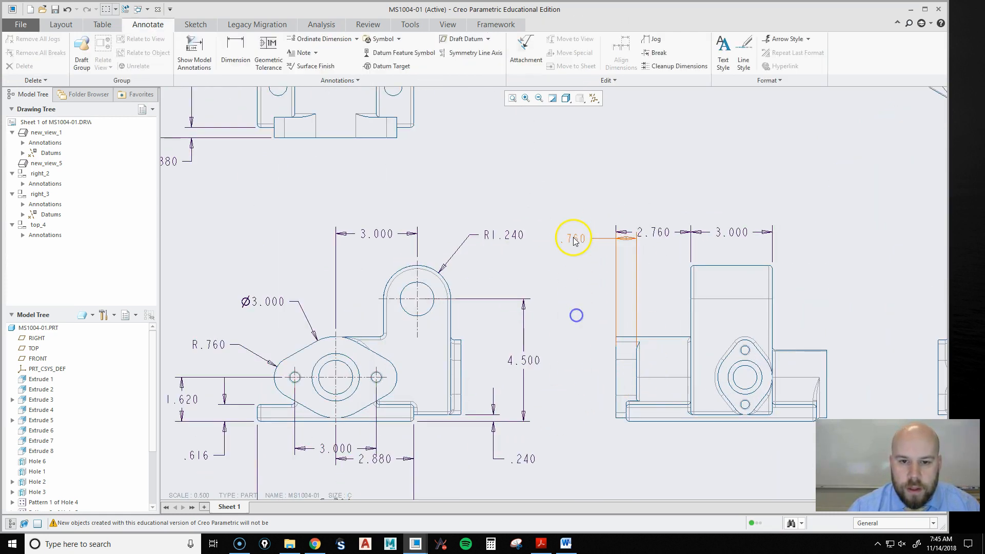
{"action": "left_click", "coordinate": [575, 240]}
{"action": "right_click", "coordinate": [575, 242]}
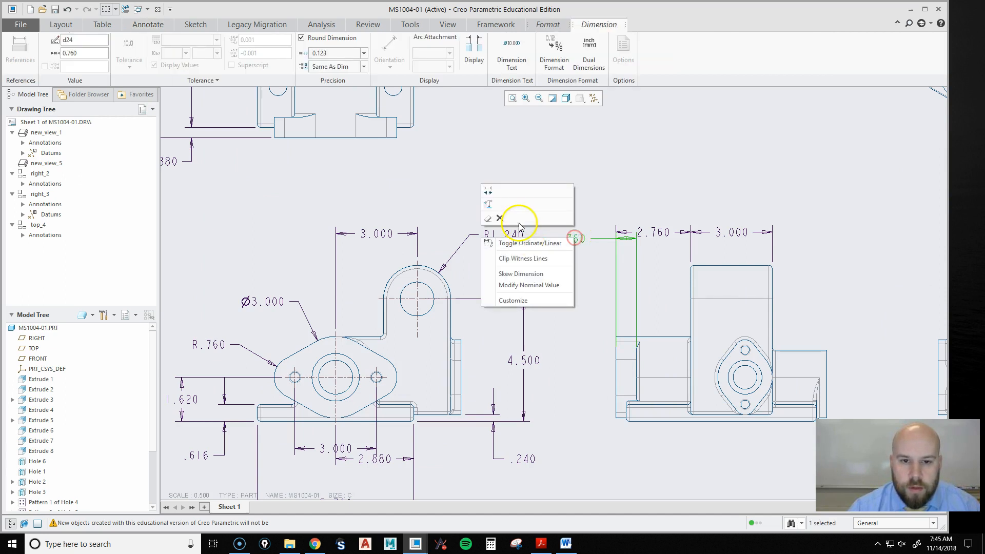
{"action": "left_click", "coordinate": [489, 204]}
{"action": "left_click", "coordinate": [411, 123]}
{"action": "middle_click_drag", "start_coordinate": [461, 196], "coordinate": [493, 270]}
{"action": "left_click_drag", "start_coordinate": [277, 202], "coordinate": [484, 241]}
{"action": "mouse_move", "coordinate": [406, 192]}
{"action": "left_mouse_down"}
{"action": "mouse_move", "coordinate": [433, 201]}
{"action": "mouse_move", "coordinate": [407, 211]}
{"action": "mouse_move", "coordinate": [433, 218]}
{"action": "left_mouse_up"}
{"action": "left_click", "coordinate": [571, 207]}
Add a 2X prefix to the R.760 flange radius dimension in the front view.
{"action": "scroll", "coordinate": [466, 281], "scroll_direction": "up", "scroll_amount": 1}
{"action": "middle_click_drag", "start_coordinate": [442, 203], "coordinate": [460, 239]}
{"action": "mouse_move", "coordinate": [592, 241]}
{"action": "middle_mouse_down"}
{"action": "mouse_move", "coordinate": [605, 242]}
{"action": "mouse_move", "coordinate": [590, 237]}
{"action": "mouse_move", "coordinate": [549, 158]}
{"action": "middle_mouse_up"}
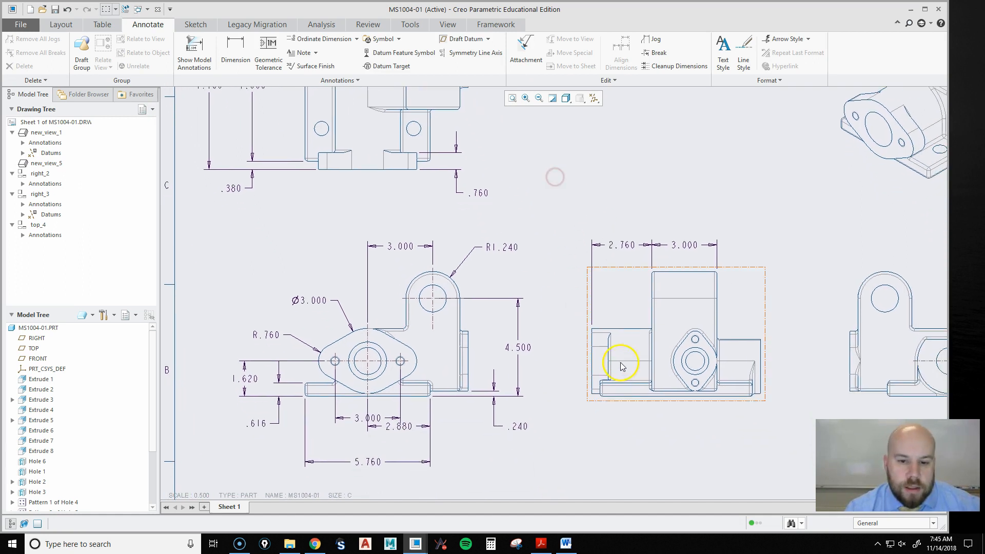
{"action": "middle_click_drag", "start_coordinate": [586, 326], "coordinate": [640, 306]}
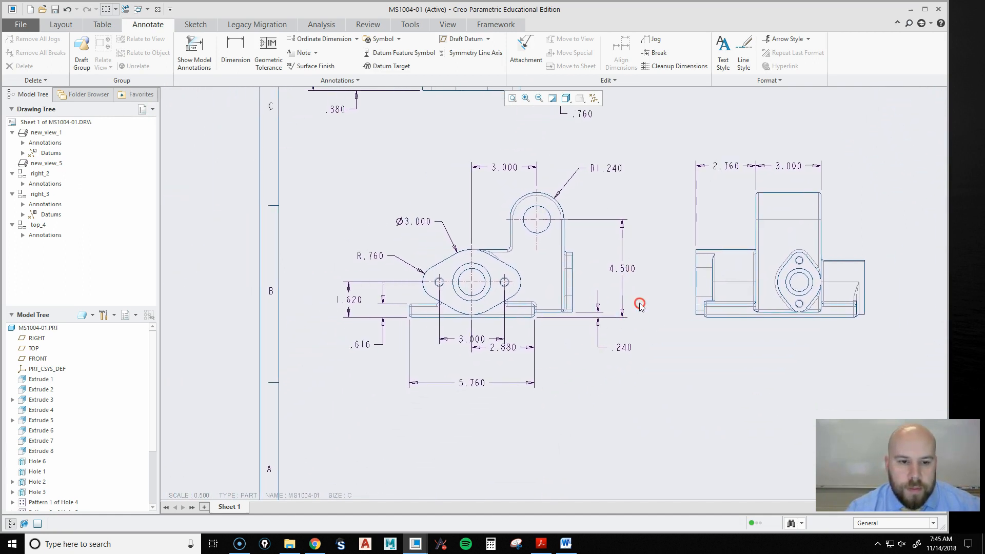
{"action": "left_click", "coordinate": [373, 261]}
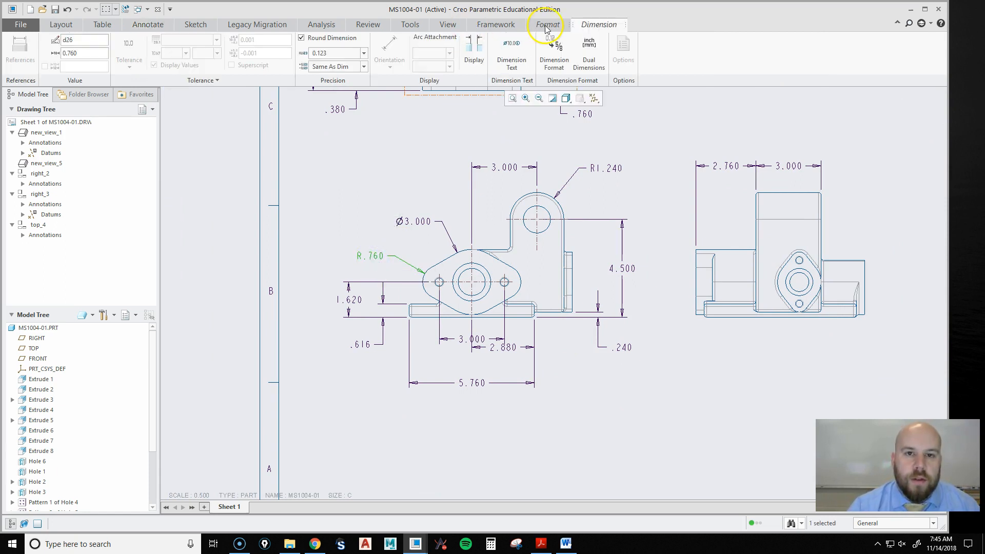
{"action": "left_click", "coordinate": [511, 51]}
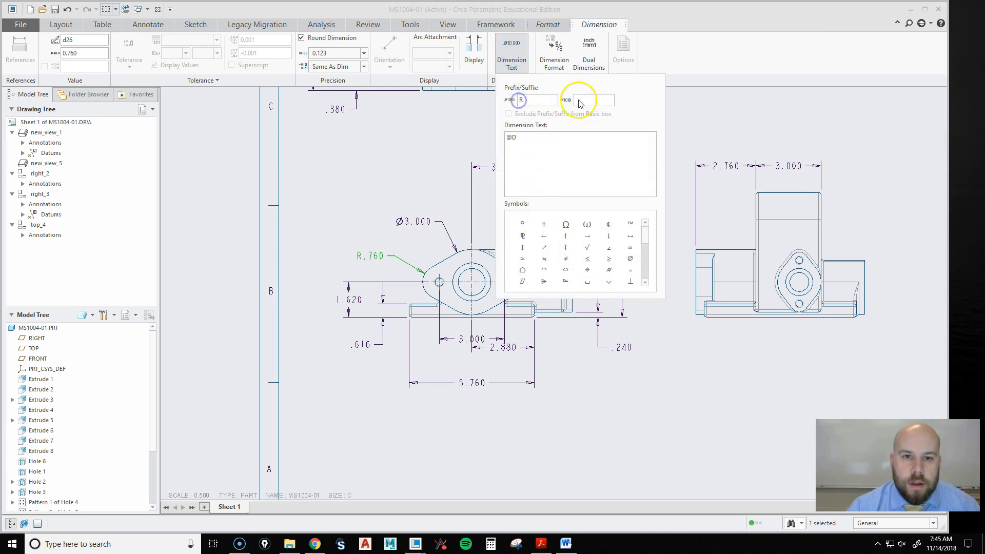
{"action": "type", "text": "2X"}
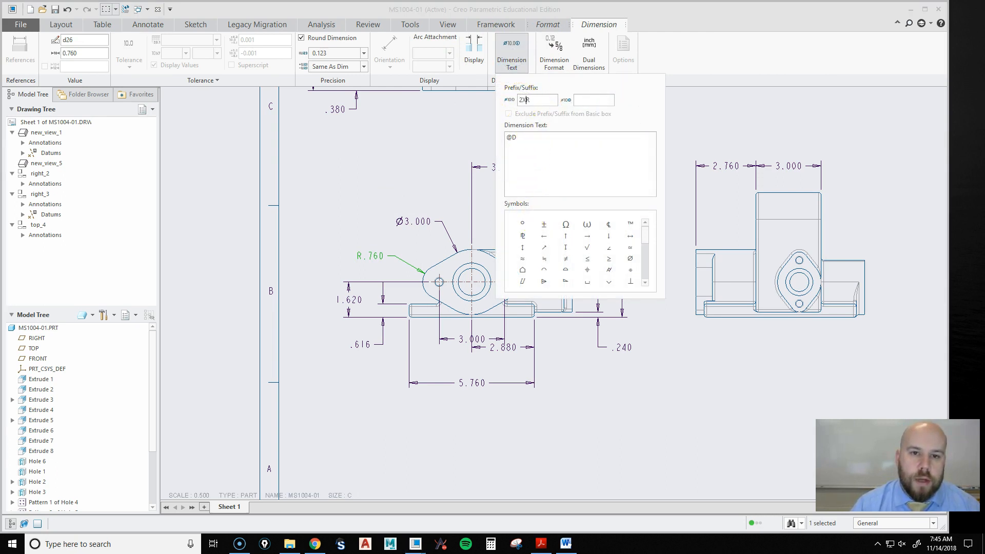
{"action": "left_click", "coordinate": [349, 159]}
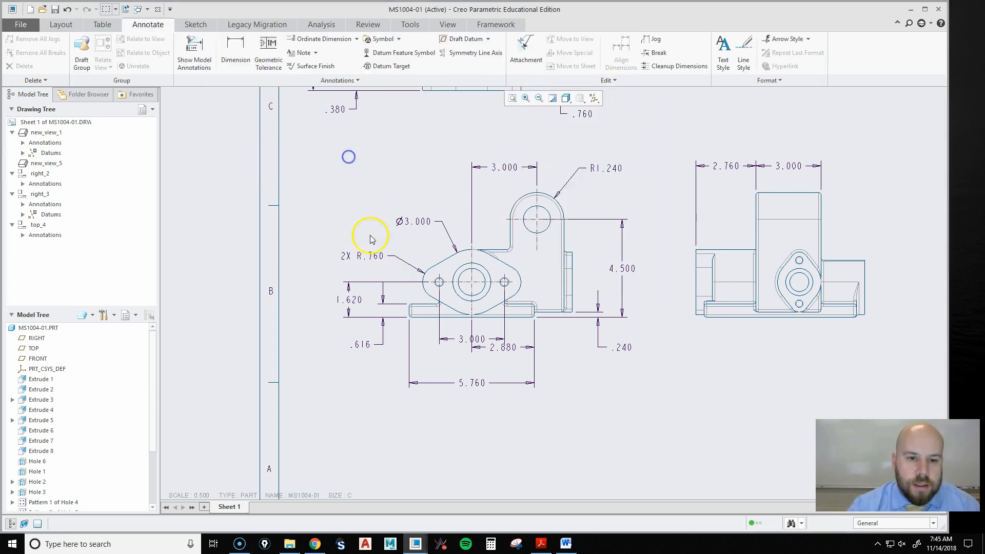
Lower the 5.760 dimension under the front view and place the flange's 3.000 dimension between it and the 2.880 dimension.
{"action": "scroll", "coordinate": [507, 324], "scroll_direction": "up", "scroll_amount": 2}
{"action": "left_click", "coordinate": [458, 352]}
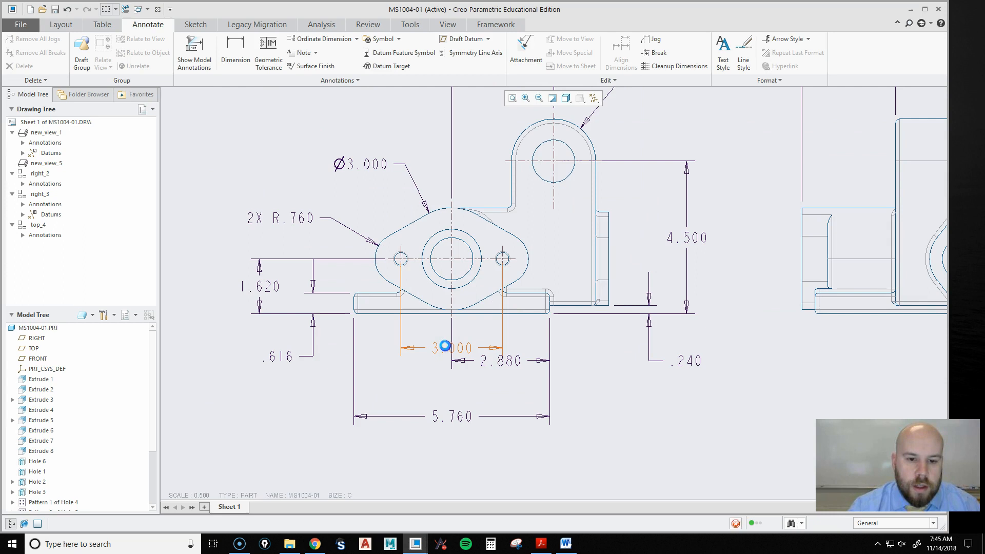
{"action": "left_click", "coordinate": [445, 348]}
{"action": "left_click_drag", "start_coordinate": [445, 348], "coordinate": [446, 357]}
{"action": "mouse_move", "coordinate": [547, 387]}
{"action": "middle_mouse_down"}
{"action": "mouse_move", "coordinate": [569, 330]}
{"action": "mouse_move", "coordinate": [558, 330]}
{"action": "middle_mouse_up"}
{"action": "left_click", "coordinate": [480, 311]}
{"action": "left_click_drag", "start_coordinate": [474, 312], "coordinate": [475, 343]}
{"action": "left_click", "coordinate": [452, 250]}
{"action": "left_click_drag", "start_coordinate": [451, 250], "coordinate": [462, 292]}
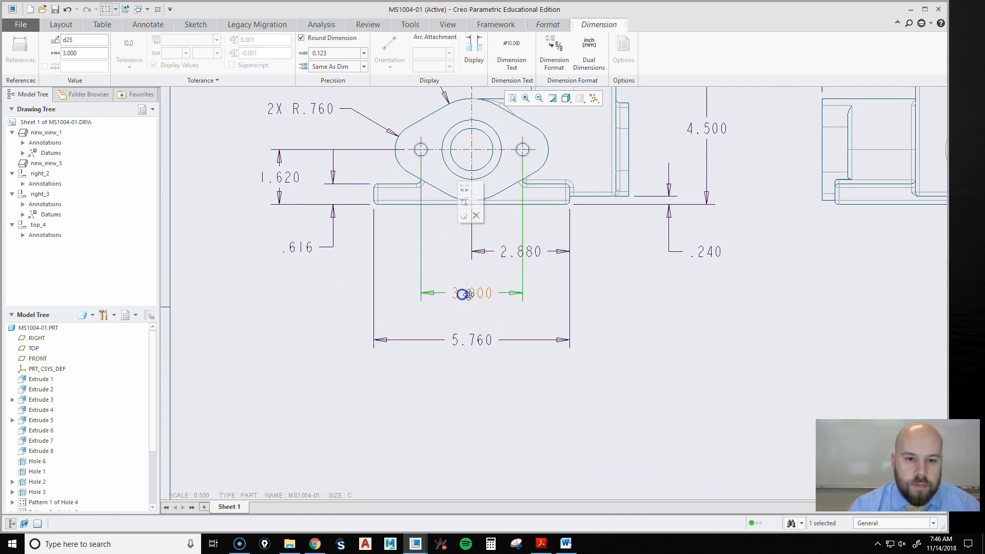
{"action": "left_click", "coordinate": [661, 296]}
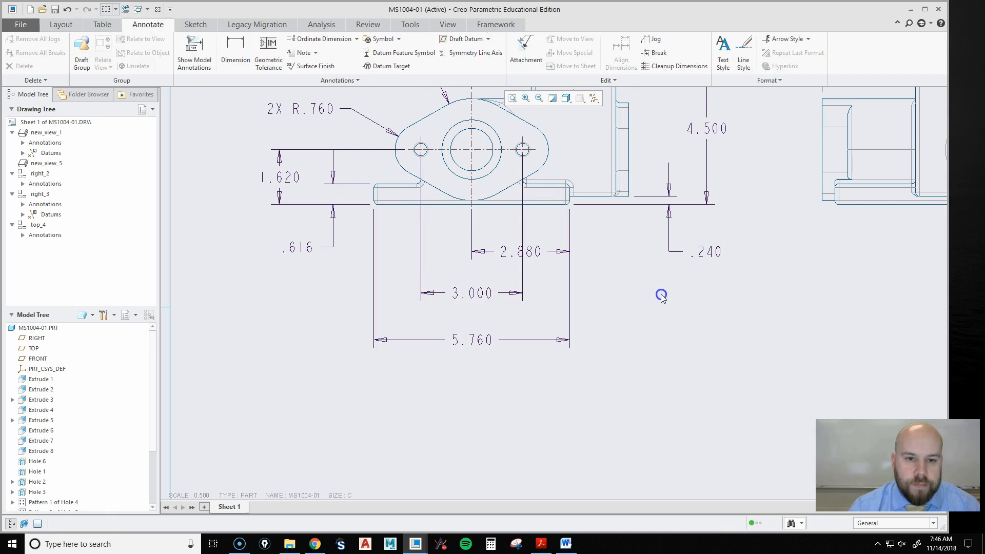
Break the 3.000 dimension's right witness line where it crosses the 2.880 dimension under the front view.
{"action": "left_click", "coordinate": [525, 272]}
{"action": "right_click", "coordinate": [524, 270]}
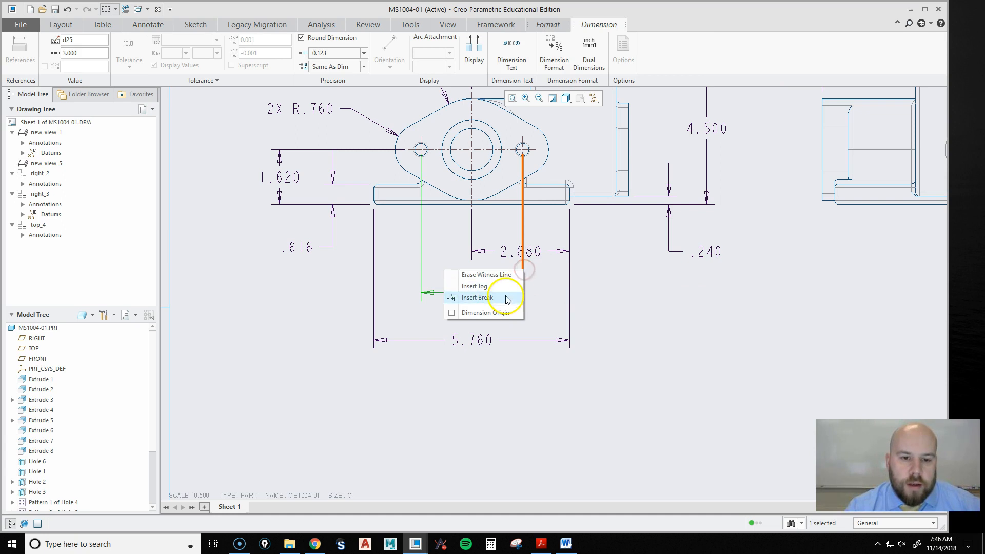
{"action": "left_click", "coordinate": [506, 298]}
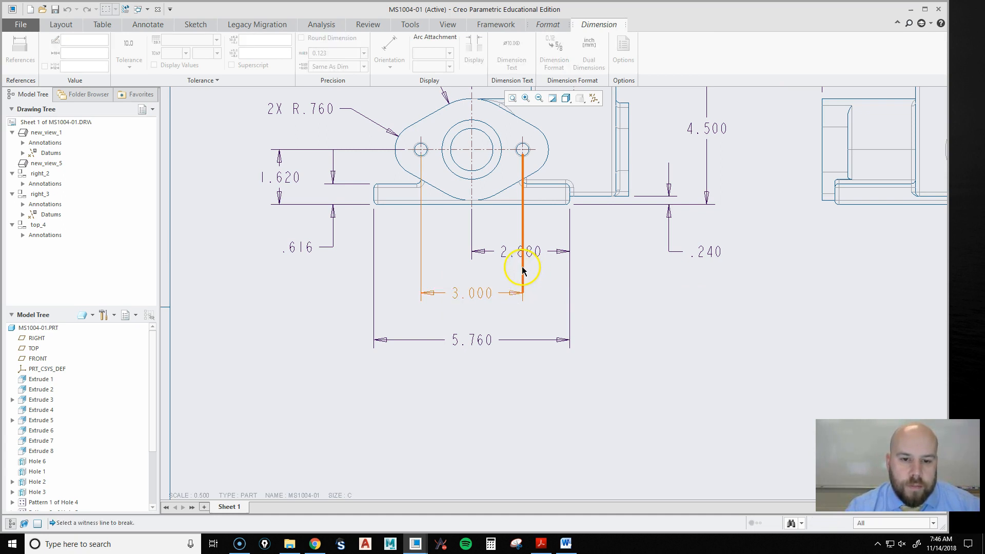
{"action": "left_click", "coordinate": [522, 268]}
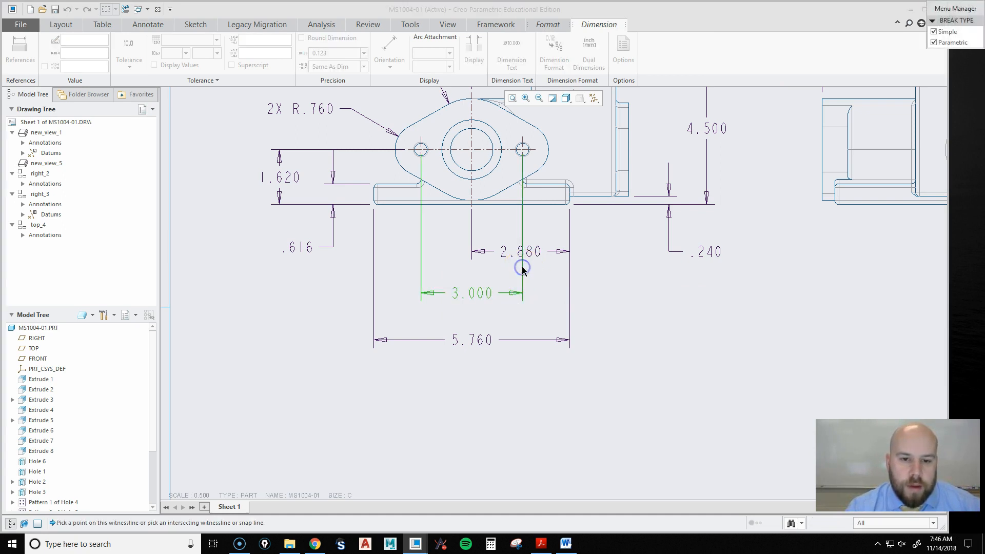
{"action": "left_click", "coordinate": [523, 234]}
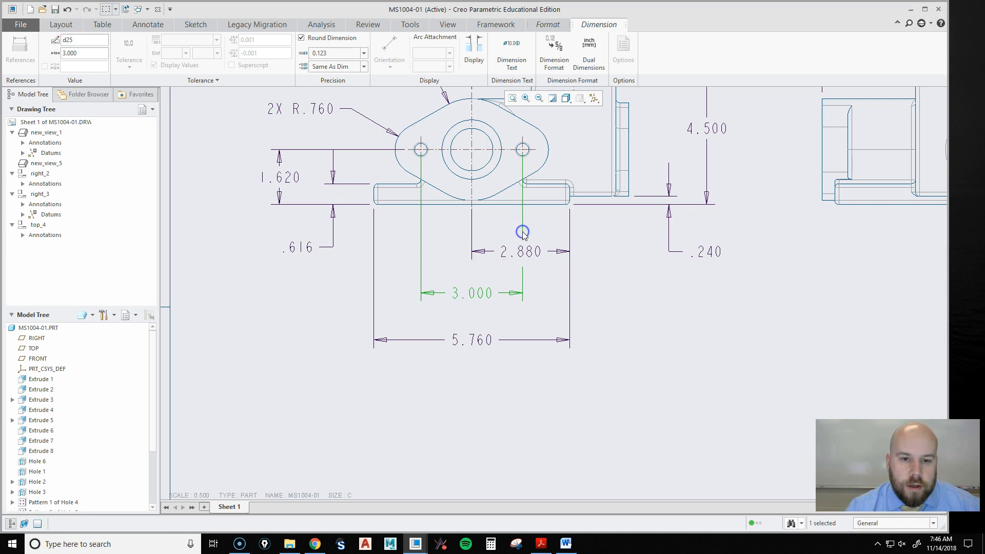
Lower the 3.000 dimension under the front view slightly to even its spacing between the 2.880 and 5.760 dimensions.
{"action": "scroll", "coordinate": [619, 278], "scroll_direction": "down", "scroll_amount": 3}
{"action": "left_click", "coordinate": [634, 309]}
{"action": "middle_click_drag", "start_coordinate": [669, 310], "coordinate": [673, 352]}
{"action": "scroll", "coordinate": [672, 352], "scroll_direction": "up", "scroll_amount": 2}
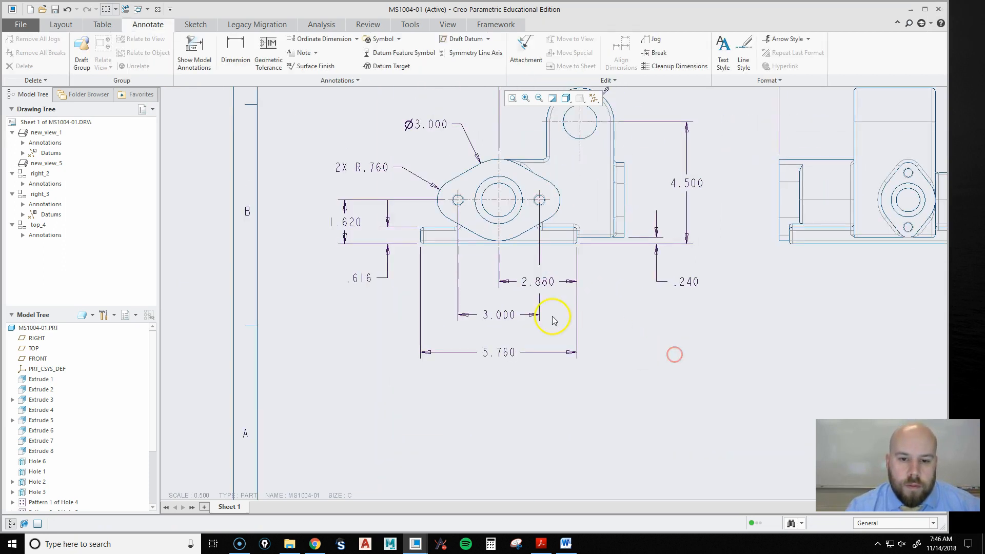
{"action": "left_click", "coordinate": [497, 317]}
{"action": "left_click", "coordinate": [663, 319]}
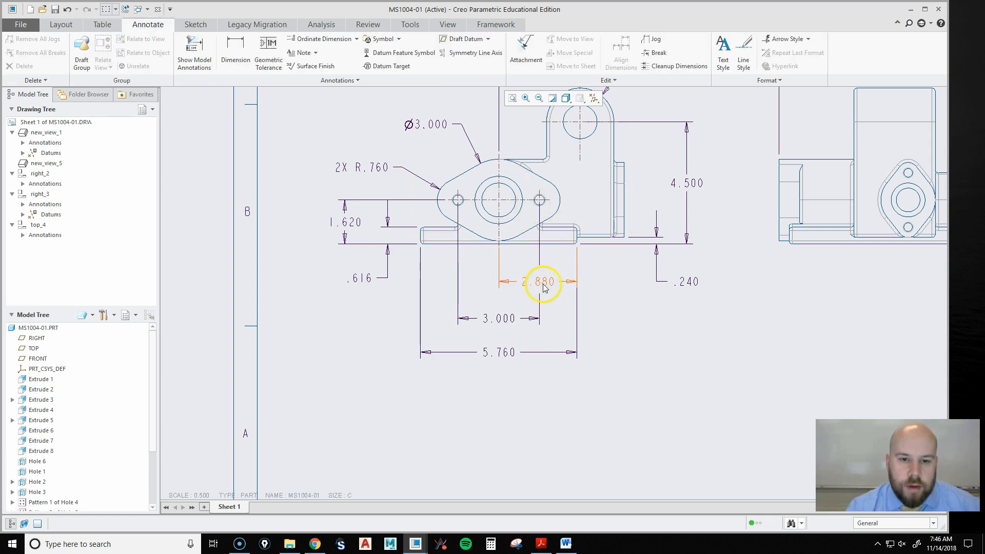
Check Extrude 6 and Extrude 7 for model annotations that can still be shown in the drawing.
{"action": "scroll", "coordinate": [626, 329], "scroll_direction": "down", "scroll_amount": 2}
{"action": "middle_click_drag", "start_coordinate": [626, 328], "coordinate": [645, 413]}
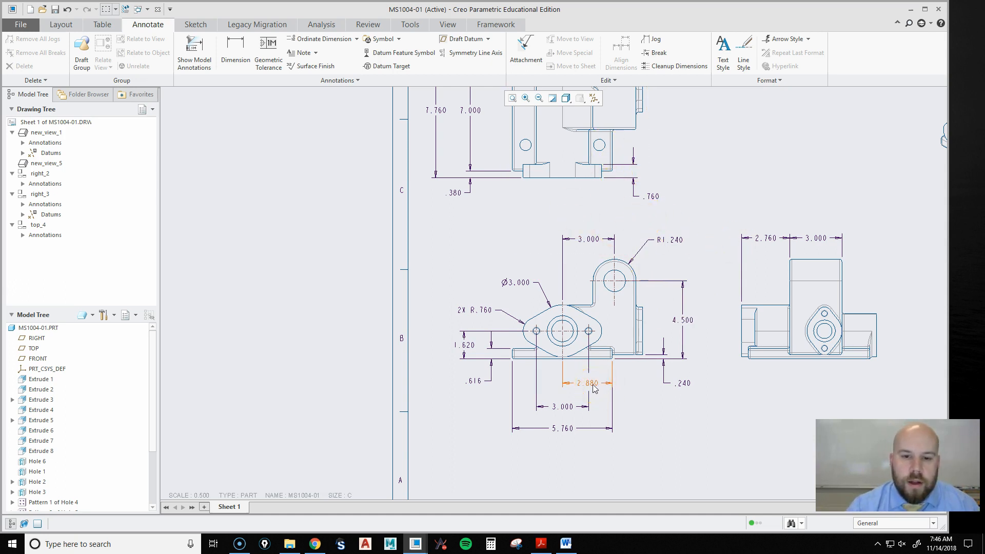
{"action": "scroll", "coordinate": [691, 403], "scroll_direction": "up", "scroll_amount": 3}
{"action": "middle_click_drag", "start_coordinate": [694, 411], "coordinate": [639, 394]}
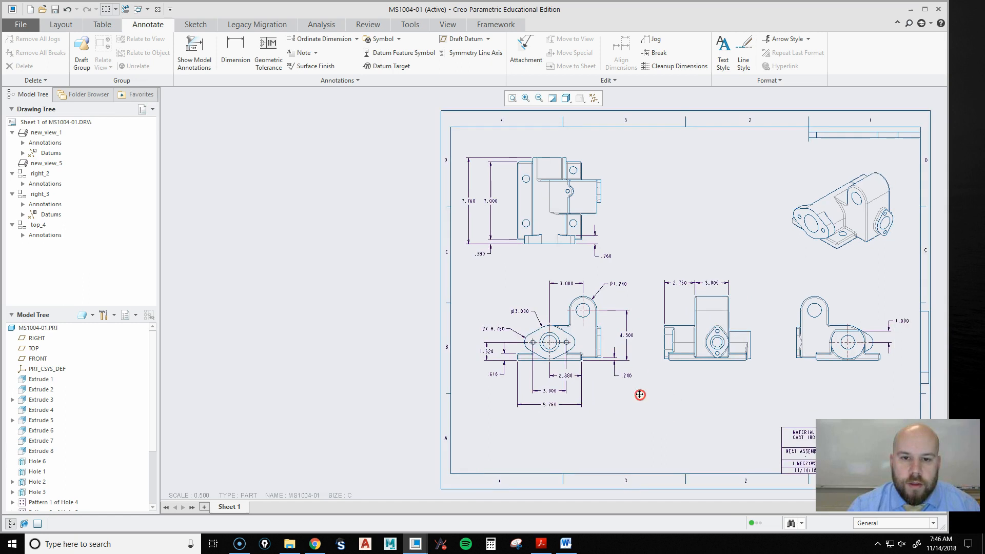
{"action": "scroll", "coordinate": [629, 408], "scroll_direction": "down", "scroll_amount": 1}
{"action": "scroll", "coordinate": [626, 409], "scroll_direction": "down", "scroll_amount": 2}
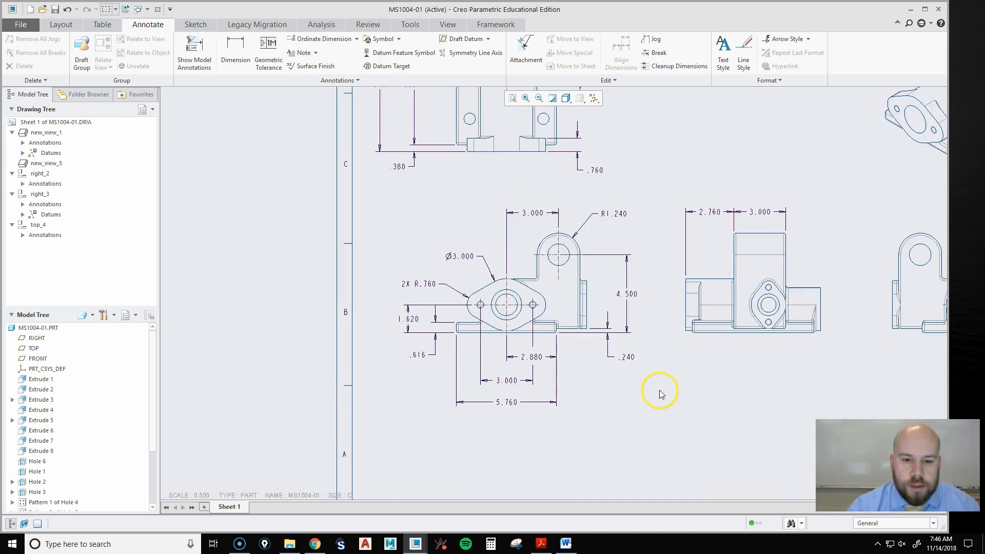
{"action": "left_click", "coordinate": [188, 62]}
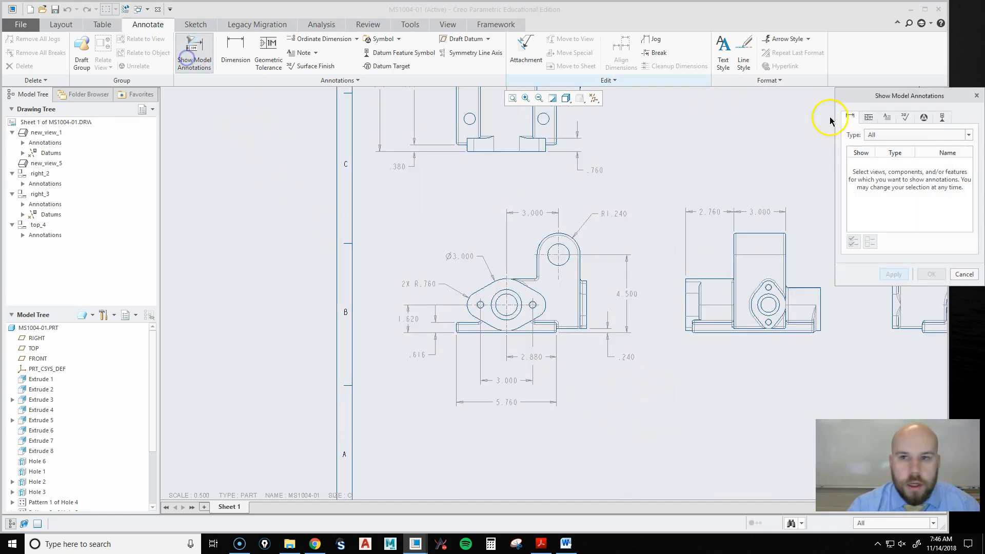
{"action": "left_click", "coordinate": [42, 431]}
{"action": "left_click", "coordinate": [42, 441]}
{"action": "scroll", "coordinate": [323, 390], "scroll_direction": "up", "scroll_amount": 3}
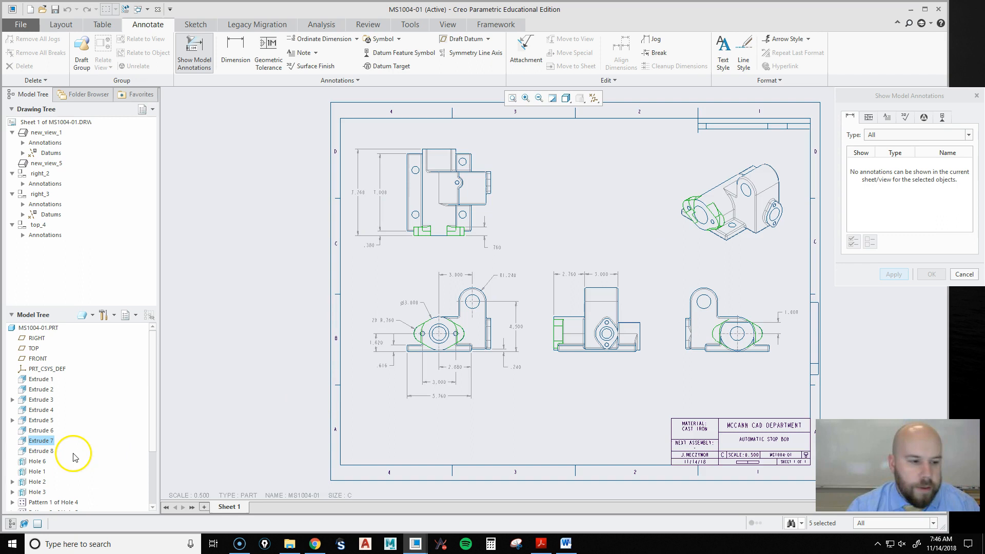
Show all five of Extrude 8's model dimensions in the drawing and close the annotation dialog.
{"action": "left_click", "coordinate": [41, 451]}
{"action": "scroll", "coordinate": [549, 346], "scroll_direction": "down", "scroll_amount": 2}
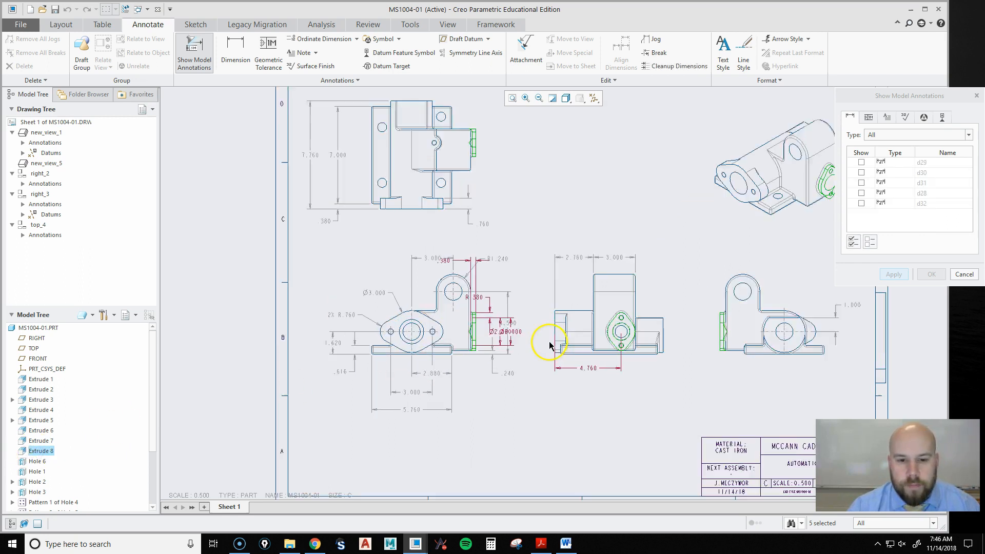
{"action": "scroll", "coordinate": [550, 345], "scroll_direction": "down", "scroll_amount": 2}
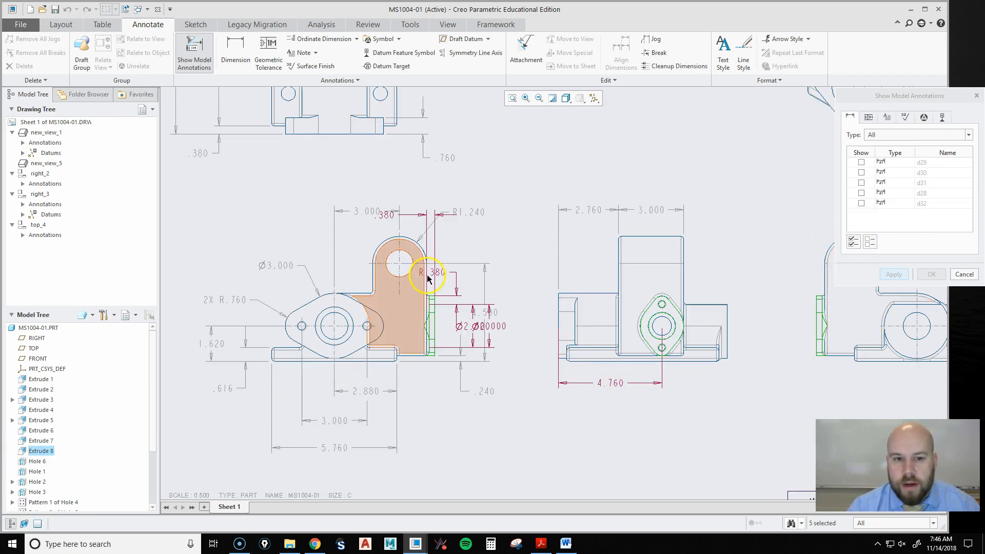
{"action": "left_click", "coordinate": [853, 241]}
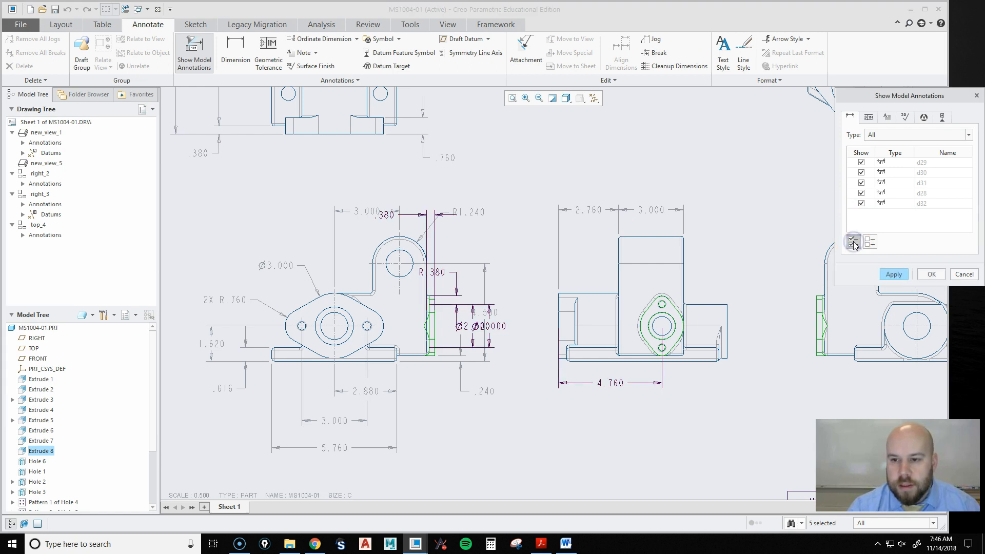
{"action": "left_click", "coordinate": [893, 273]}
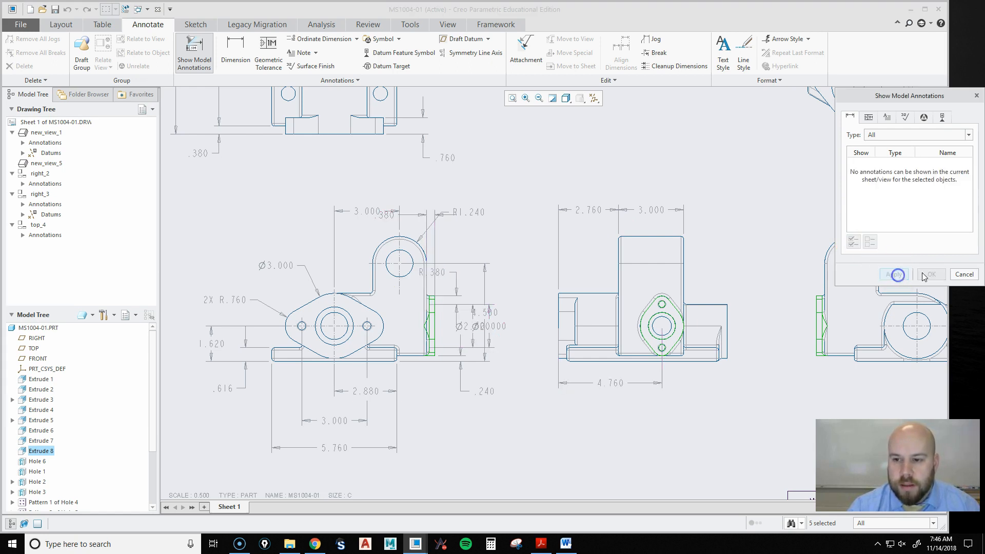
{"action": "left_click", "coordinate": [963, 273]}
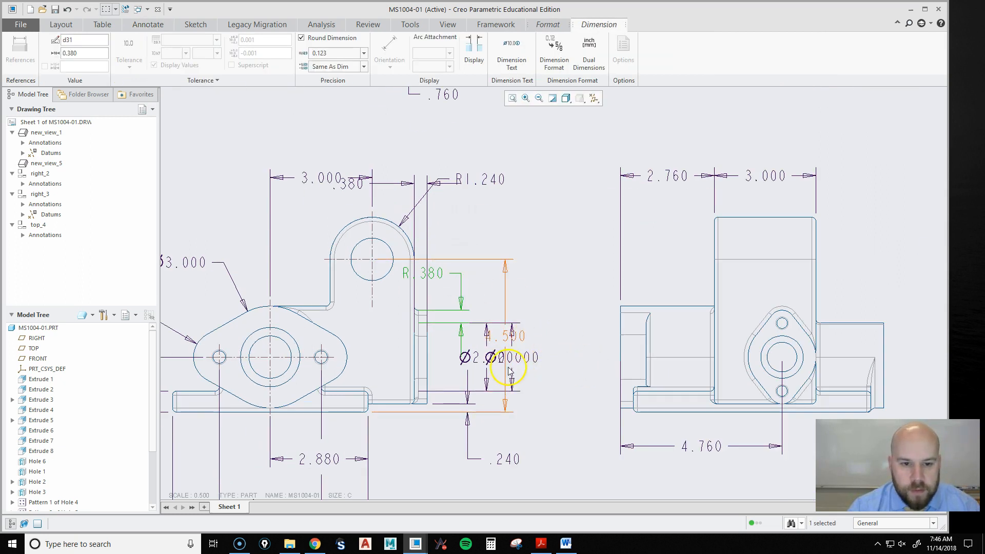
Move Extrude 8's R.380 and two Ø2.000 dimensions from the front view to the right-side view.
{"action": "scroll", "coordinate": [469, 368], "scroll_direction": "down", "scroll_amount": 2}
{"action": "scroll", "coordinate": [566, 323], "scroll_direction": "up", "scroll_amount": 2}
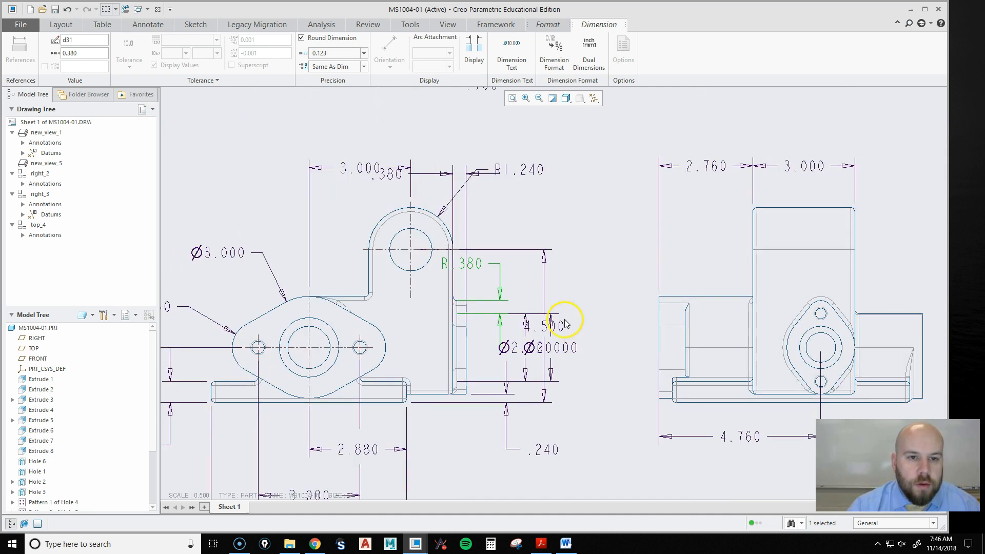
{"action": "left_click", "coordinate": [452, 176], "text": "ctrl"}
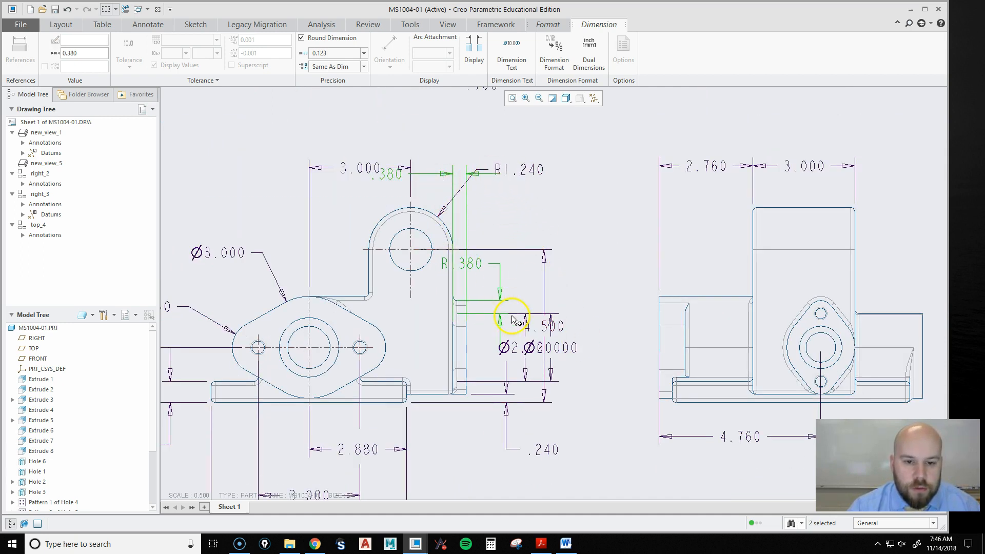
{"action": "left_click", "coordinate": [513, 353], "text": "ctrl"}
{"action": "scroll", "coordinate": [548, 387], "scroll_direction": "down", "scroll_amount": 2}
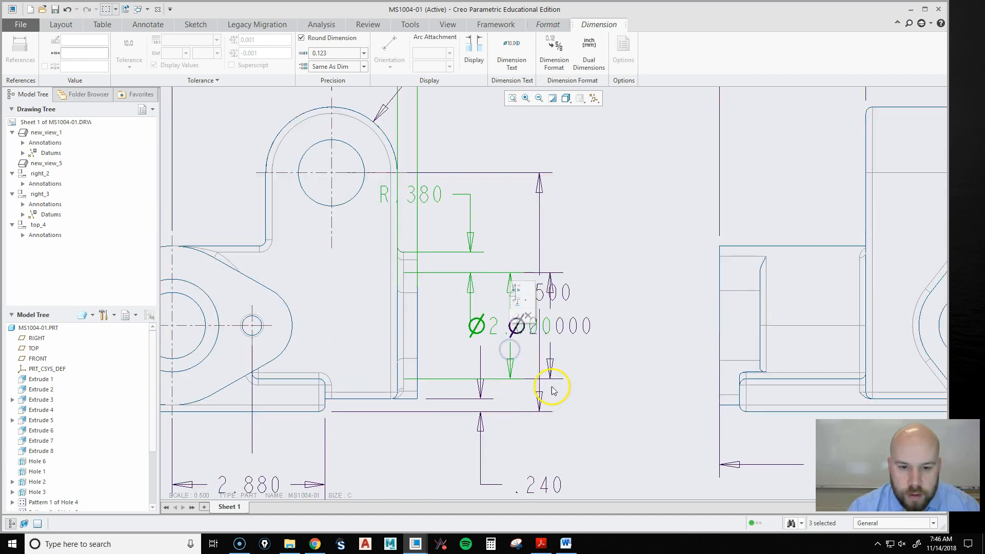
{"action": "left_click", "coordinate": [579, 331], "text": "ctrl"}
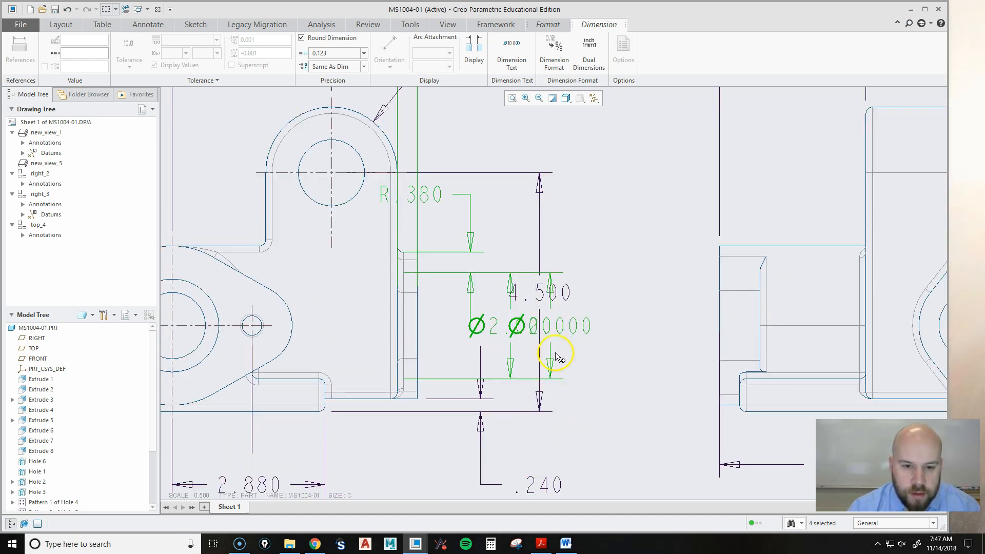
{"action": "right_click", "coordinate": [626, 374]}
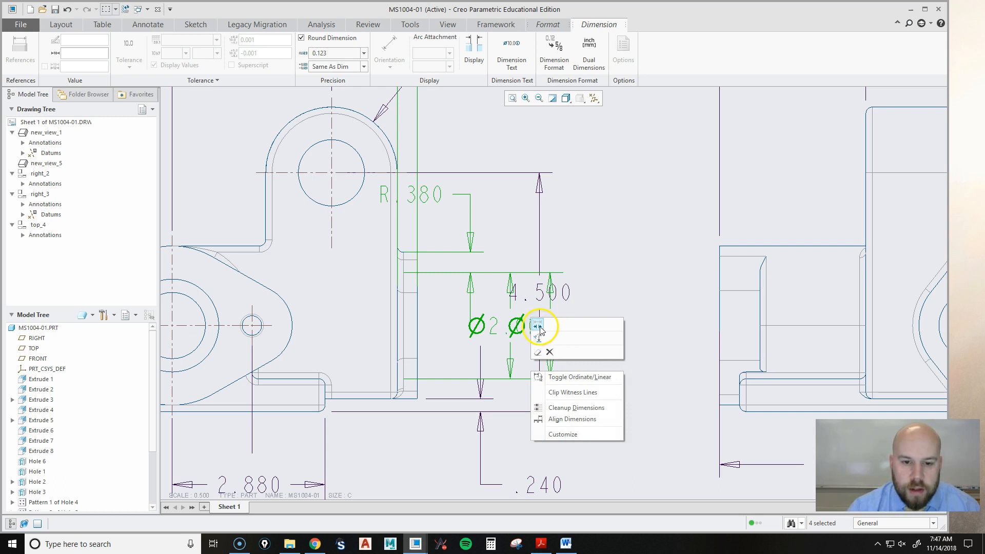
{"action": "left_click", "coordinate": [538, 336]}
{"action": "left_click", "coordinate": [826, 289]}
{"action": "scroll", "coordinate": [578, 298], "scroll_direction": "up", "scroll_amount": 3}
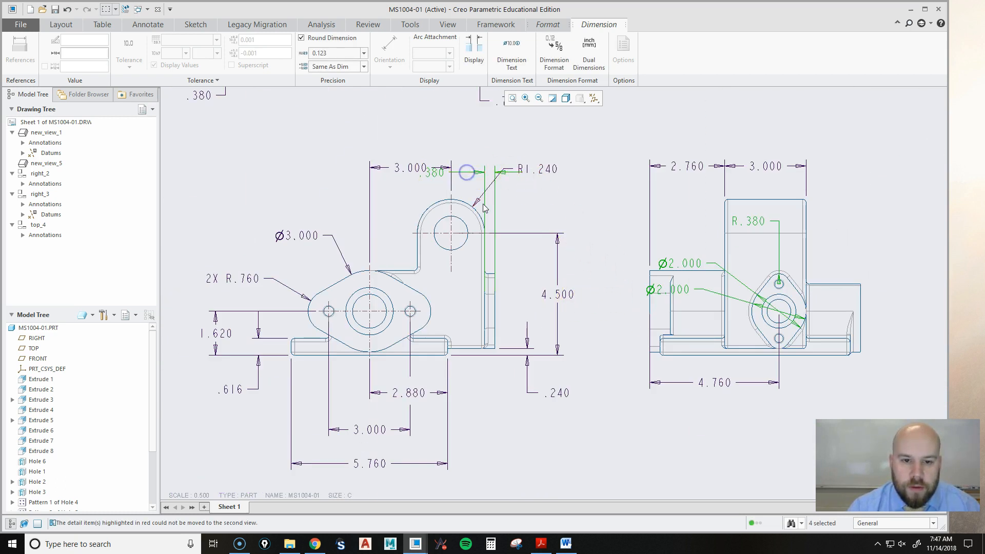
Move Extrude 8's .380 thickness dimension from the front view to the rear view.
{"action": "left_click", "coordinate": [503, 438]}
{"action": "left_click", "coordinate": [461, 172]}
{"action": "left_click_drag", "start_coordinate": [438, 175], "coordinate": [510, 383]}
{"action": "scroll", "coordinate": [417, 383], "scroll_direction": "up", "scroll_amount": 3}
{"action": "right_click", "coordinate": [523, 418]}
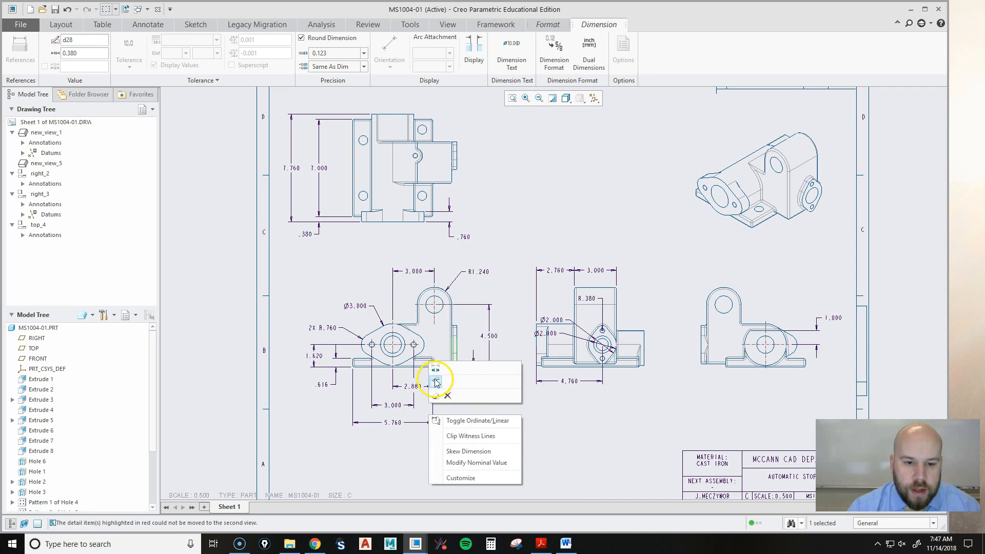
{"action": "left_click", "coordinate": [436, 382]}
{"action": "left_click", "coordinate": [729, 341]}
{"action": "scroll", "coordinate": [743, 391], "scroll_direction": "down", "scroll_amount": 3}
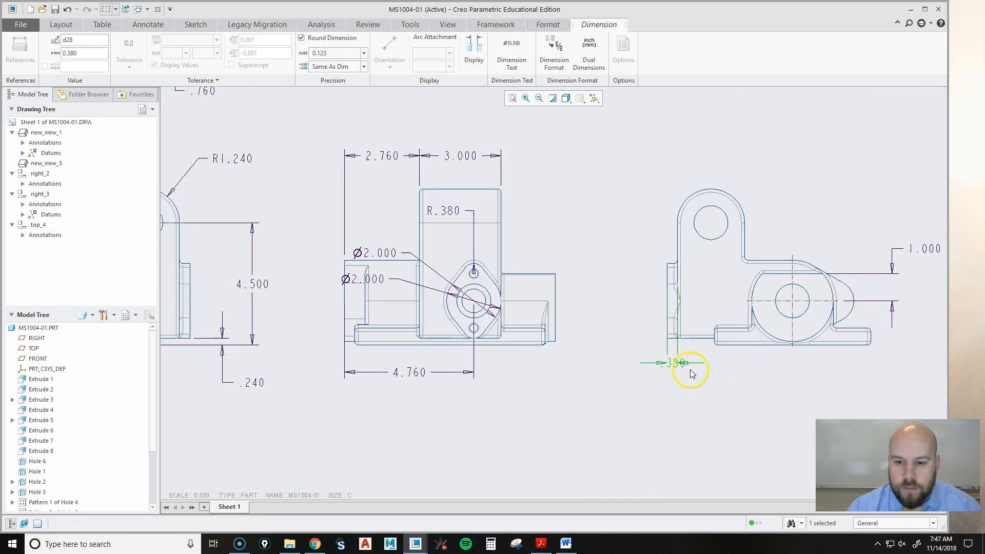
Place the .380 dimension above the small flange in the rear view and shorten its outer witness line to the flange's upper edge.
{"action": "left_click_drag", "start_coordinate": [679, 362], "coordinate": [639, 369]}
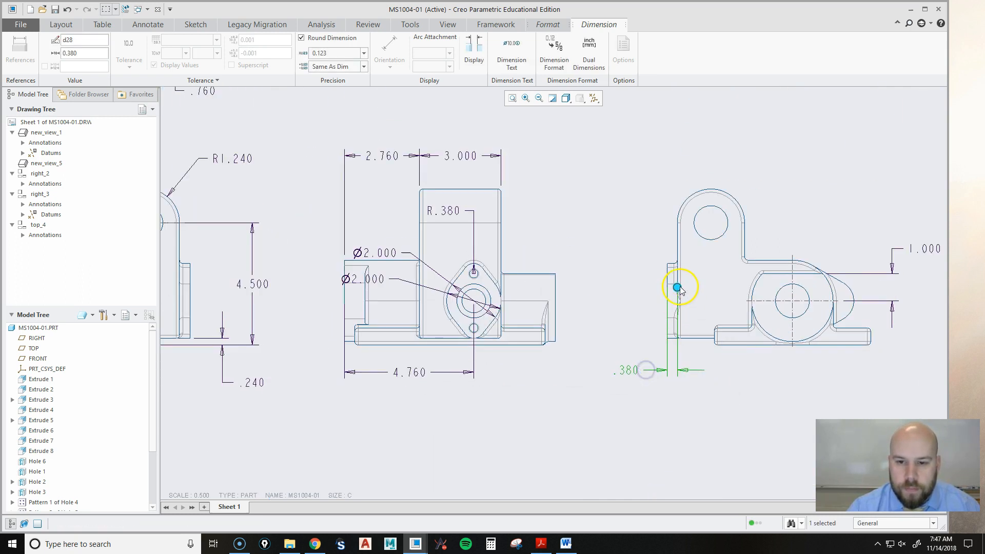
{"action": "left_click_drag", "start_coordinate": [686, 343], "coordinate": [661, 343]}
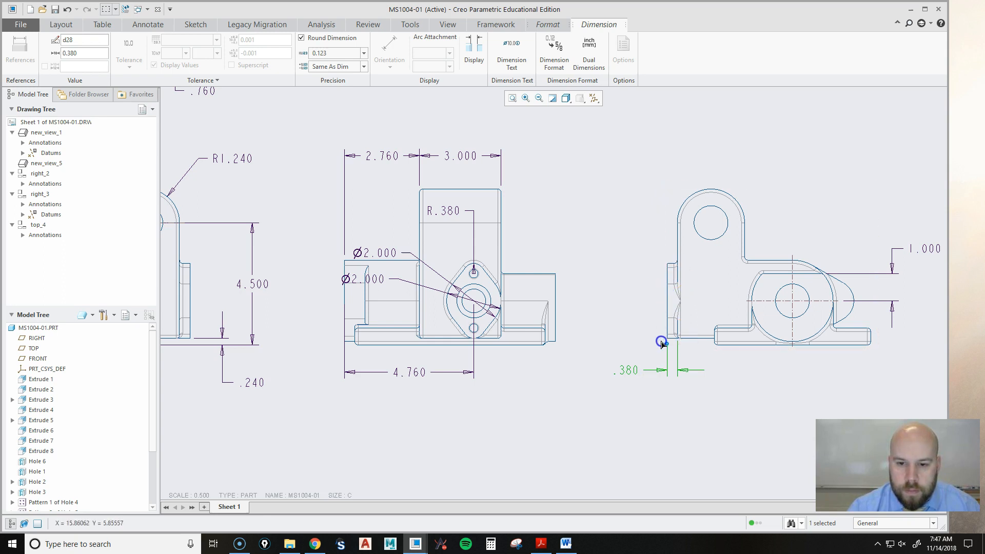
{"action": "left_click_drag", "start_coordinate": [625, 378], "coordinate": [627, 166]}
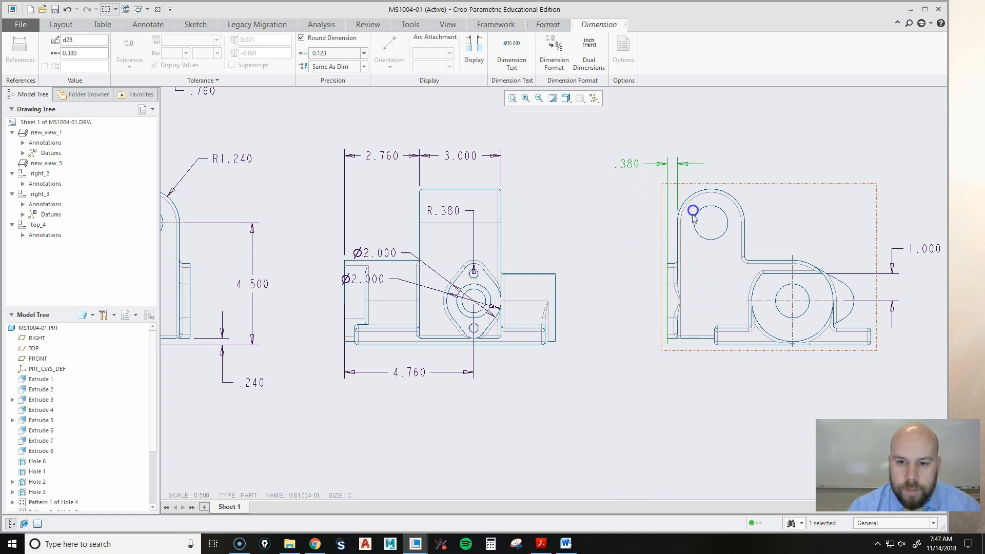
{"action": "left_click_drag", "start_coordinate": [665, 350], "coordinate": [667, 348]}
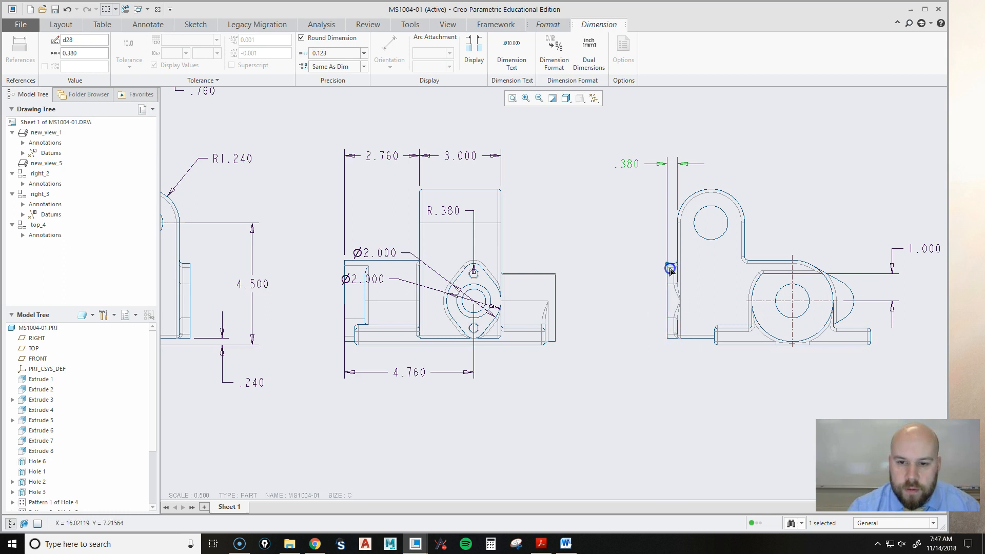
{"action": "left_click_drag", "start_coordinate": [672, 266], "coordinate": [670, 260]}
{"action": "scroll", "coordinate": [663, 341], "scroll_direction": "up", "scroll_amount": 3}
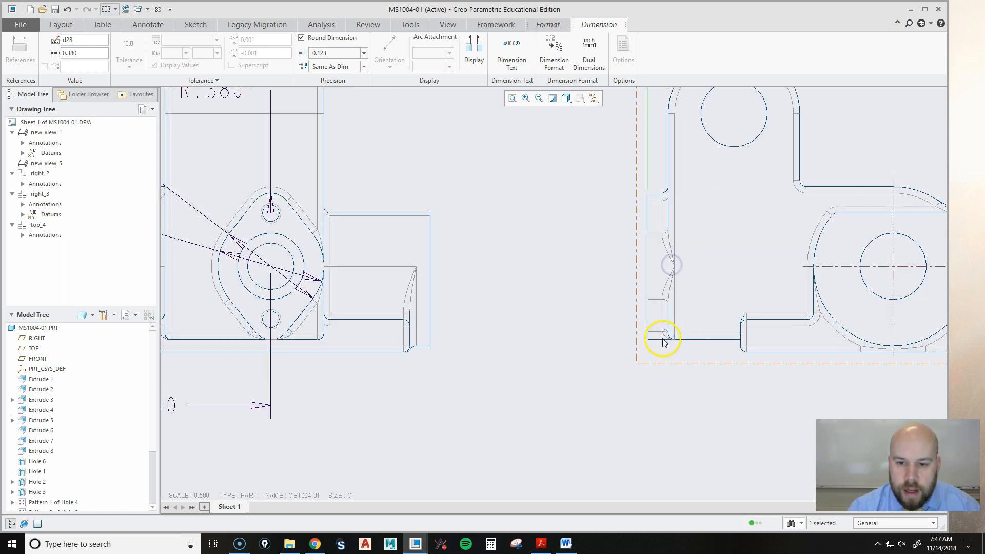
Pull one Ø2.000 dimension out to the lower right of the flange in the right-side view and delete the duplicate Ø2.000.
{"action": "scroll", "coordinate": [536, 377], "scroll_direction": "down", "scroll_amount": 2}
{"action": "middle_click_drag", "start_coordinate": [508, 380], "coordinate": [651, 393]}
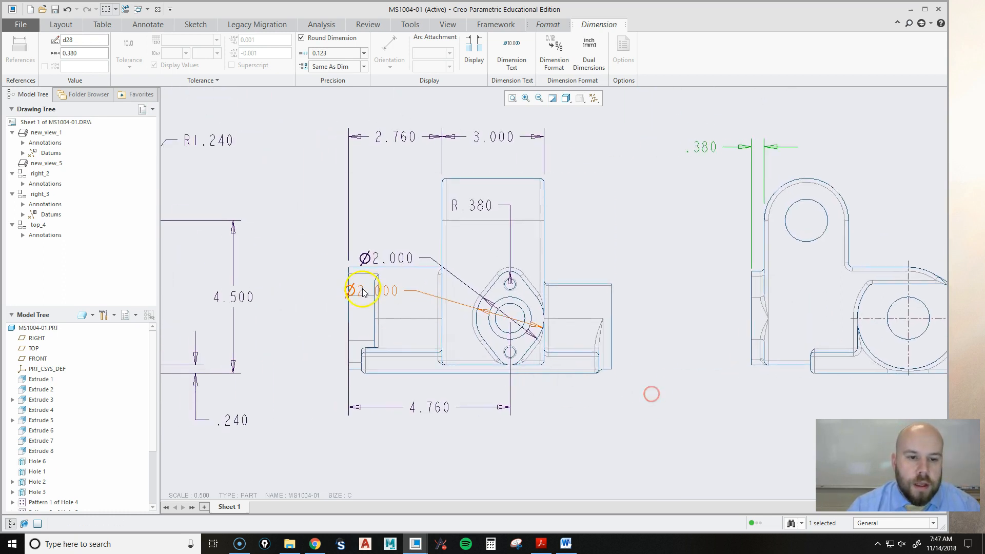
{"action": "left_click", "coordinate": [363, 293]}
{"action": "left_click_drag", "start_coordinate": [377, 291], "coordinate": [591, 357]}
{"action": "left_click", "coordinate": [390, 258]}
{"action": "key", "text": "Delete"}
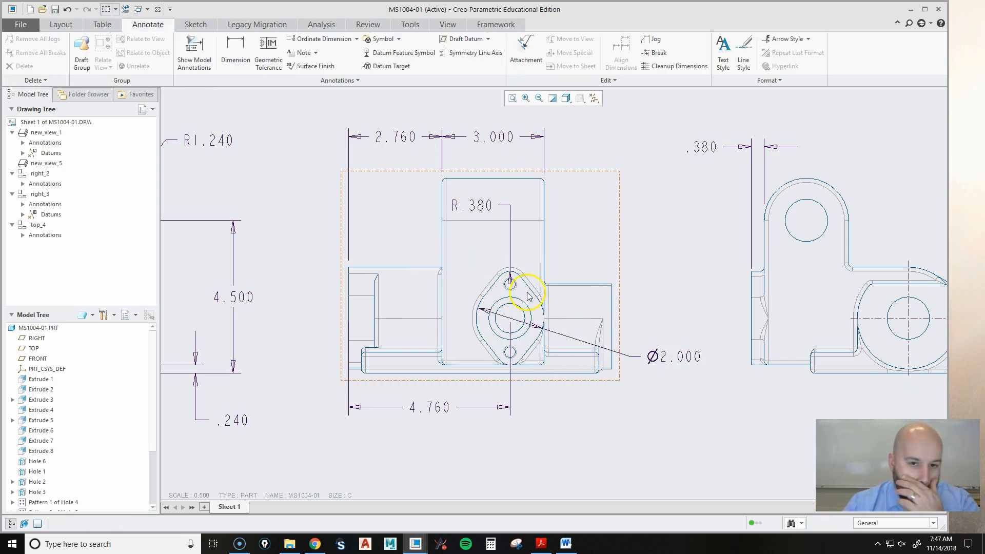
Flip the Ø2.000 dimension's arrows to a single outside arrow and place its text beside the lower right corner of the right-side view.
{"action": "middle_click_drag", "start_coordinate": [569, 282], "coordinate": [680, 284]}
{"action": "scroll", "coordinate": [595, 314], "scroll_direction": "down", "scroll_amount": 2}
{"action": "scroll", "coordinate": [615, 322], "scroll_direction": "up", "scroll_amount": 4}
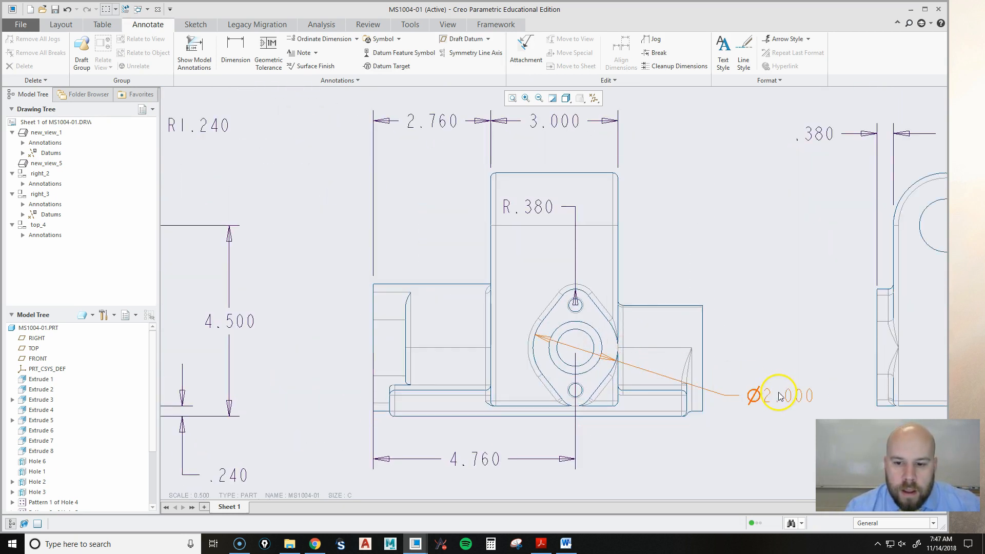
{"action": "left_click", "coordinate": [779, 395]}
{"action": "left_click_drag", "start_coordinate": [777, 396], "coordinate": [755, 413]}
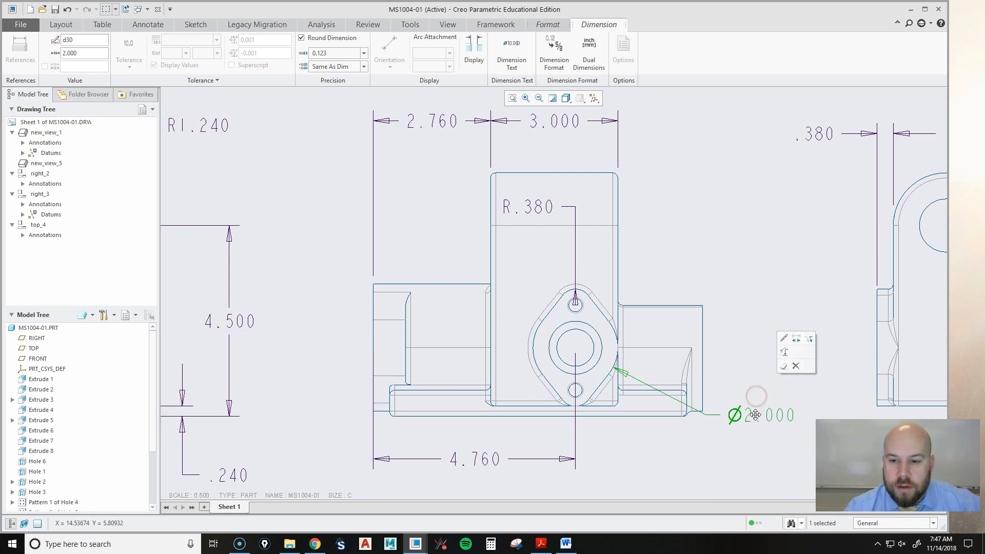
{"action": "left_click", "coordinate": [795, 343]}
{"action": "left_click", "coordinate": [777, 414]}
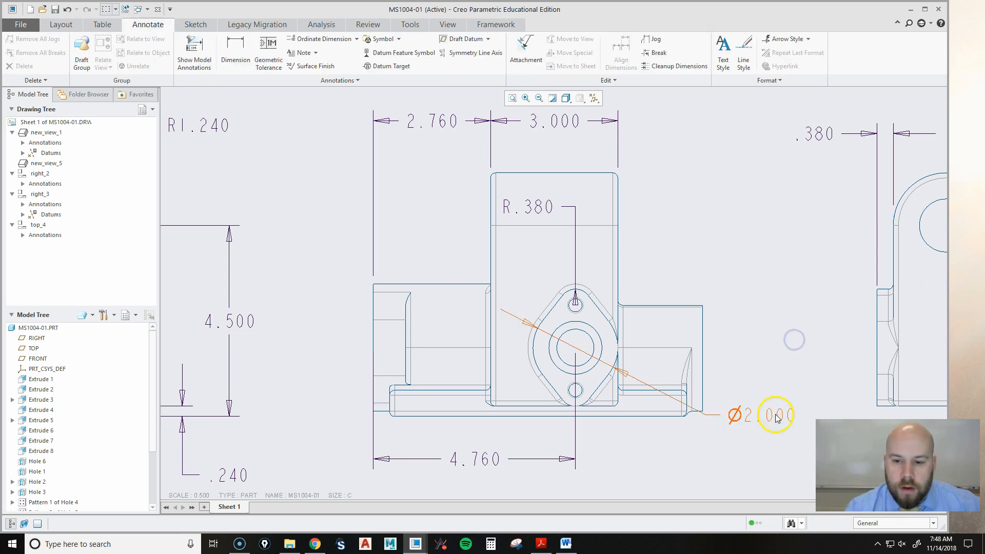
{"action": "left_click", "coordinate": [797, 354]}
{"action": "right_click", "coordinate": [769, 419]}
{"action": "left_click", "coordinate": [777, 372]}
{"action": "left_click", "coordinate": [765, 415]}
{"action": "mouse_move", "coordinate": [773, 425]}
{"action": "left_mouse_down"}
{"action": "mouse_move", "coordinate": [783, 386]}
{"action": "mouse_move", "coordinate": [774, 334]}
{"action": "mouse_move", "coordinate": [756, 341]}
{"action": "mouse_move", "coordinate": [742, 473]}
{"action": "mouse_move", "coordinate": [733, 467]}
{"action": "mouse_move", "coordinate": [747, 405]}
{"action": "mouse_move", "coordinate": [760, 430]}
{"action": "left_mouse_up"}
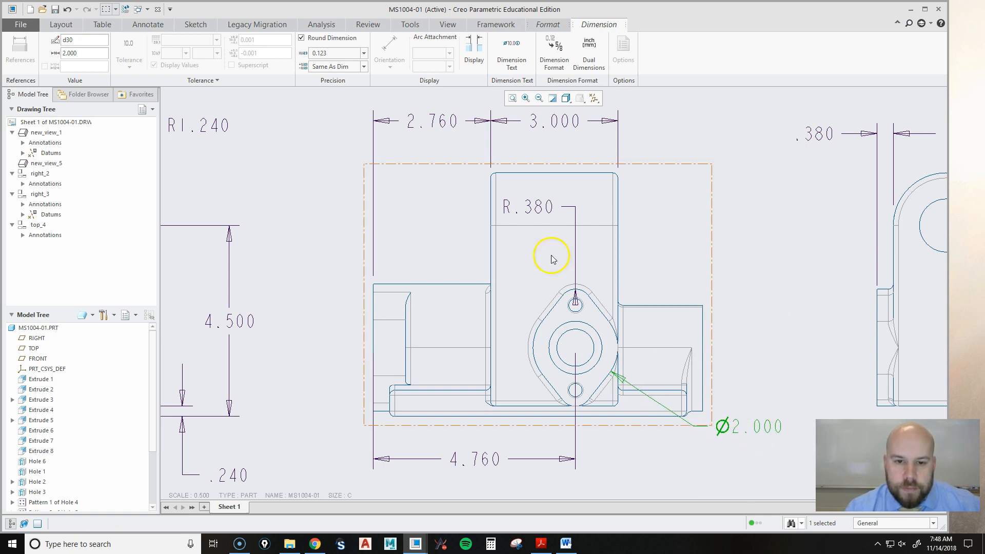
Pull the R.380 dimension out to the upper right of the flange in the right-side view and add a 2X prefix.
{"action": "left_click", "coordinate": [528, 205]}
{"action": "left_click_drag", "start_coordinate": [529, 205], "coordinate": [586, 239]}
{"action": "left_click", "coordinate": [509, 47]}
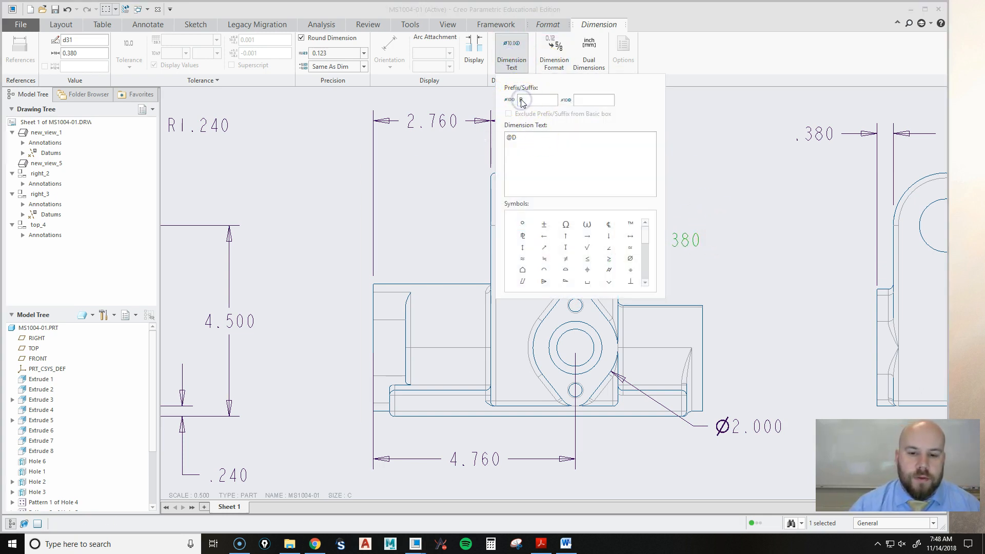
{"action": "left_click", "coordinate": [785, 241]}
{"action": "left_click", "coordinate": [706, 235]}
{"action": "mouse_move", "coordinate": [683, 240]}
{"action": "left_mouse_down"}
{"action": "mouse_move", "coordinate": [690, 225]}
{"action": "mouse_move", "coordinate": [686, 241]}
{"action": "left_mouse_up"}
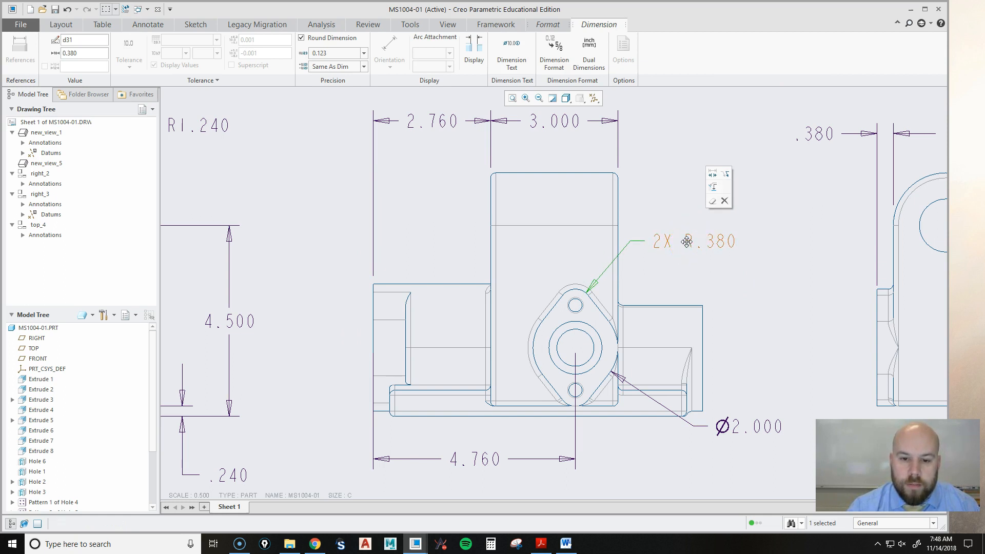
{"action": "middle_click_drag", "start_coordinate": [738, 299], "coordinate": [754, 237]}
{"action": "left_click", "coordinate": [473, 392]}
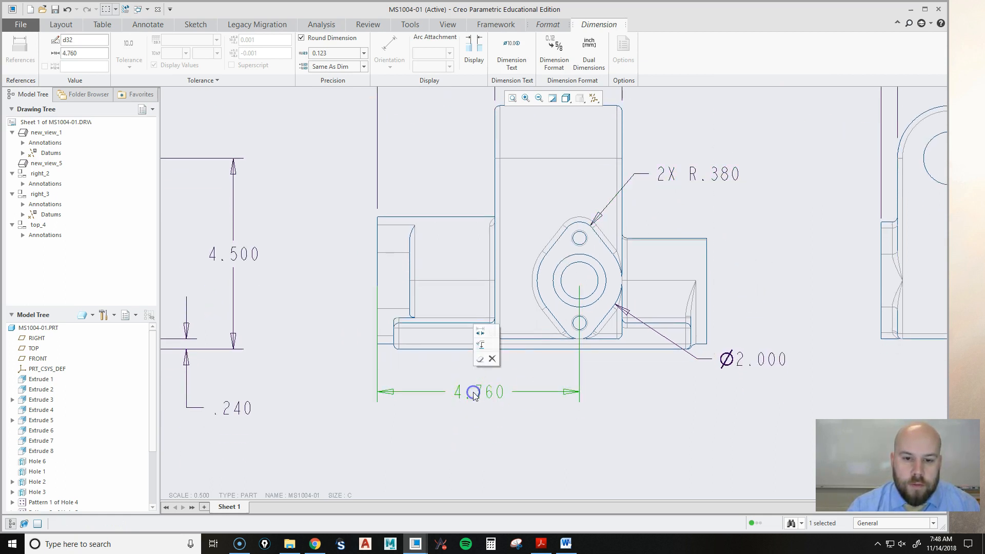
{"action": "scroll", "coordinate": [487, 404], "scroll_direction": "up", "scroll_amount": 2}
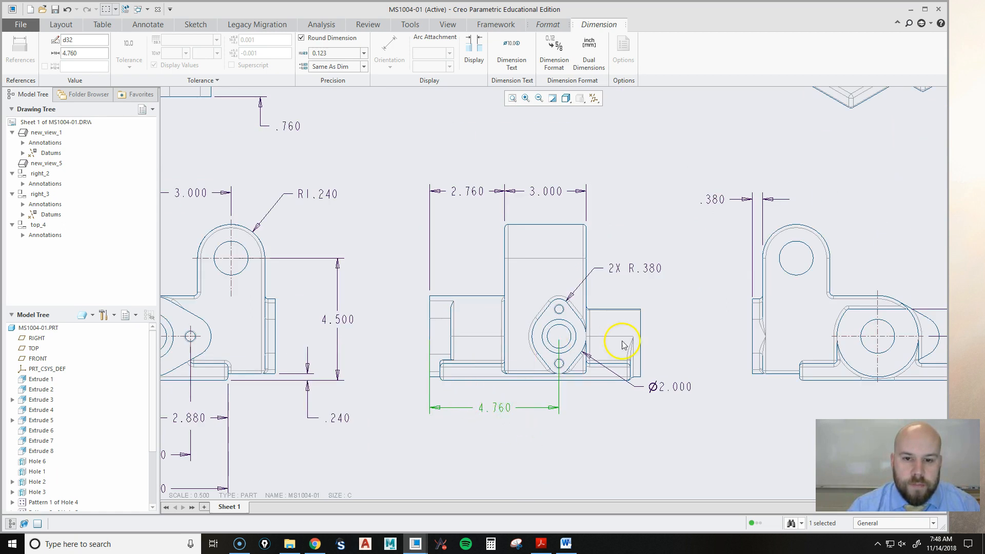
{"action": "left_click", "coordinate": [712, 288]}
Show the centerlines of the flange's large bore and two small holes in the right-side view.
{"action": "left_click", "coordinate": [205, 64]}
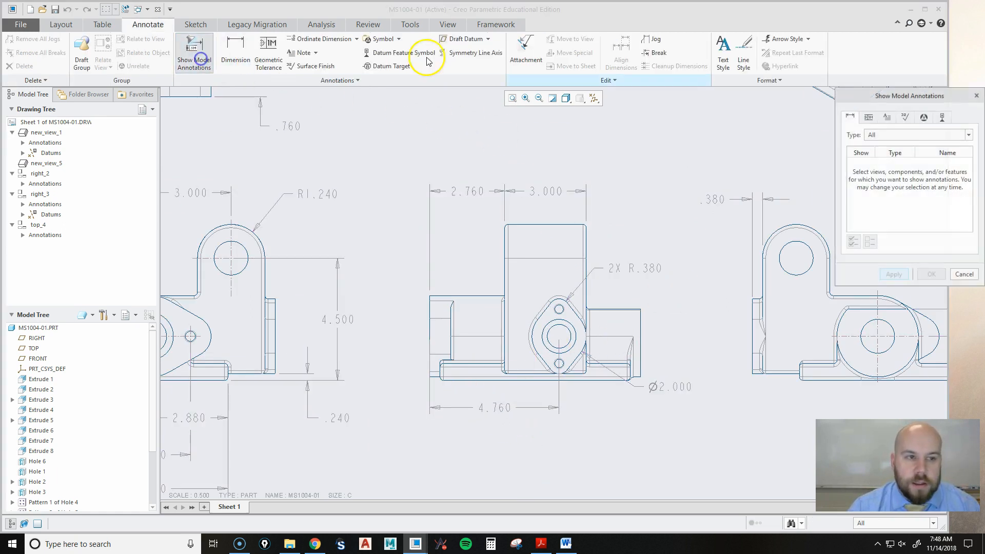
{"action": "left_click", "coordinate": [942, 119]}
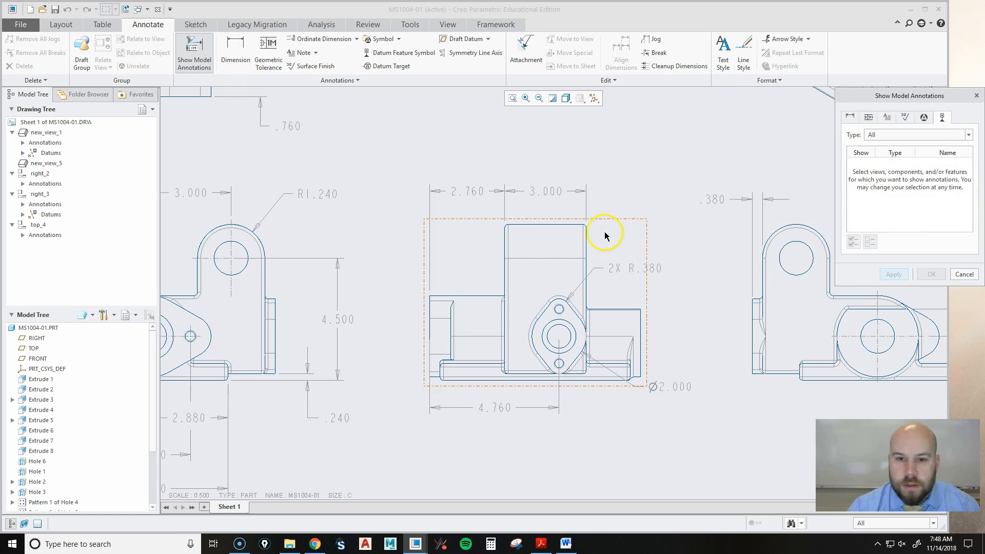
{"action": "left_click", "coordinate": [609, 244]}
{"action": "scroll", "coordinate": [566, 364], "scroll_direction": "down", "scroll_amount": 2}
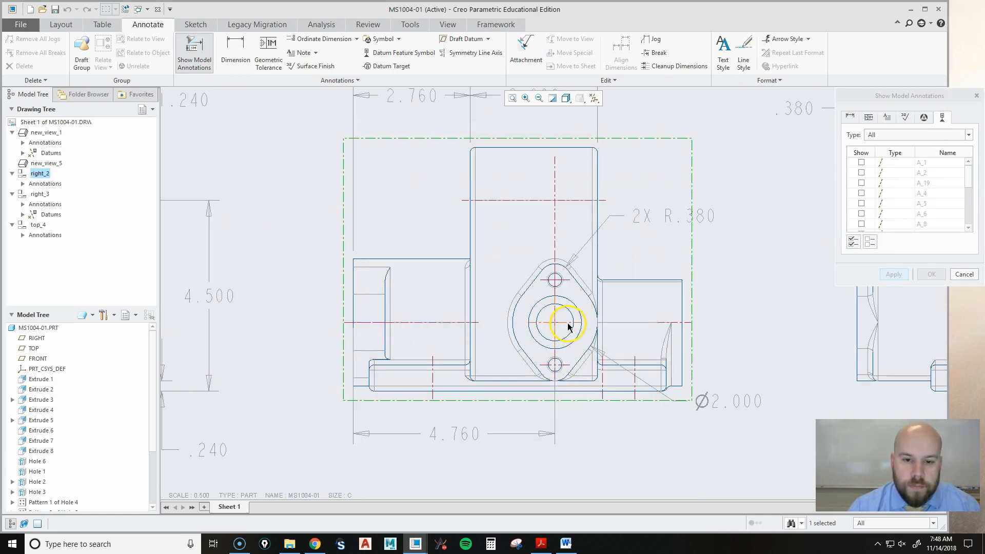
{"action": "scroll", "coordinate": [566, 323], "scroll_direction": "down", "scroll_amount": 3}
{"action": "left_click", "coordinate": [566, 249]}
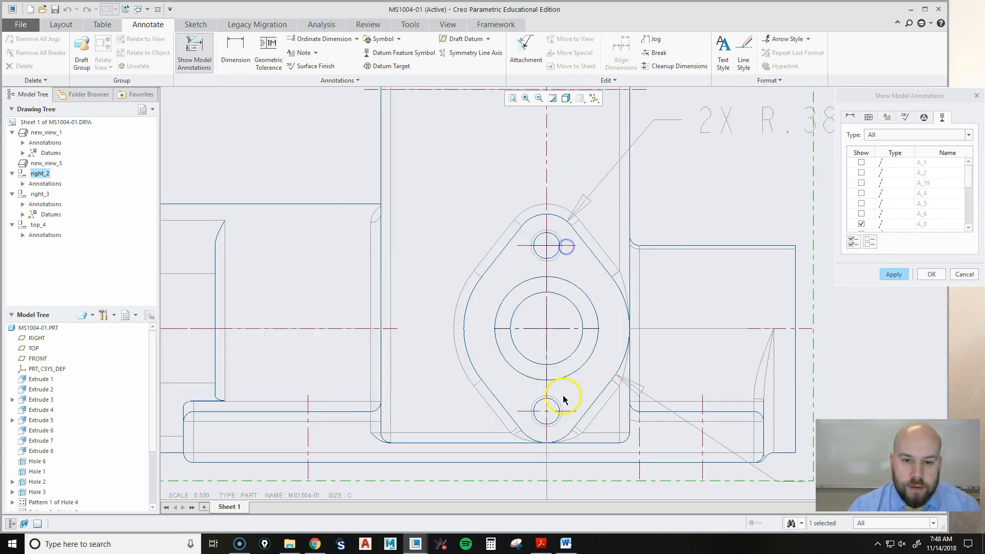
{"action": "scroll", "coordinate": [568, 411], "scroll_direction": "up", "scroll_amount": 4}
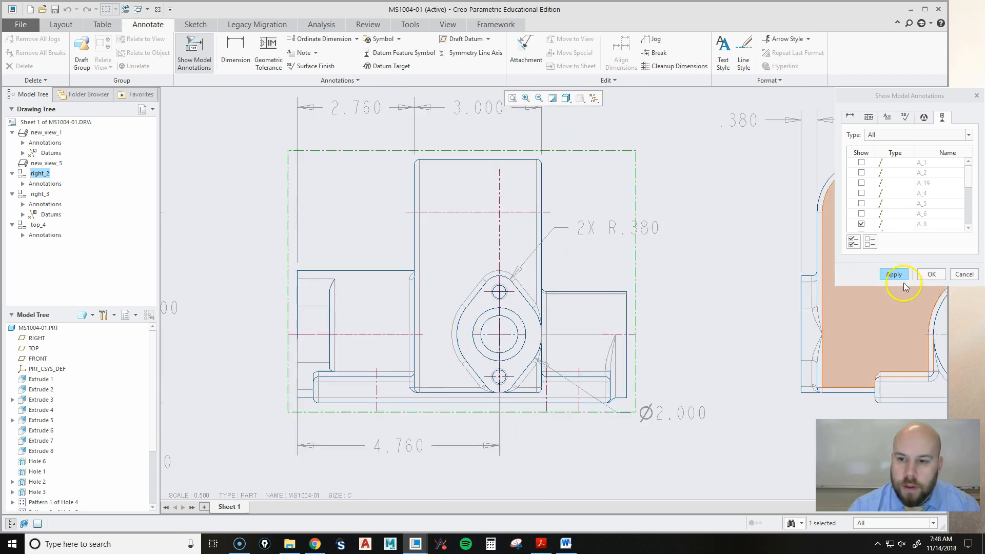
{"action": "left_click", "coordinate": [931, 274]}
Stretch the large bore's centerlines in the right-side view across the flange, running vertically through both small holes.
{"action": "scroll", "coordinate": [513, 353], "scroll_direction": "down", "scroll_amount": 3}
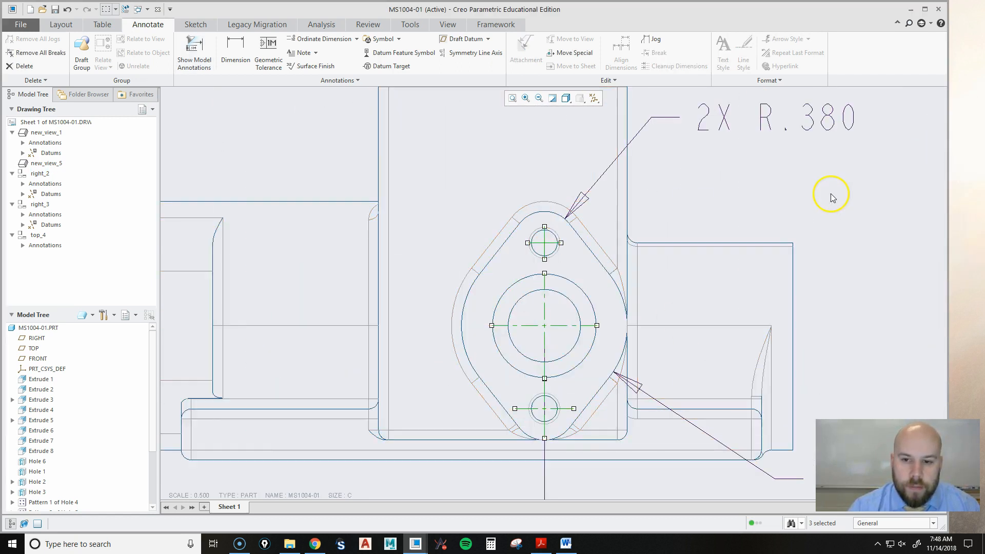
{"action": "left_click", "coordinate": [548, 327]}
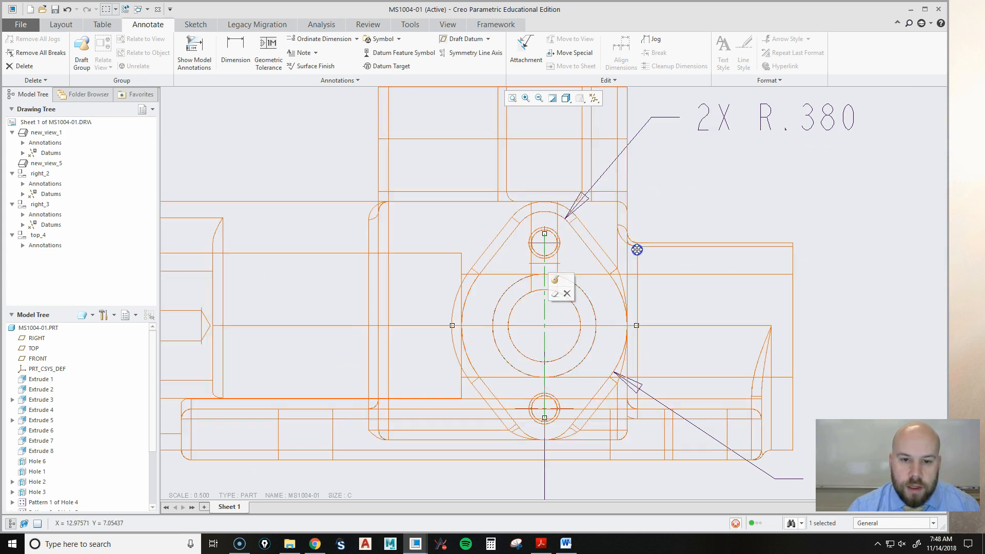
{"action": "scroll", "coordinate": [723, 179], "scroll_direction": "up", "scroll_amount": 2}
{"action": "middle_click_drag", "start_coordinate": [685, 447], "coordinate": [646, 345]}
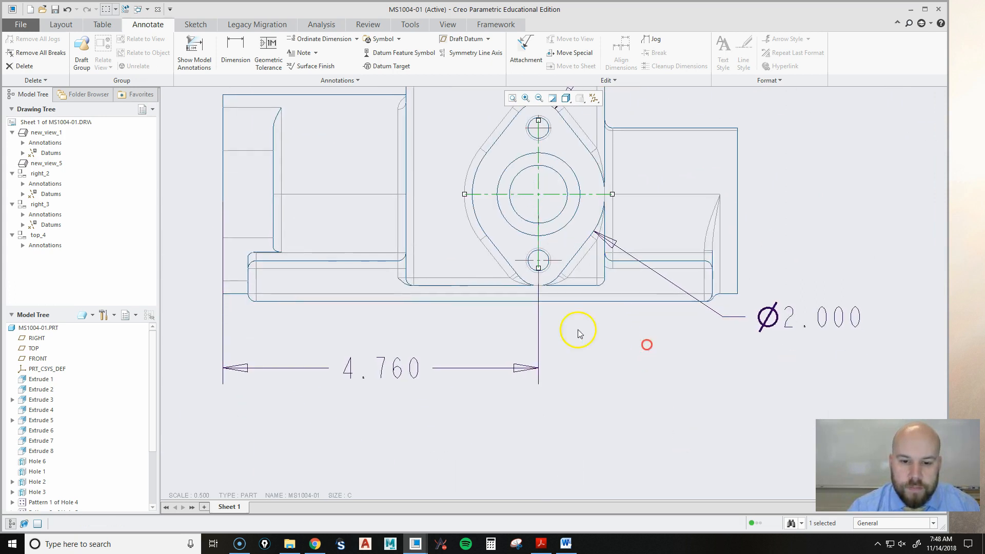
Shorten the 4.760 dimension's witness lines to the part's lower edges and move the dimension farther below the right-side view.
{"action": "left_click", "coordinate": [377, 370]}
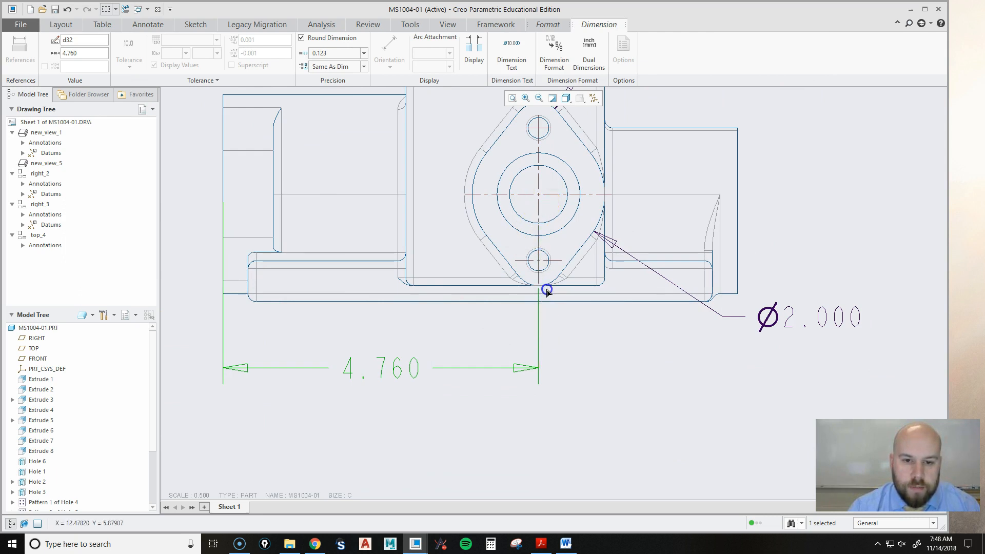
{"action": "left_click_drag", "start_coordinate": [223, 215], "coordinate": [225, 253]}
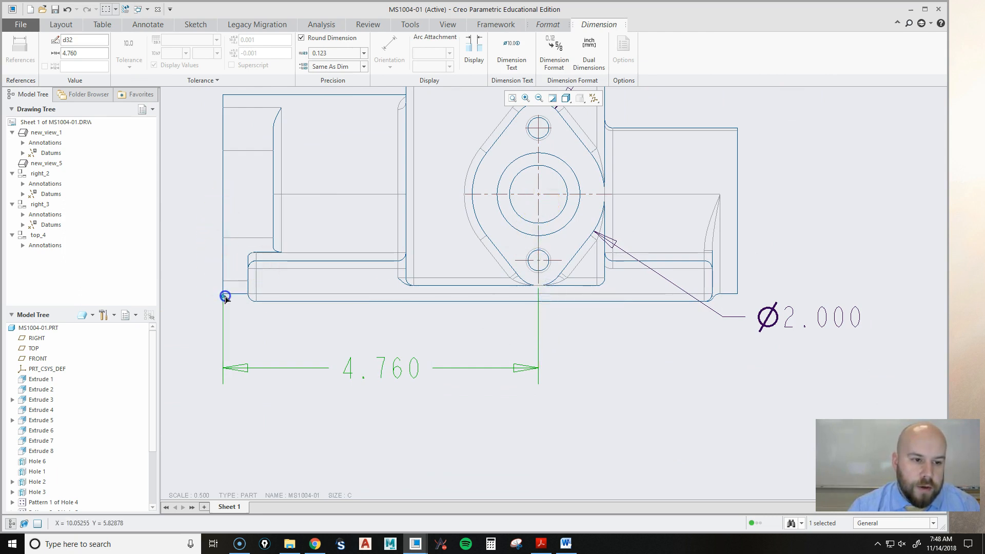
{"action": "scroll", "coordinate": [595, 333], "scroll_direction": "down", "scroll_amount": 6}
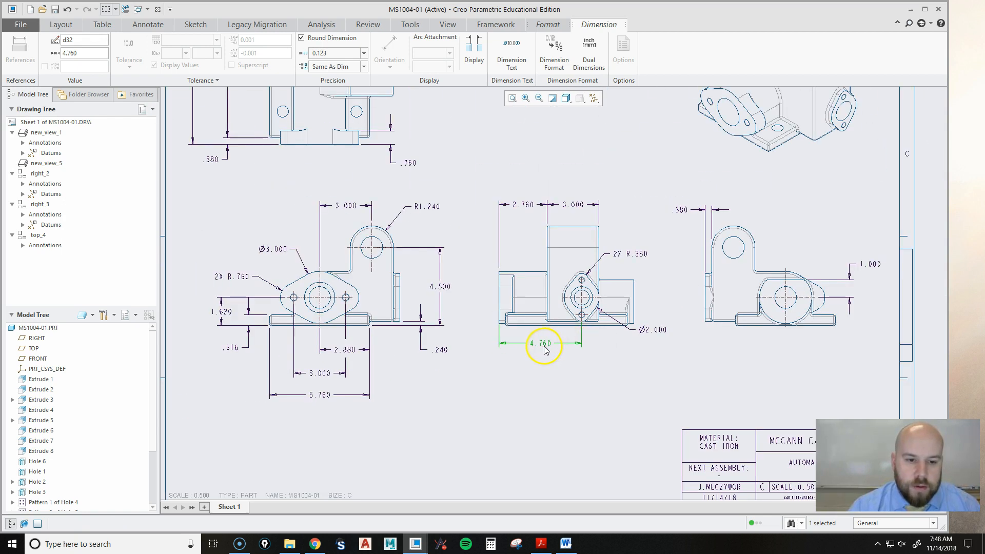
{"action": "left_click_drag", "start_coordinate": [540, 343], "coordinate": [541, 350]}
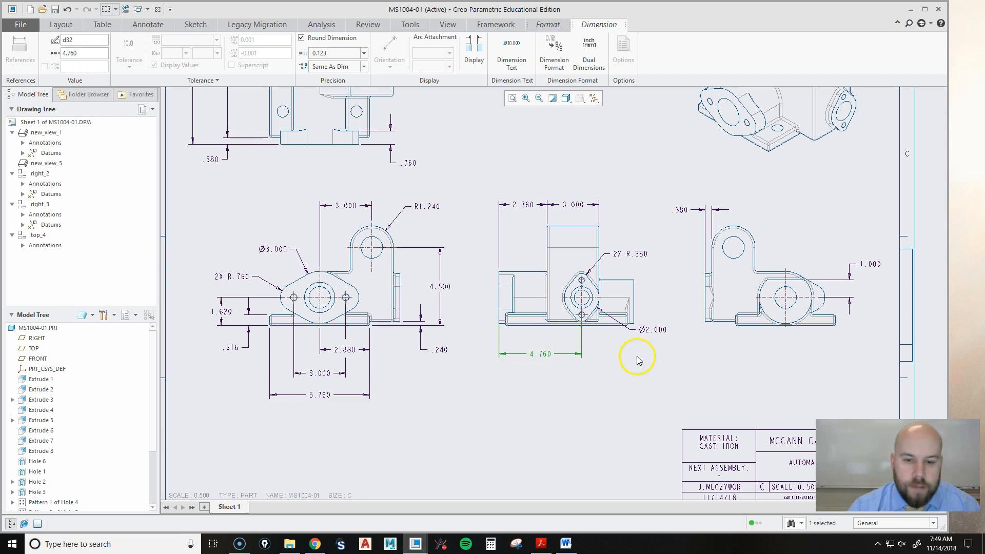
Reposition the Ø2.000 dimension text farther below and outside the lower right corner of the right-side view.
{"action": "scroll", "coordinate": [638, 359], "scroll_direction": "up", "scroll_amount": 5}
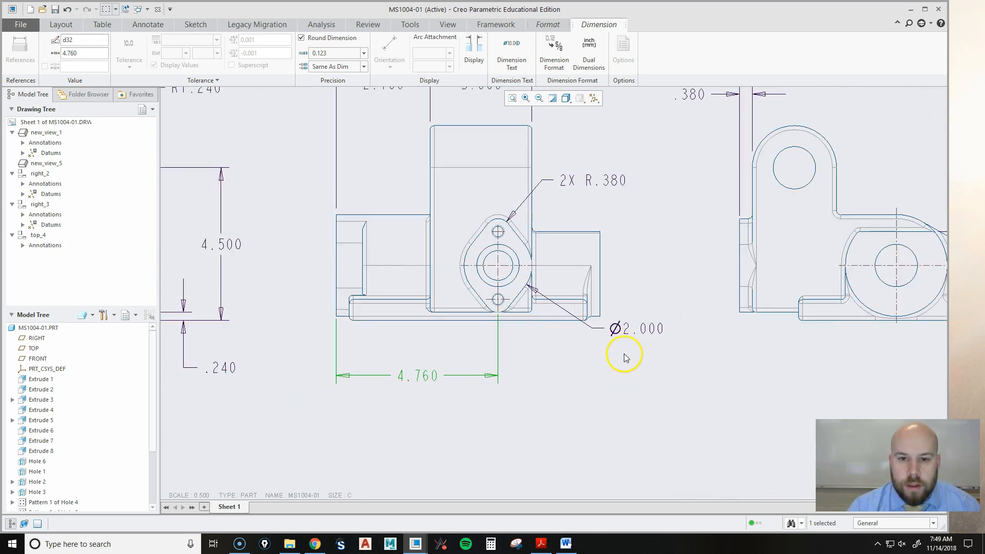
{"action": "left_click", "coordinate": [632, 333]}
{"action": "left_click_drag", "start_coordinate": [632, 334], "coordinate": [650, 352]}
{"action": "middle_click_drag", "start_coordinate": [676, 188], "coordinate": [653, 251]}
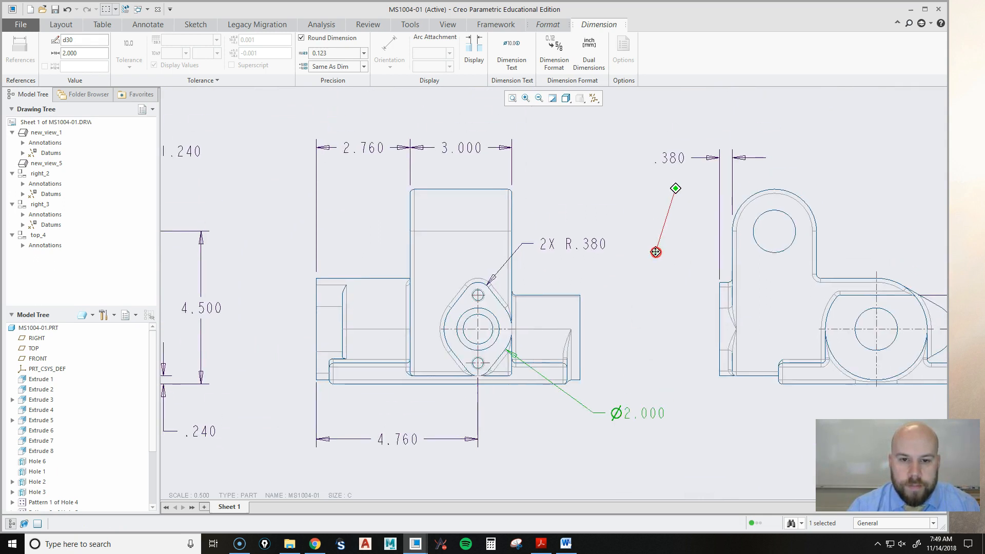
{"action": "left_click", "coordinate": [654, 254]}
{"action": "left_click", "coordinate": [637, 416]}
{"action": "left_click_drag", "start_coordinate": [636, 416], "coordinate": [615, 409]}
{"action": "left_click", "coordinate": [638, 237]}
Check Extrude 8 for model dimensions that are not yet shown on the drawing.
{"action": "scroll", "coordinate": [666, 313], "scroll_direction": "down", "scroll_amount": 2}
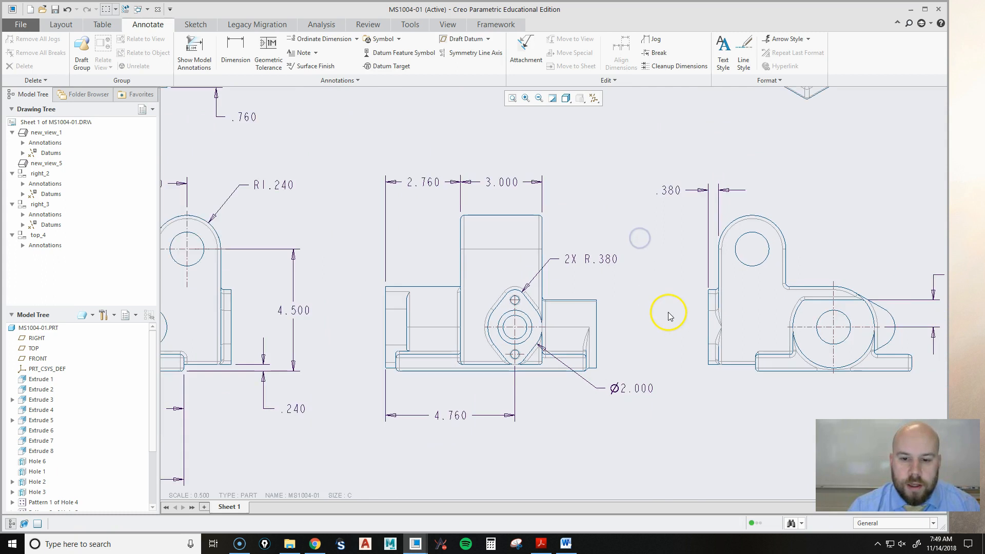
{"action": "scroll", "coordinate": [702, 334], "scroll_direction": "up", "scroll_amount": 2}
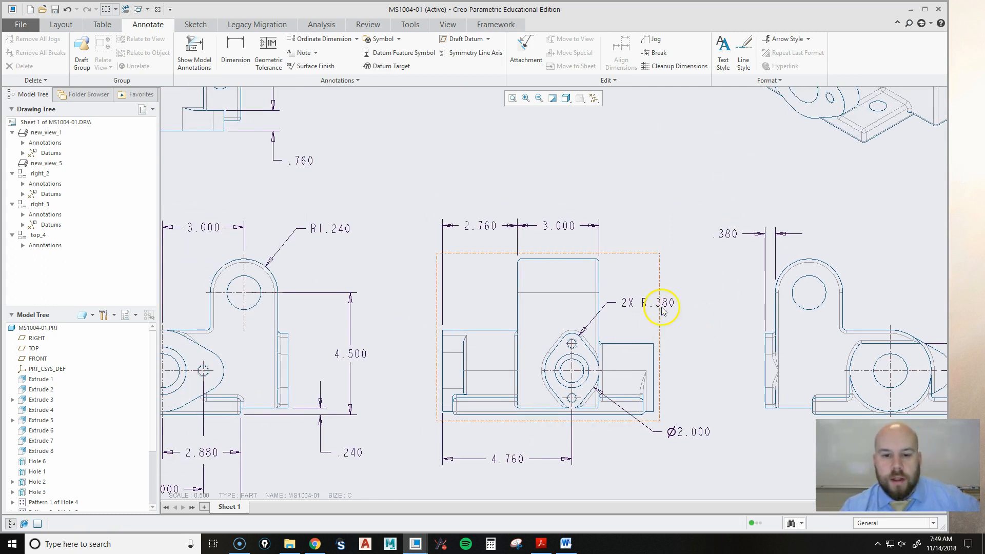
{"action": "scroll", "coordinate": [574, 347], "scroll_direction": "up", "scroll_amount": 4}
{"action": "scroll", "coordinate": [574, 348], "scroll_direction": "down", "scroll_amount": 2}
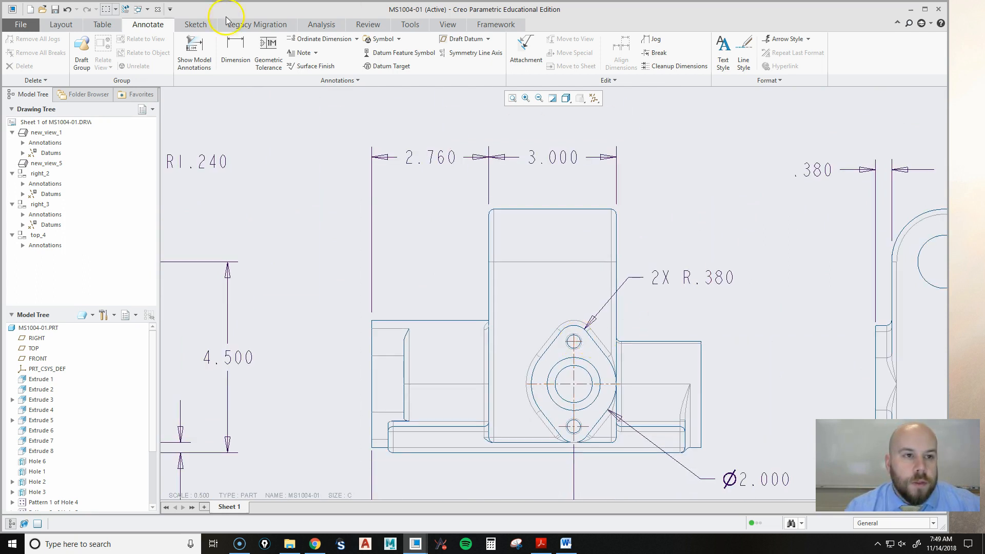
{"action": "left_click", "coordinate": [194, 53]}
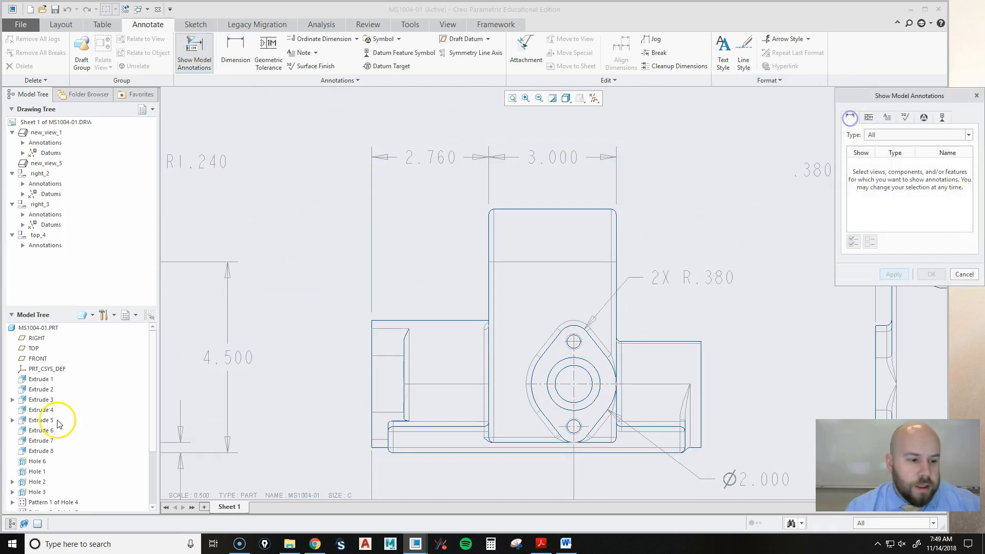
{"action": "scroll", "coordinate": [58, 423], "scroll_direction": "down", "scroll_amount": 1}
{"action": "left_click", "coordinate": [41, 428]}
{"action": "scroll", "coordinate": [470, 263], "scroll_direction": "down", "scroll_amount": 3}
{"action": "scroll", "coordinate": [471, 260], "scroll_direction": "down", "scroll_amount": 1}
{"action": "scroll", "coordinate": [458, 318], "scroll_direction": "up", "scroll_amount": 1}
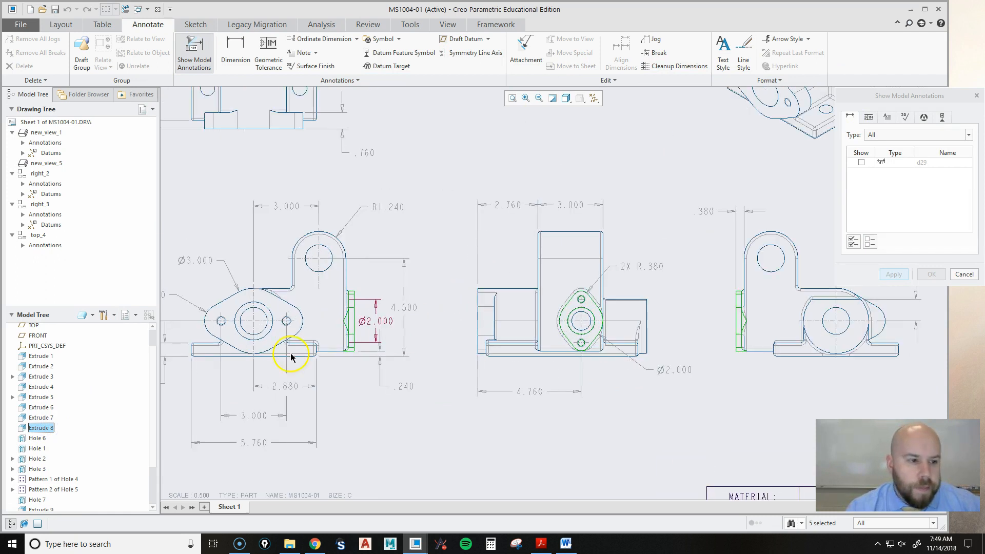
Show all three model dimensions of Hole 6 on the drawing.
{"action": "left_click", "coordinate": [37, 438]}
{"action": "middle_click_drag", "start_coordinate": [462, 185], "coordinate": [589, 377]}
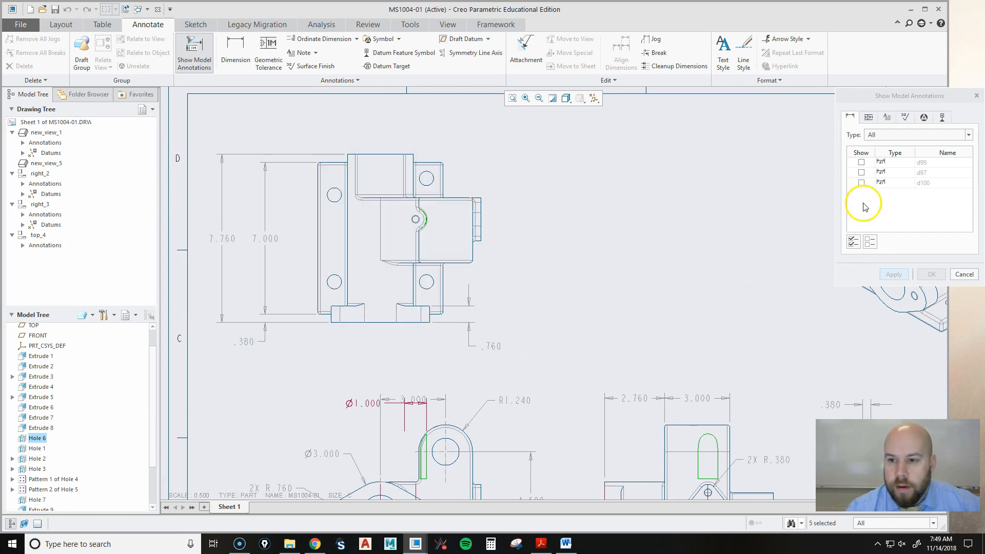
{"action": "left_click", "coordinate": [853, 241]}
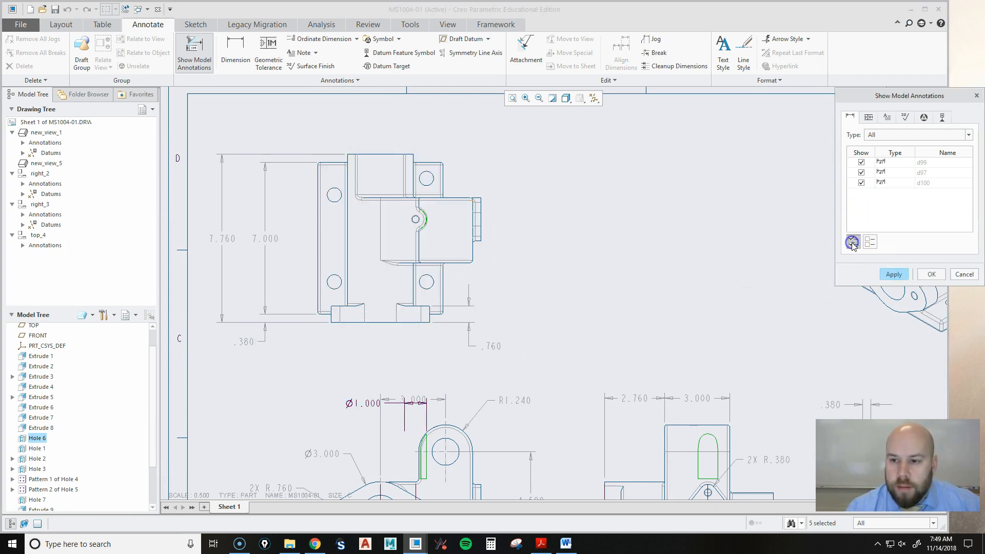
{"action": "left_click", "coordinate": [932, 274]}
Move Hole 6's Ø1.000, 4.760 and 1.620 dimensions to the top view.
{"action": "mouse_move", "coordinate": [506, 270]}
{"action": "middle_mouse_down"}
{"action": "mouse_move", "coordinate": [567, 253]}
{"action": "mouse_move", "coordinate": [692, 93]}
{"action": "mouse_move", "coordinate": [615, 279]}
{"action": "middle_mouse_up"}
{"action": "right_click", "coordinate": [615, 263]}
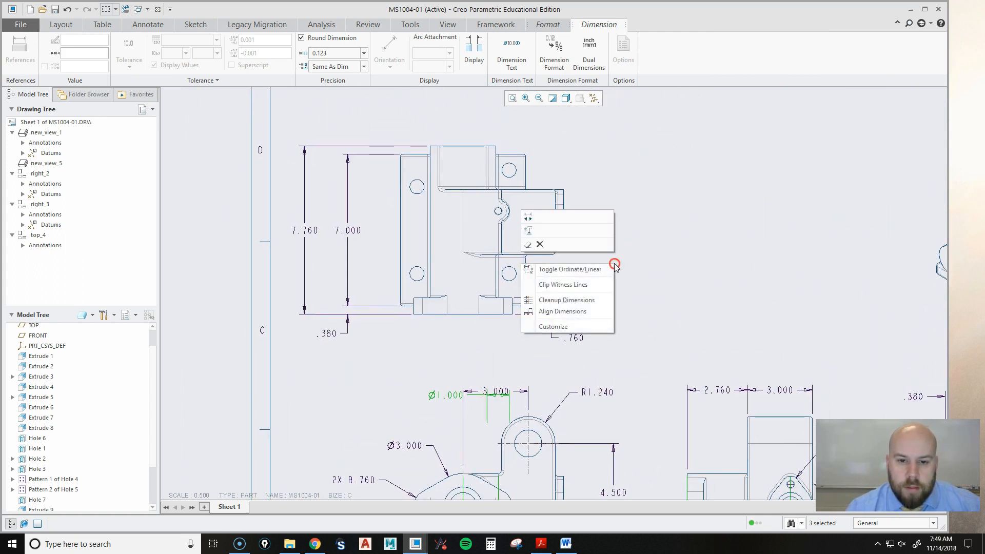
{"action": "left_click", "coordinate": [530, 232]}
{"action": "left_click", "coordinate": [554, 163]}
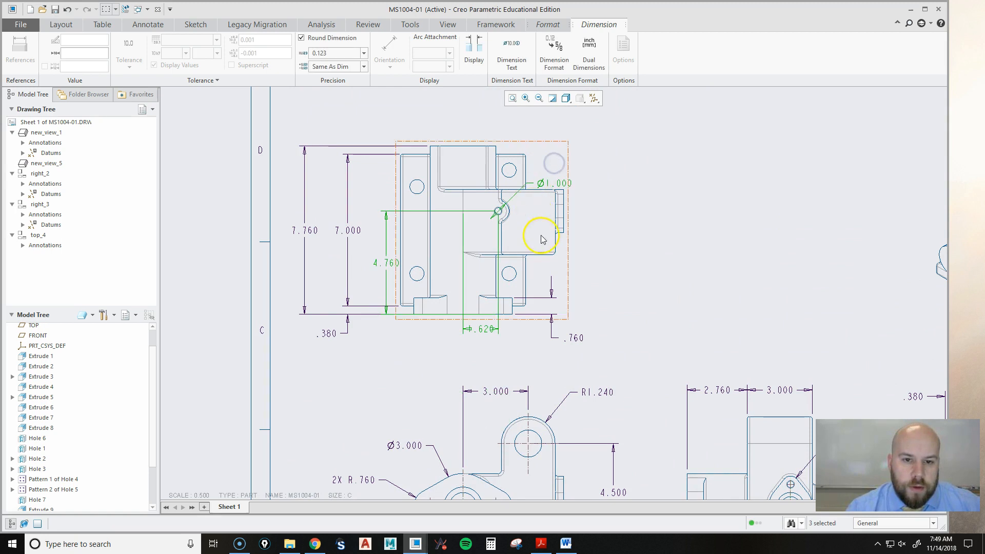
Place the Ø1.000 dimension at the upper right of the top view with one outside arrow and move 4.760 to the right side.
{"action": "middle_click_drag", "start_coordinate": [504, 199], "coordinate": [512, 222]}
{"action": "middle_click_drag", "start_coordinate": [677, 293], "coordinate": [580, 84]}
{"action": "scroll", "coordinate": [429, 211], "scroll_direction": "up", "scroll_amount": 1}
{"action": "mouse_move", "coordinate": [523, 185]}
{"action": "middle_mouse_down"}
{"action": "mouse_move", "coordinate": [564, 286]}
{"action": "mouse_move", "coordinate": [593, 294]}
{"action": "mouse_move", "coordinate": [554, 176]}
{"action": "mouse_move", "coordinate": [516, 182]}
{"action": "mouse_move", "coordinate": [626, 300]}
{"action": "middle_mouse_up"}
{"action": "scroll", "coordinate": [530, 203], "scroll_direction": "down", "scroll_amount": 2}
{"action": "left_click", "coordinate": [650, 202]}
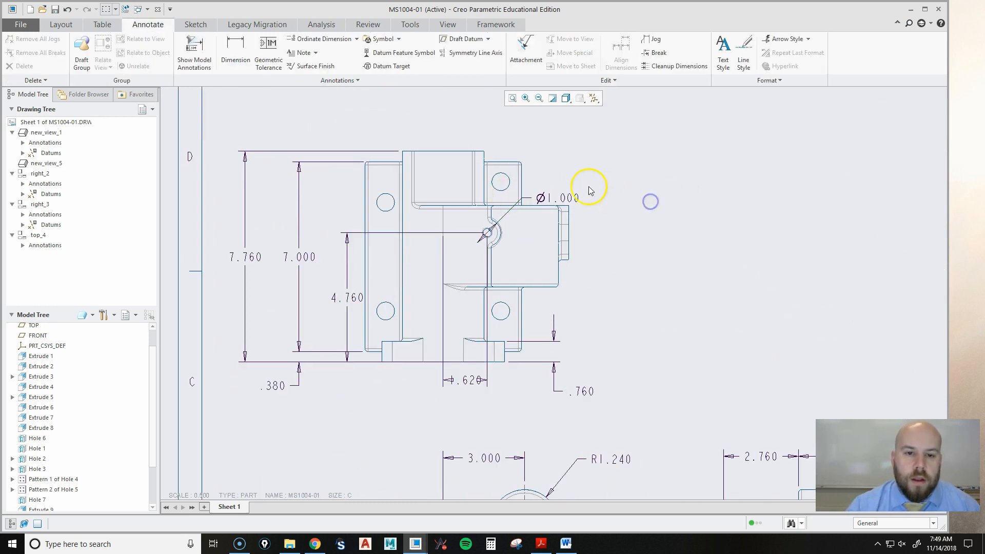
{"action": "left_click", "coordinate": [562, 202]}
{"action": "left_click_drag", "start_coordinate": [562, 202], "coordinate": [607, 278]}
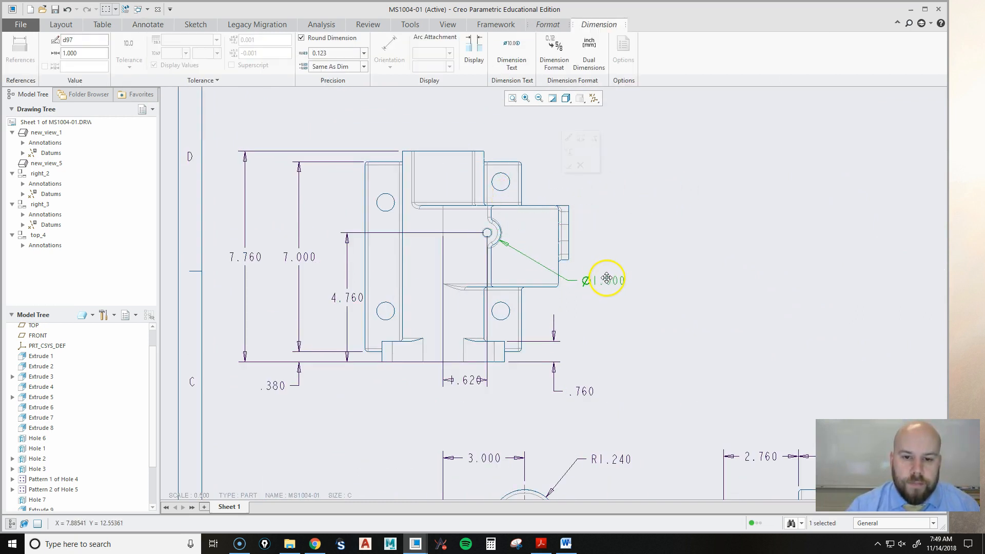
{"action": "left_click", "coordinate": [344, 298]}
{"action": "left_click_drag", "start_coordinate": [348, 299], "coordinate": [654, 297]}
{"action": "left_click", "coordinate": [601, 283]}
{"action": "left_click_drag", "start_coordinate": [599, 281], "coordinate": [623, 189]}
Bring the 4.760 dimension closer to the top view and place the 1.620 text outside its witness lines, below the view.
{"action": "left_click_drag", "start_coordinate": [655, 297], "coordinate": [622, 303]}
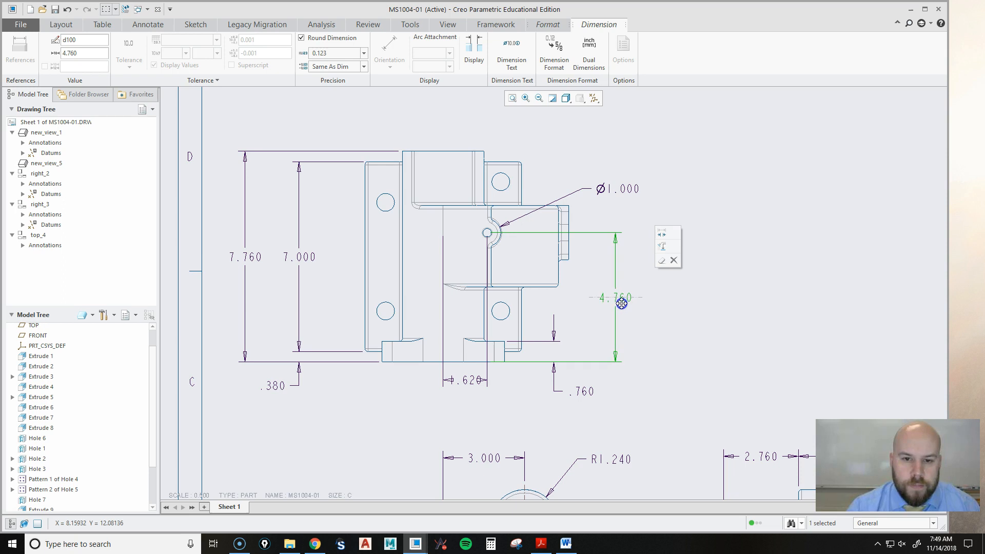
{"action": "left_click", "coordinate": [671, 324]}
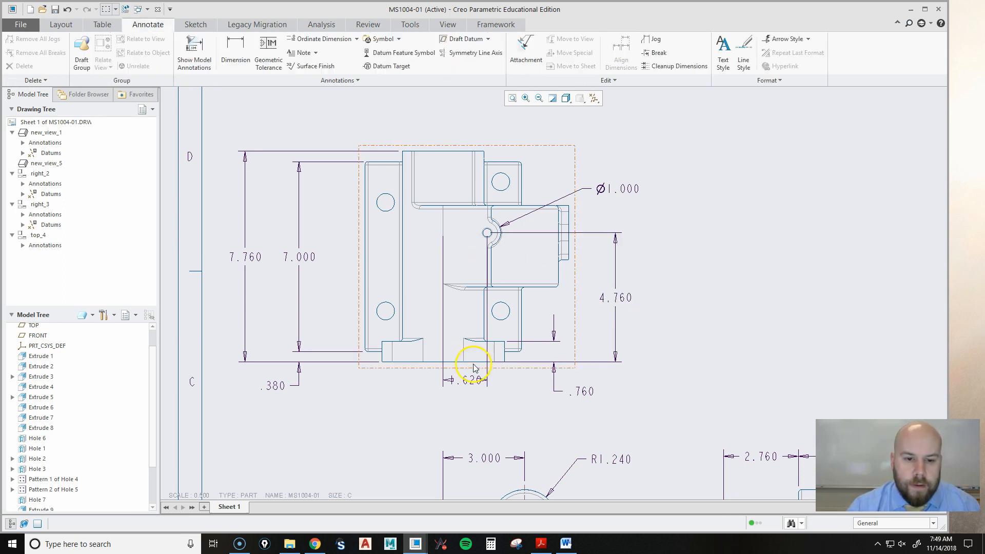
{"action": "left_click", "coordinate": [471, 380]}
{"action": "left_click_drag", "start_coordinate": [470, 379], "coordinate": [419, 391]}
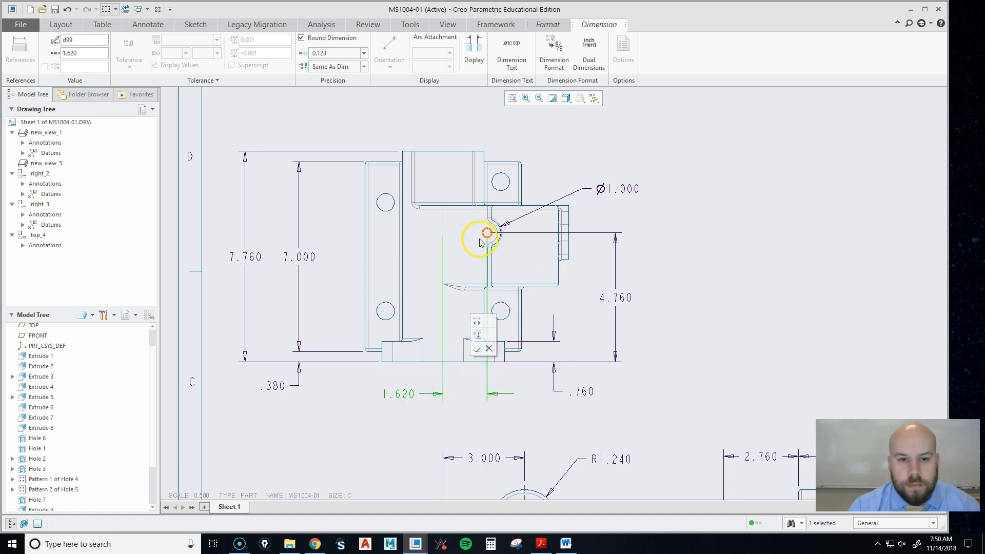
Show the axis centerlines of the Ø1.000 hole feature and the vertical axis at x-origin of the 1.620 dimension in the top view.
{"action": "left_click", "coordinate": [147, 25]}
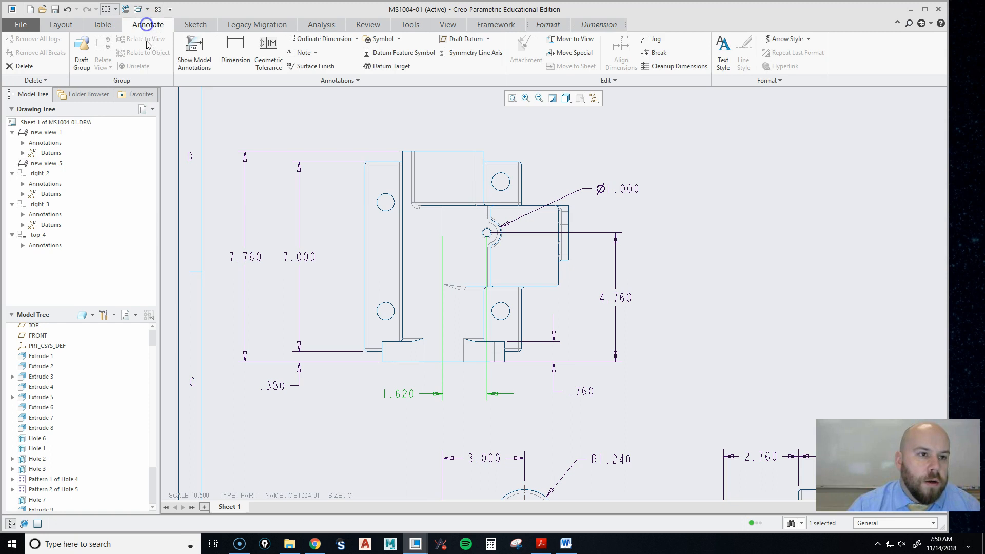
{"action": "left_click", "coordinate": [195, 51]}
{"action": "left_click", "coordinate": [941, 118]}
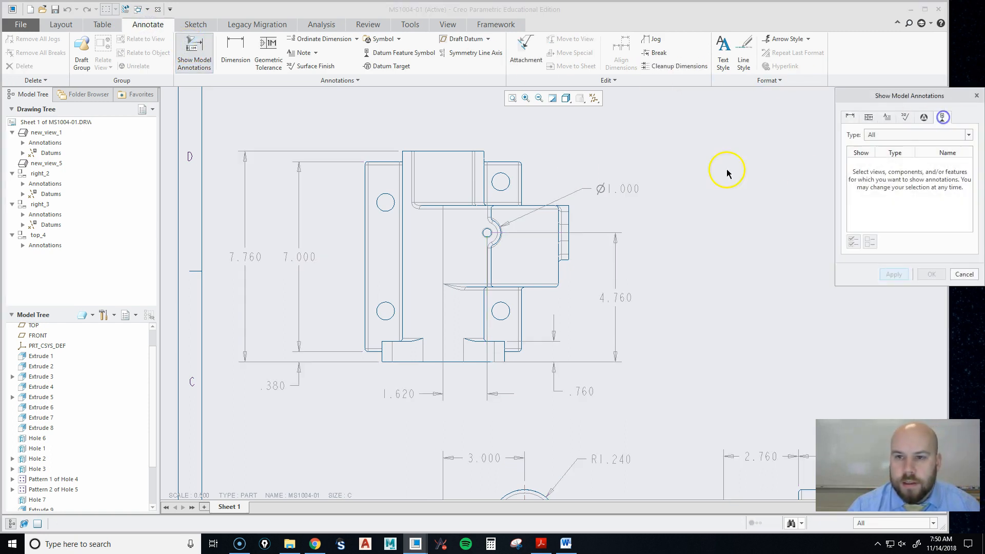
{"action": "left_click", "coordinate": [487, 240]}
{"action": "left_click", "coordinate": [488, 240]}
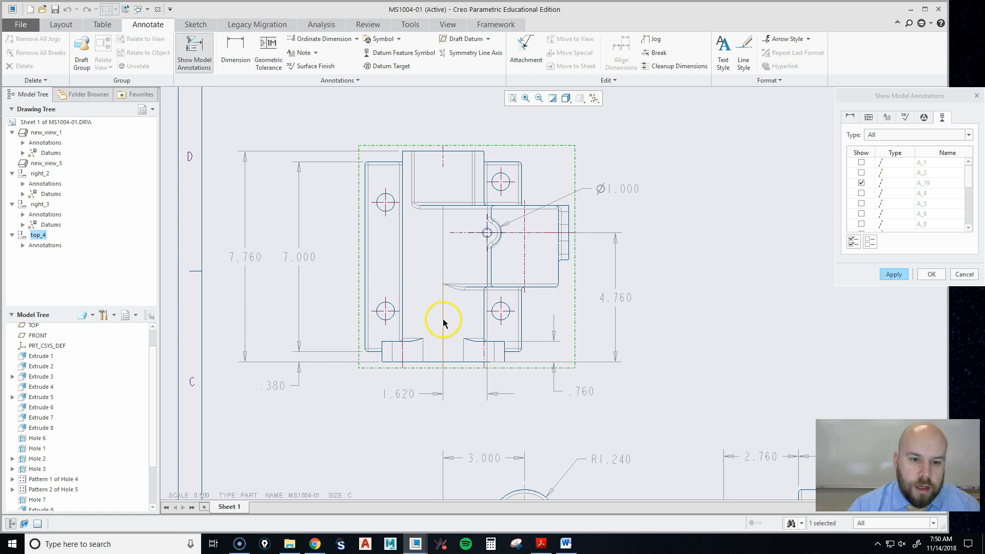
{"action": "left_click", "coordinate": [931, 273]}
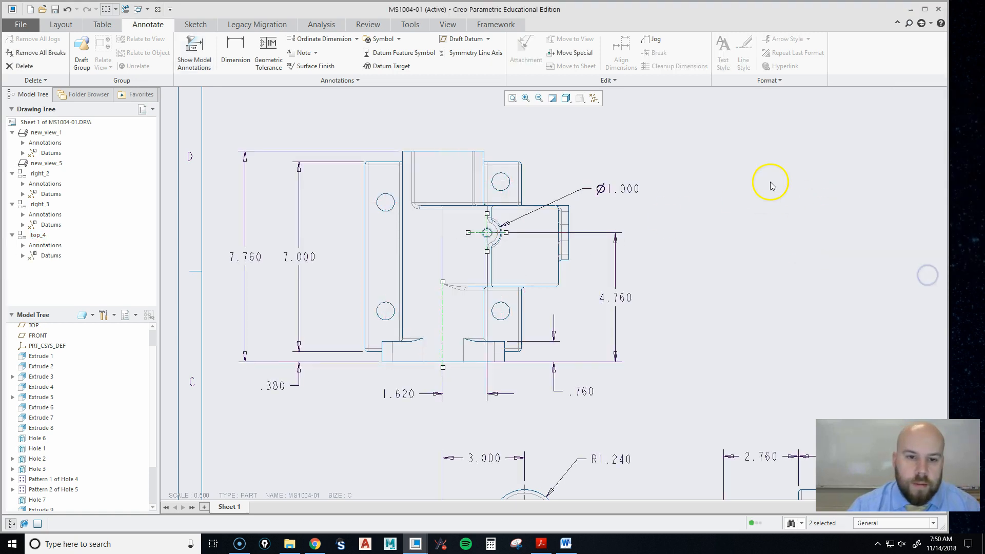
{"action": "left_click", "coordinate": [732, 285]}
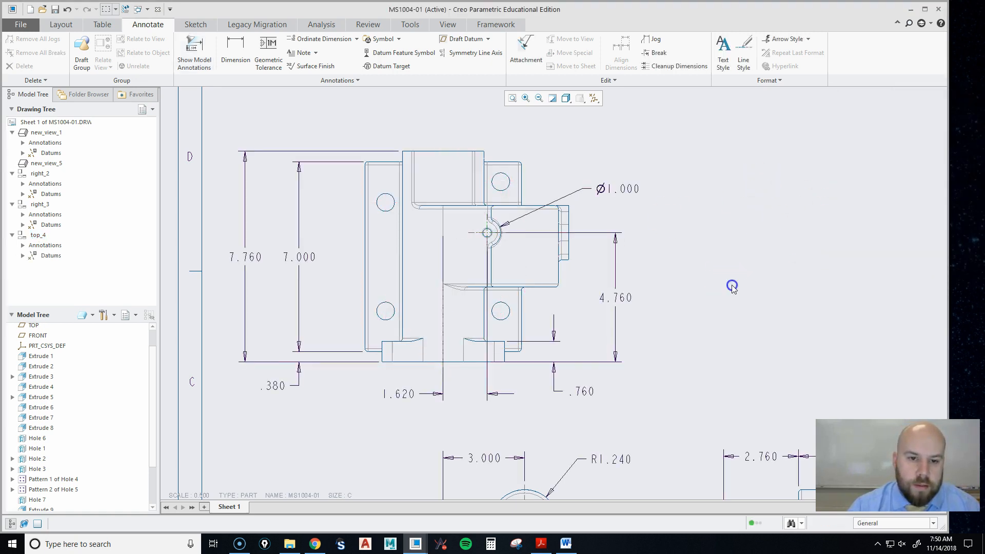
Extend the vertical centerline in the top view upward until it passes just beyond the part's upper edge.
{"action": "left_click", "coordinate": [443, 311]}
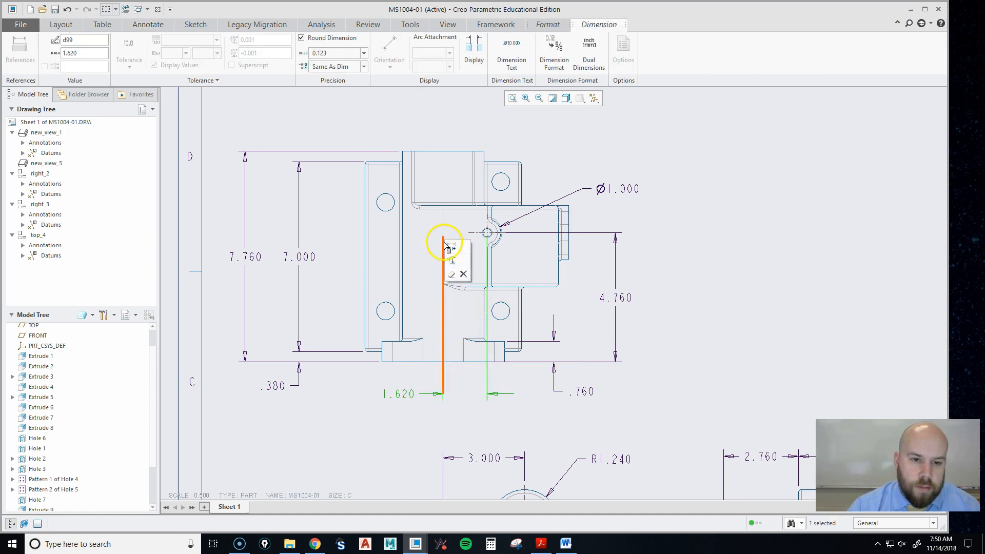
{"action": "left_click", "coordinate": [446, 340]}
{"action": "left_click_drag", "start_coordinate": [443, 283], "coordinate": [460, 146]}
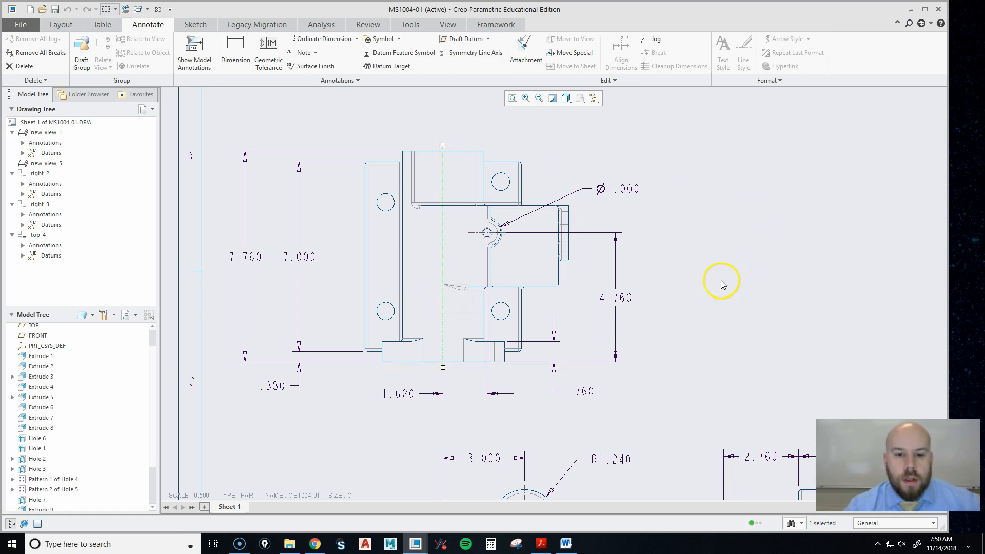
Move the 1.620 dimension above the top view with its text outside, and shorten its witness lines at the hole and the vertical centerline.
{"action": "left_click", "coordinate": [487, 378]}
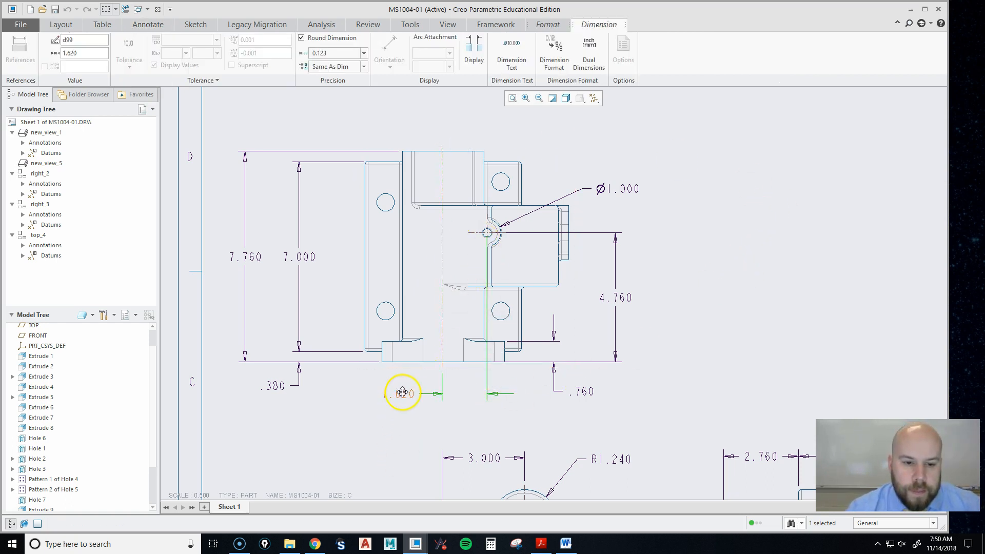
{"action": "left_click_drag", "start_coordinate": [400, 404], "coordinate": [517, 121]}
{"action": "left_click_drag", "start_coordinate": [488, 232], "coordinate": [496, 207]}
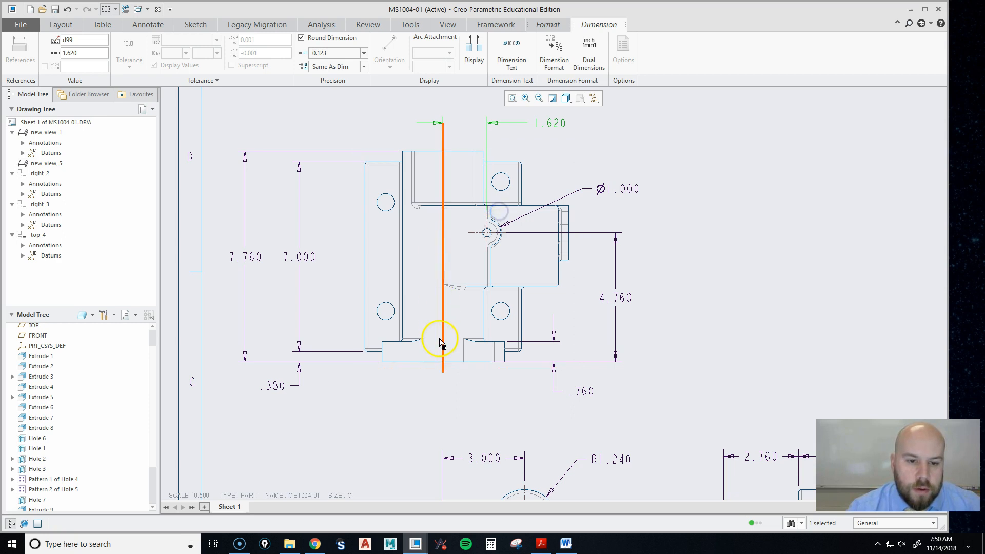
{"action": "left_click_drag", "start_coordinate": [442, 374], "coordinate": [413, 147]}
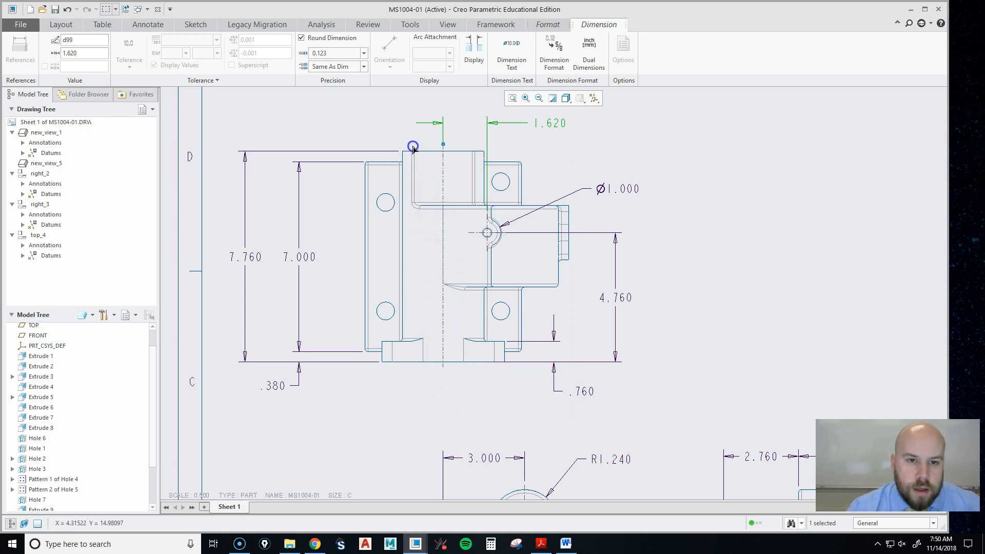
{"action": "mouse_move", "coordinate": [558, 123]}
{"action": "left_mouse_down"}
{"action": "mouse_move", "coordinate": [535, 124]}
{"action": "mouse_move", "coordinate": [533, 116]}
{"action": "left_mouse_up"}
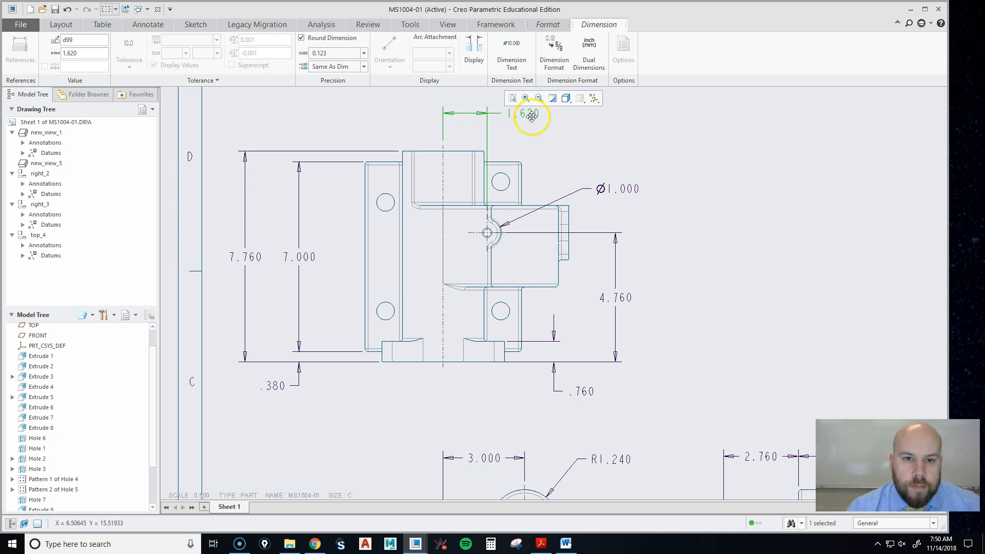
{"action": "left_click", "coordinate": [626, 132]}
{"action": "scroll", "coordinate": [744, 334], "scroll_direction": "down", "scroll_amount": 1}
{"action": "scroll", "coordinate": [734, 313], "scroll_direction": "down", "scroll_amount": 2}
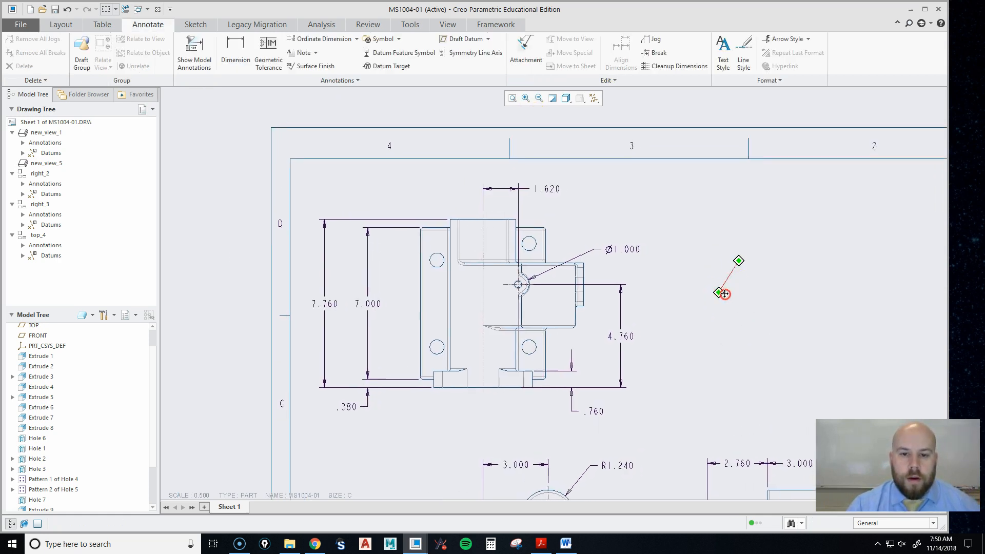
Show the model annotations of Hole 1 on the drawing: both bore diameters in the front view and the counterbore depth in the adjacent view.
{"action": "scroll", "coordinate": [591, 287], "scroll_direction": "down", "scroll_amount": 1}
{"action": "mouse_move", "coordinate": [722, 270]}
{"action": "middle_mouse_down"}
{"action": "mouse_move", "coordinate": [627, 251]}
{"action": "mouse_move", "coordinate": [711, 346]}
{"action": "middle_mouse_up"}
{"action": "mouse_move", "coordinate": [672, 313]}
{"action": "middle_mouse_down"}
{"action": "mouse_move", "coordinate": [574, 154]}
{"action": "mouse_move", "coordinate": [650, 205]}
{"action": "middle_mouse_up"}
{"action": "middle_click_drag", "start_coordinate": [627, 238], "coordinate": [633, 251]}
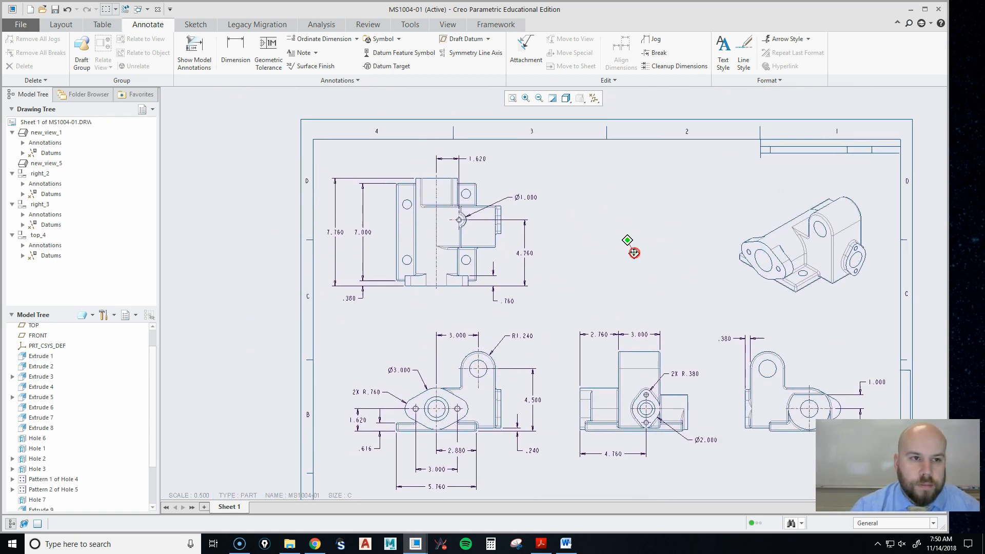
{"action": "left_click", "coordinate": [194, 63]}
{"action": "scroll", "coordinate": [33, 436], "scroll_direction": "down", "scroll_amount": 2}
{"action": "left_click", "coordinate": [36, 403]}
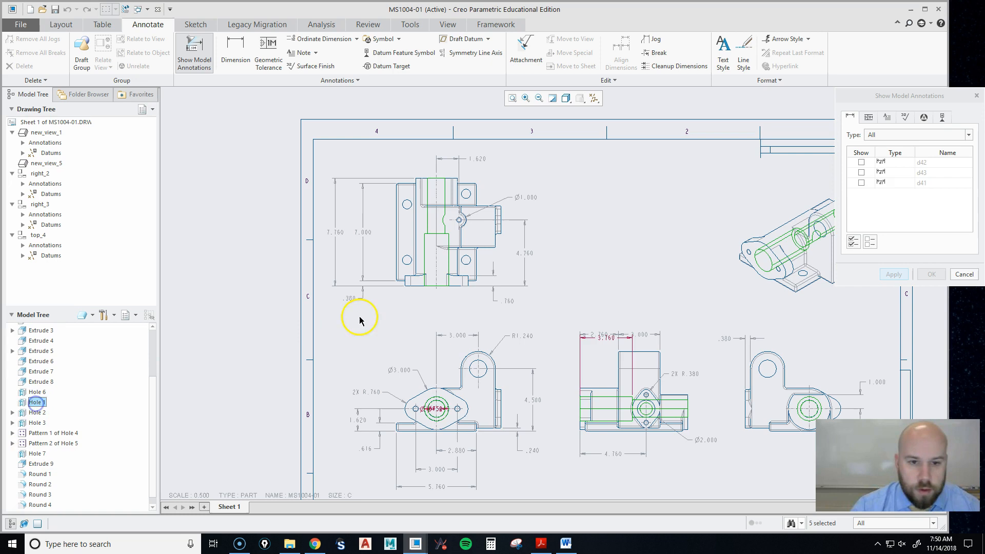
{"action": "scroll", "coordinate": [479, 387], "scroll_direction": "down", "scroll_amount": 3}
{"action": "scroll", "coordinate": [467, 361], "scroll_direction": "down", "scroll_amount": 2}
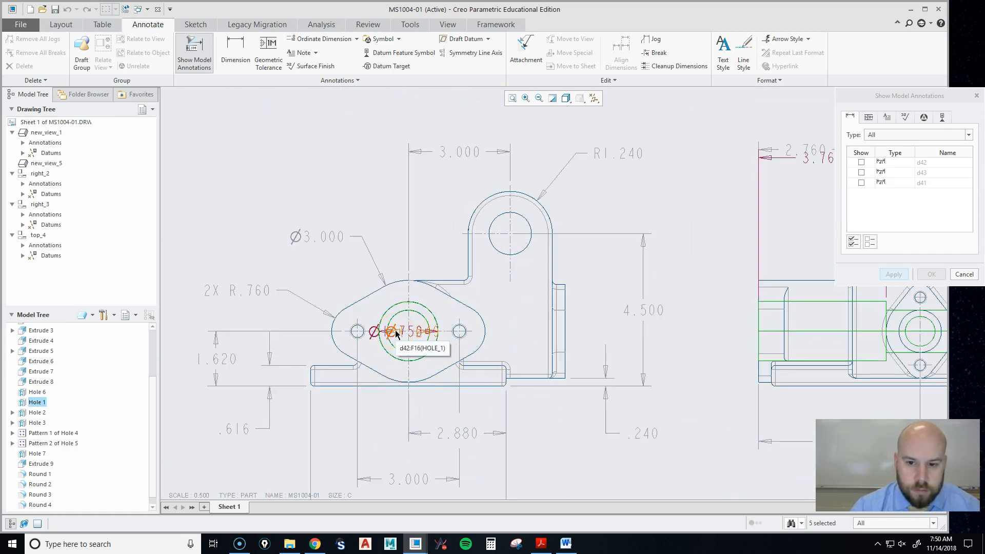
{"action": "scroll", "coordinate": [331, 368], "scroll_direction": "up", "scroll_amount": 3}
{"action": "left_click", "coordinate": [580, 259]}
{"action": "scroll", "coordinate": [382, 336], "scroll_direction": "down", "scroll_amount": 2}
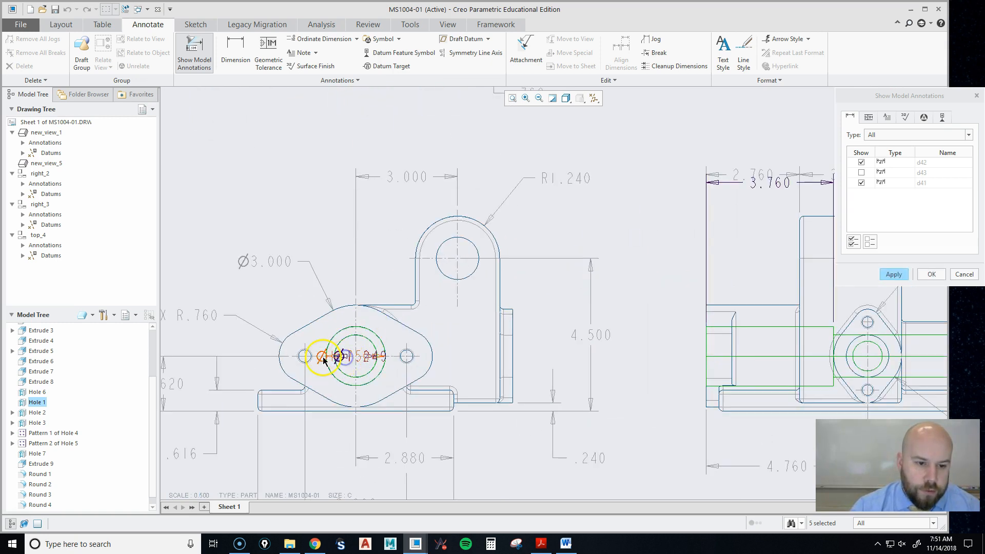
{"action": "left_click", "coordinate": [937, 275]}
Move the 3.760 depth dimension outside the adjacent view and place the Ø1.249 and Ø1.750 diameters above the Ø3.000 dimension.
{"action": "left_click", "coordinate": [341, 356]}
{"action": "left_click", "coordinate": [242, 193]}
{"action": "left_click", "coordinate": [778, 183]}
{"action": "left_click_drag", "start_coordinate": [769, 183], "coordinate": [677, 229]}
{"action": "left_click", "coordinate": [338, 367]}
{"action": "left_click_drag", "start_coordinate": [340, 359], "coordinate": [299, 171]}
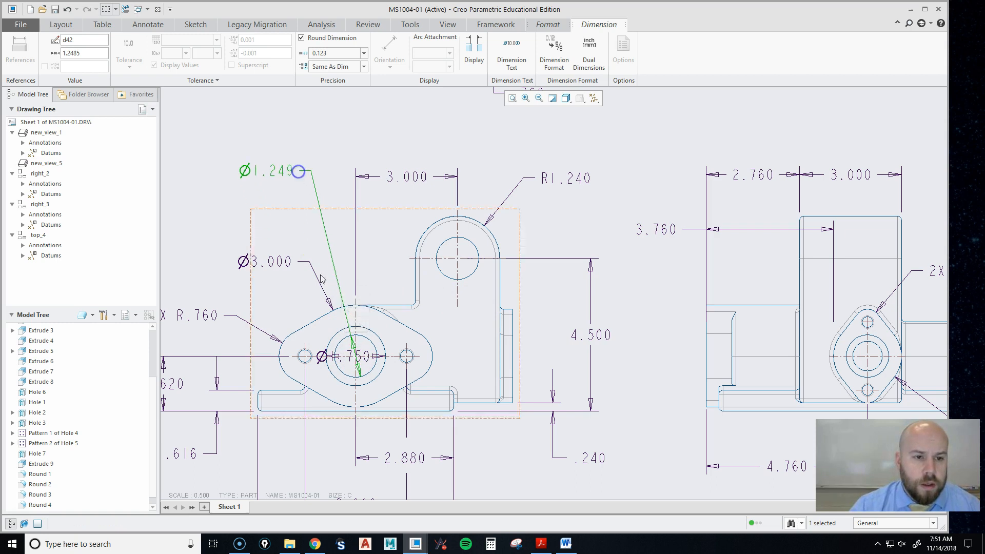
{"action": "left_click", "coordinate": [336, 355]}
{"action": "left_click_drag", "start_coordinate": [340, 356], "coordinate": [241, 218]}
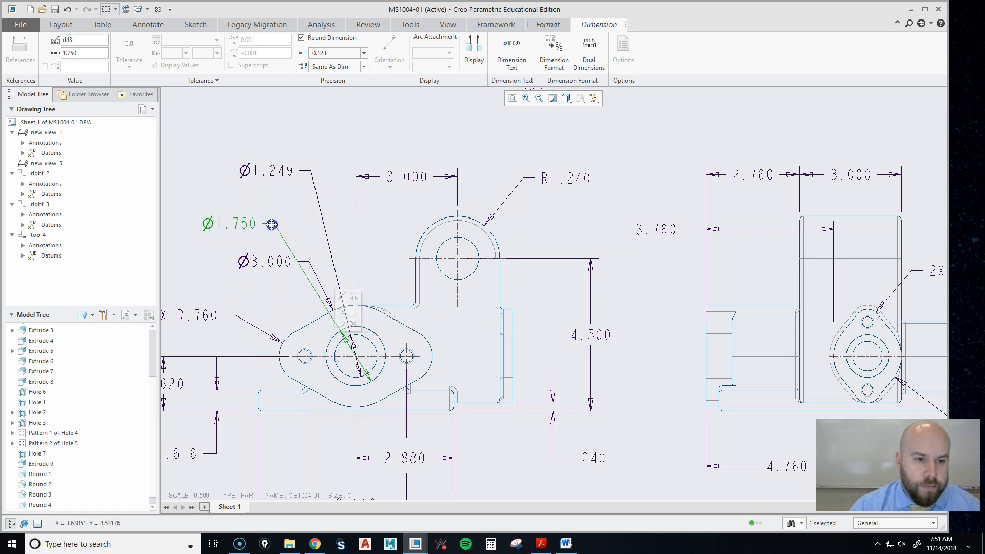
{"action": "left_click", "coordinate": [299, 137]}
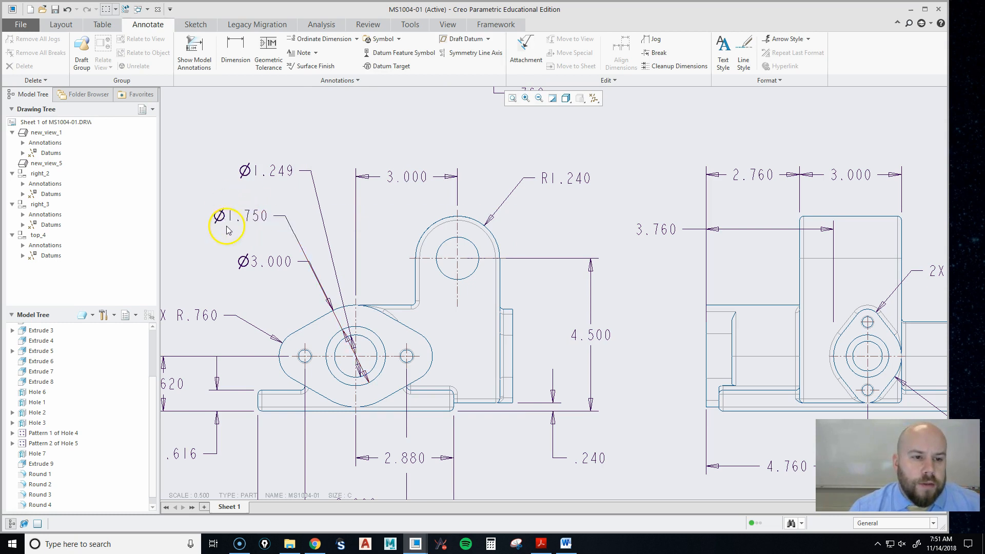
Look up the symbolic names of the Hole 1 diameter and depth dimensions and check the dimension text options.
{"action": "left_click", "coordinate": [261, 175]}
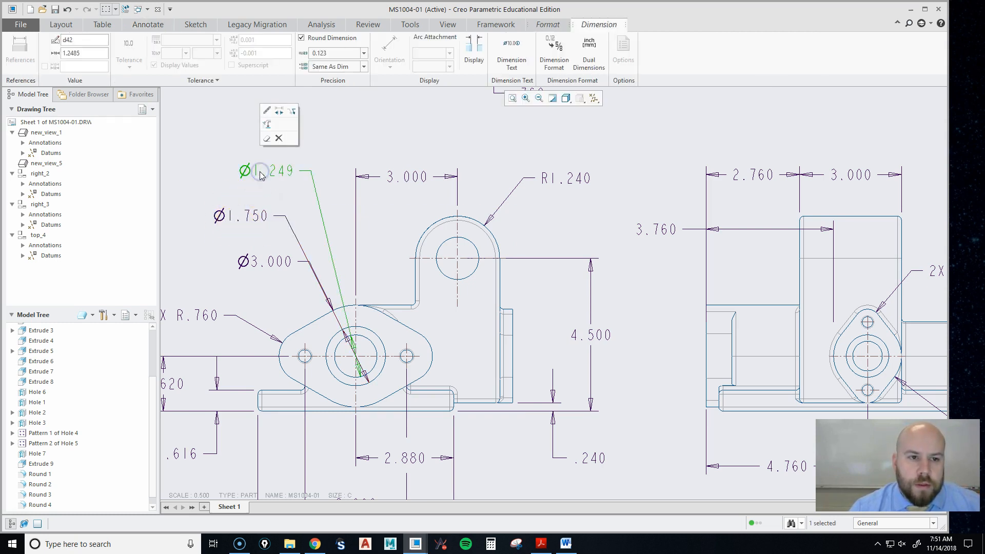
{"action": "left_click", "coordinate": [518, 58]}
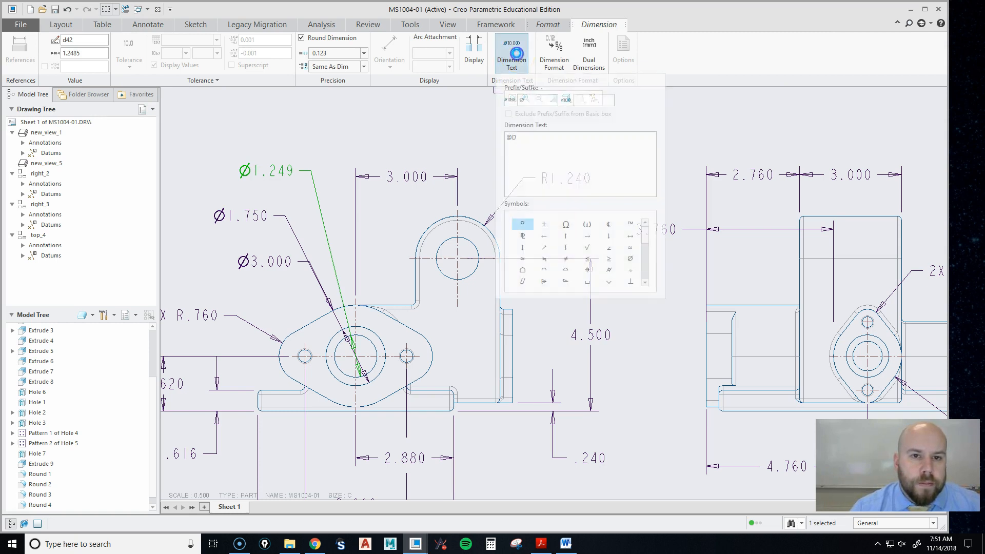
{"action": "left_click", "coordinate": [699, 121]}
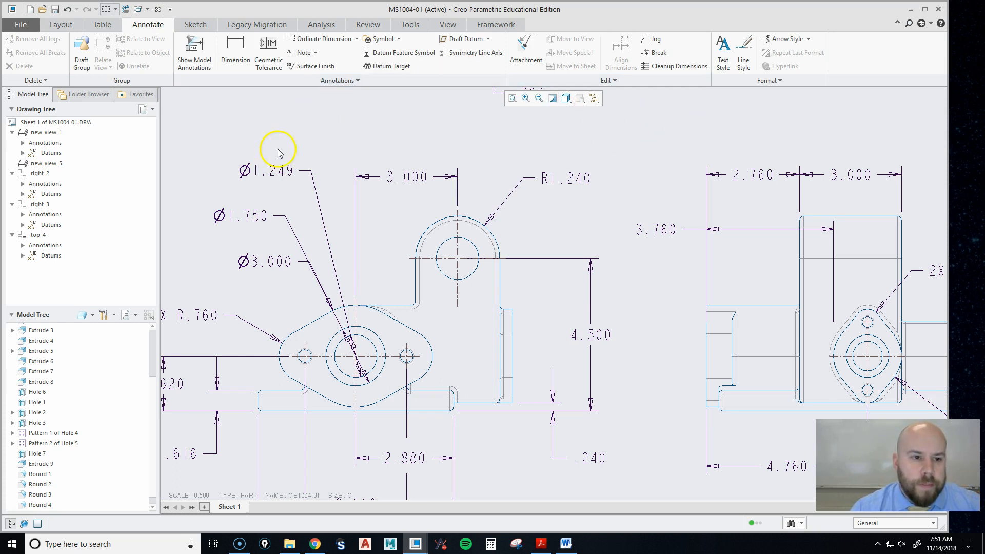
{"action": "left_click", "coordinate": [254, 218]}
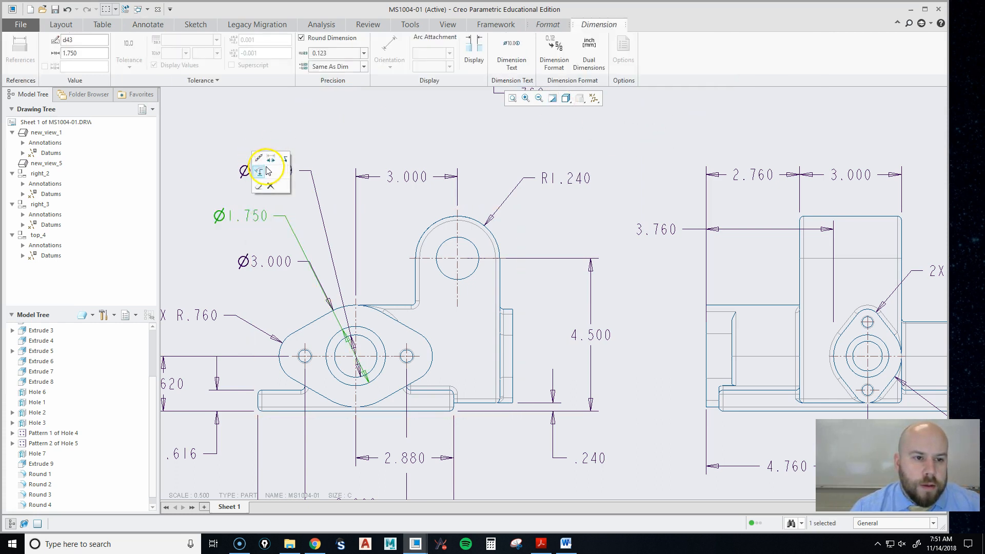
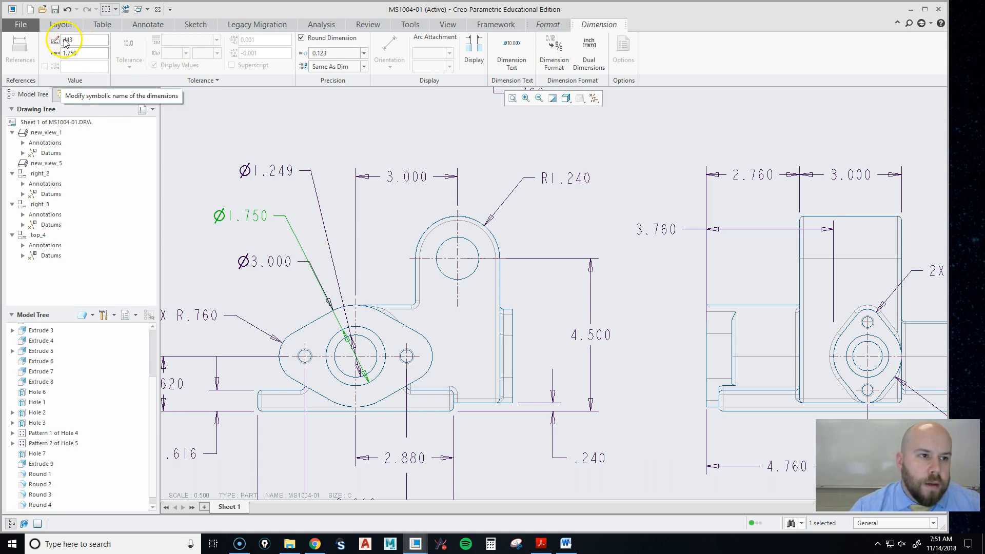
{"action": "left_click", "coordinate": [660, 229]}
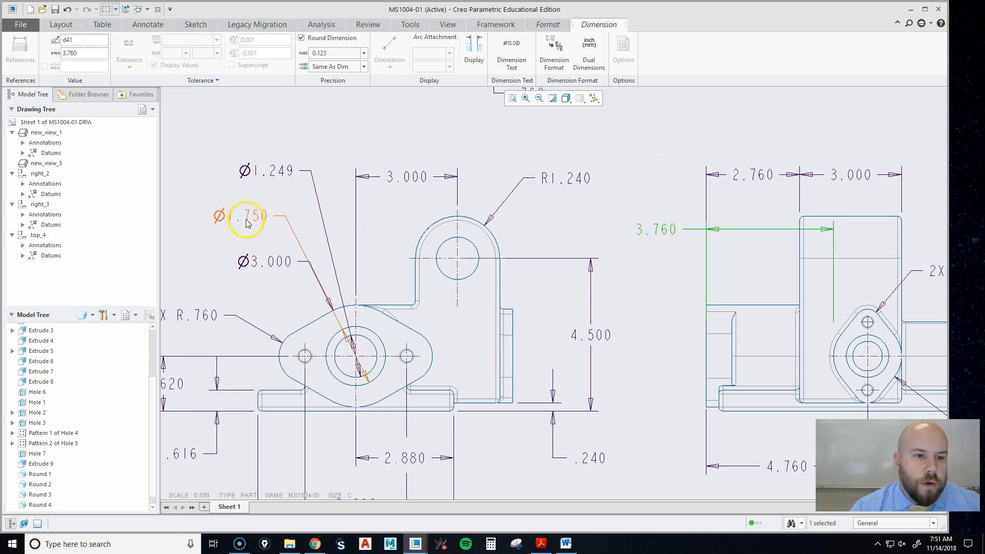
Add a second line to the Ø1.249 dimension text with the counterbore symbol and a reference to dimension &D43.
{"action": "left_click", "coordinate": [270, 175]}
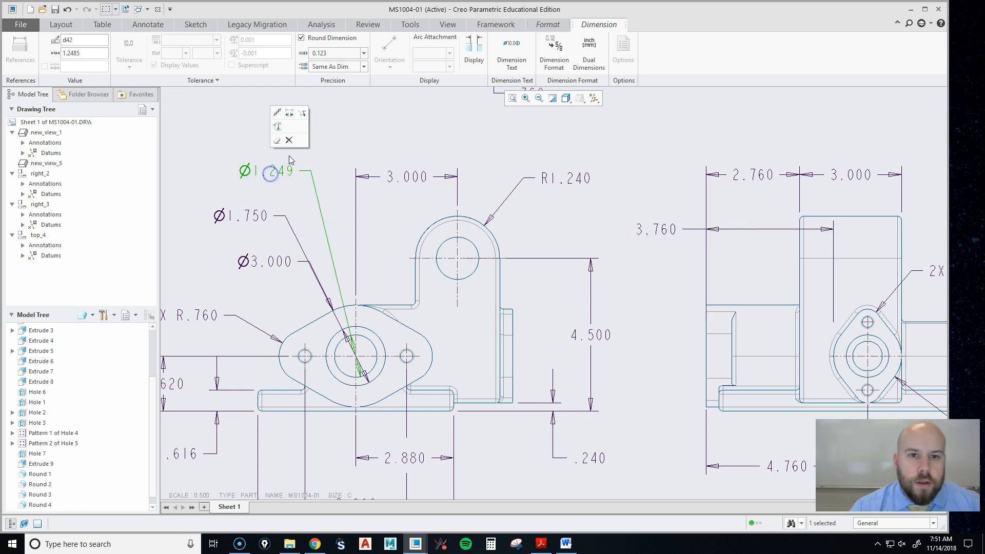
{"action": "left_click", "coordinate": [511, 51]}
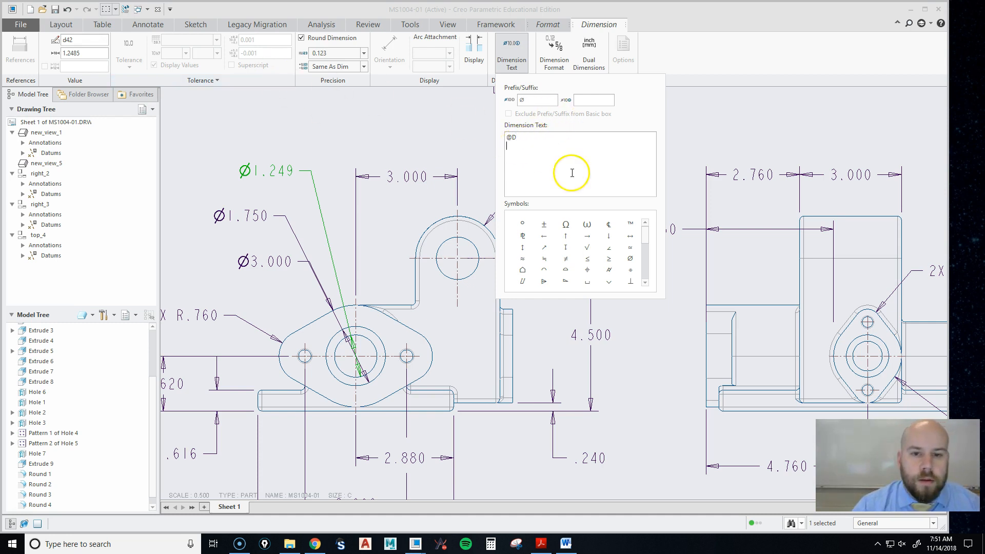
{"action": "left_click", "coordinate": [587, 283]}
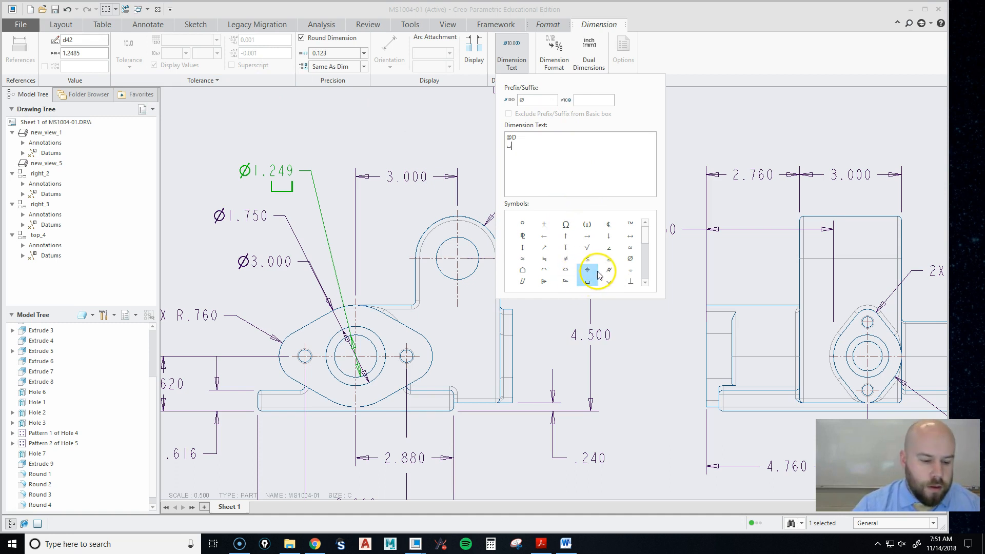
{"action": "type", "text": "&D41"}
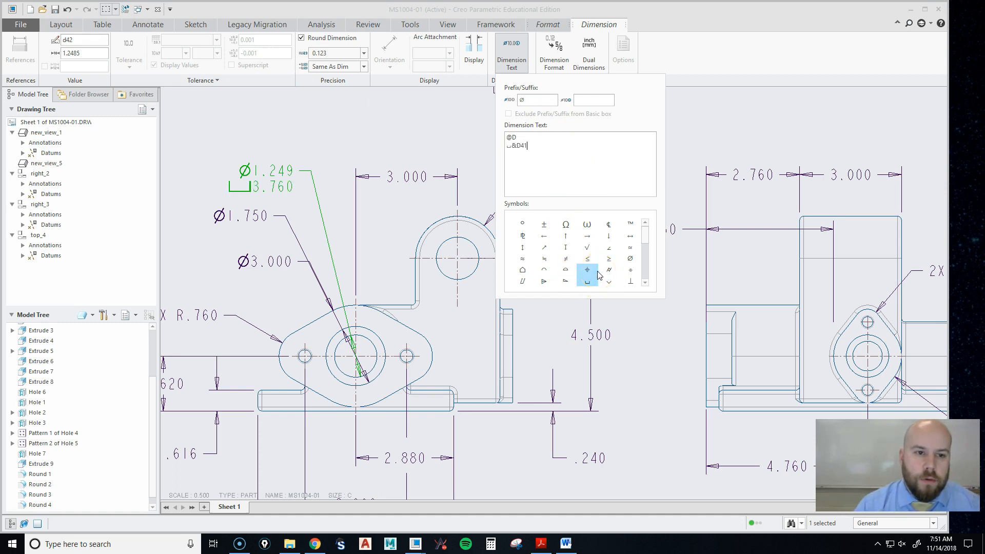
{"action": "key", "text": "BackSpace"}
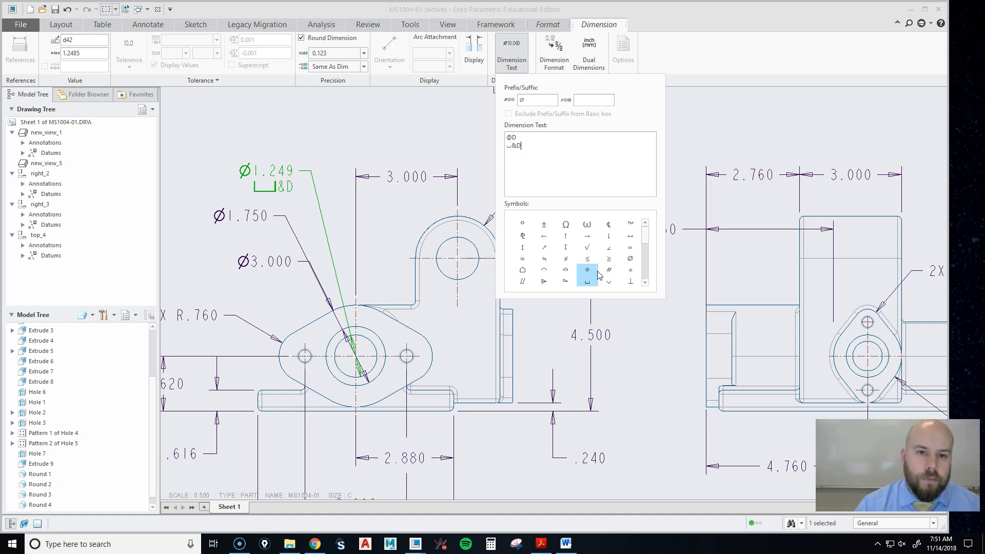
{"action": "left_click", "coordinate": [529, 146]}
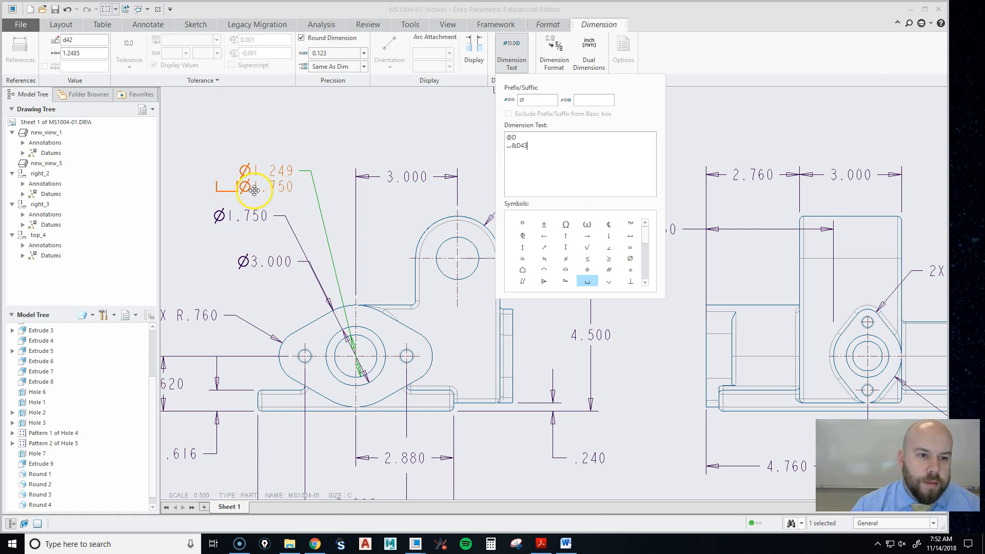
{"action": "left_click", "coordinate": [529, 146]}
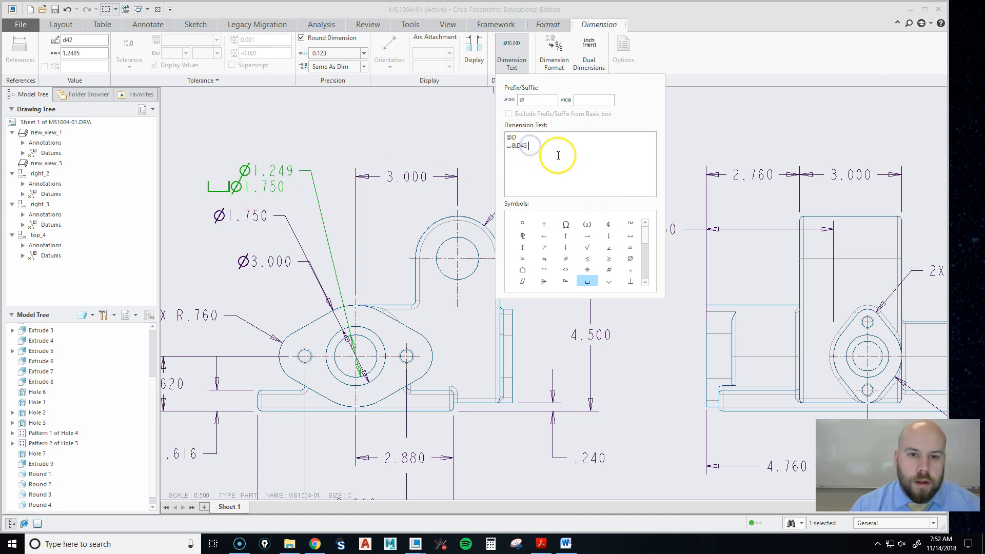
Append the depth symbol and &d41 to the callout's second line, changing the diameter reference to &d43 with a space after it.
{"action": "left_click", "coordinate": [566, 248]}
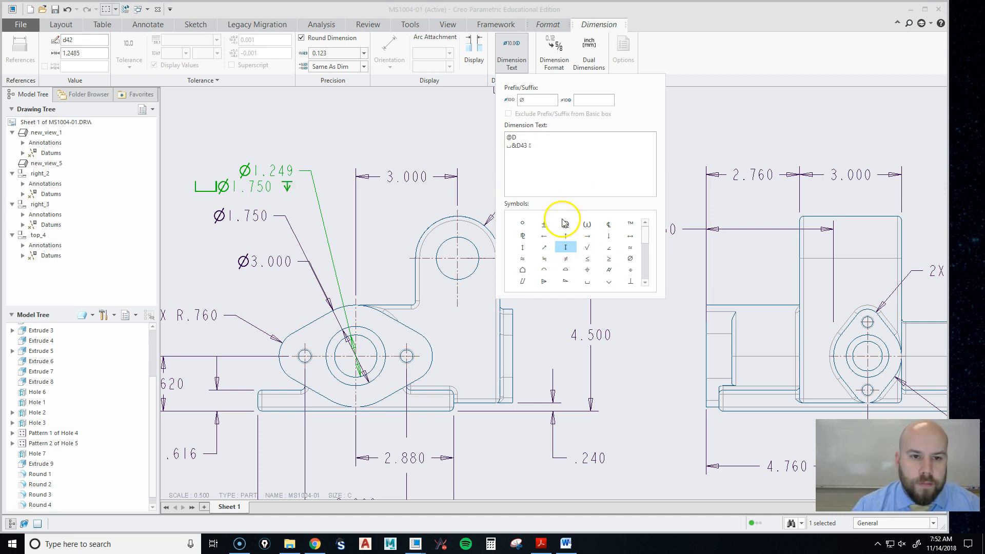
{"action": "type", "text": "&d41"}
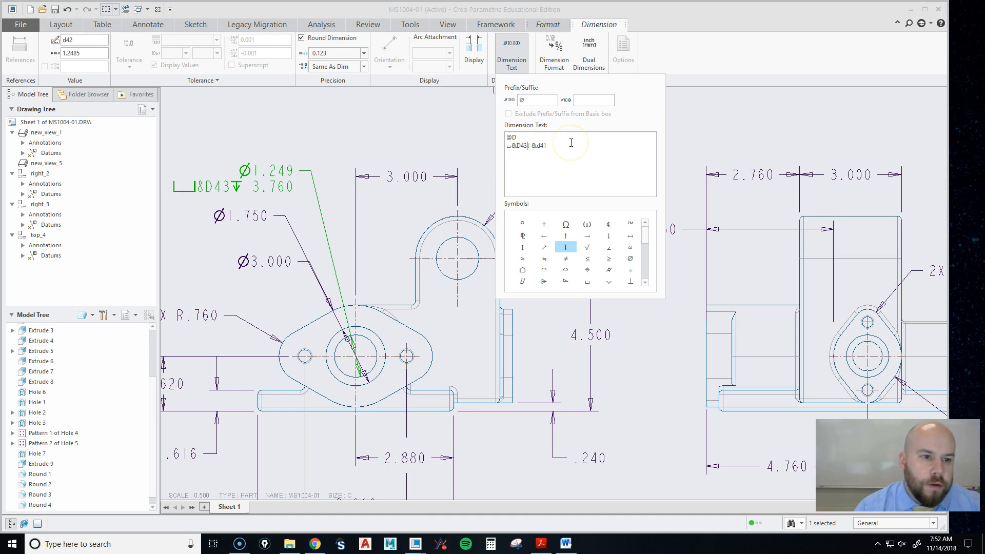
{"action": "key", "text": "BackSpace"}
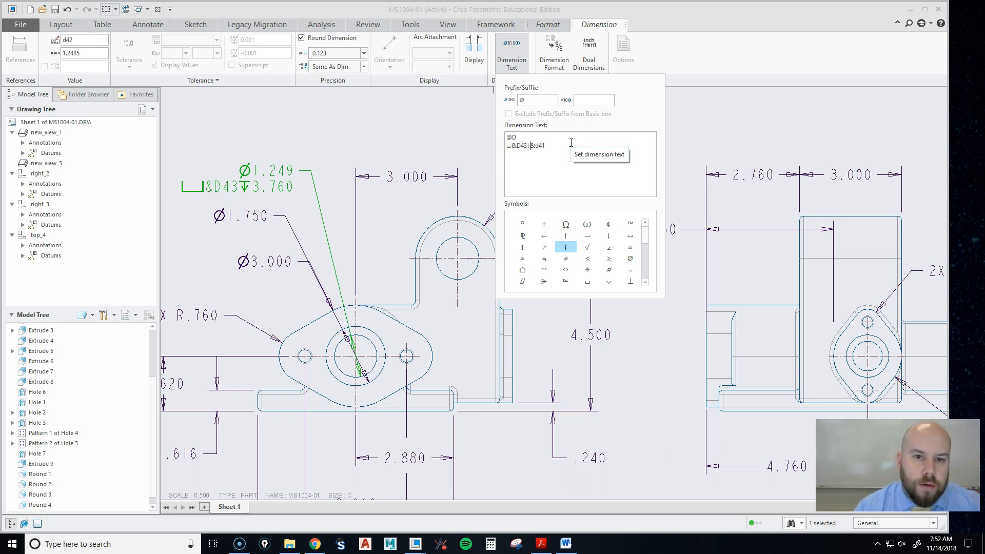
{"action": "left_click", "coordinate": [533, 145]}
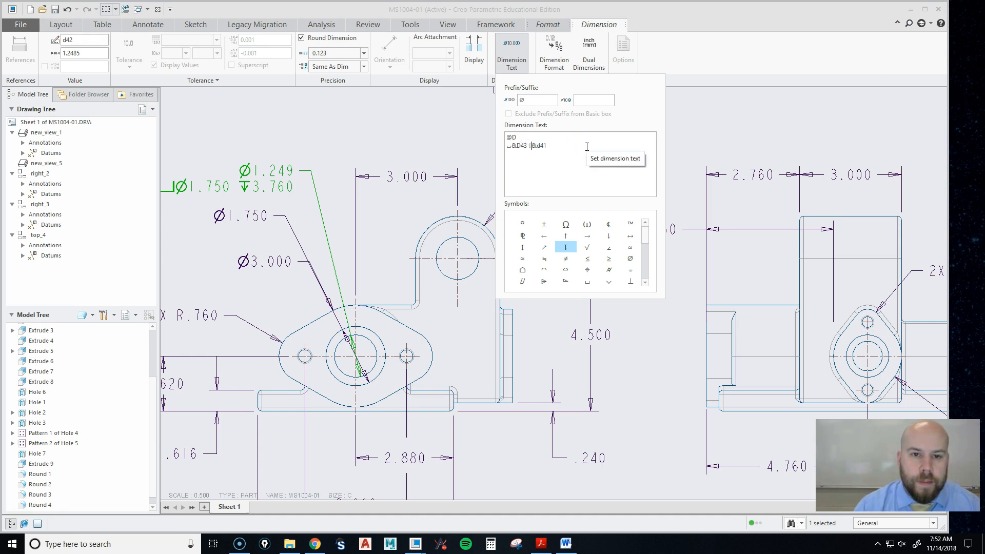
{"action": "key", "text": "BackSpace"}
{"action": "type", "text": "d"}
{"action": "left_click", "coordinate": [529, 145]}
{"action": "key", "text": "BackSpace"}
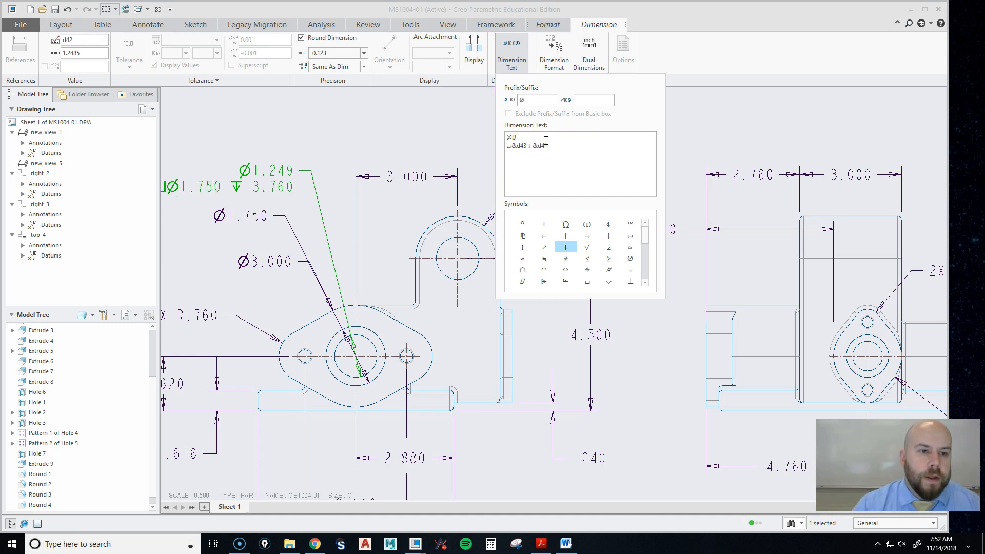
{"action": "left_click", "coordinate": [505, 59]}
Delete the separate Ø1.750 counterbore diameter and 3.760 depth dimensions from the two views.
{"action": "scroll", "coordinate": [441, 148], "scroll_direction": "down", "scroll_amount": 1}
{"action": "left_click", "coordinate": [285, 202]}
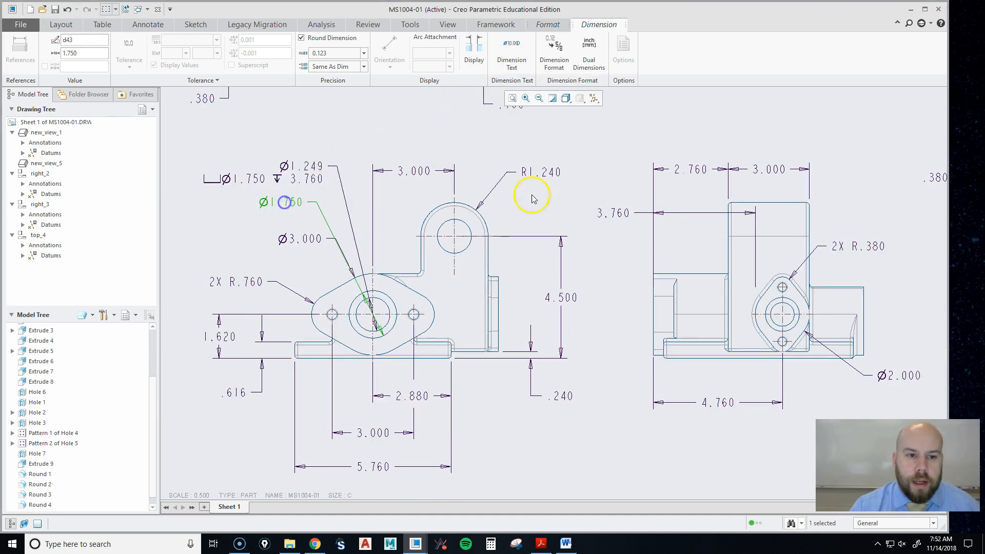
{"action": "left_click", "coordinate": [615, 213], "text": "ctrl"}
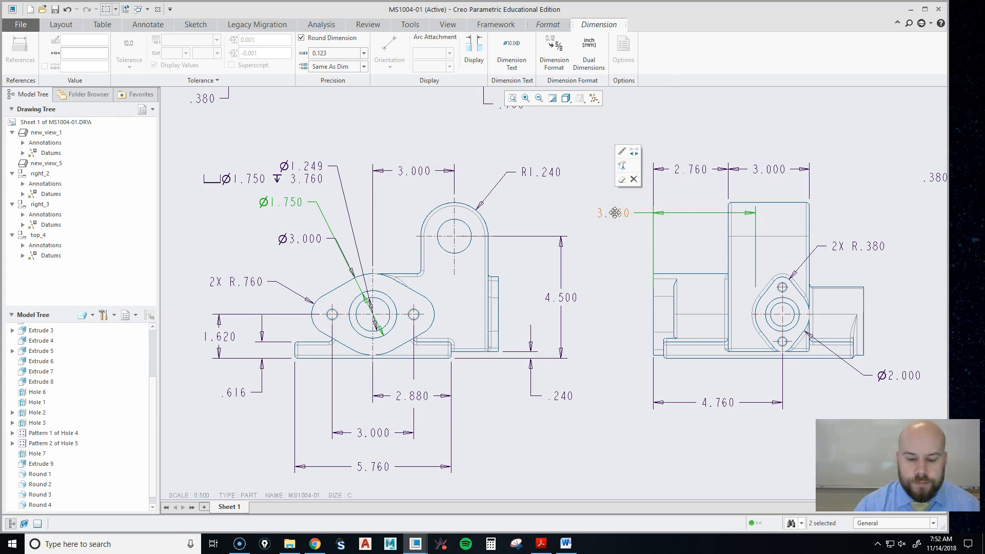
{"action": "left_click", "coordinate": [617, 217]}
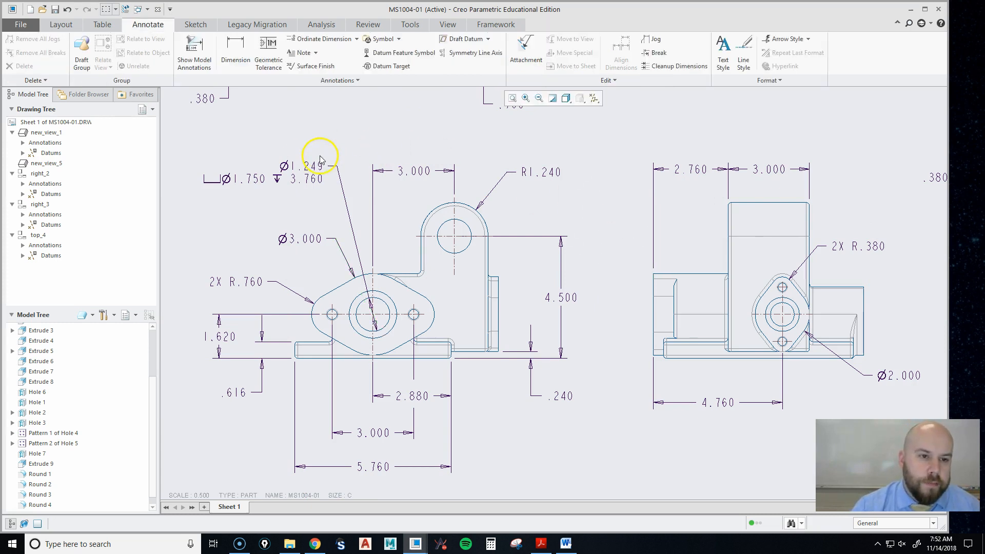
Move the combined Ø1.249 counterbore callout down, closer to the Ø3.000 dimension in the front view.
{"action": "left_click", "coordinate": [302, 166]}
{"action": "left_click_drag", "start_coordinate": [302, 166], "coordinate": [309, 193]}
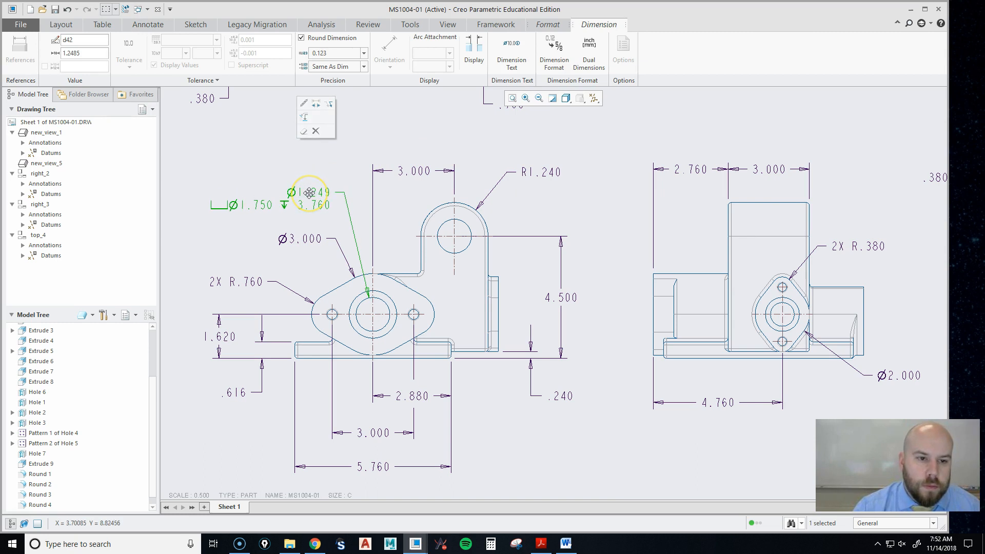
{"action": "left_click", "coordinate": [208, 153]}
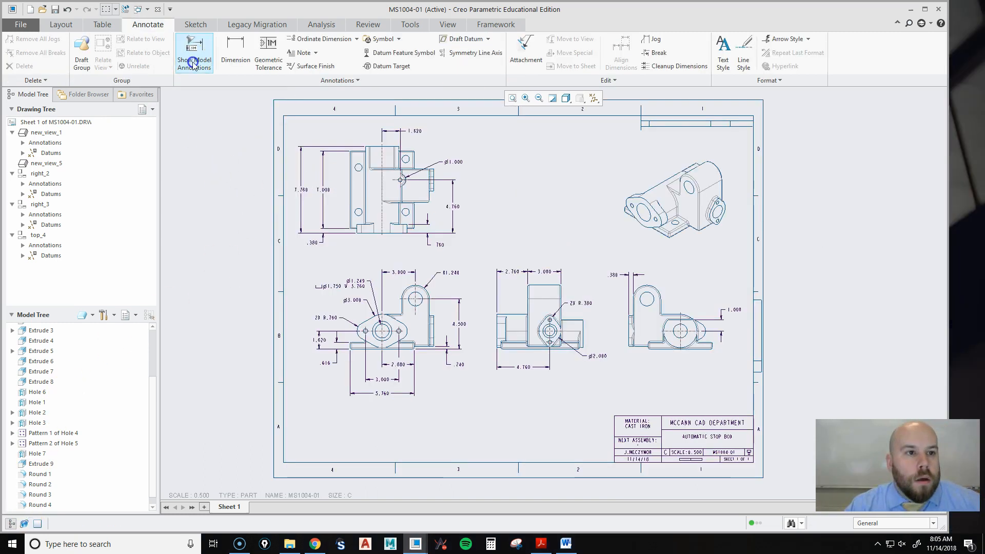
Show the model diameter dimension of Hole 2 on the rounded upper boss in the front view.
{"action": "left_click", "coordinate": [194, 53]}
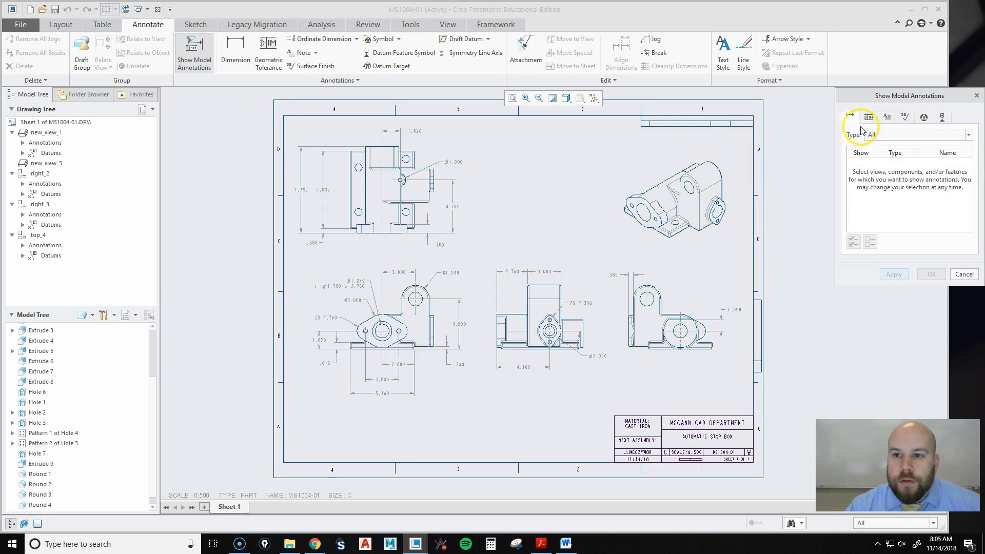
{"action": "left_click", "coordinate": [37, 403]}
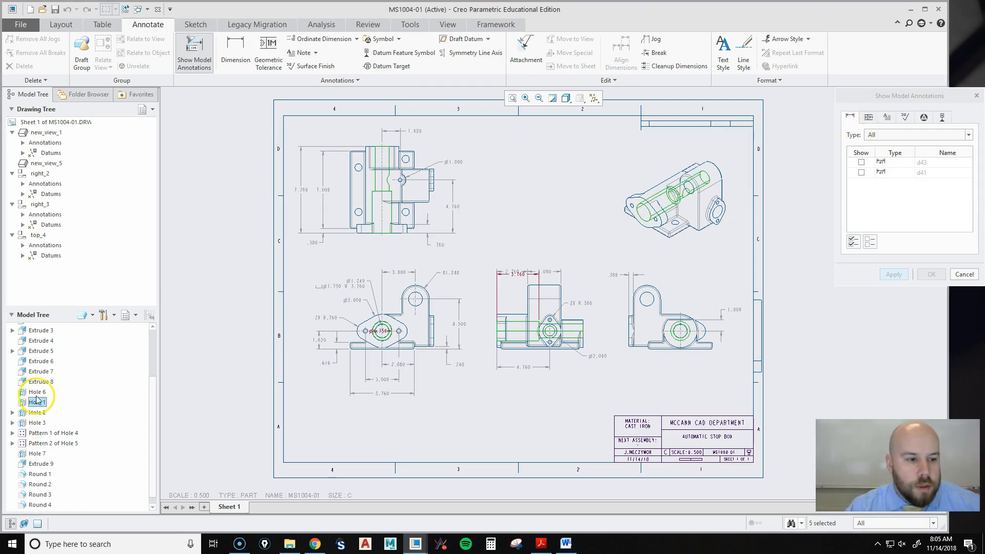
{"action": "scroll", "coordinate": [372, 331], "scroll_direction": "up", "scroll_amount": 1}
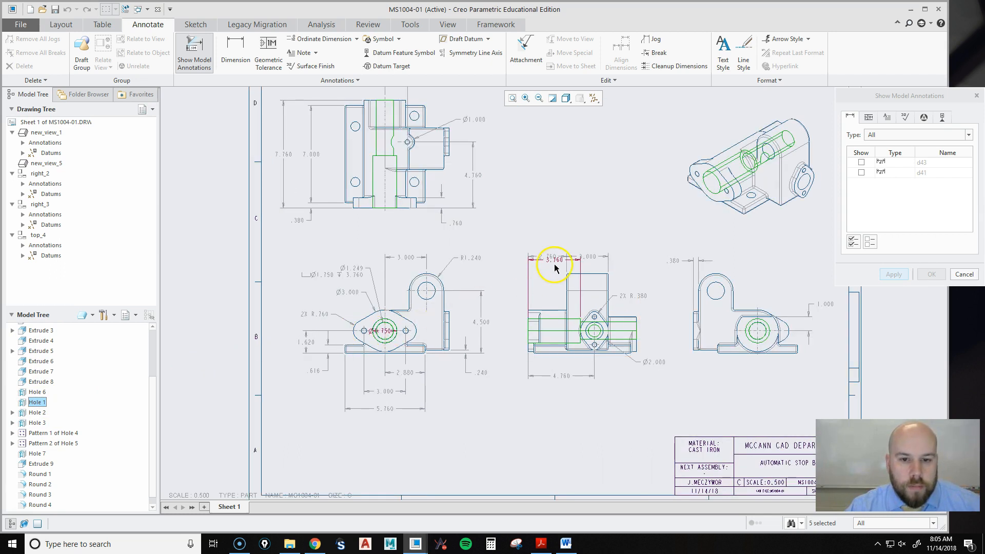
{"action": "left_click", "coordinate": [37, 412]}
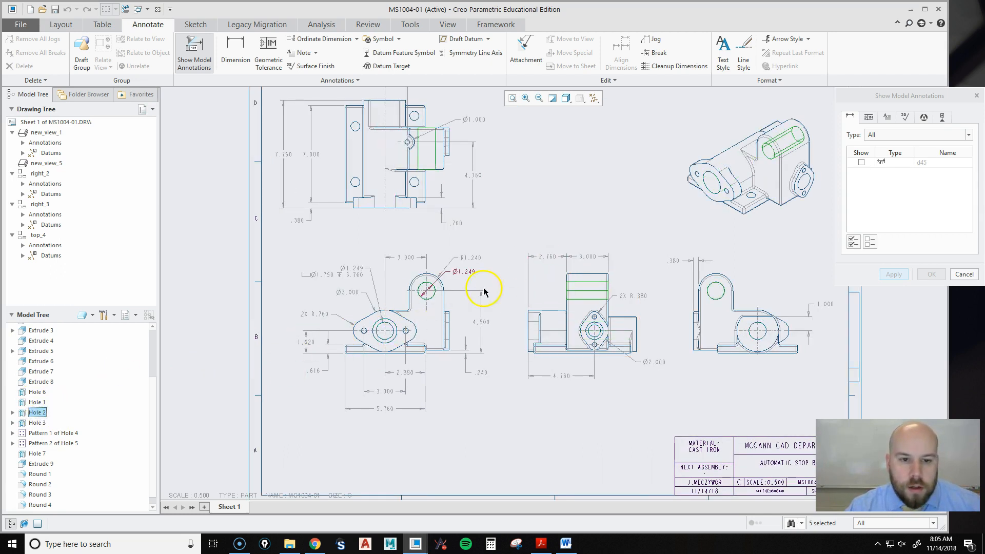
{"action": "scroll", "coordinate": [488, 266], "scroll_direction": "up", "scroll_amount": 2}
{"action": "left_click", "coordinate": [452, 285]}
{"action": "left_click", "coordinate": [934, 275]}
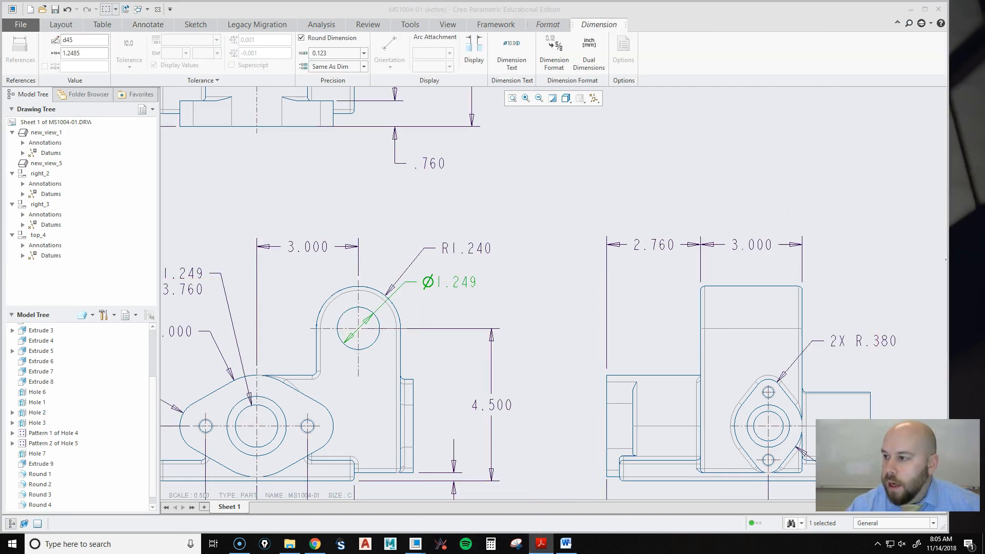
Select the combined Ø1.249 counterbore callout in the front view and try to open its tolerance modes.
{"action": "mouse_move", "coordinate": [501, 202]}
{"action": "middle_mouse_down"}
{"action": "mouse_move", "coordinate": [662, 181]}
{"action": "mouse_move", "coordinate": [682, 189]}
{"action": "middle_mouse_up"}
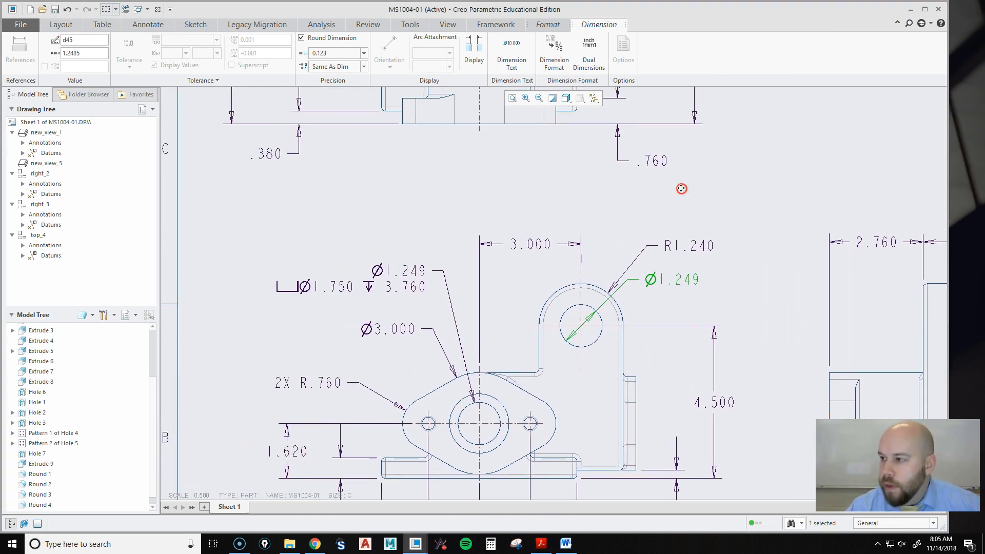
{"action": "left_click", "coordinate": [403, 276]}
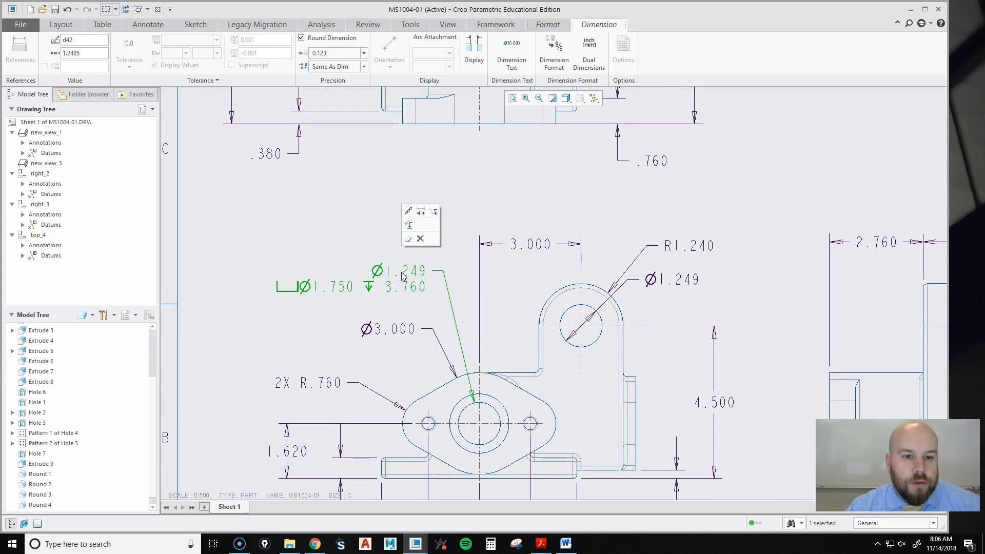
{"action": "left_click", "coordinate": [310, 225]}
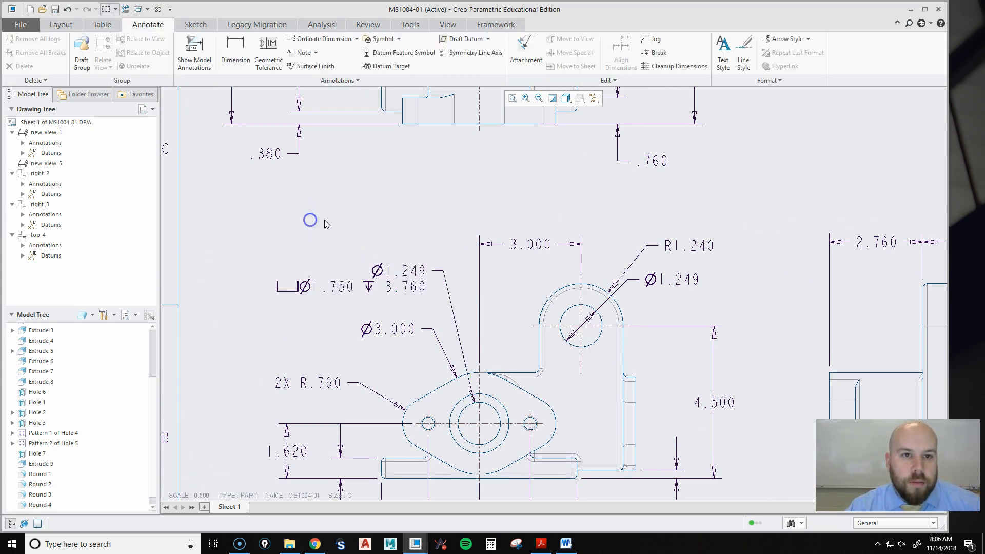
{"action": "left_click", "coordinate": [400, 270]}
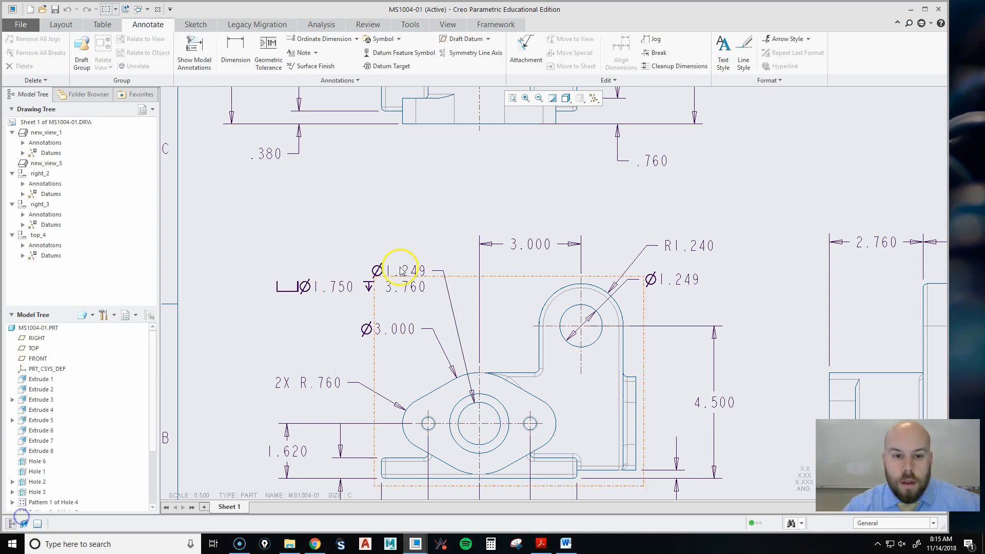
{"action": "left_click", "coordinate": [343, 241]}
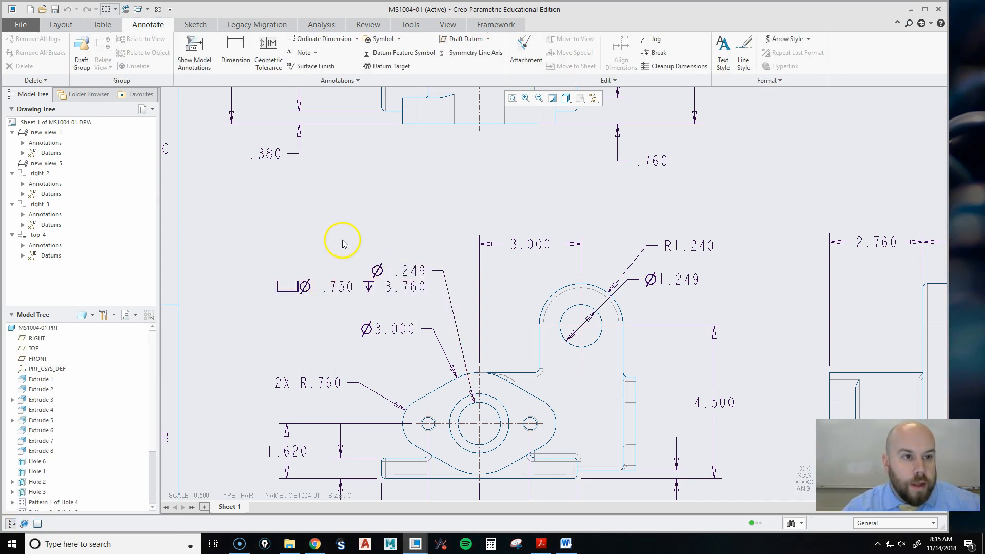
{"action": "left_click", "coordinate": [405, 271]}
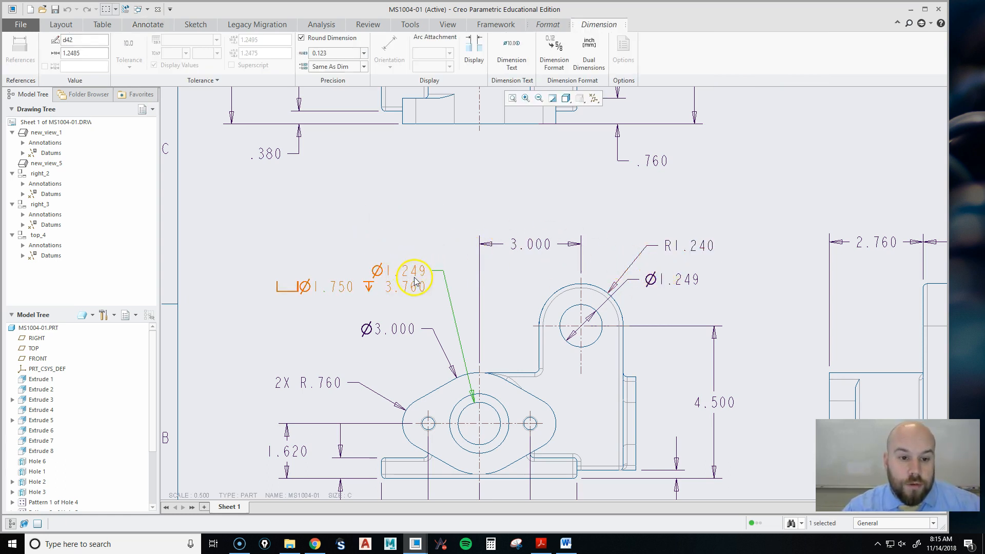
{"action": "left_click", "coordinate": [126, 52]}
{"action": "left_click", "coordinate": [126, 56]}
Add the tol_display option with the value yes to config.pro in the configuration editor and accept the options.
{"action": "left_click", "coordinate": [30, 30]}
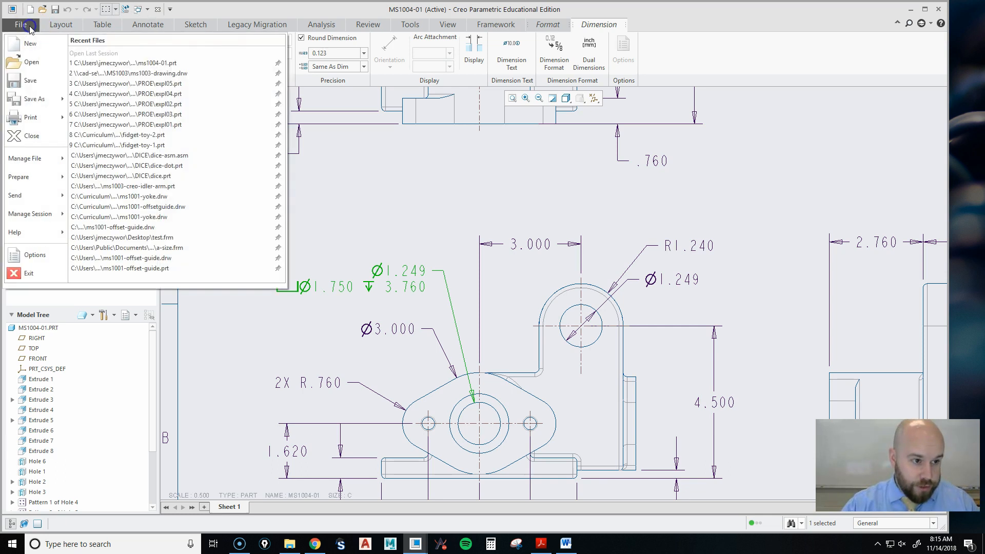
{"action": "left_click", "coordinate": [35, 255]}
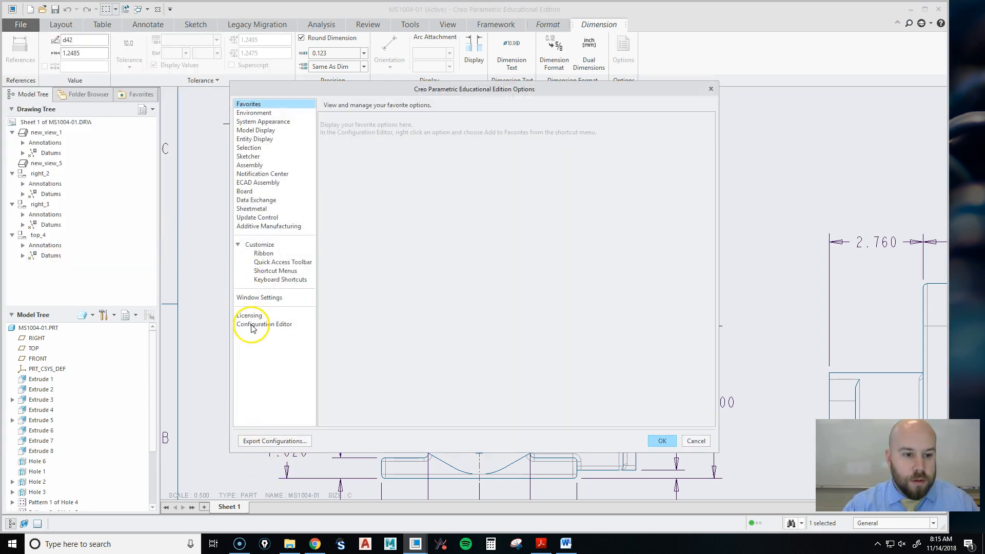
{"action": "left_click", "coordinate": [261, 325]}
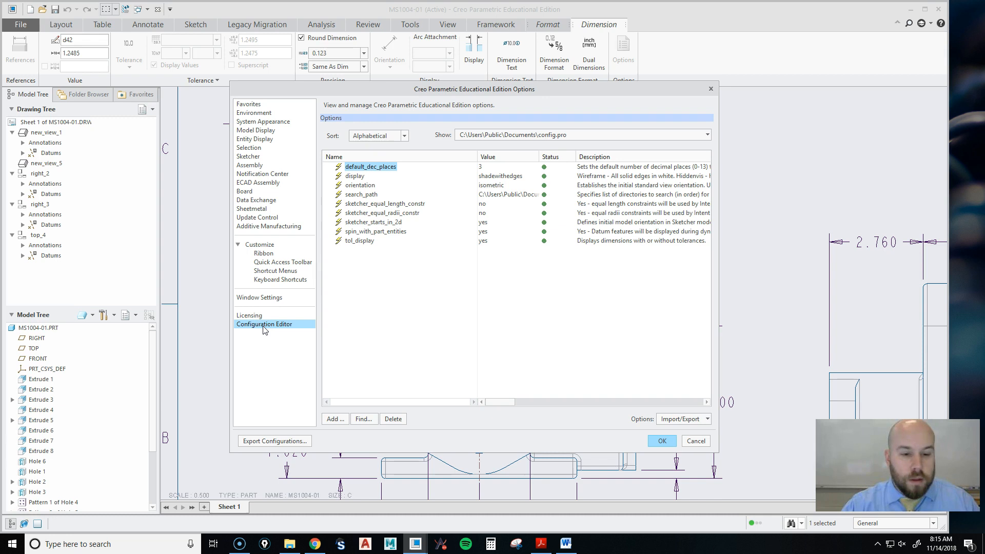
{"action": "left_click", "coordinate": [355, 242]}
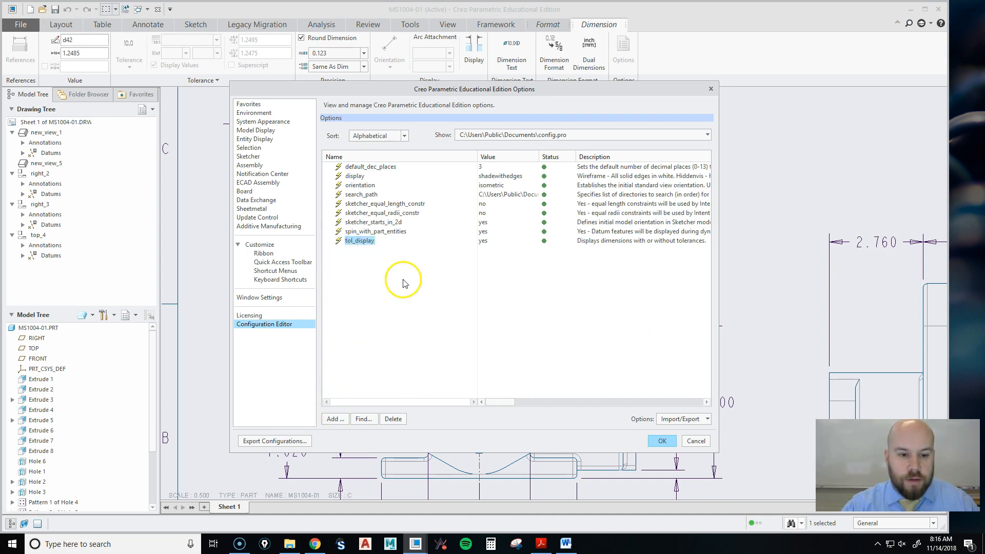
{"action": "left_click", "coordinate": [332, 419]}
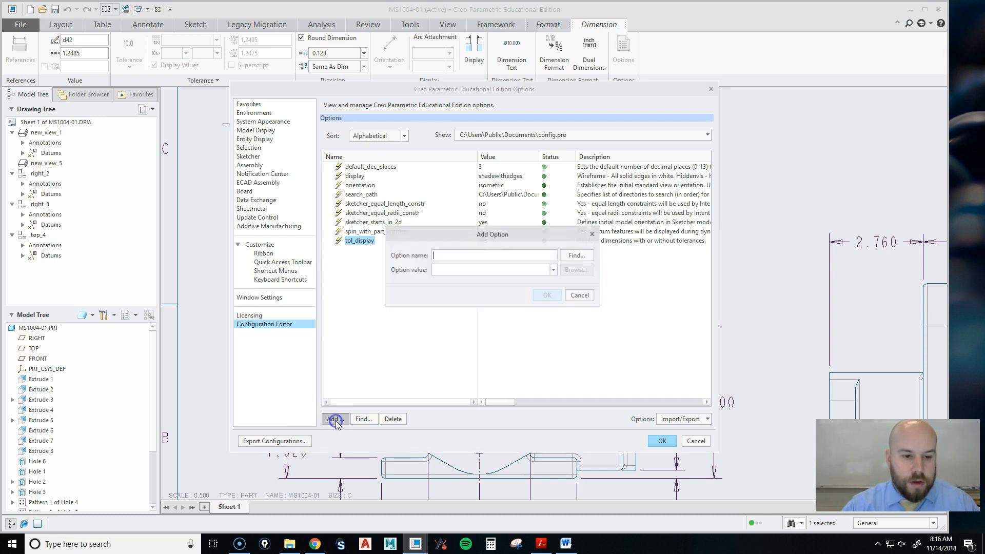
{"action": "type", "text": "tol_display"}
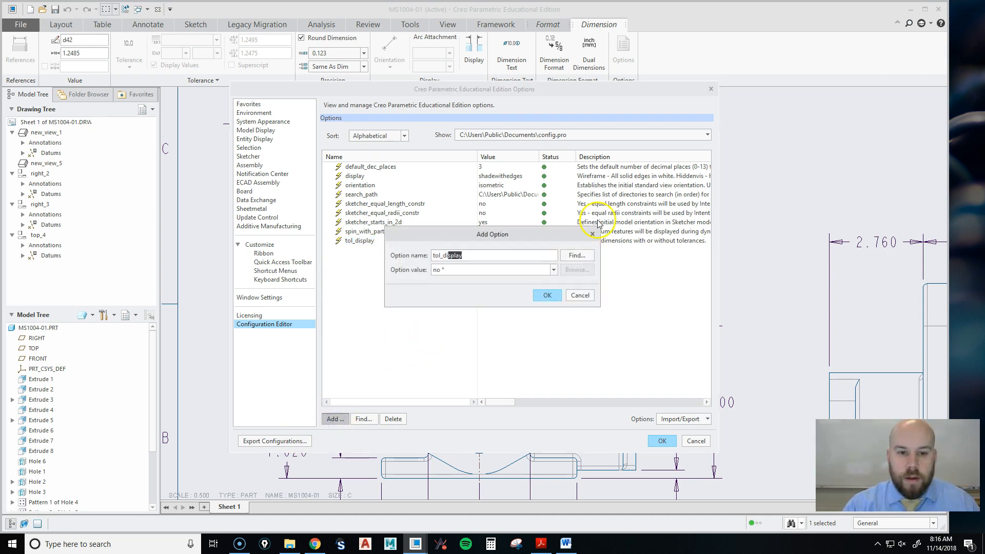
{"action": "left_click", "coordinate": [553, 270]}
{"action": "left_click", "coordinate": [514, 291]}
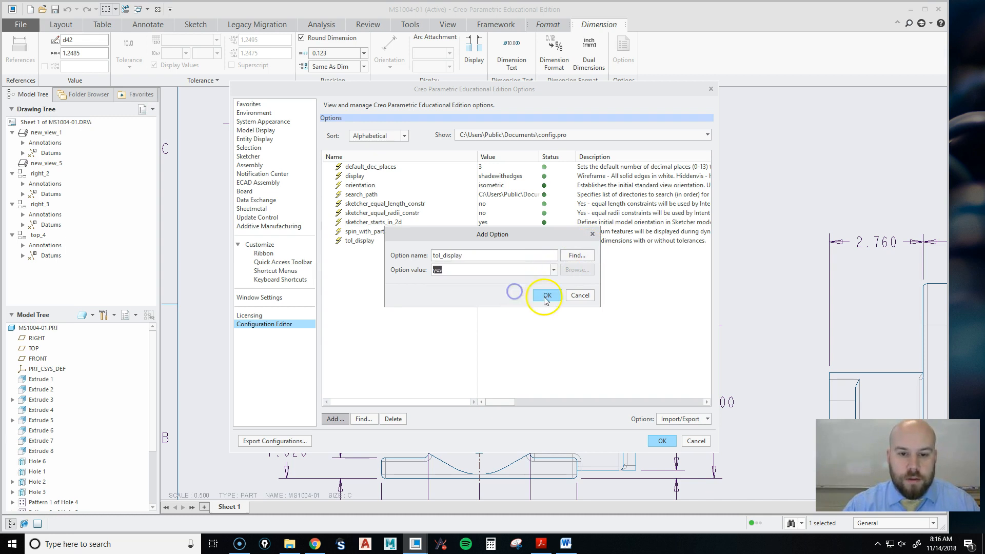
{"action": "left_click", "coordinate": [546, 296]}
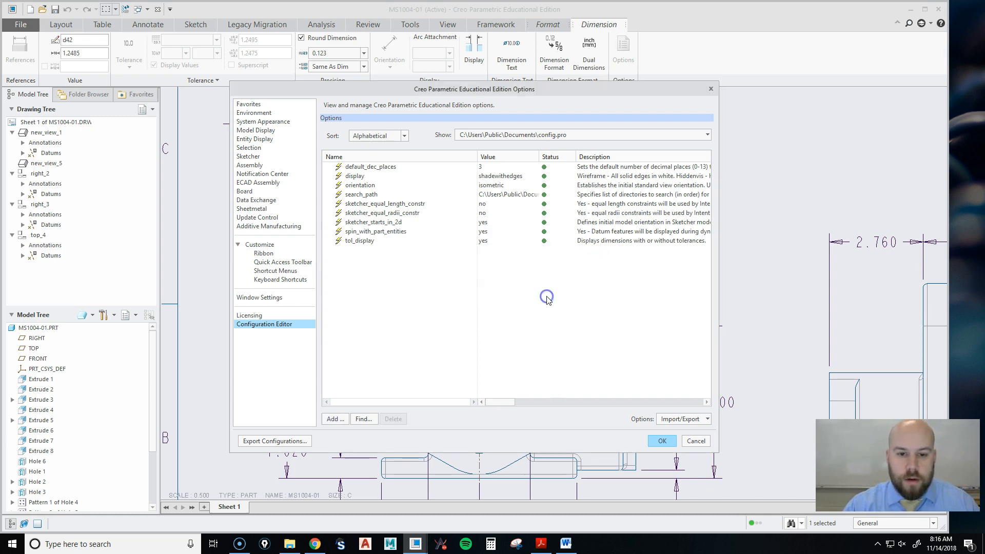
{"action": "left_click", "coordinate": [662, 441]}
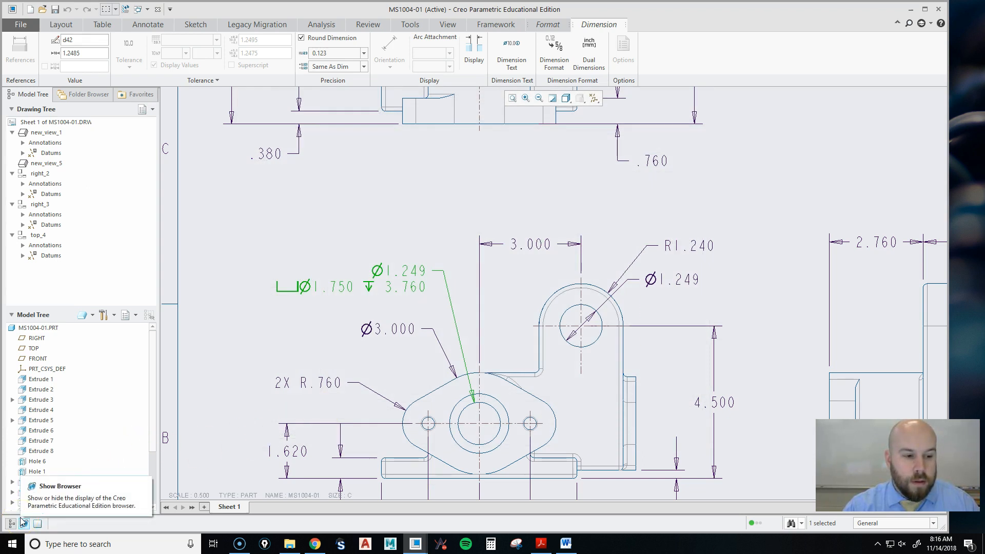
Set tol_display to yes in the active drawing's detail options, accept the change and close the drawing properties.
{"action": "left_click", "coordinate": [20, 25]}
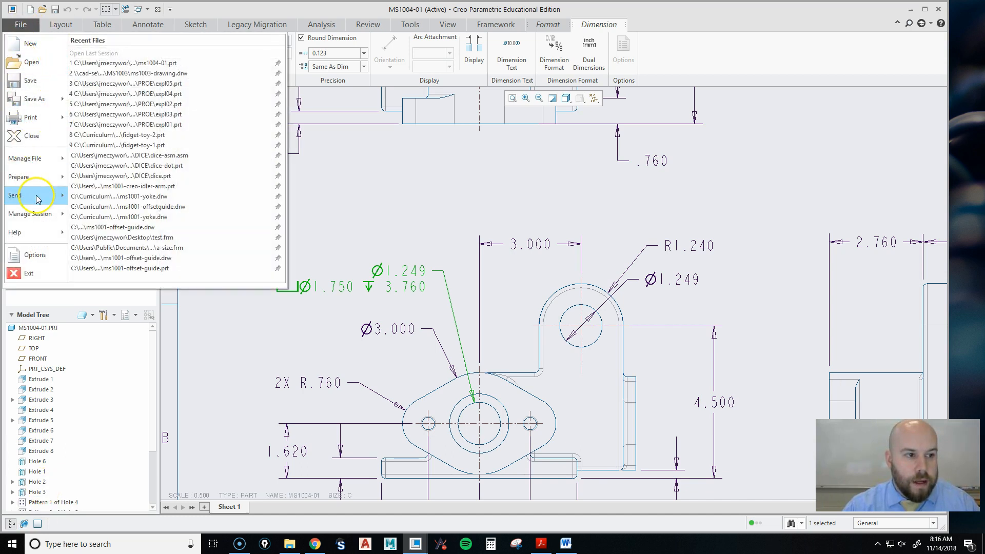
{"action": "mouse_move", "coordinate": [45, 184]}
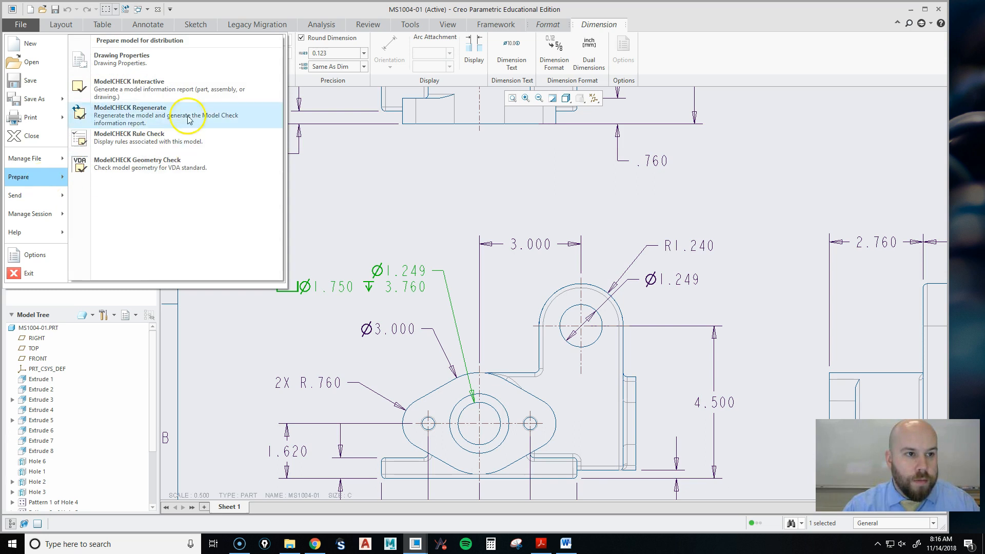
{"action": "left_click", "coordinate": [180, 61]}
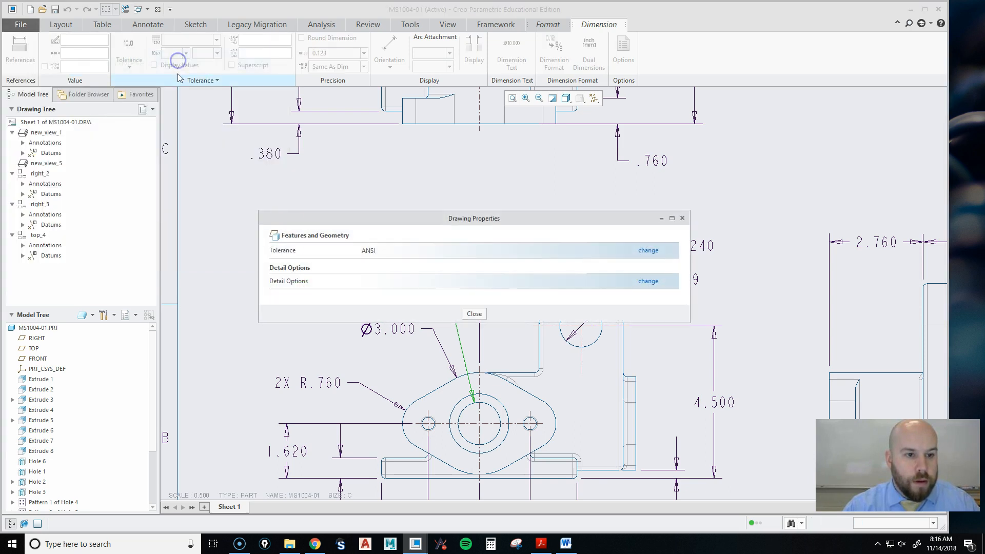
{"action": "left_click", "coordinate": [648, 282]}
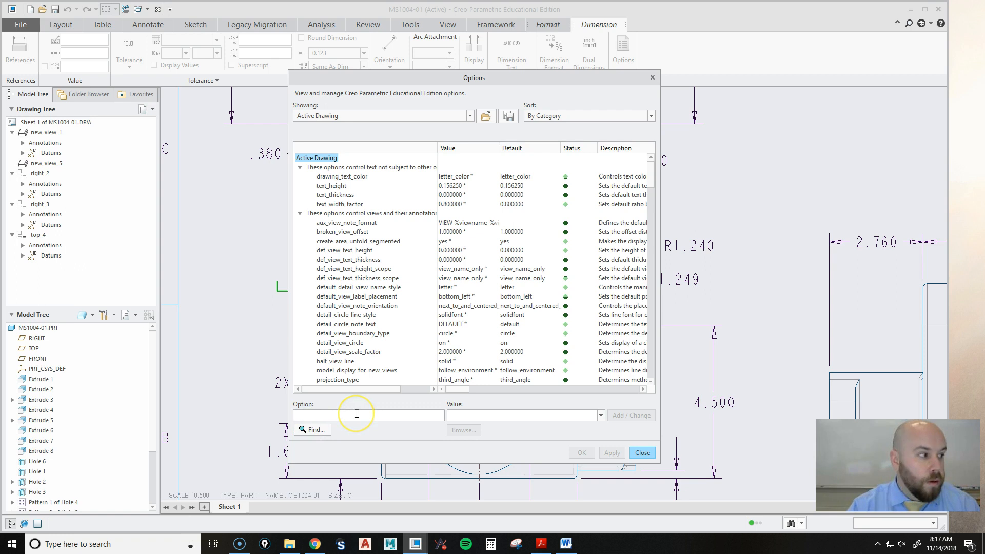
{"action": "type", "text": "tol_display"}
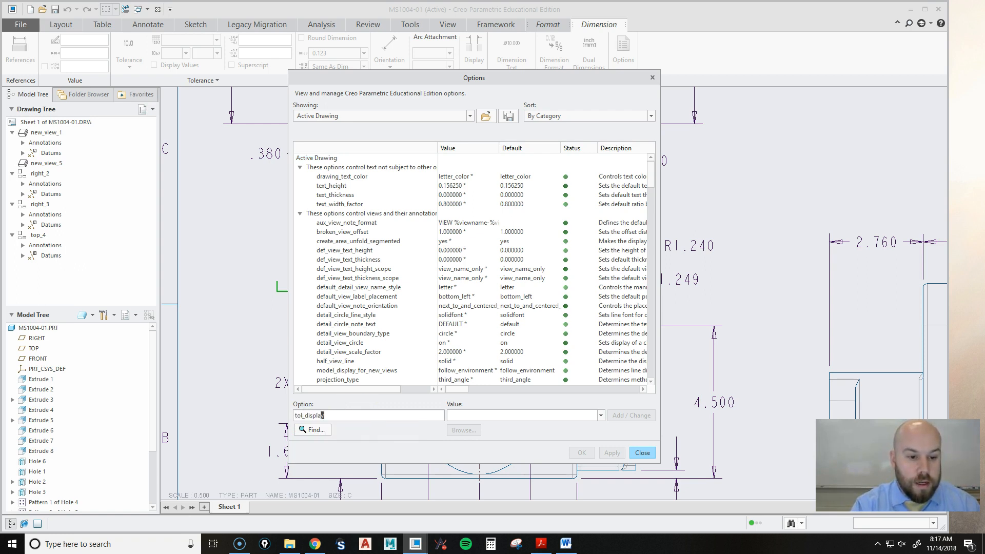
{"action": "key", "text": "Return"}
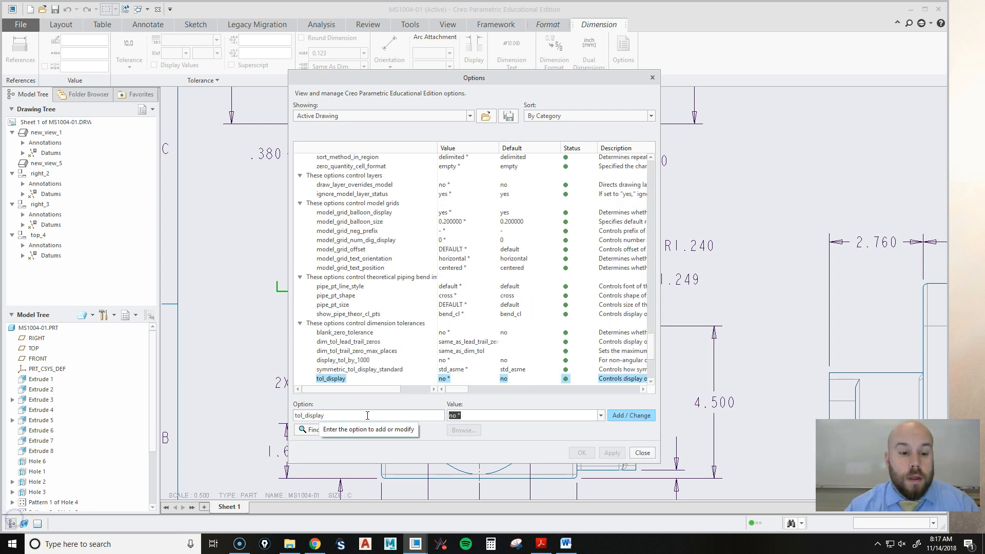
{"action": "left_click", "coordinate": [622, 415]}
{"action": "left_click", "coordinate": [330, 416]}
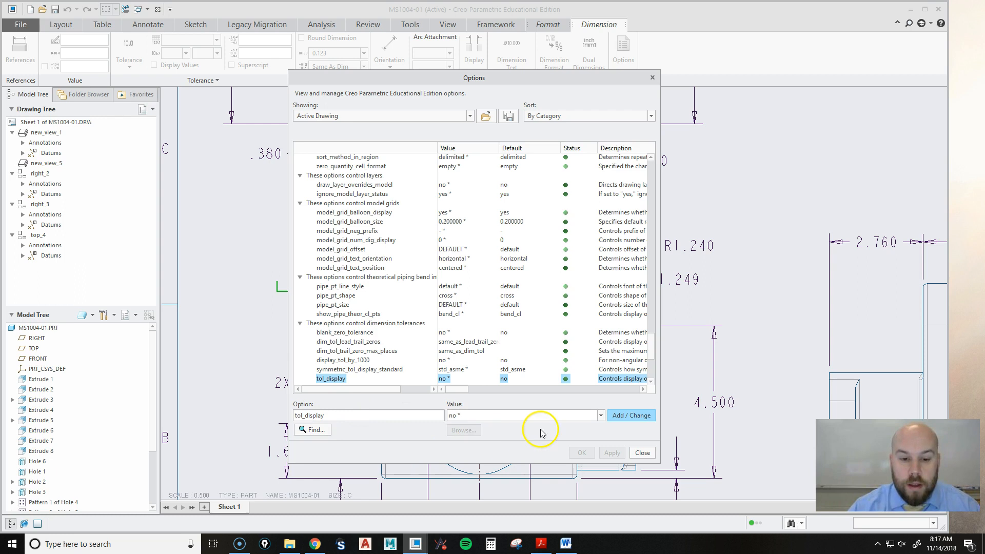
{"action": "left_click", "coordinate": [600, 415]}
{"action": "left_click", "coordinate": [516, 434]}
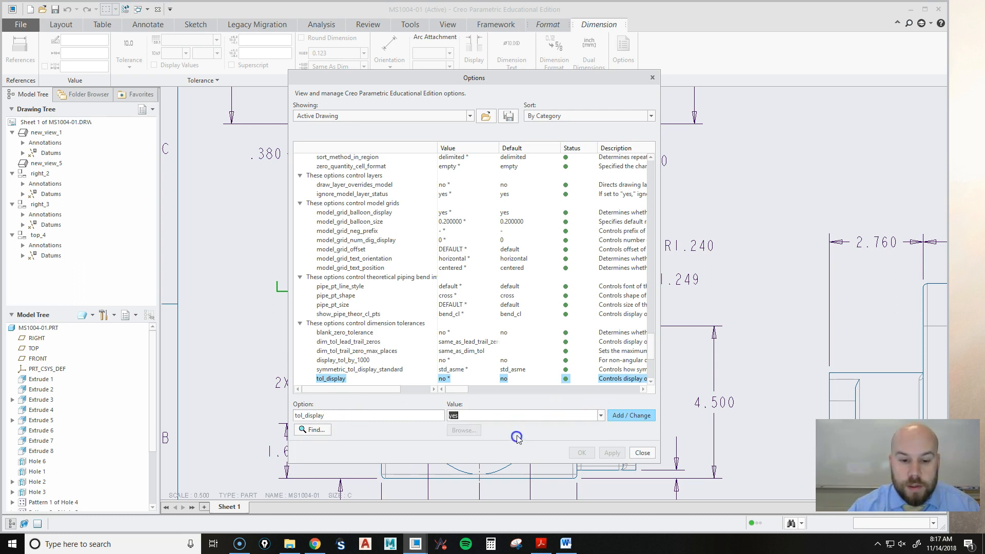
{"action": "left_click", "coordinate": [634, 415]}
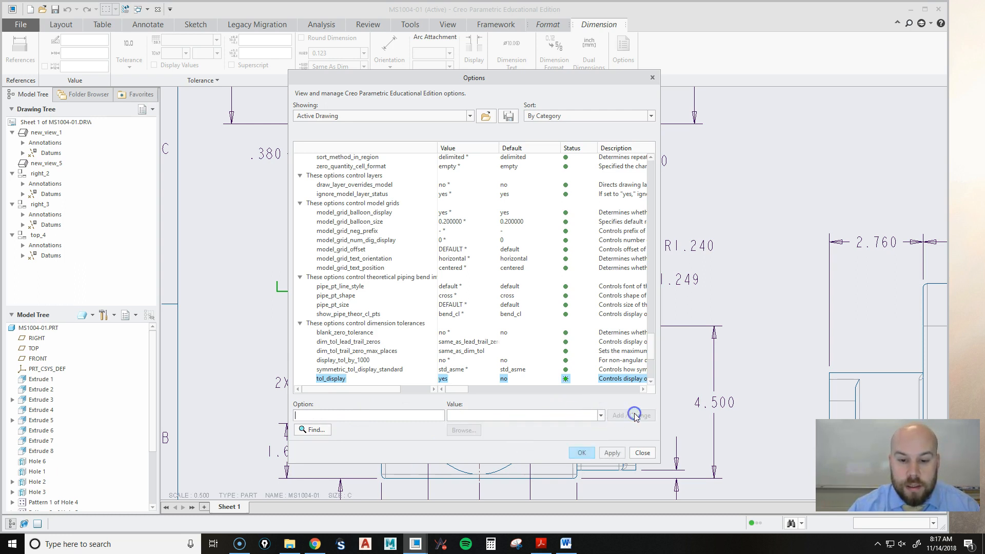
{"action": "left_click", "coordinate": [585, 453]}
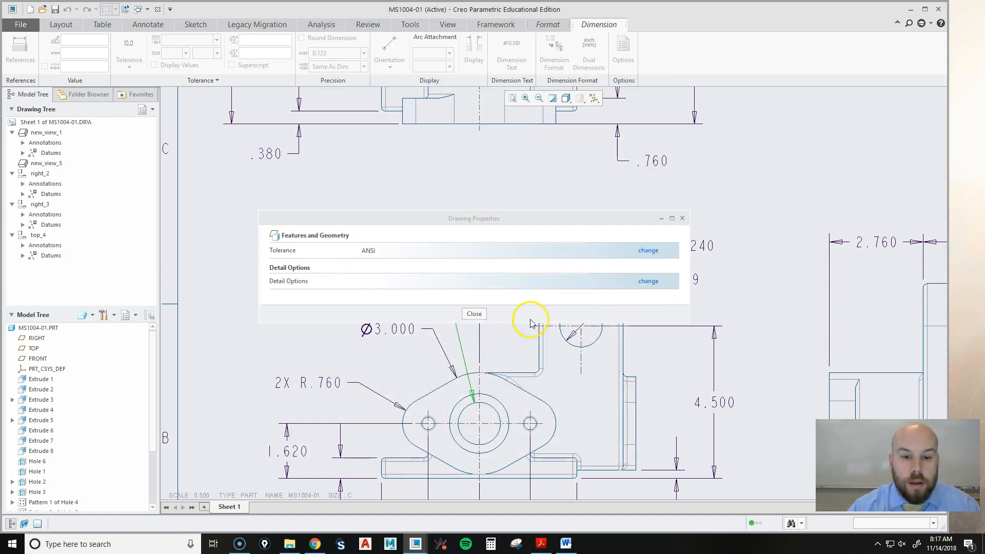
{"action": "left_click", "coordinate": [478, 313]}
Save MS1004-01.DRW to the working directory, MS1004-CREO AUTOMATIC STOP BOX, instead of the FORMATS folder.
{"action": "left_click", "coordinate": [55, 9]}
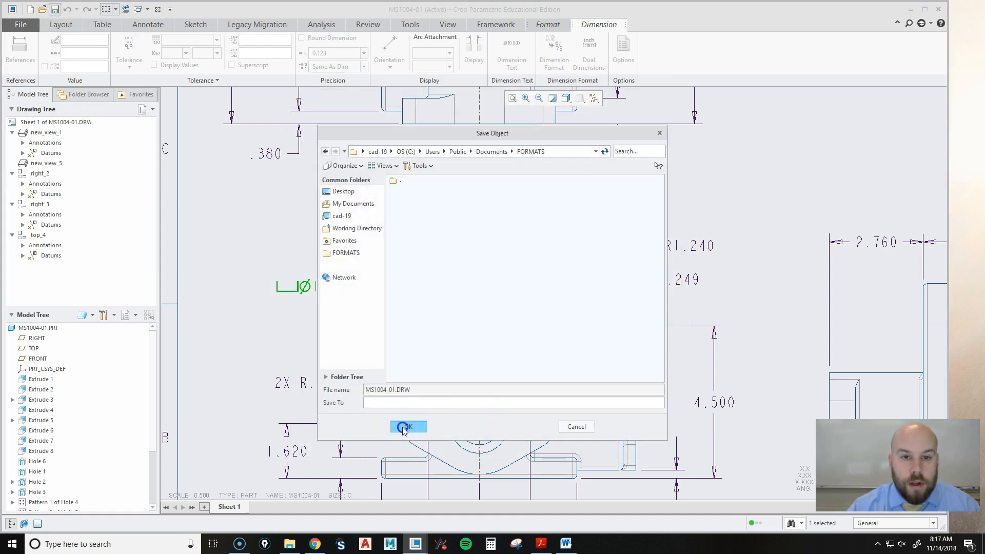
{"action": "left_click", "coordinate": [580, 428]}
{"action": "left_click", "coordinate": [55, 9]}
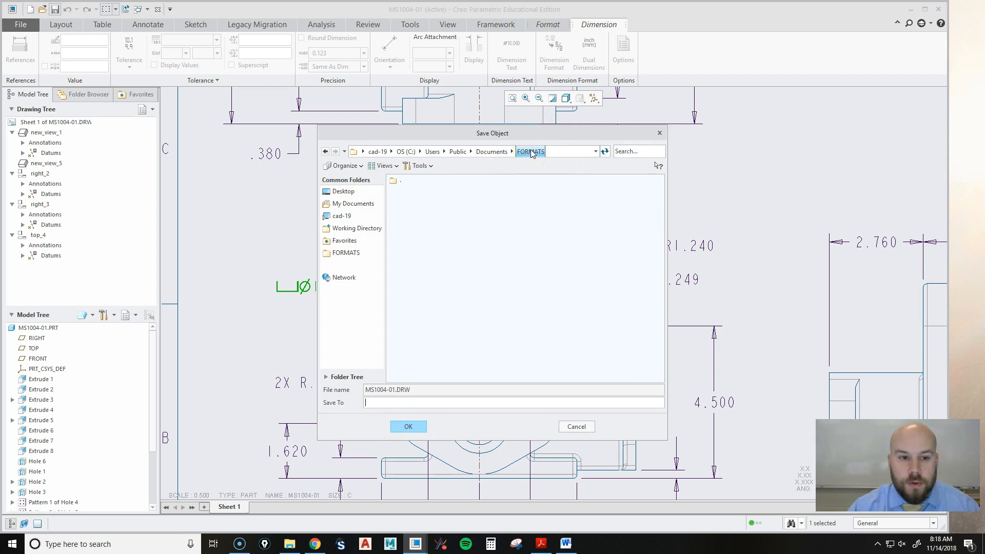
{"action": "left_click", "coordinate": [356, 229]}
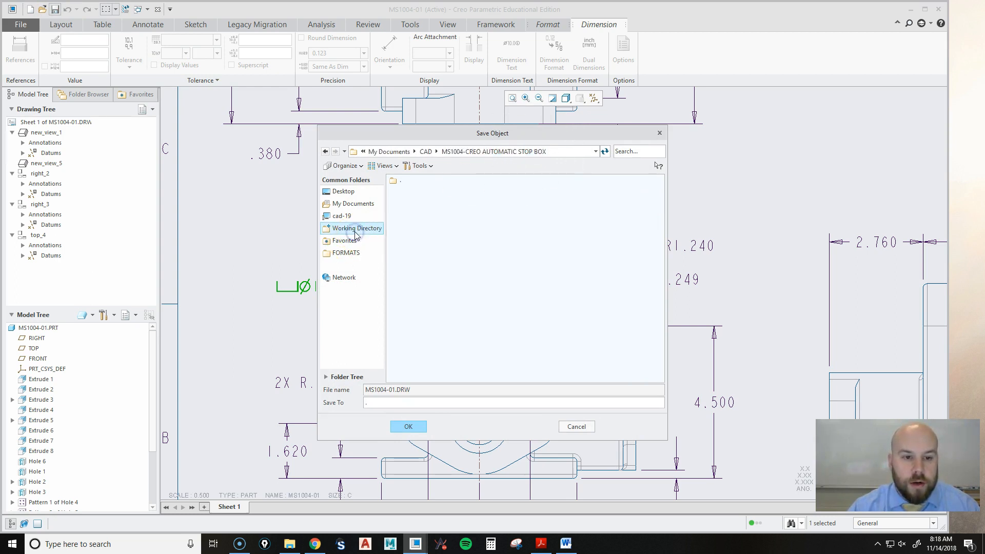
{"action": "left_click", "coordinate": [408, 427]}
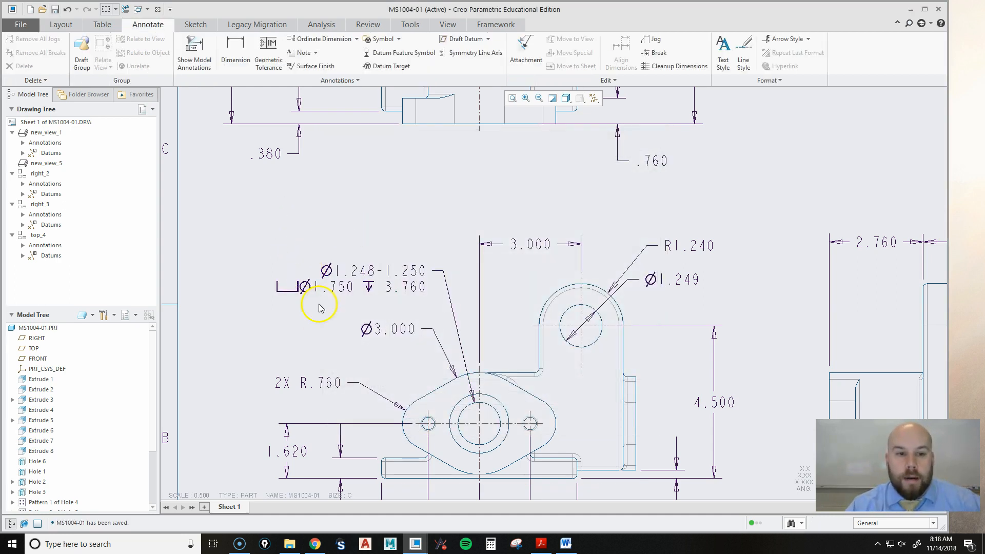
Switch the counterbore callout's diameter tolerance to Nominal and back to Limits.
{"action": "left_click", "coordinate": [363, 273]}
{"action": "left_click", "coordinate": [129, 57]}
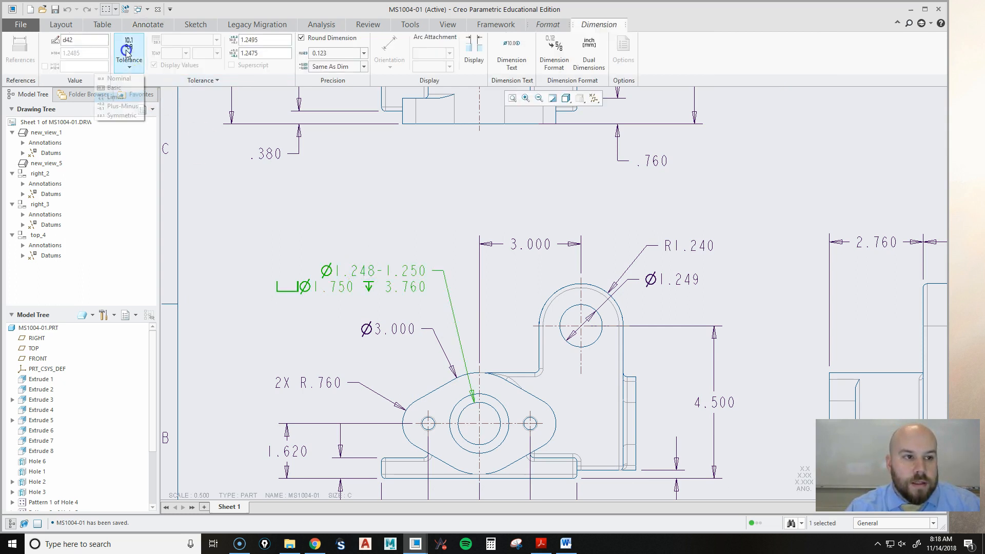
{"action": "left_click", "coordinate": [125, 79]}
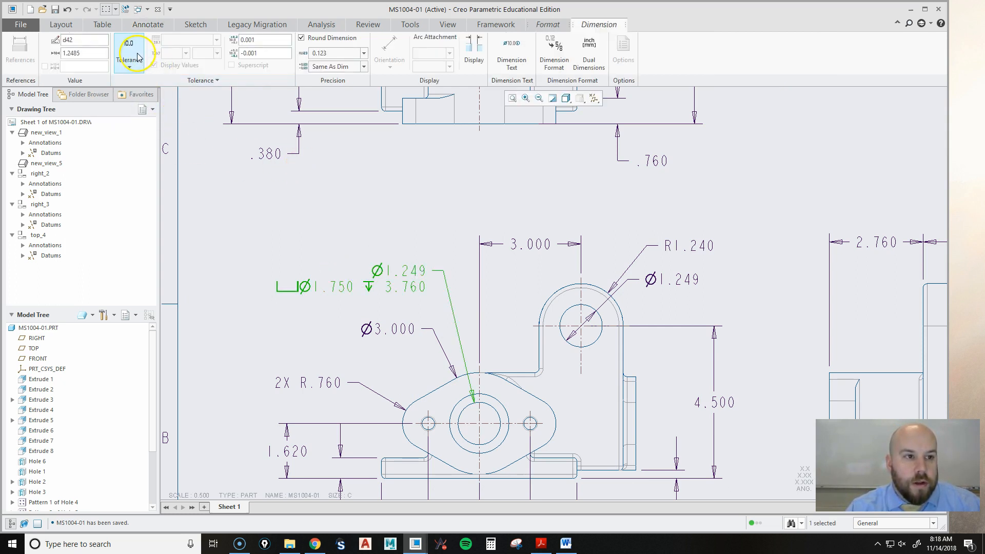
{"action": "left_click", "coordinate": [128, 57]}
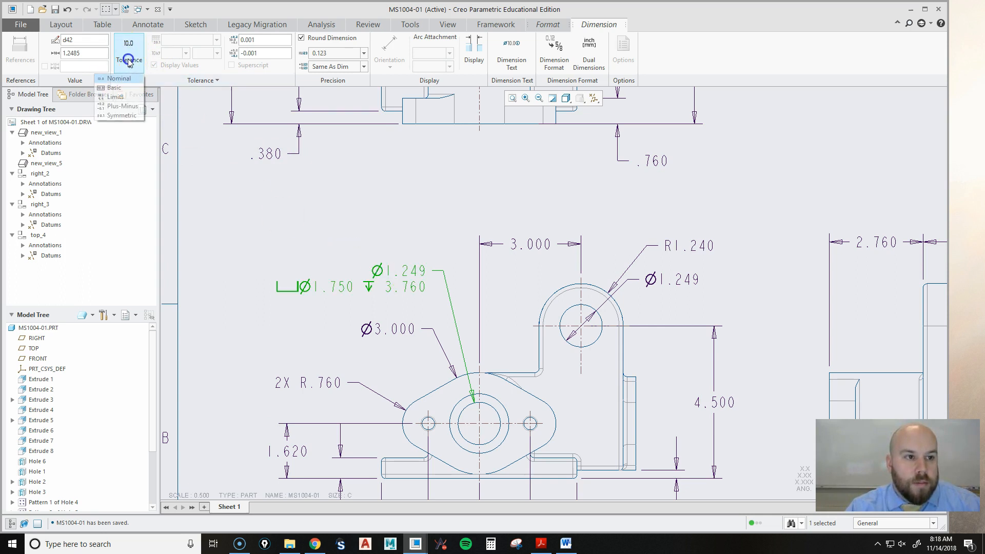
{"action": "left_click", "coordinate": [131, 98]}
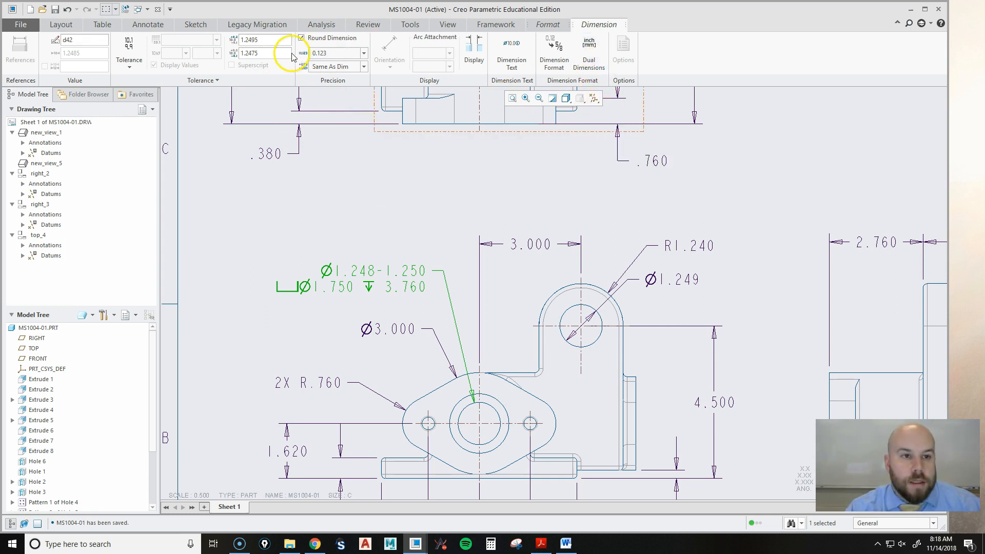
Set the counterbore callout's upper diameter limit to 1.250 and its lower limit to 1.247.
{"action": "left_click_drag", "start_coordinate": [274, 43], "coordinate": [231, 40]}
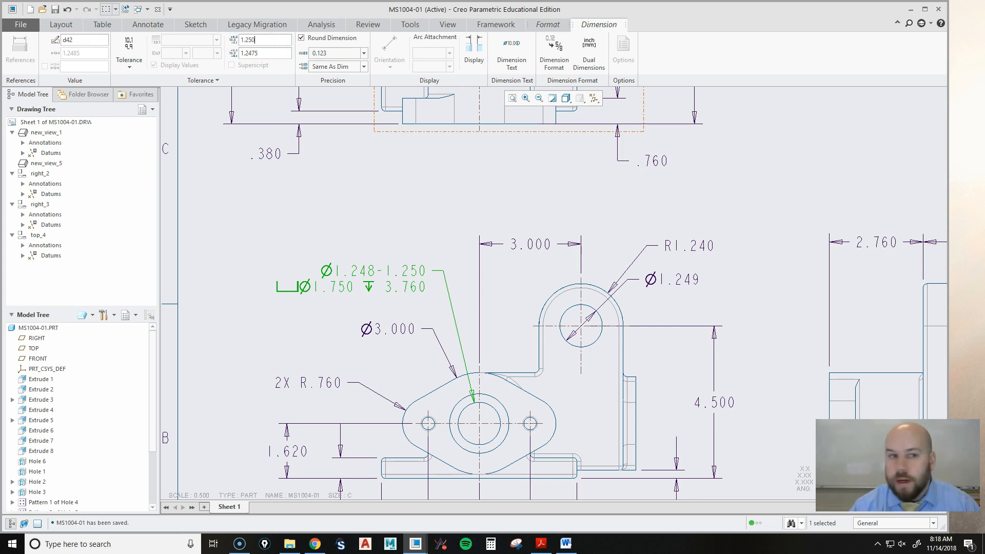
{"action": "key", "text": "Return"}
{"action": "left_click_drag", "start_coordinate": [277, 53], "coordinate": [226, 54]}
{"action": "type", "text": "1.4"}
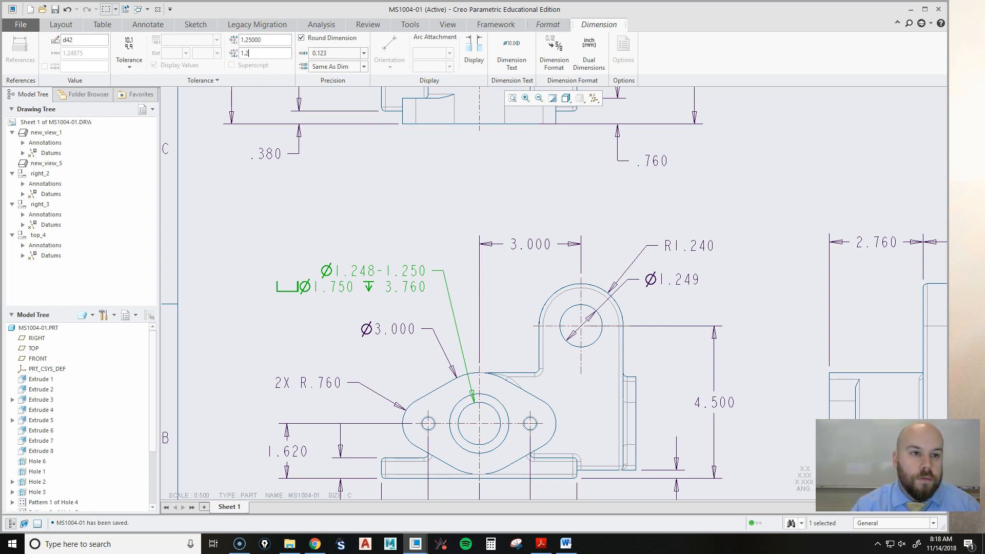
{"action": "left_click", "coordinate": [340, 209]}
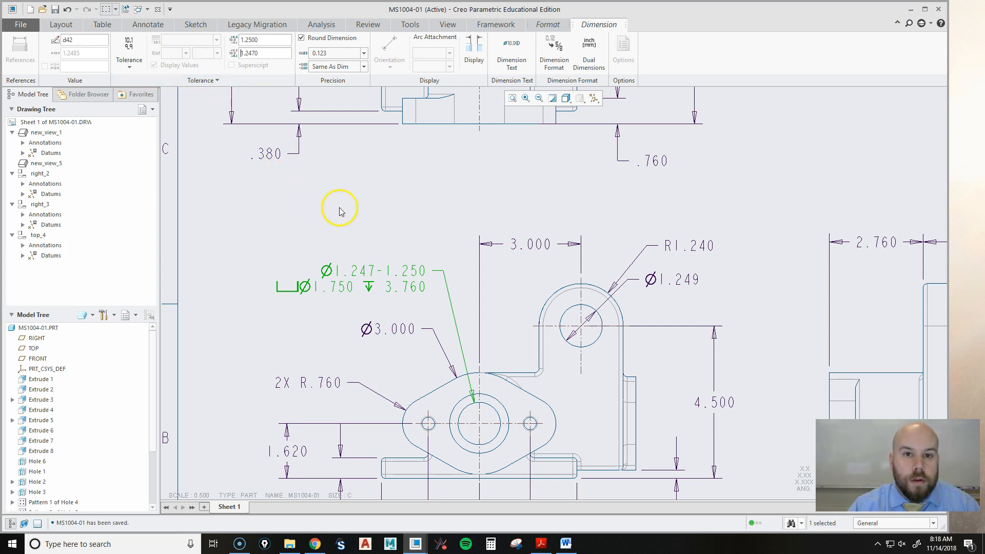
{"action": "left_click", "coordinate": [395, 256]}
Give the 1.249 diameter dimension of the hole in the rounded upper boss Limits tolerance, with upper limit 1.250 and lower limit 1.247.
{"action": "scroll", "coordinate": [345, 213], "scroll_direction": "down", "scroll_amount": 1}
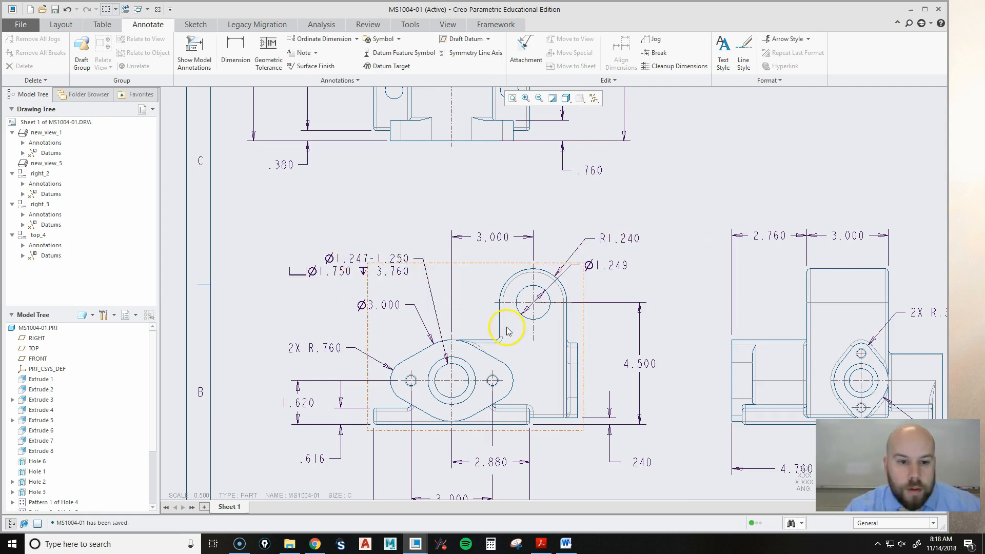
{"action": "middle_click_drag", "start_coordinate": [694, 288], "coordinate": [664, 291]}
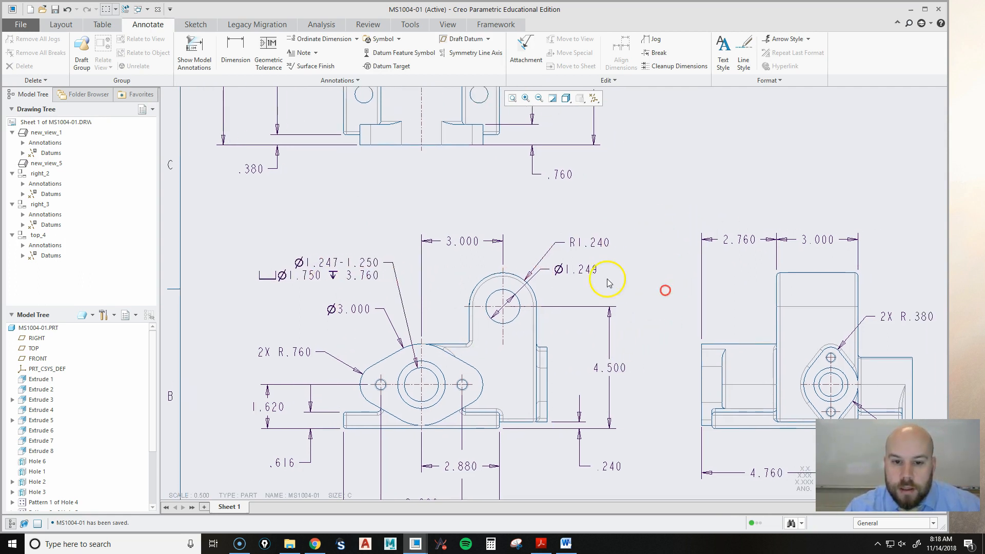
{"action": "left_click", "coordinate": [569, 270]}
{"action": "mouse_move", "coordinate": [576, 271]}
{"action": "left_mouse_down"}
{"action": "mouse_move", "coordinate": [593, 279]}
{"action": "mouse_move", "coordinate": [590, 271]}
{"action": "left_mouse_up"}
{"action": "key", "text": "ctrl+s"}
{"action": "left_click", "coordinate": [129, 53]}
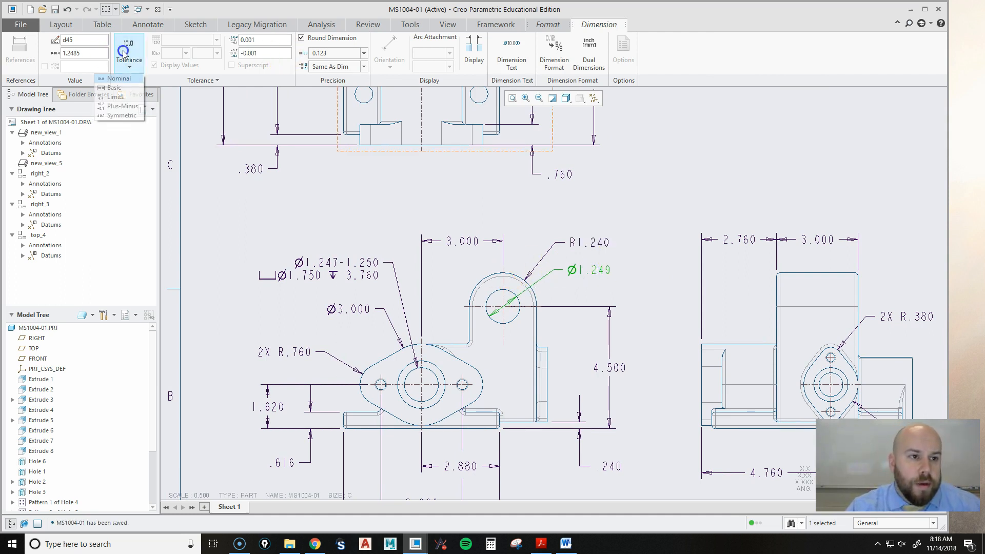
{"action": "left_click", "coordinate": [126, 98]}
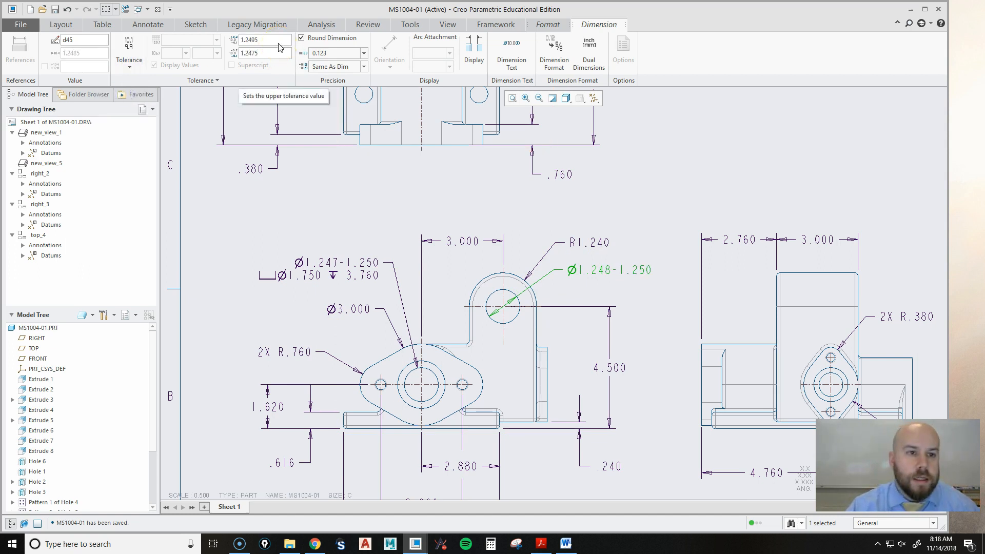
{"action": "left_click_drag", "start_coordinate": [279, 44], "coordinate": [234, 43]}
{"action": "type", "text": "1"}
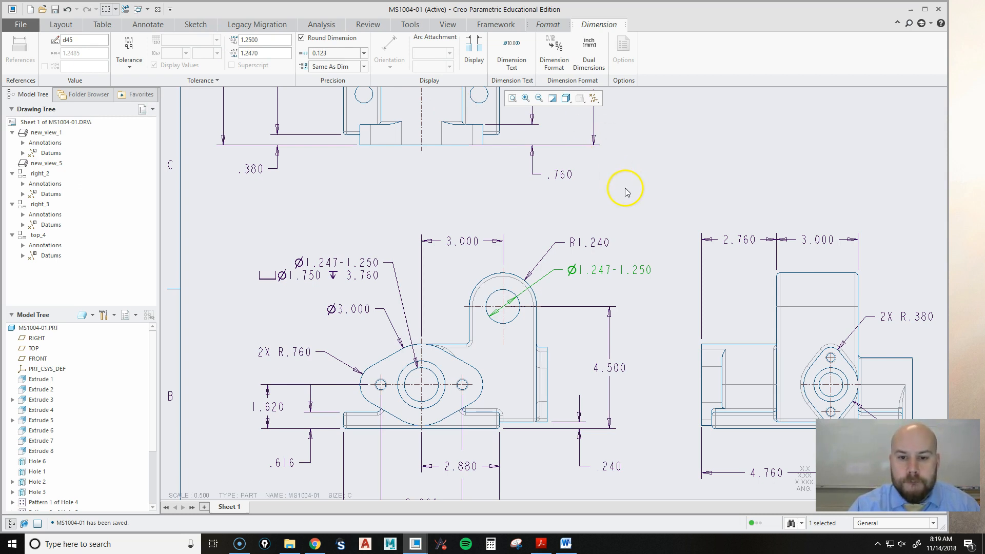
{"action": "left_click", "coordinate": [654, 180]}
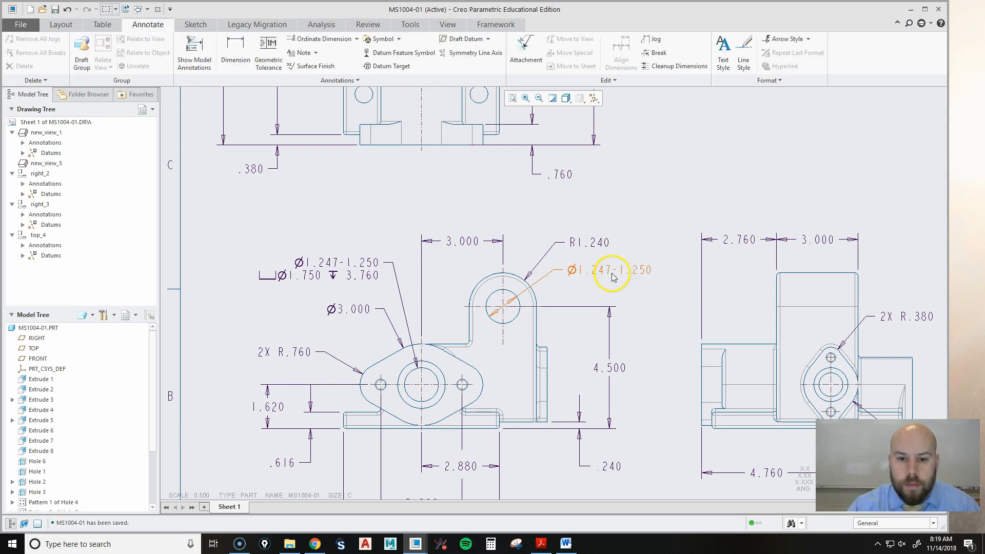
Reposition the upper hole's limit dimension slightly lower and flip its arrows to a single arrow outside the circle.
{"action": "left_click", "coordinate": [612, 271]}
{"action": "mouse_move", "coordinate": [590, 269]}
{"action": "left_mouse_down"}
{"action": "mouse_move", "coordinate": [594, 283]}
{"action": "mouse_move", "coordinate": [596, 276]}
{"action": "left_mouse_up"}
{"action": "key", "text": "ctrl+s"}
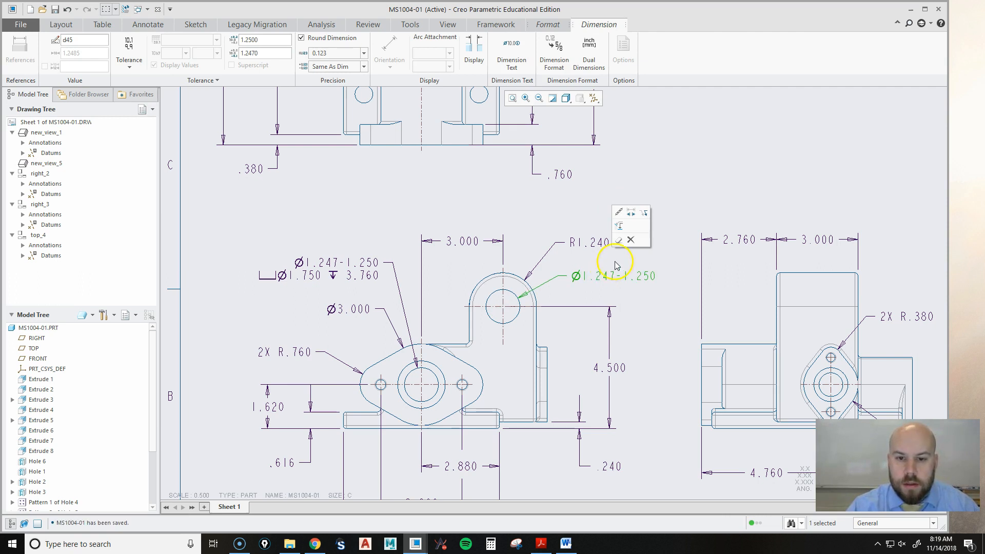
{"action": "left_click", "coordinate": [669, 187]}
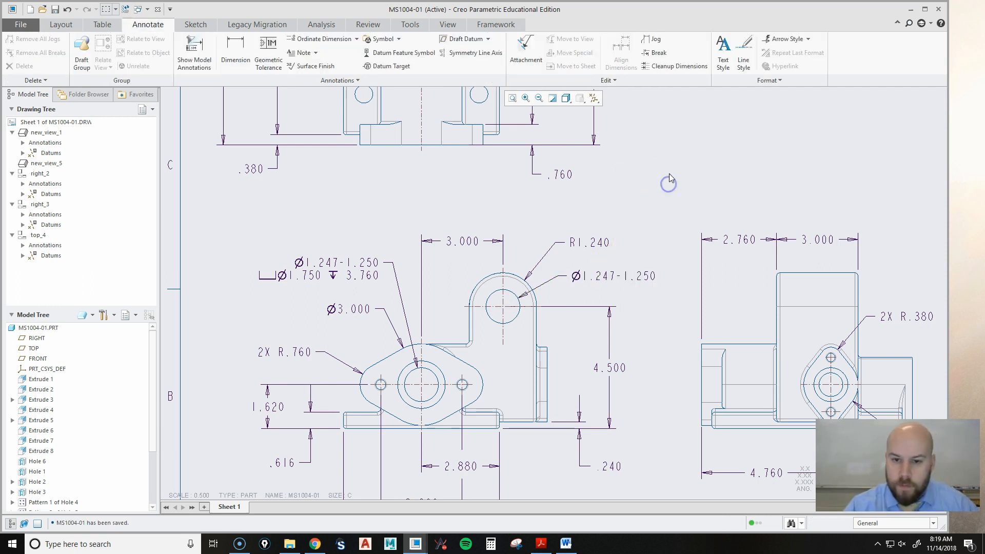
Show the three model dimensions of Hole 3, its two diameters and the counterbore depth, in the drawing.
{"action": "left_click", "coordinate": [180, 64]}
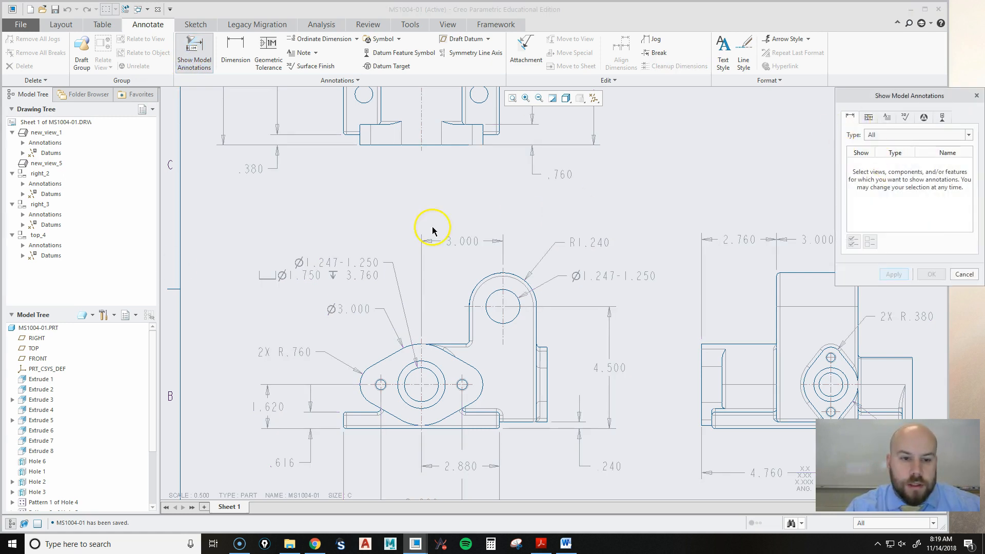
{"action": "scroll", "coordinate": [56, 452], "scroll_direction": "down", "scroll_amount": 2}
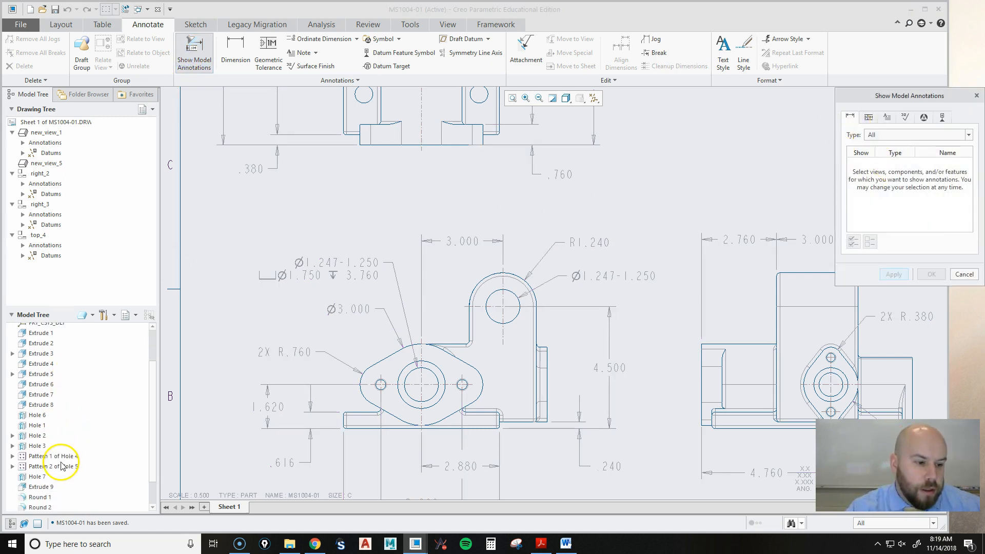
{"action": "left_click", "coordinate": [39, 436]}
{"action": "scroll", "coordinate": [222, 298], "scroll_direction": "up", "scroll_amount": 3}
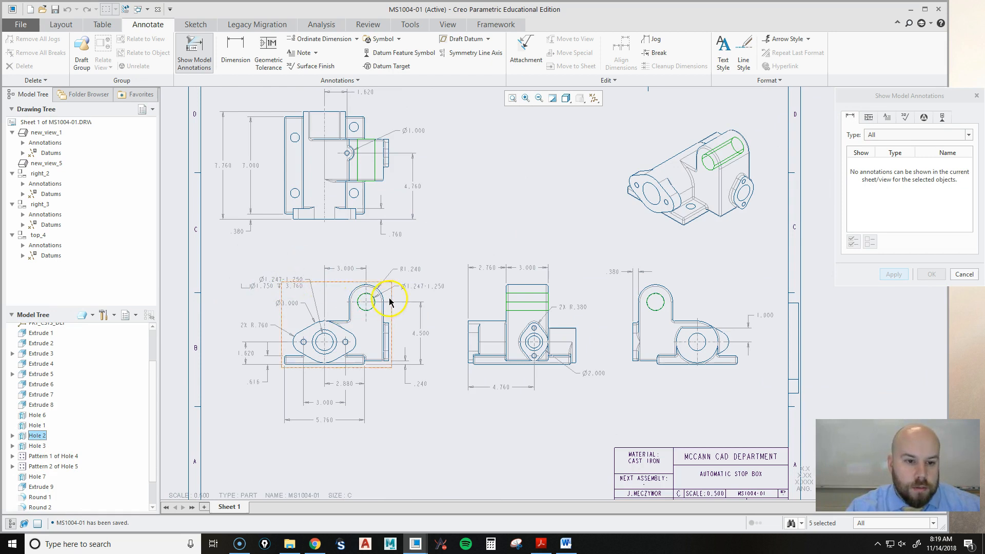
{"action": "left_click", "coordinate": [37, 447]}
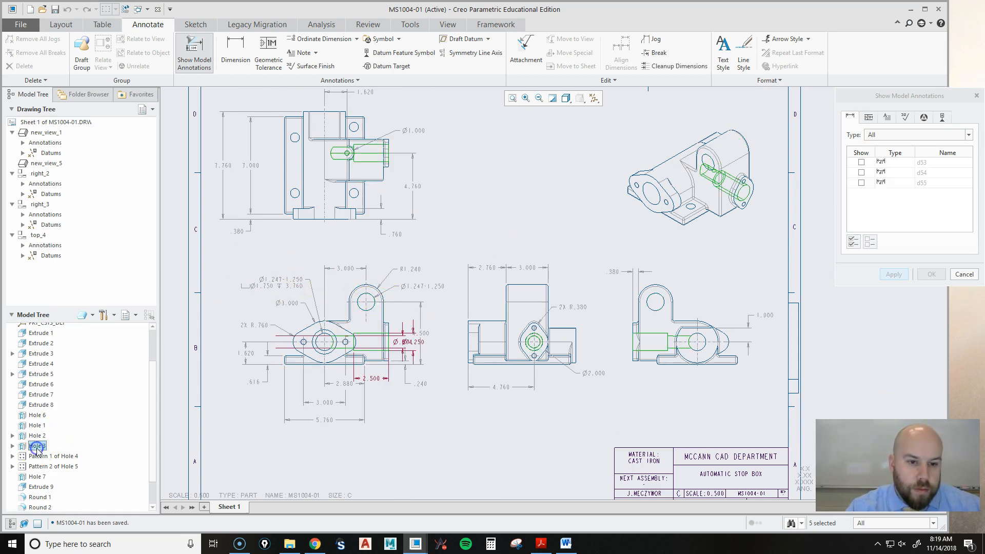
{"action": "scroll", "coordinate": [387, 347], "scroll_direction": "down", "scroll_amount": 3}
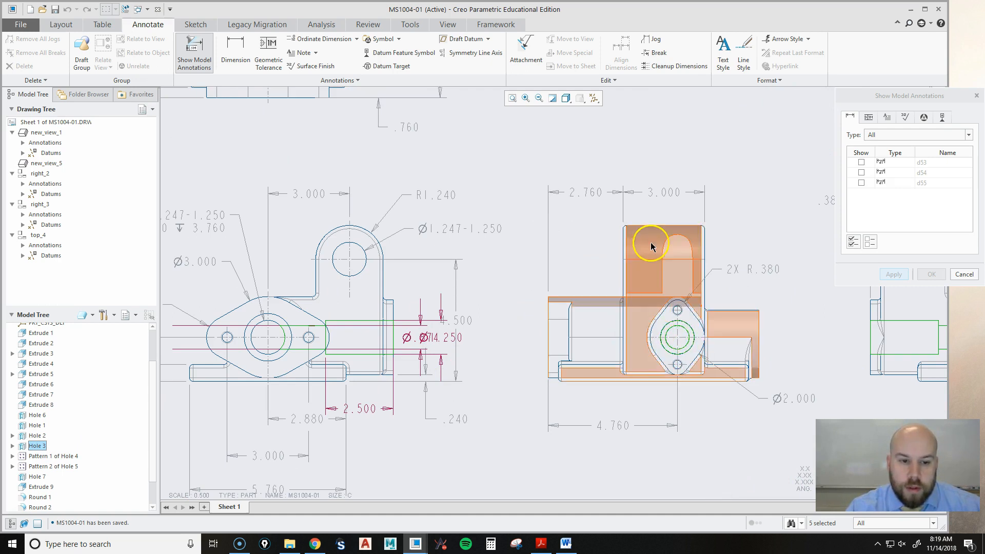
{"action": "scroll", "coordinate": [487, 308], "scroll_direction": "up", "scroll_amount": 1}
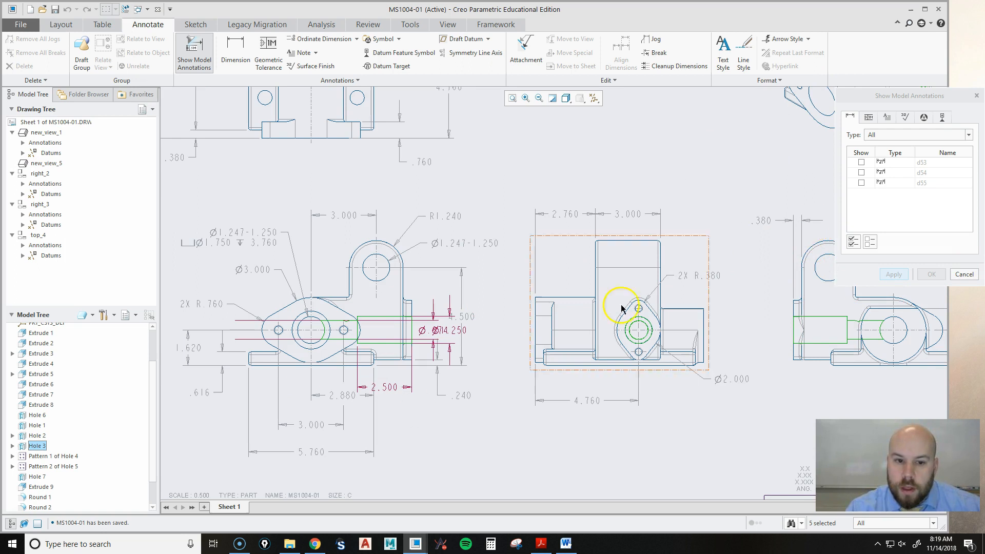
{"action": "left_click", "coordinate": [451, 330]}
{"action": "left_click", "coordinate": [388, 390]}
{"action": "left_click", "coordinate": [389, 390]}
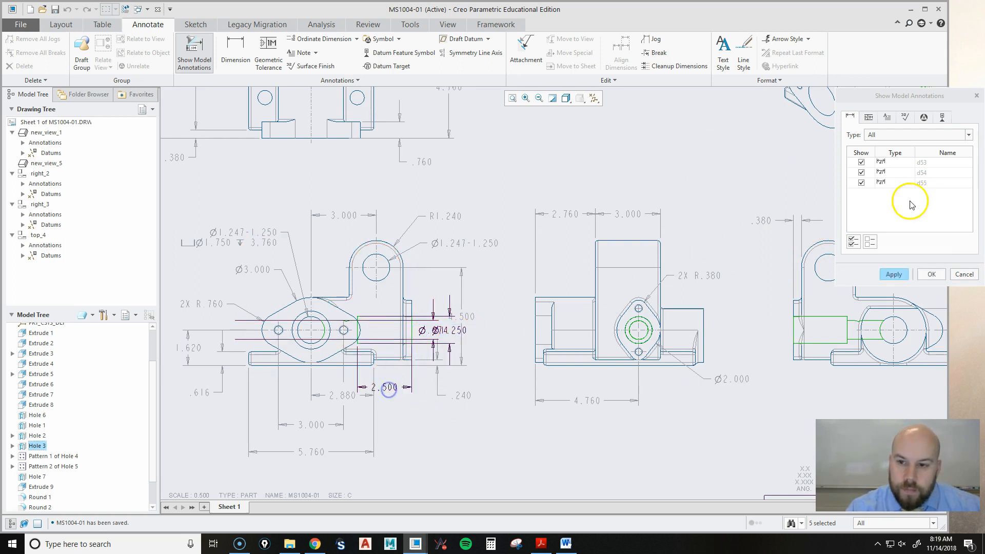
{"action": "left_click", "coordinate": [932, 275]}
Move the Hole 3 dimensions from the front view to the adjacent side view.
{"action": "right_click", "coordinate": [493, 360]}
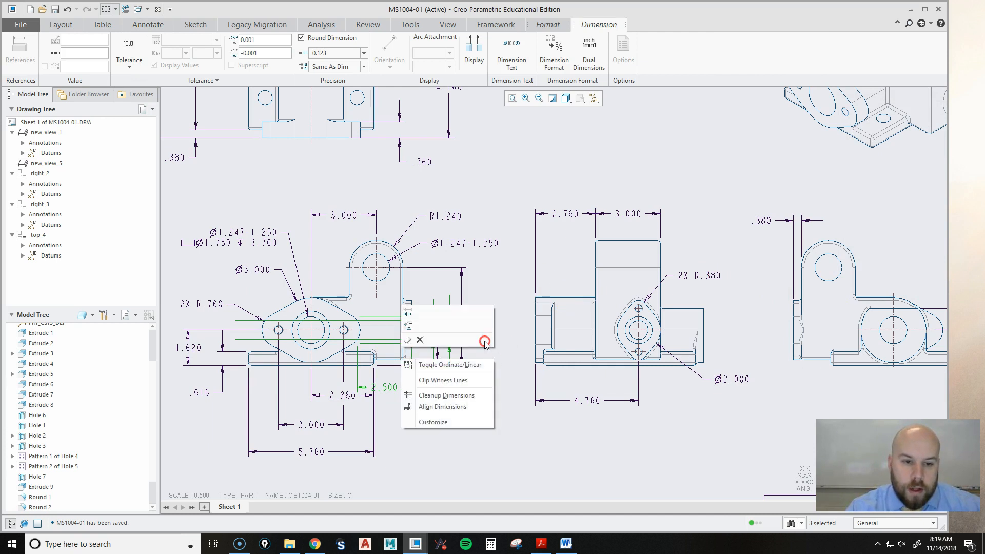
{"action": "left_click", "coordinate": [406, 326]}
{"action": "left_click", "coordinate": [587, 282]}
{"action": "scroll", "coordinate": [681, 357], "scroll_direction": "up", "scroll_amount": 4}
{"action": "scroll", "coordinate": [745, 343], "scroll_direction": "down", "scroll_amount": 2}
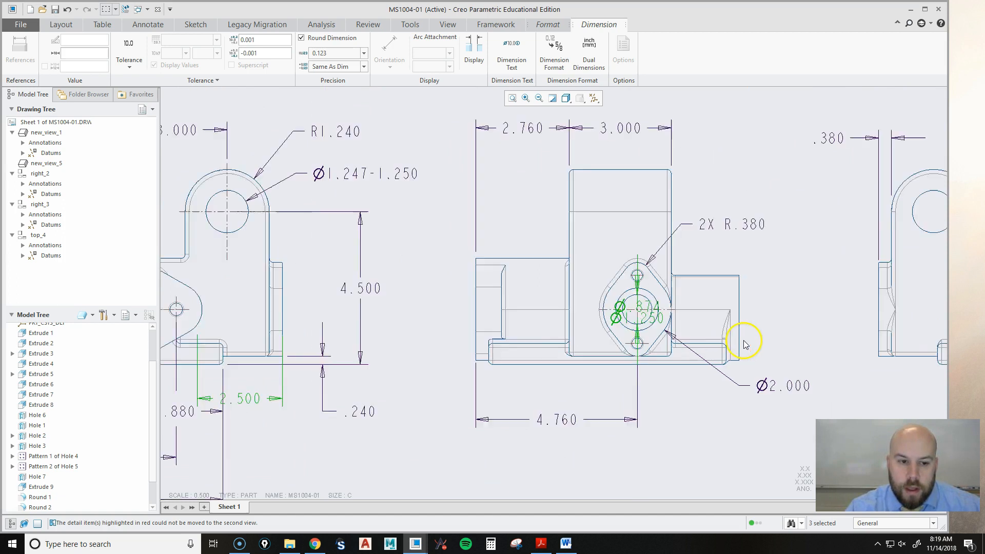
{"action": "scroll", "coordinate": [745, 343], "scroll_direction": "down", "scroll_amount": 1}
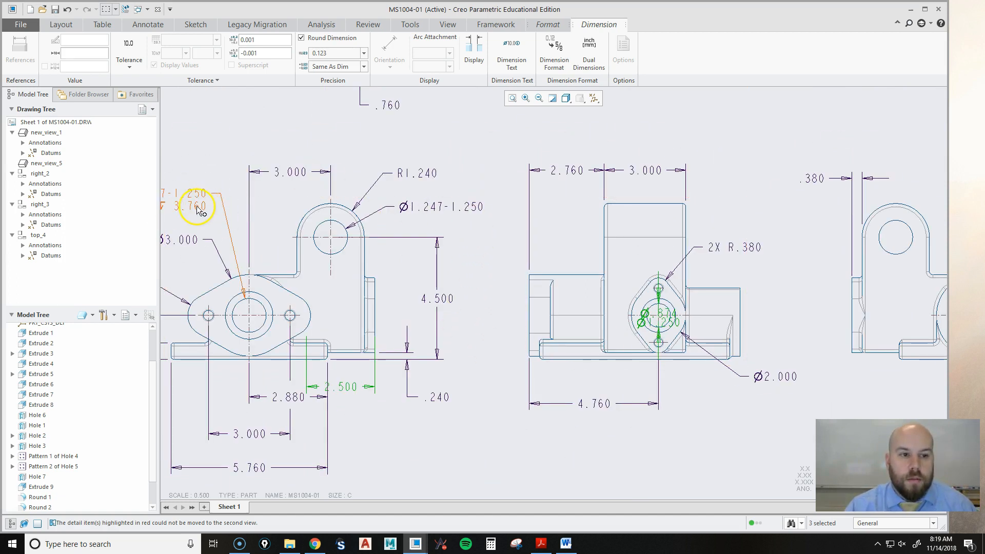
{"action": "left_click", "coordinate": [723, 304]}
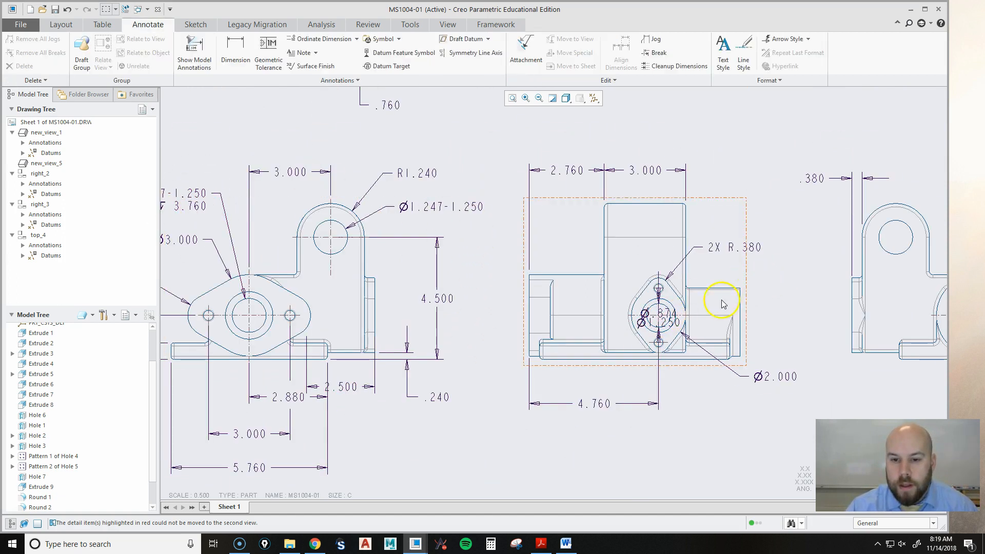
Place the 2.500 depth dimension below the front view and spread the .874 and 1.250 diameter dimensions outside the side view.
{"action": "left_click", "coordinate": [336, 389]}
{"action": "left_click_drag", "start_coordinate": [336, 389], "coordinate": [439, 440]}
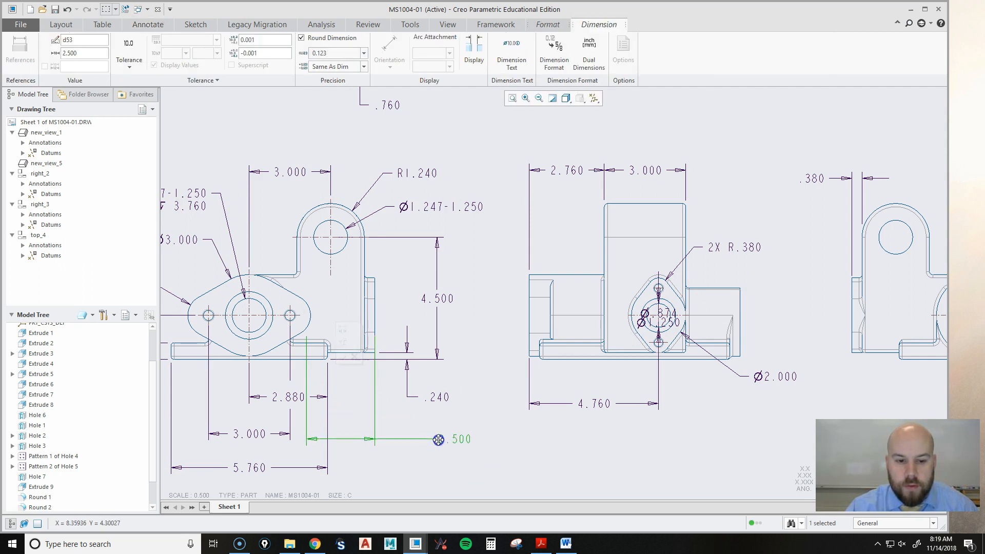
{"action": "left_click", "coordinate": [664, 312]}
{"action": "left_click_drag", "start_coordinate": [664, 312], "coordinate": [788, 273]}
{"action": "left_click", "coordinate": [670, 327]}
{"action": "left_click_drag", "start_coordinate": [671, 326], "coordinate": [759, 349]}
{"action": "left_click", "coordinate": [798, 316]}
Add a second line to the .874 diameter's dimension text with the counterbore symbol, &d55, the depth symbol and &D53.
{"action": "left_click", "coordinate": [779, 349]}
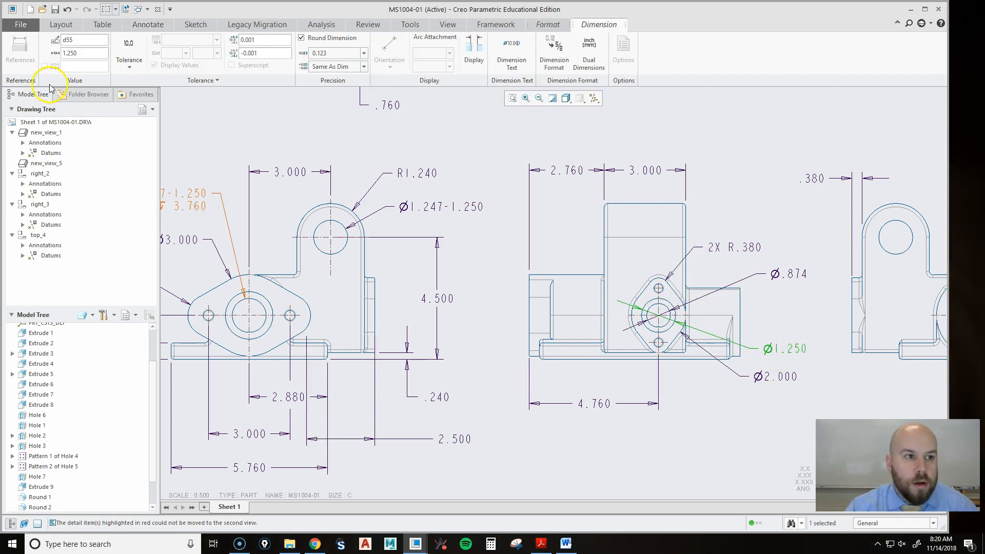
{"action": "left_click", "coordinate": [459, 445]}
{"action": "left_click", "coordinate": [458, 445]}
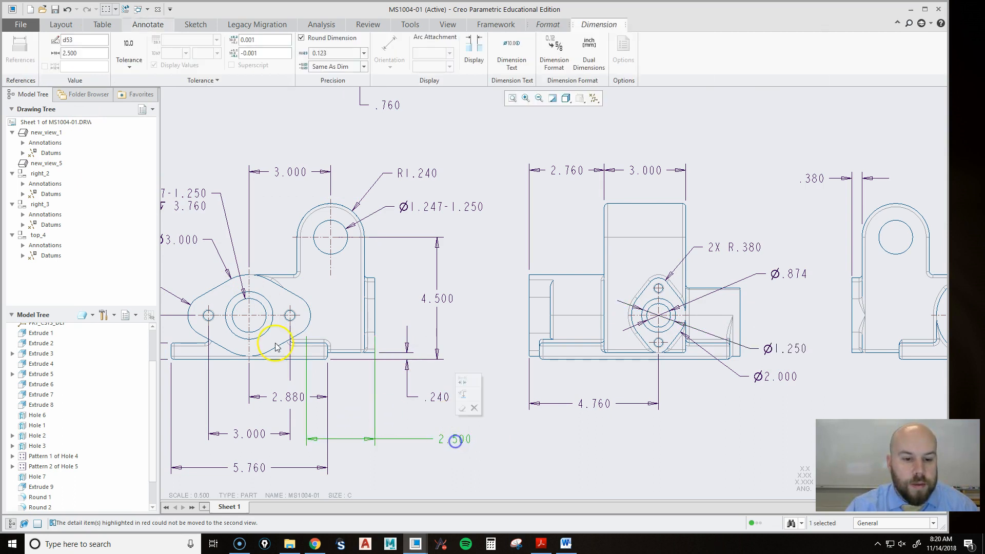
{"action": "left_click", "coordinate": [790, 277]}
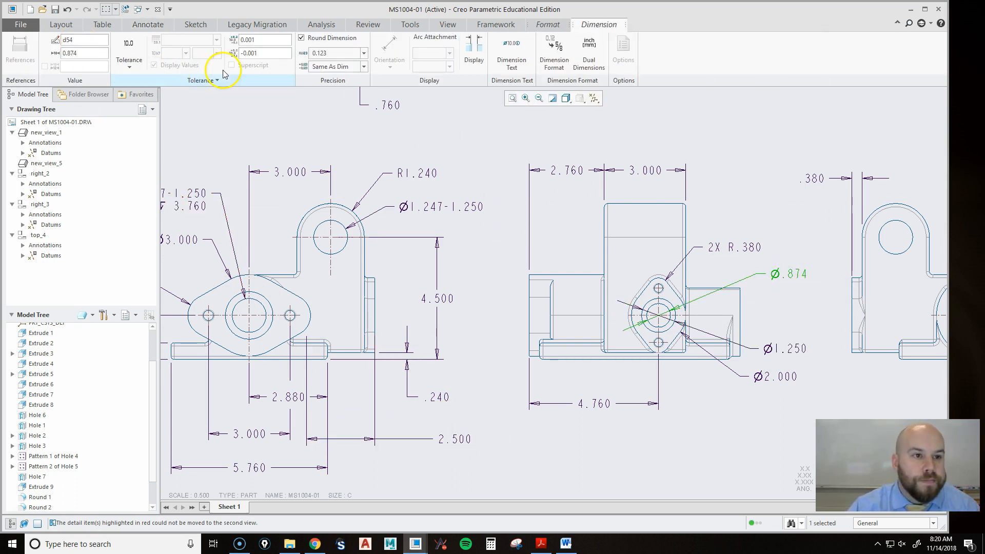
{"action": "left_click", "coordinate": [511, 54]}
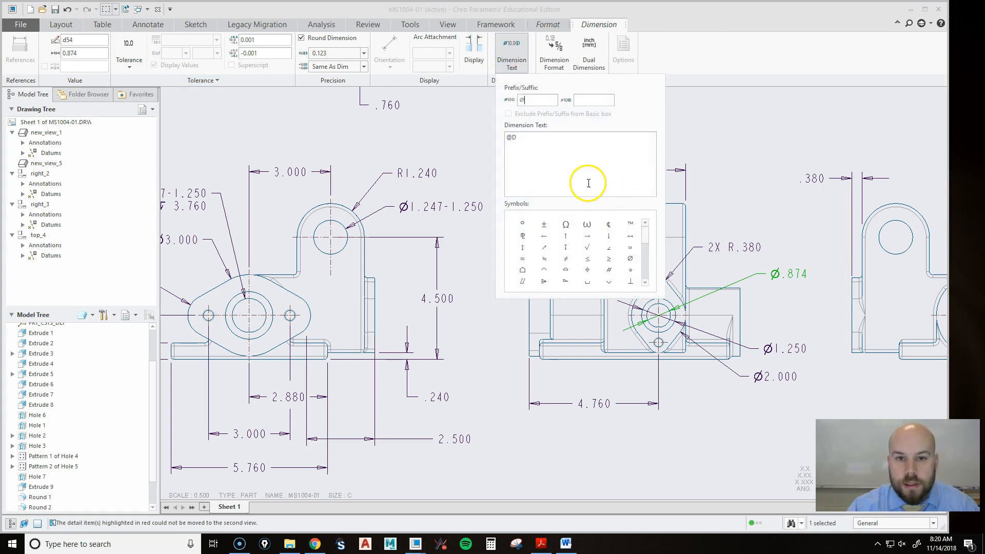
{"action": "left_click", "coordinate": [550, 141]}
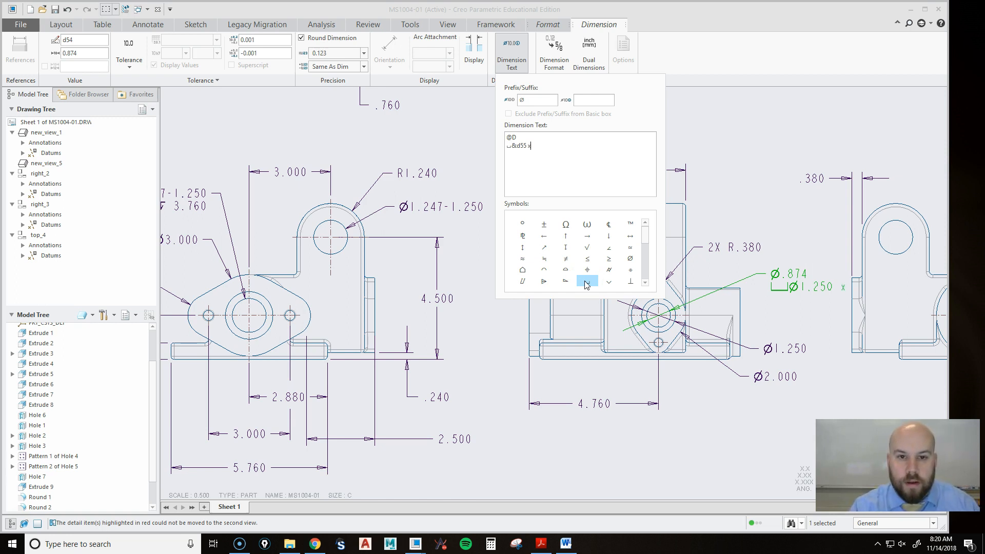
{"action": "left_click", "coordinate": [565, 248]}
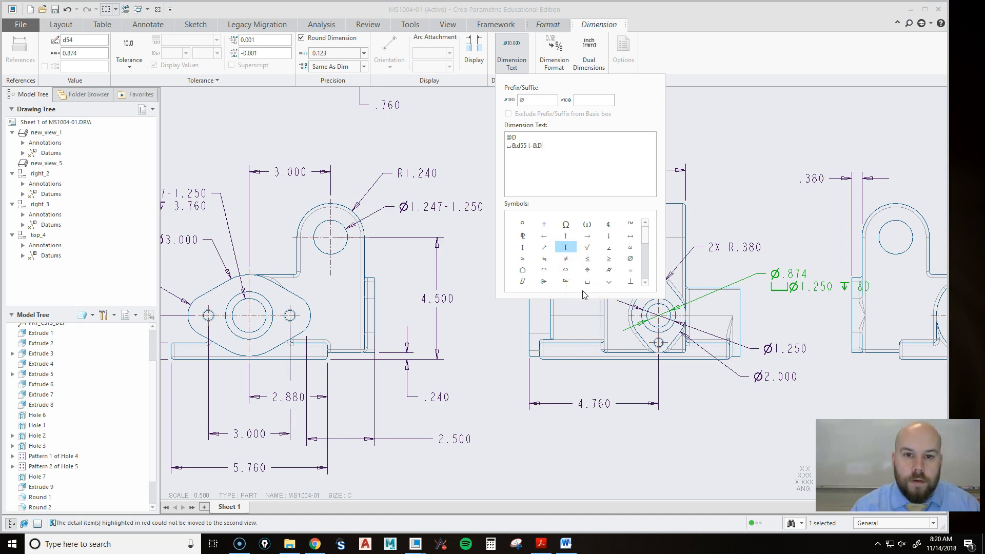
{"action": "left_click", "coordinate": [655, 314]}
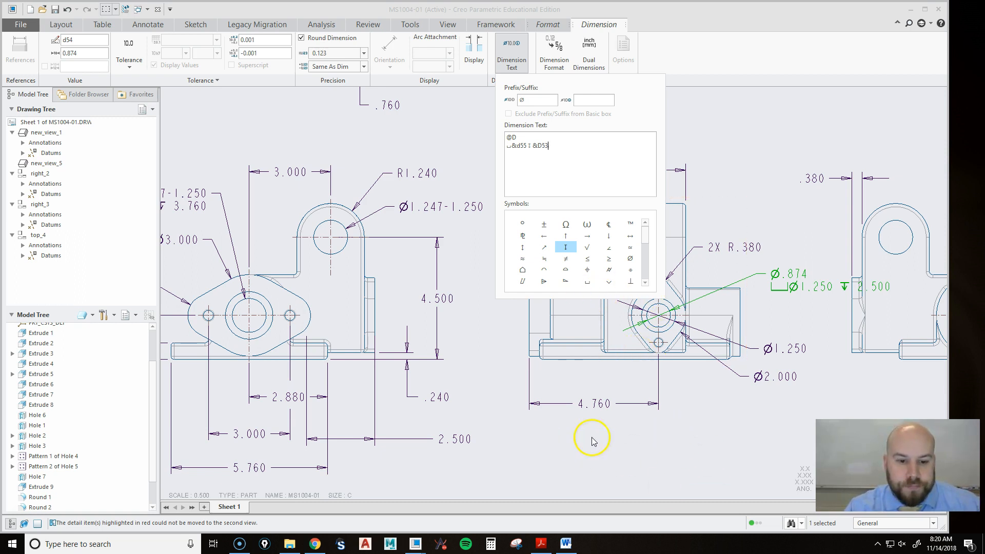
{"action": "left_click", "coordinate": [749, 149]}
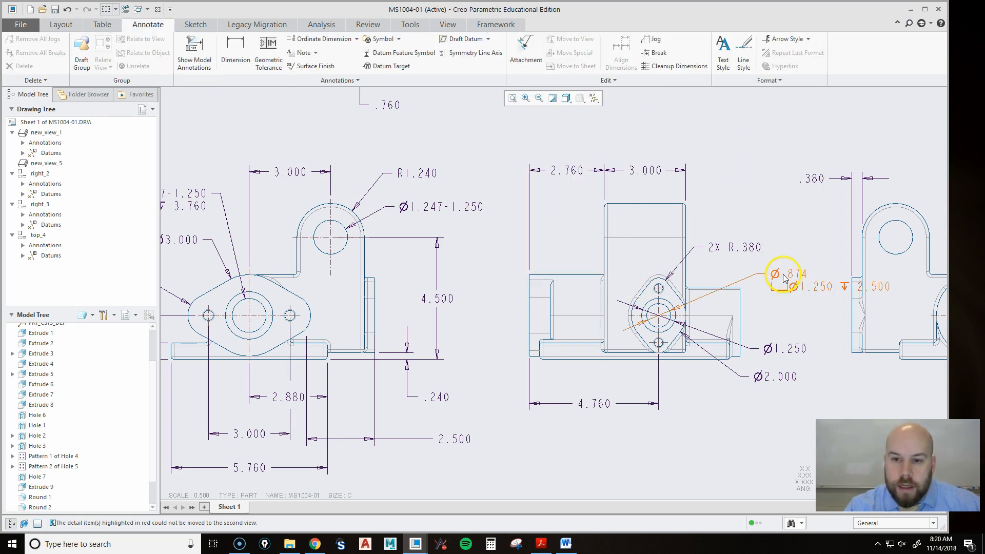
Delete the separate 1.250 diameter and 2.500 depth dimensions.
{"action": "left_click", "coordinate": [783, 352]}
{"action": "left_click", "coordinate": [450, 440], "text": "ctrl"}
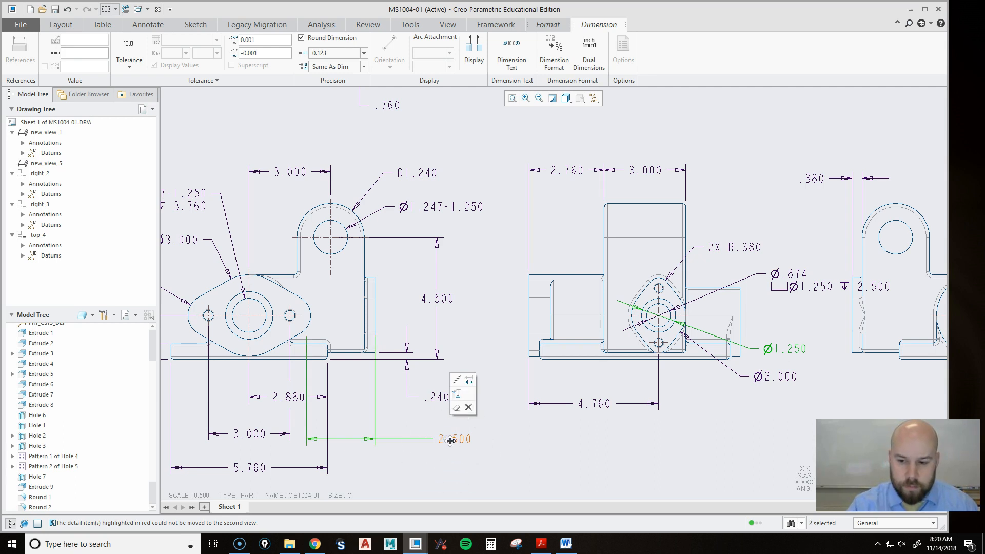
{"action": "key", "text": "Delete"}
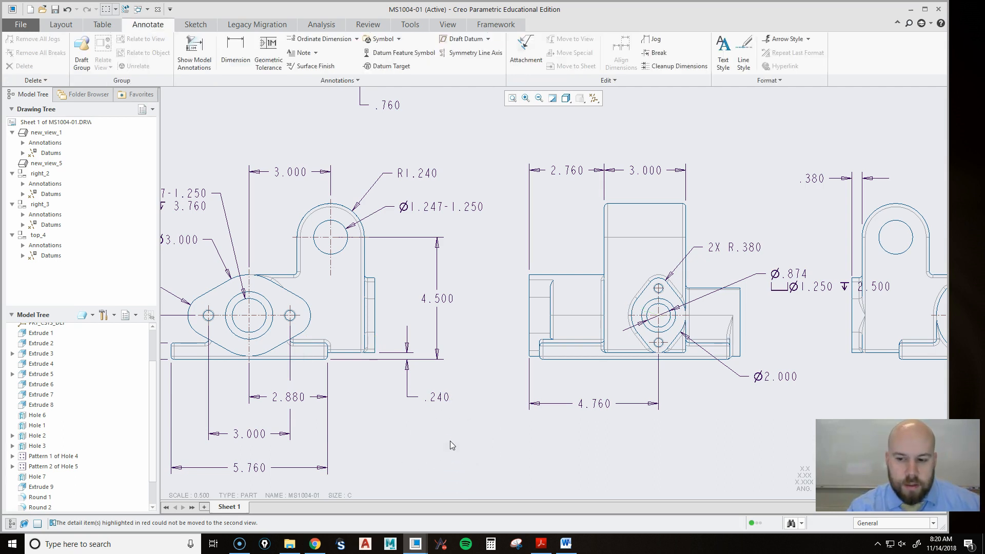
Move the .874 counterbore callout below the side view's 2.000 diameter dimension and set its tolerance mode to Limits.
{"action": "left_click", "coordinate": [797, 280]}
{"action": "left_click_drag", "start_coordinate": [785, 276], "coordinate": [738, 406]}
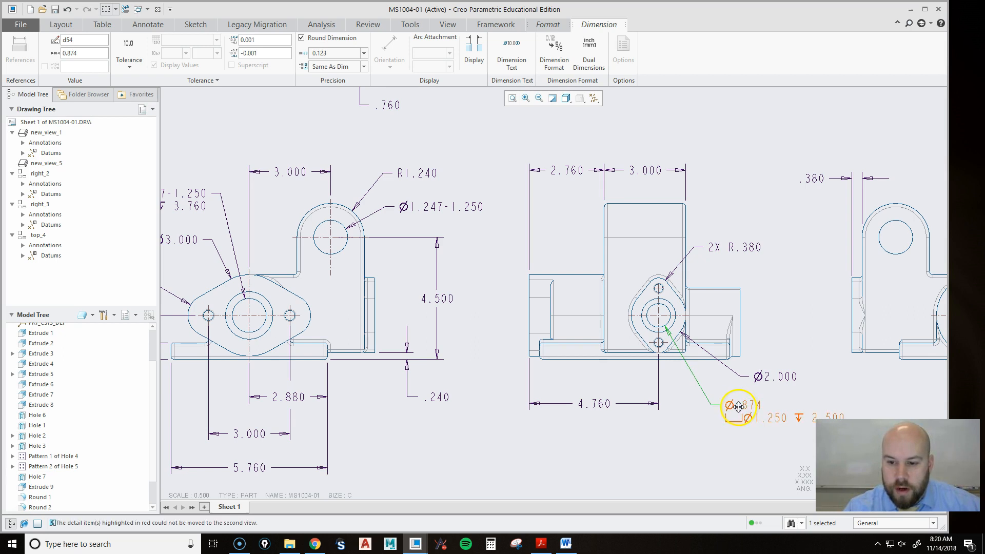
{"action": "left_click", "coordinate": [129, 48]}
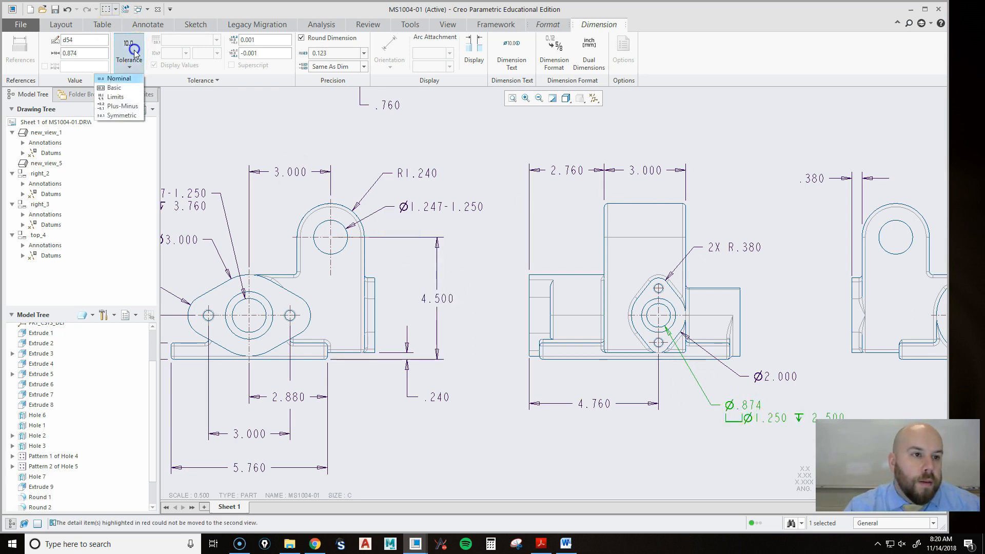
{"action": "left_click", "coordinate": [125, 96]}
{"action": "left_click", "coordinate": [268, 41]}
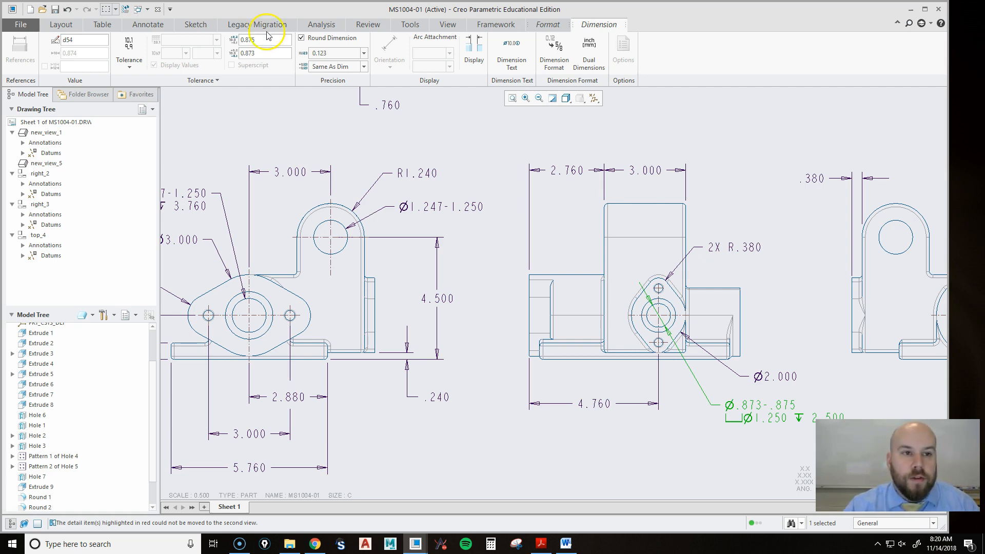
{"action": "middle_click_drag", "start_coordinate": [768, 242], "coordinate": [679, 199]}
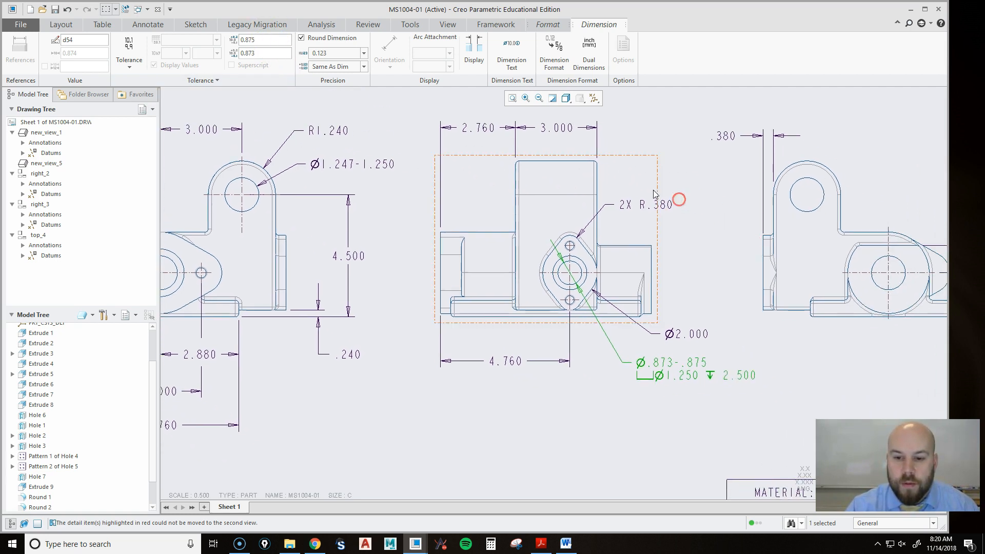
{"action": "left_click", "coordinate": [687, 409]}
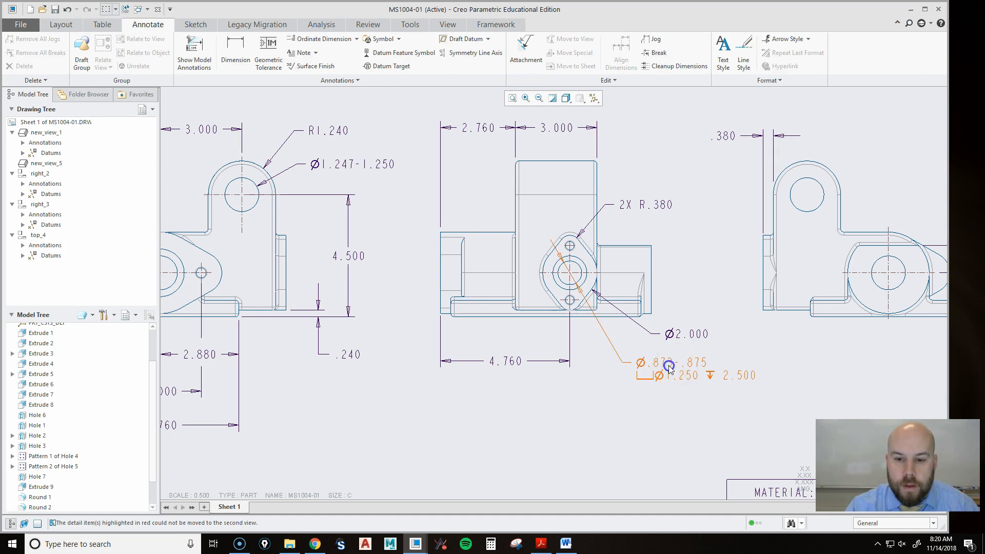
{"action": "left_click", "coordinate": [668, 364]}
{"action": "left_click_drag", "start_coordinate": [668, 364], "coordinate": [668, 364]}
{"action": "left_click", "coordinate": [593, 431]}
{"action": "scroll", "coordinate": [506, 385], "scroll_direction": "up", "scroll_amount": 2}
{"action": "middle_click_drag", "start_coordinate": [605, 266], "coordinate": [670, 281]}
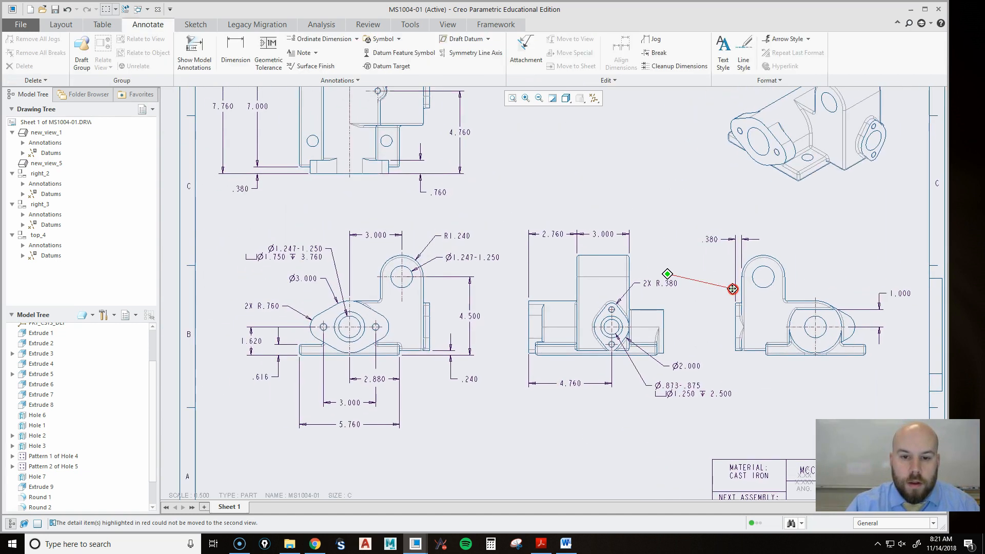
{"action": "left_click", "coordinate": [192, 50]}
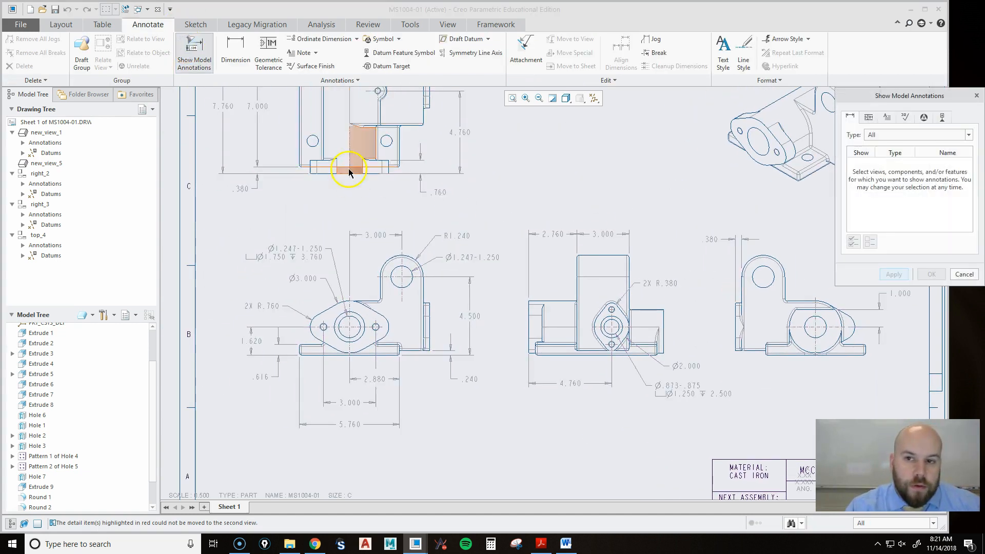
{"action": "scroll", "coordinate": [55, 455], "scroll_direction": "down", "scroll_amount": 1}
{"action": "left_click", "coordinate": [37, 413]}
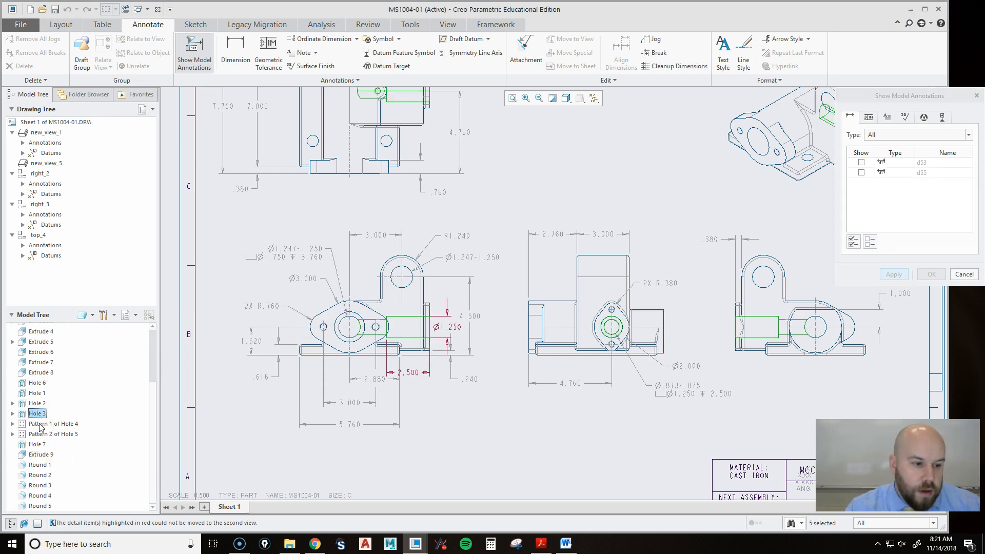
{"action": "left_click", "coordinate": [39, 424]}
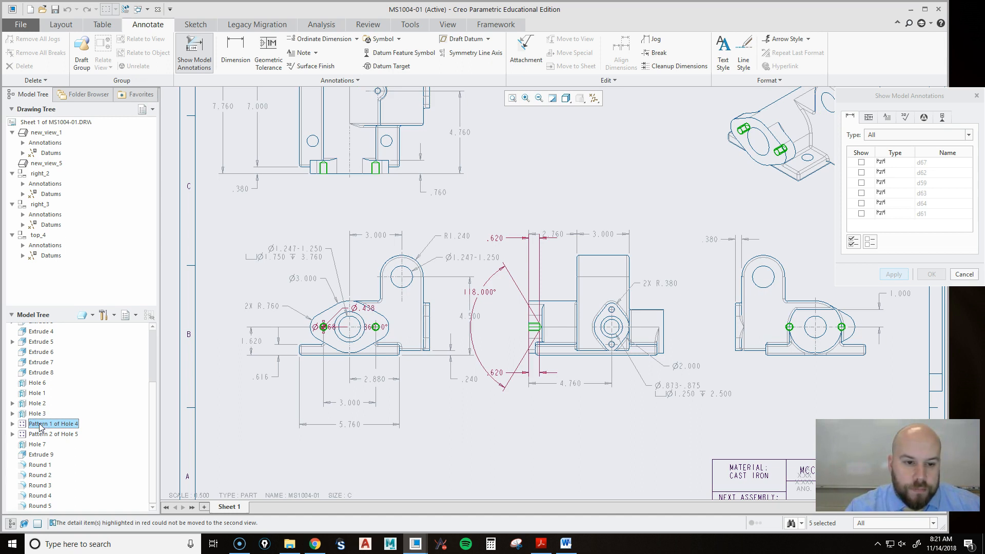
{"action": "scroll", "coordinate": [330, 321], "scroll_direction": "down", "scroll_amount": 3}
{"action": "scroll", "coordinate": [383, 342], "scroll_direction": "up", "scroll_amount": 2}
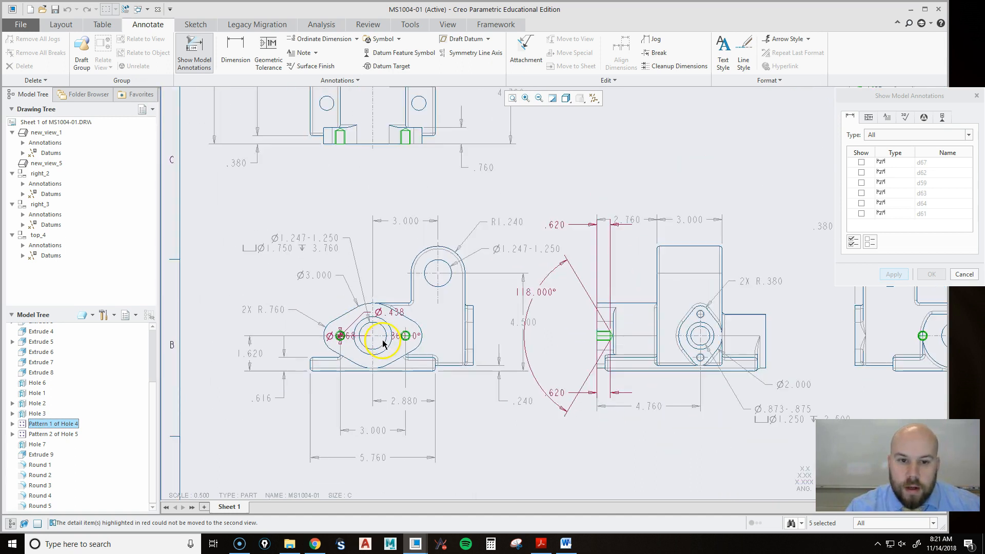
{"action": "left_click", "coordinate": [964, 274]}
Shorten the witness lines of the 3.000 hole-spacing dimension in the front view to leave gaps below the two small holes.
{"action": "middle_click_drag", "start_coordinate": [474, 390], "coordinate": [578, 343]}
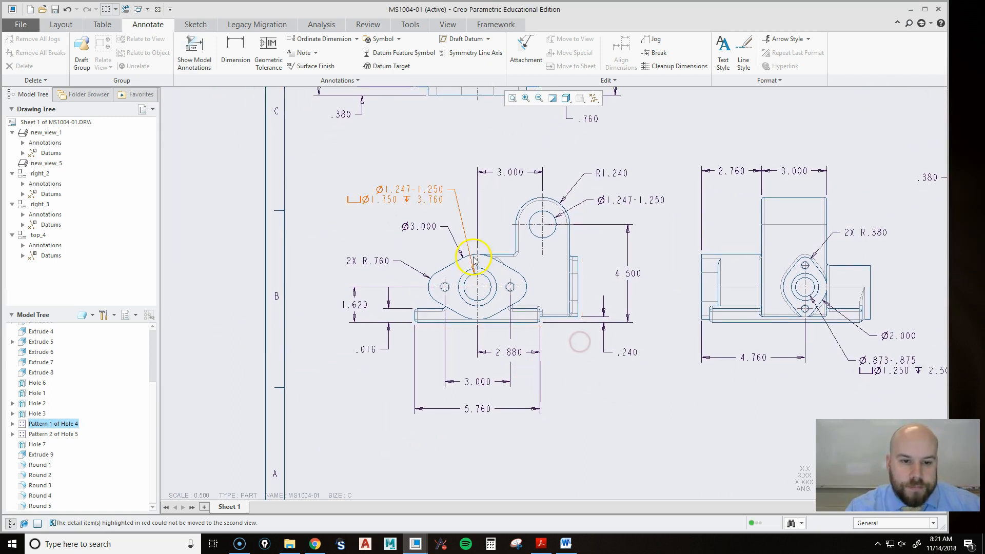
{"action": "scroll", "coordinate": [358, 260], "scroll_direction": "down", "scroll_amount": 2}
{"action": "scroll", "coordinate": [471, 306], "scroll_direction": "down", "scroll_amount": 2}
{"action": "scroll", "coordinate": [474, 295], "scroll_direction": "up", "scroll_amount": 2}
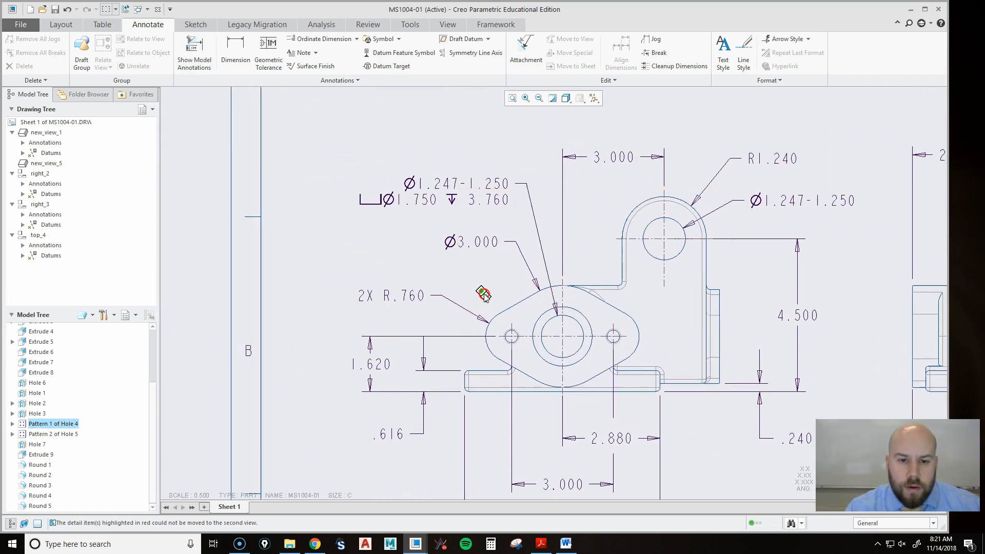
{"action": "middle_click_drag", "start_coordinate": [485, 365], "coordinate": [523, 334]}
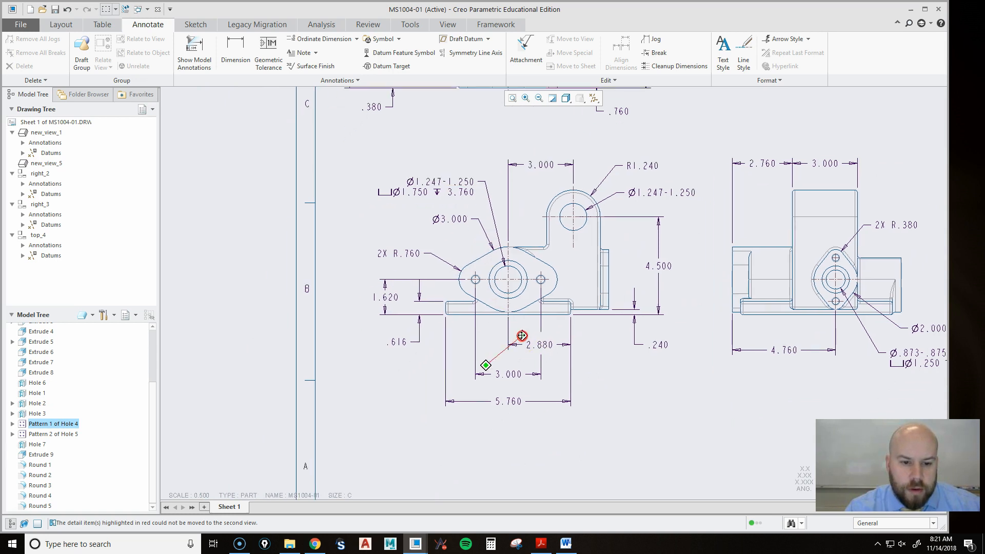
{"action": "scroll", "coordinate": [537, 286], "scroll_direction": "down", "scroll_amount": 3}
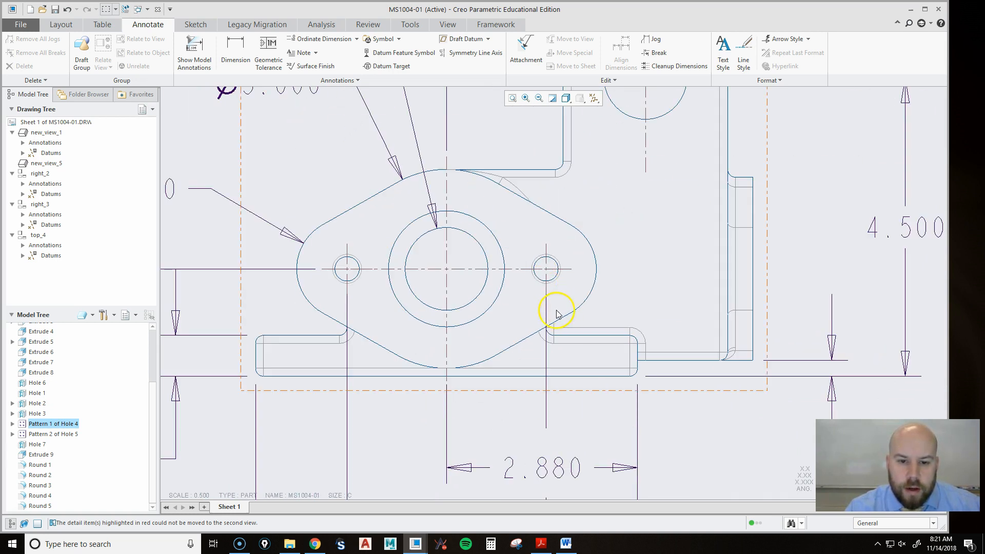
{"action": "left_click", "coordinate": [546, 302]}
{"action": "left_click_drag", "start_coordinate": [545, 278], "coordinate": [545, 292]}
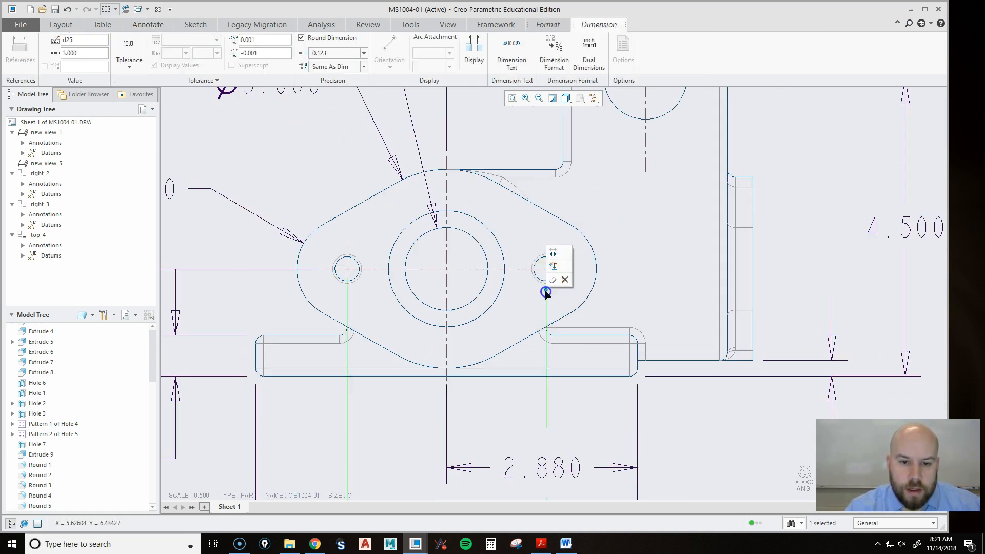
{"action": "mouse_move", "coordinate": [346, 276]}
{"action": "left_mouse_down"}
{"action": "mouse_move", "coordinate": [347, 308]}
{"action": "mouse_move", "coordinate": [352, 299]}
{"action": "left_mouse_up"}
{"action": "scroll", "coordinate": [352, 299], "scroll_direction": "up", "scroll_amount": 3}
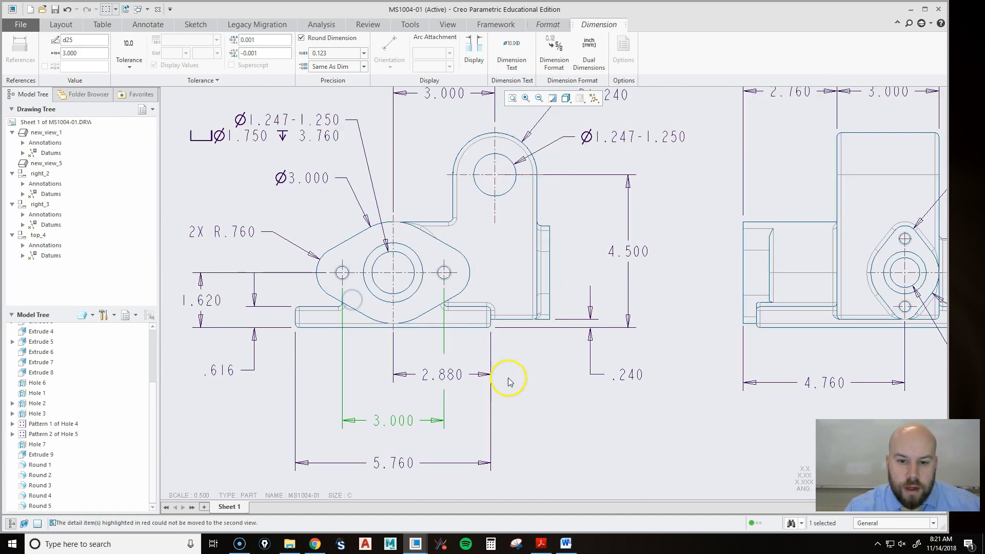
{"action": "left_click", "coordinate": [627, 455]}
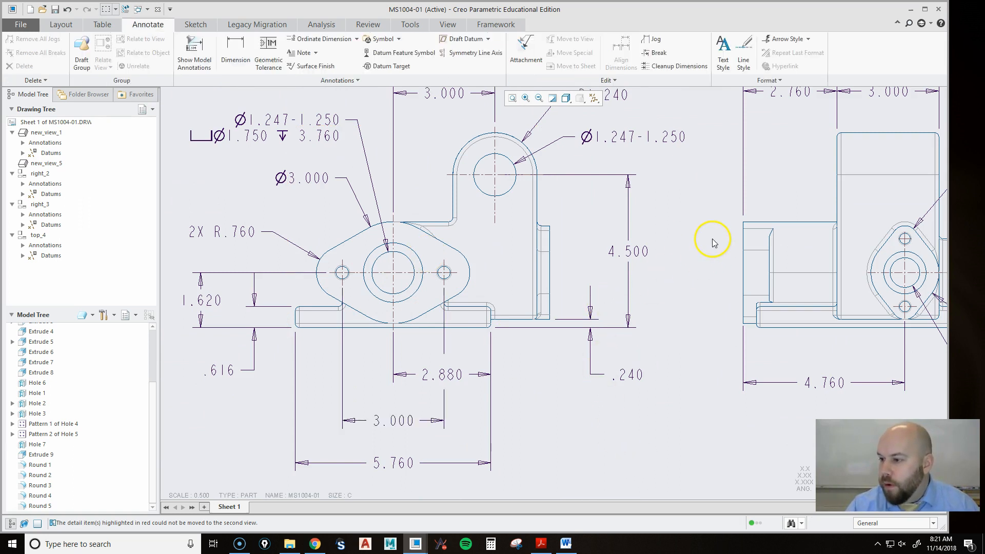
Add a leader note reading 7/16-14UNC-2B to the right small flange hole in the front view, placed below the view.
{"action": "left_click", "coordinate": [316, 54]}
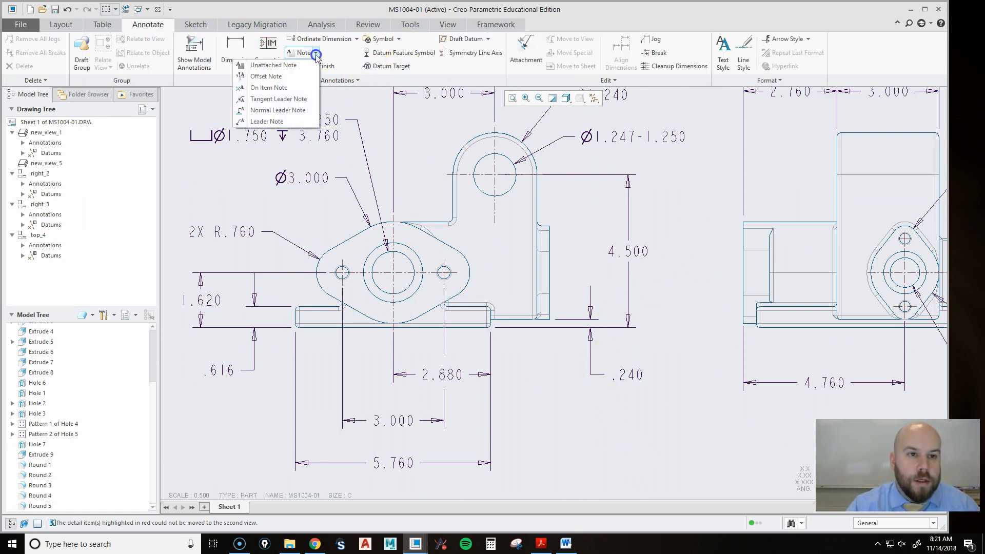
{"action": "left_click", "coordinate": [267, 121]}
{"action": "scroll", "coordinate": [451, 297], "scroll_direction": "up", "scroll_amount": 3}
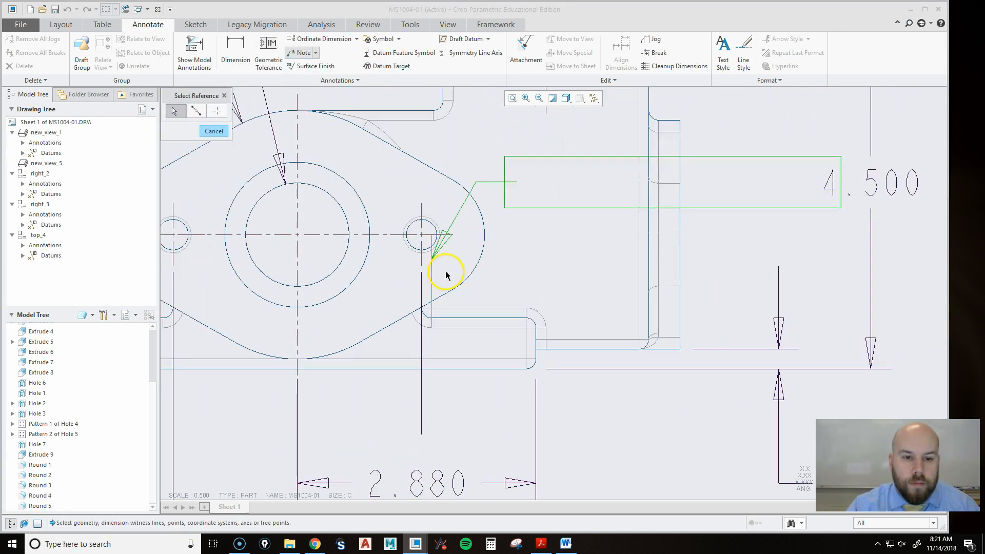
{"action": "left_click", "coordinate": [417, 245]}
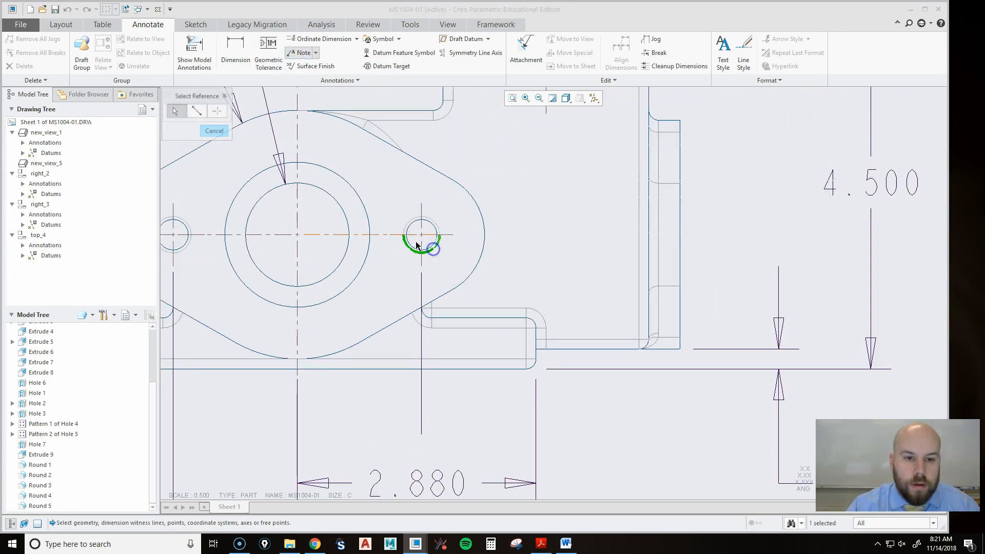
{"action": "scroll", "coordinate": [417, 245], "scroll_direction": "down", "scroll_amount": 4}
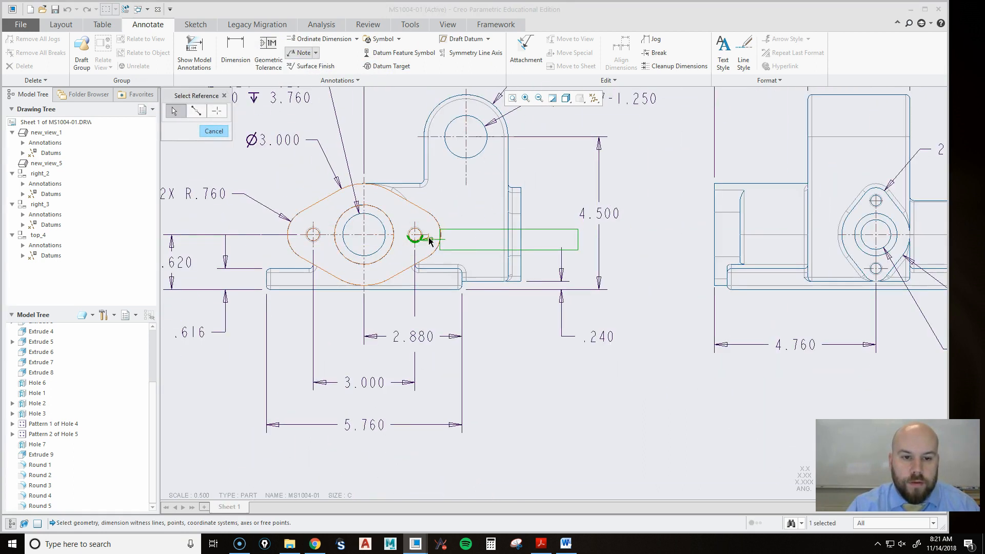
{"action": "middle_click", "coordinate": [514, 376]}
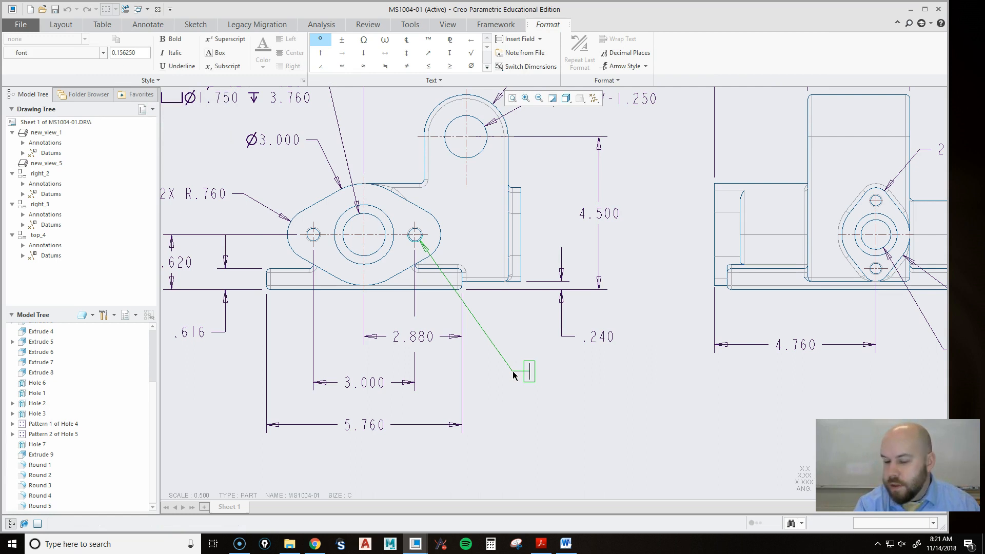
{"action": "type", "text": "7/16-14UNC-2B"}
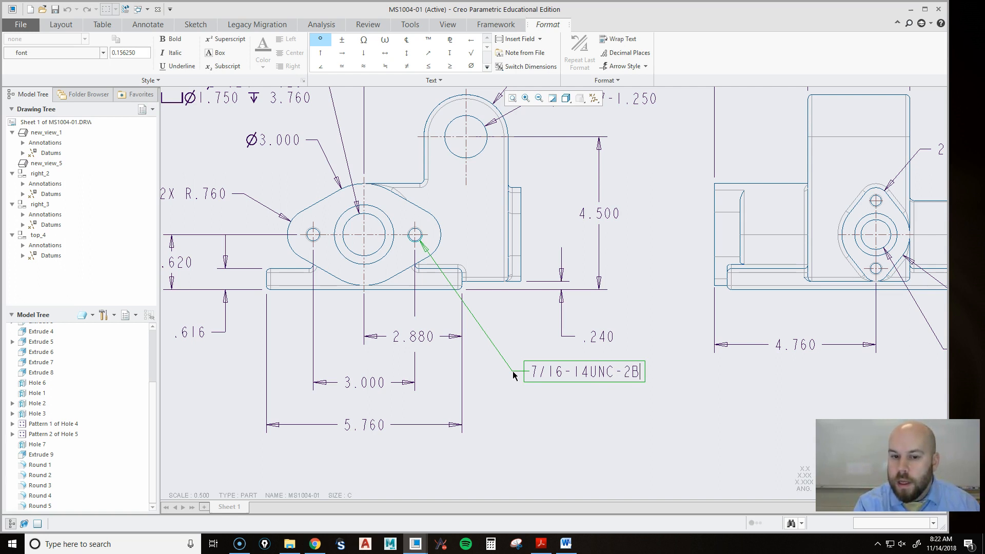
{"action": "key", "text": "Return"}
{"action": "left_click", "coordinate": [667, 358]}
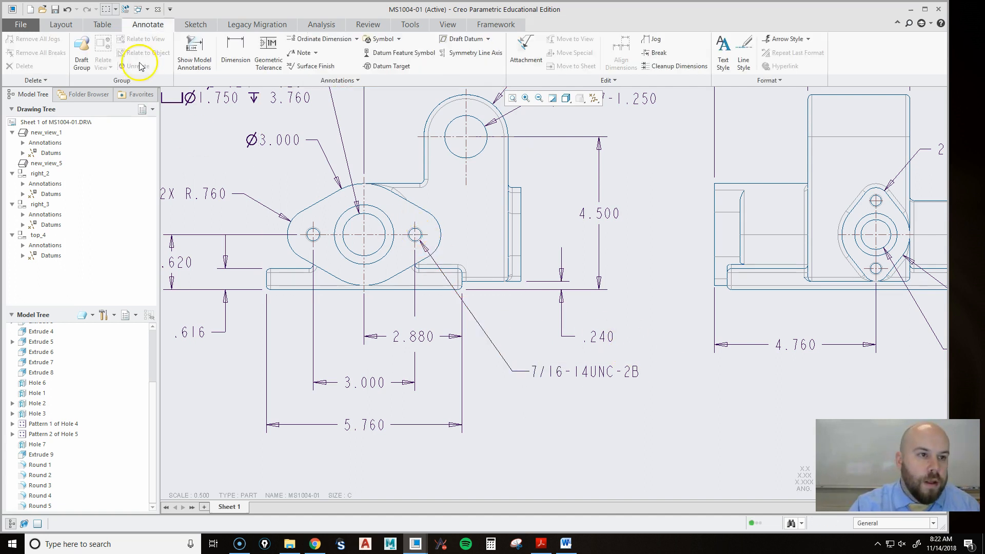
{"action": "left_click", "coordinate": [193, 55]}
{"action": "left_click", "coordinate": [413, 239]}
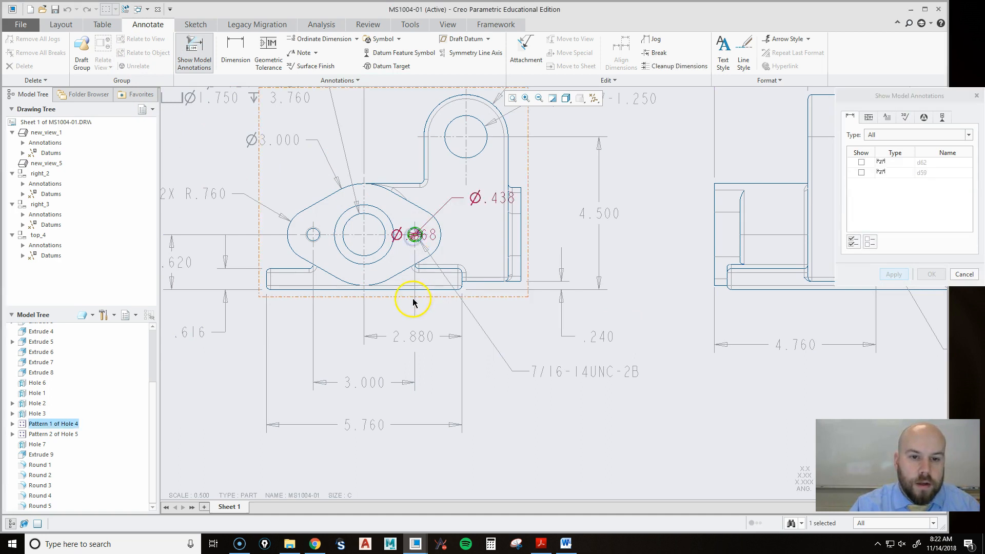
{"action": "scroll", "coordinate": [501, 282], "scroll_direction": "down", "scroll_amount": 3}
{"action": "scroll", "coordinate": [528, 257], "scroll_direction": "down", "scroll_amount": 2}
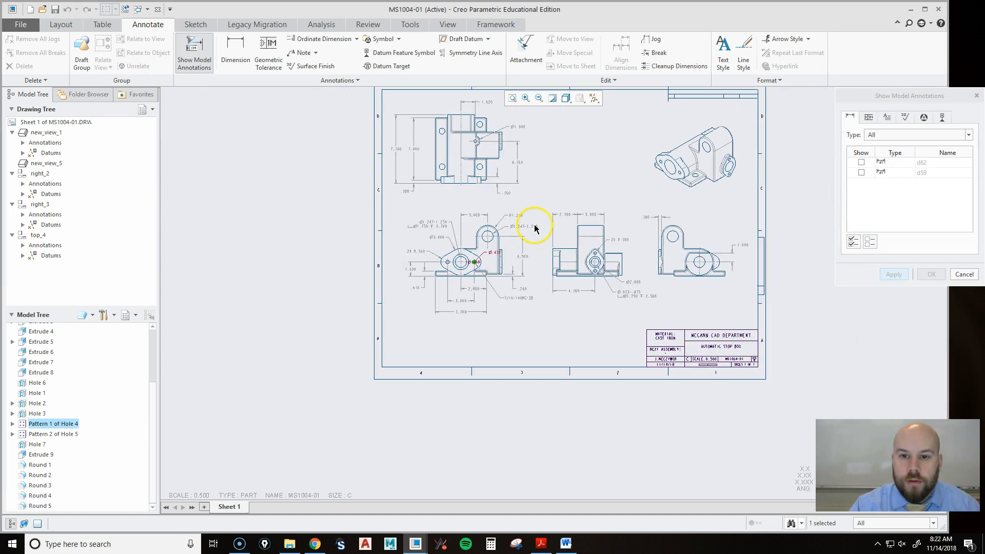
{"action": "left_click", "coordinate": [392, 333]}
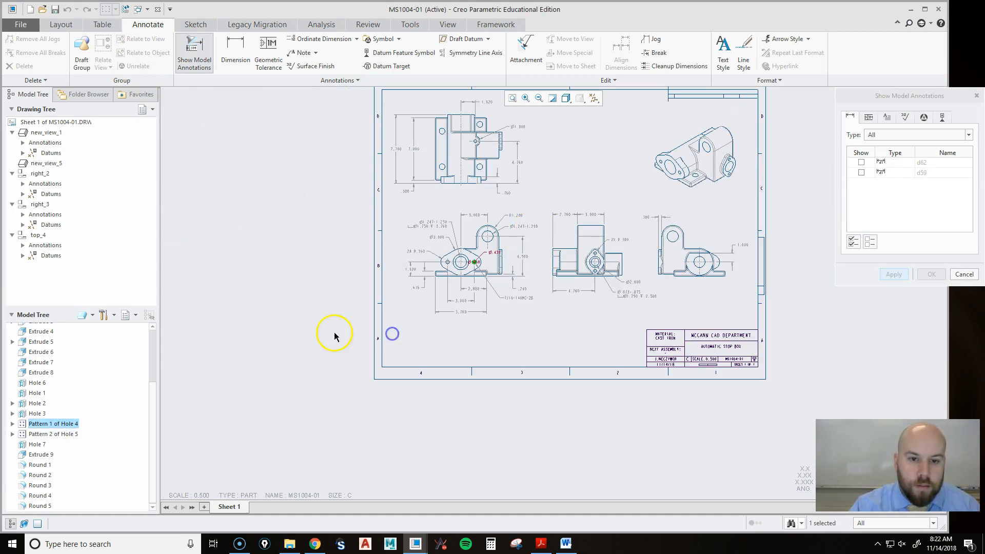
{"action": "scroll", "coordinate": [369, 332], "scroll_direction": "down", "scroll_amount": 2}
{"action": "scroll", "coordinate": [676, 327], "scroll_direction": "up", "scroll_amount": 2}
{"action": "mouse_move", "coordinate": [576, 342]}
{"action": "middle_mouse_down"}
{"action": "mouse_move", "coordinate": [639, 393]}
{"action": "mouse_move", "coordinate": [694, 409]}
{"action": "middle_mouse_up"}
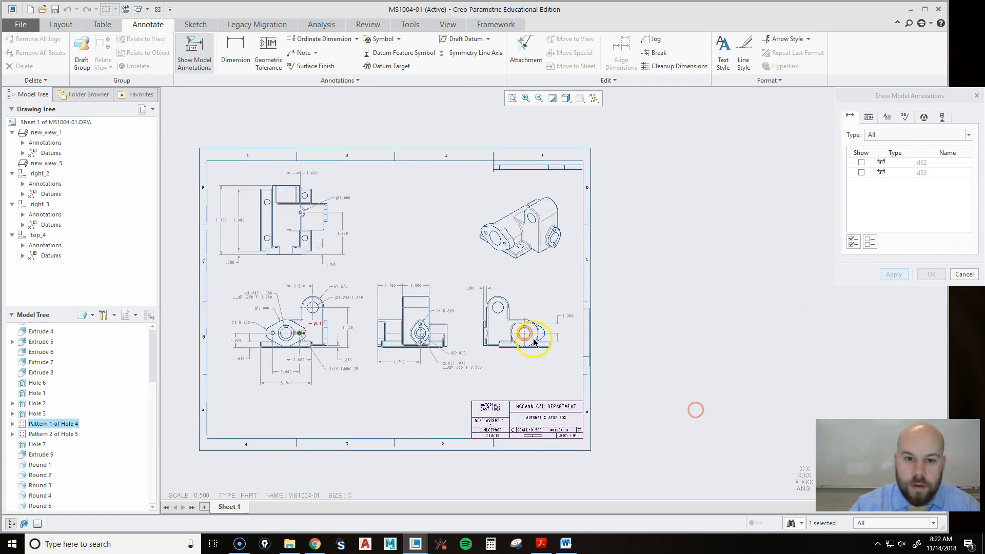
{"action": "left_click", "coordinate": [964, 274]}
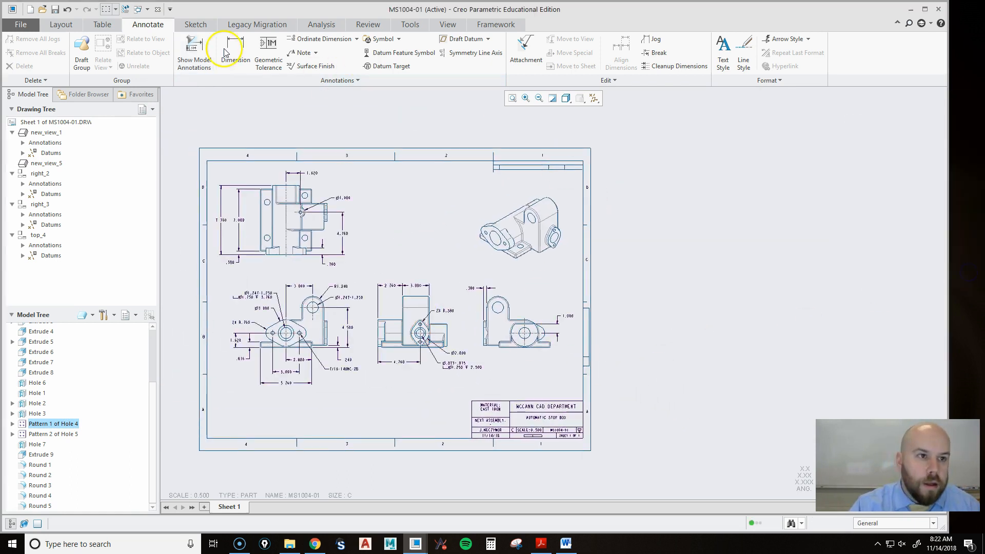
Show the lower .620 hole depth dimension of Pattern 1 of Hole 4 in the side view.
{"action": "left_click", "coordinate": [192, 53]}
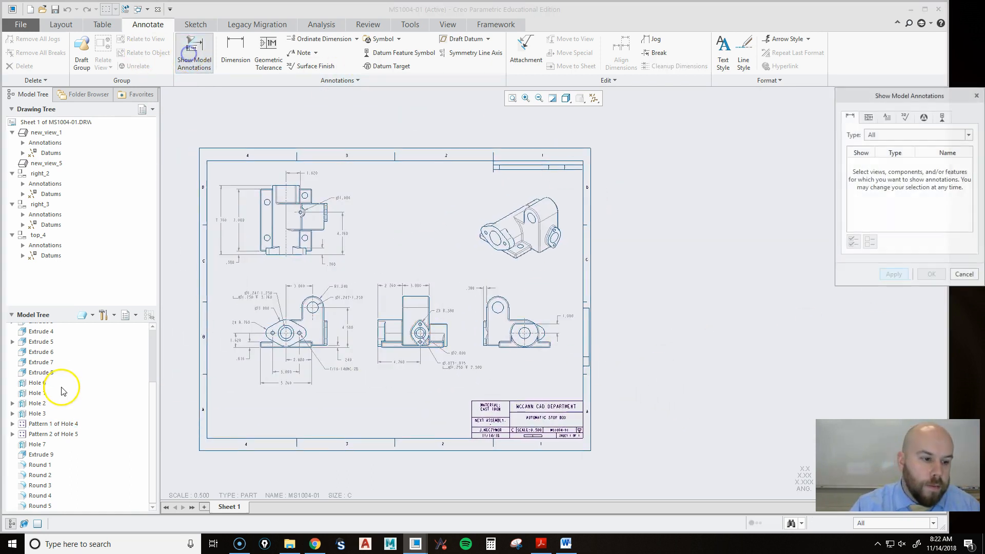
{"action": "left_click", "coordinate": [51, 424]}
{"action": "scroll", "coordinate": [386, 357], "scroll_direction": "up", "scroll_amount": 4}
{"action": "scroll", "coordinate": [359, 356], "scroll_direction": "up", "scroll_amount": 2}
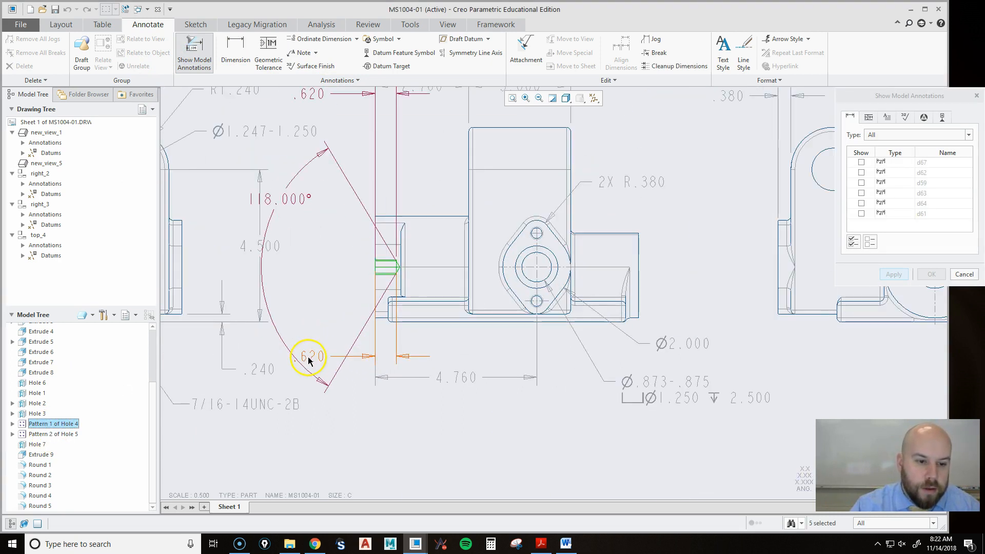
{"action": "left_click", "coordinate": [308, 359]}
{"action": "left_click", "coordinate": [931, 273]}
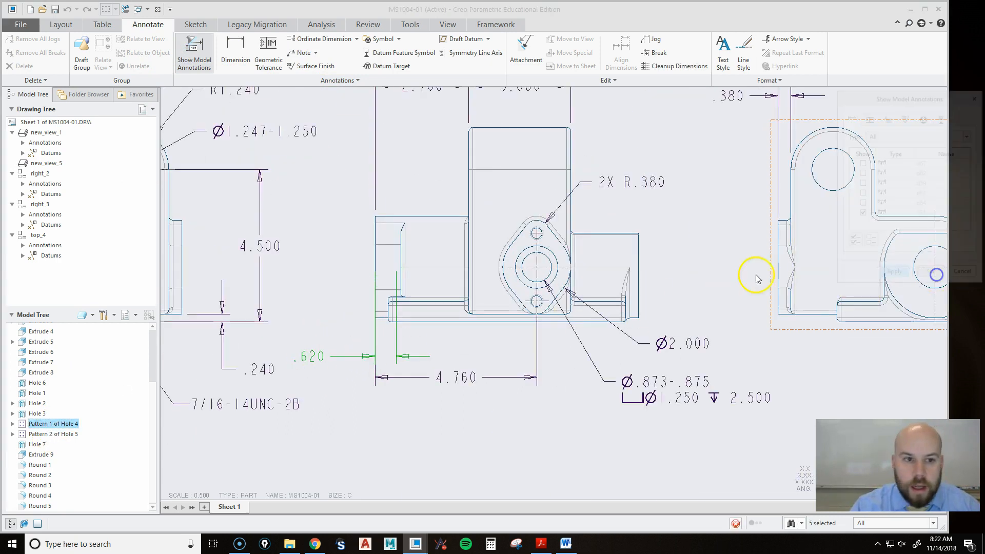
Check the symbolic name of the .620 depth dimension and remove the dimension from the side view.
{"action": "left_click", "coordinate": [320, 394]}
{"action": "left_click", "coordinate": [308, 357]}
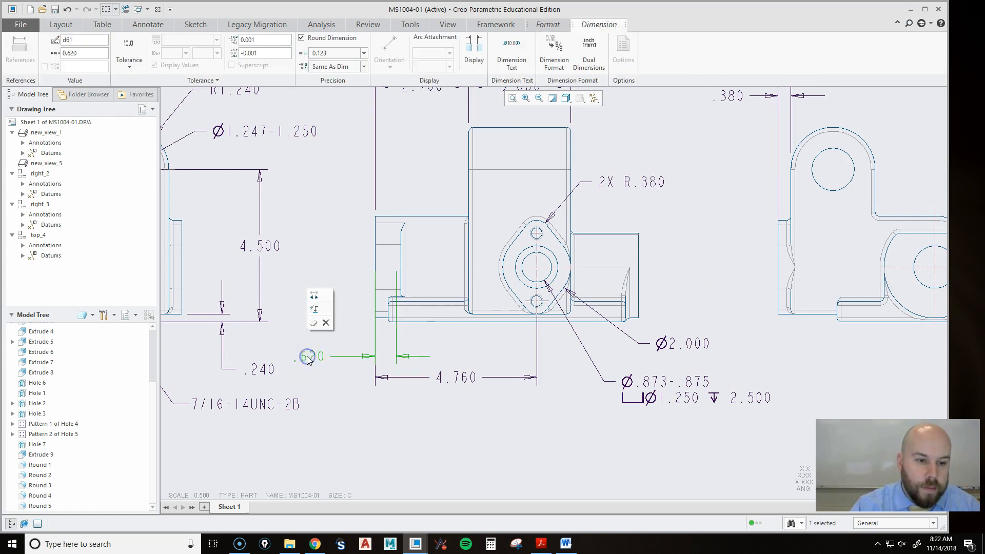
{"action": "left_click", "coordinate": [362, 443]}
{"action": "left_click", "coordinate": [314, 355]}
{"action": "left_click", "coordinate": [393, 400]}
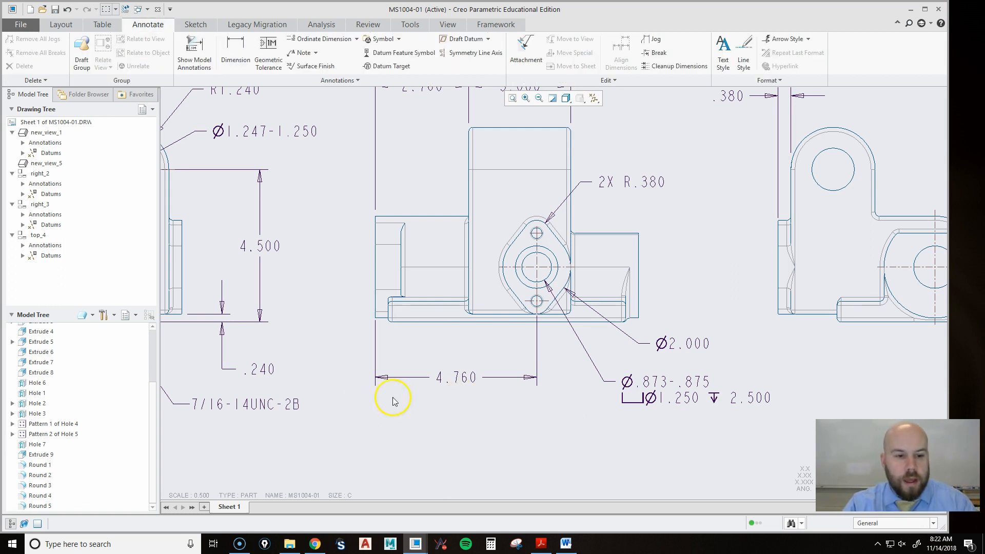
Append a depth symbol and the dimension parameter &d61 to the 7/16-14UNC-2B note of the front view.
{"action": "left_click", "coordinate": [249, 413]}
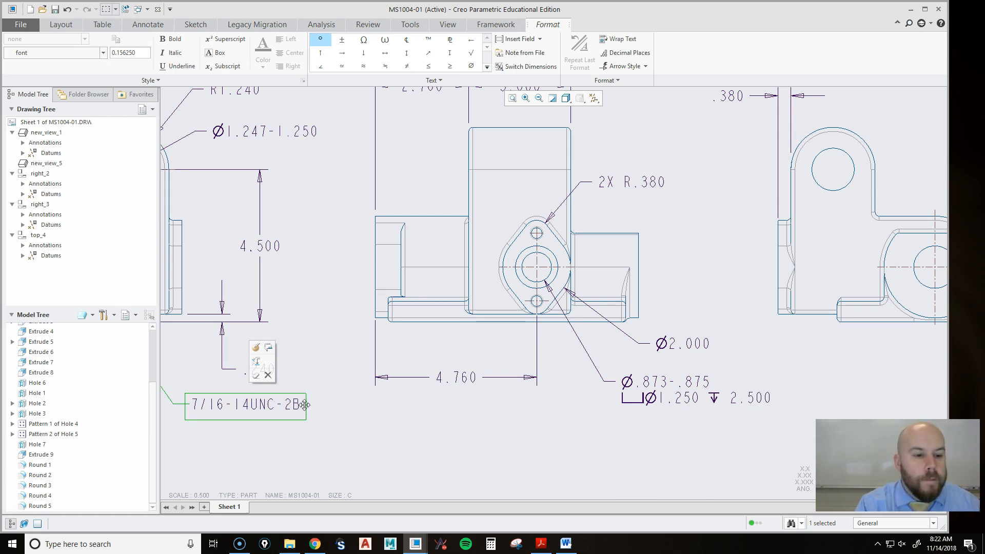
{"action": "left_click", "coordinate": [305, 405]}
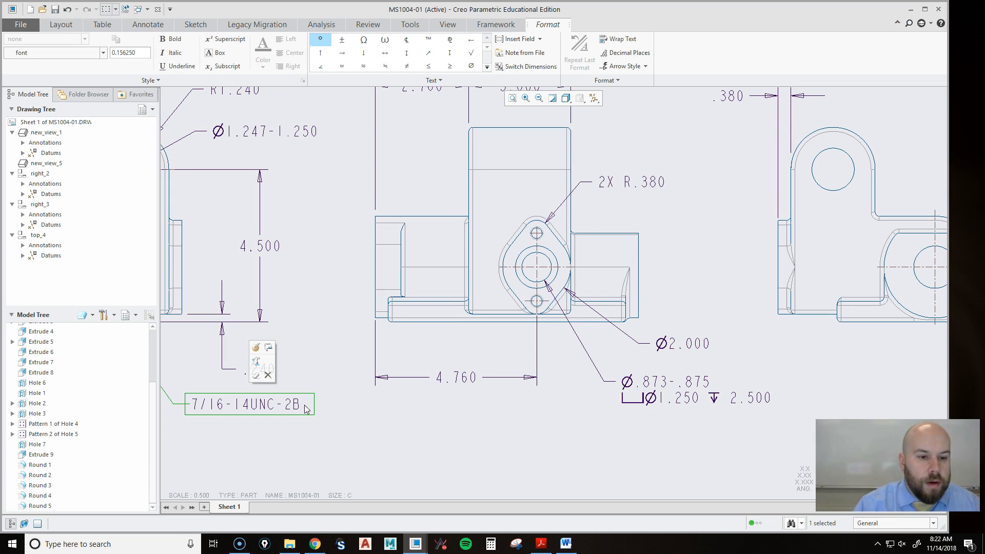
{"action": "left_click", "coordinate": [451, 54]}
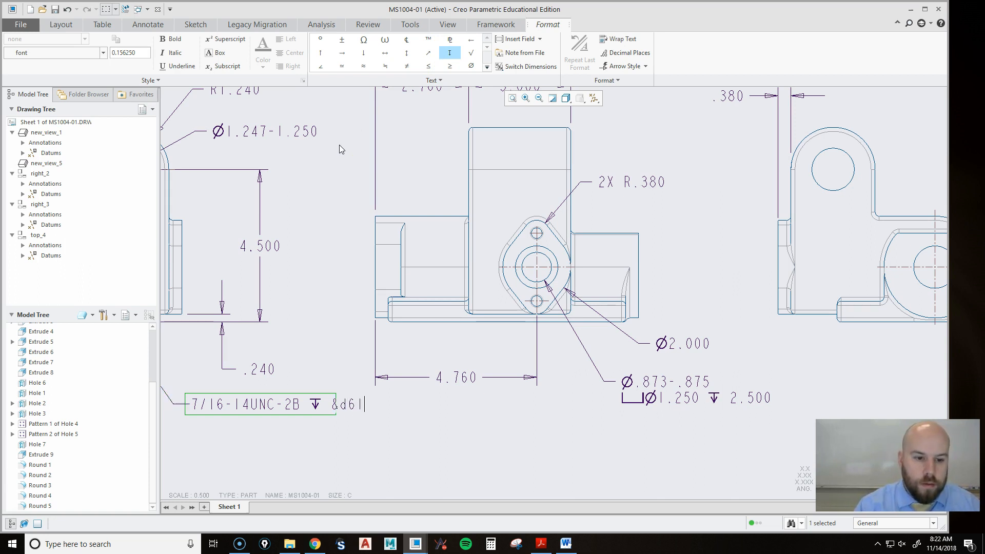
{"action": "left_click", "coordinate": [319, 306]}
{"action": "scroll", "coordinate": [392, 387], "scroll_direction": "down", "scroll_amount": 3}
{"action": "middle_click_drag", "start_coordinate": [453, 424], "coordinate": [517, 415]}
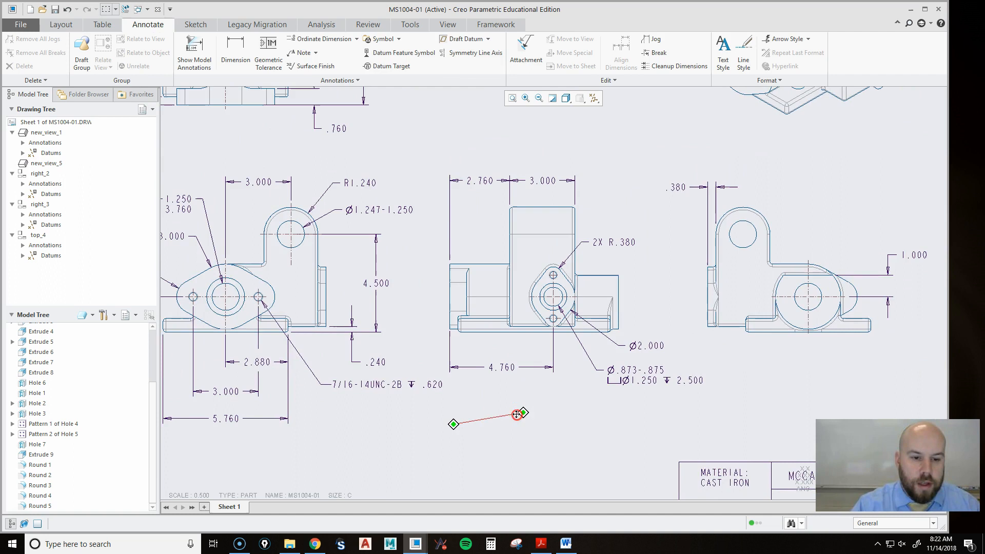
Move the 7/16-14UNC-2B note slightly farther below the .240 dimension in the front view.
{"action": "scroll", "coordinate": [407, 402], "scroll_direction": "up", "scroll_amount": 1}
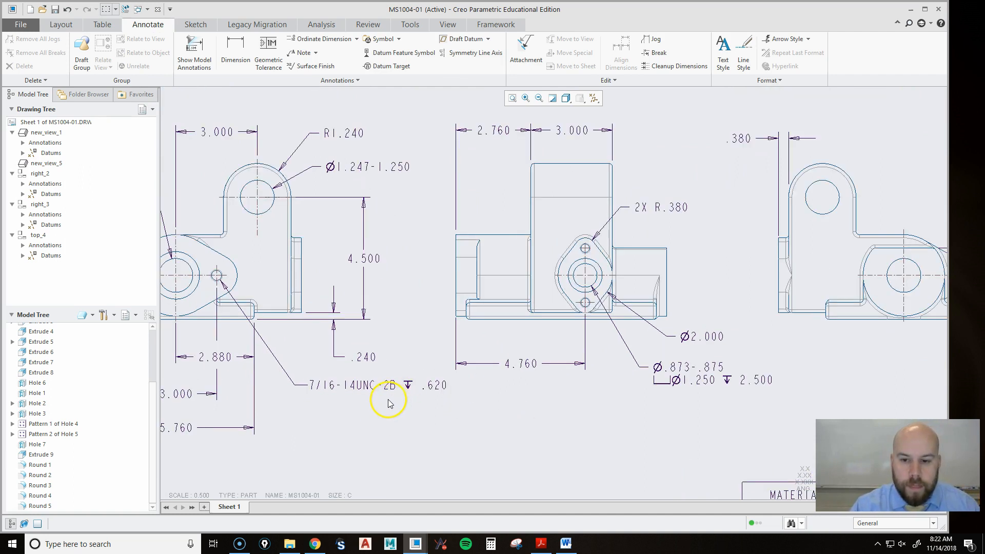
{"action": "middle_click_drag", "start_coordinate": [380, 421], "coordinate": [461, 425]}
{"action": "left_click", "coordinate": [420, 387]}
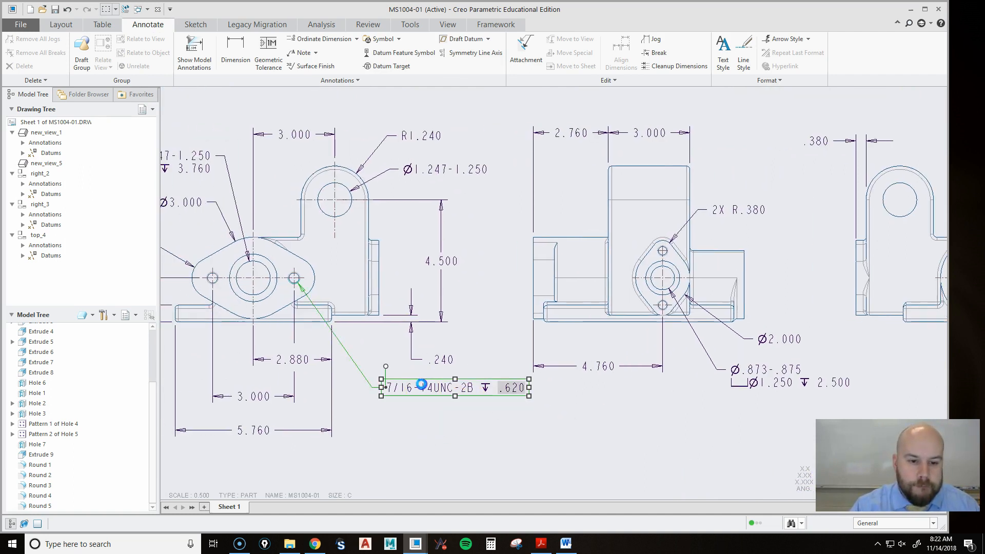
{"action": "left_click_drag", "start_coordinate": [421, 387], "coordinate": [415, 390]}
{"action": "left_click", "coordinate": [430, 430]}
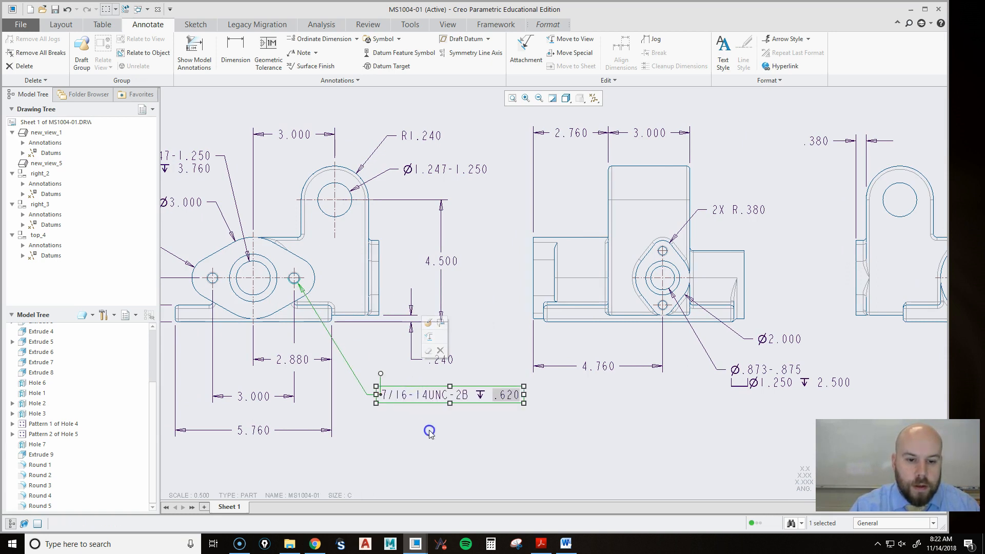
Show the lower .620 depth dimension of Pattern 2 of Hole 5 to check its symbolic name, and delete it from the view.
{"action": "left_click", "coordinate": [194, 52]}
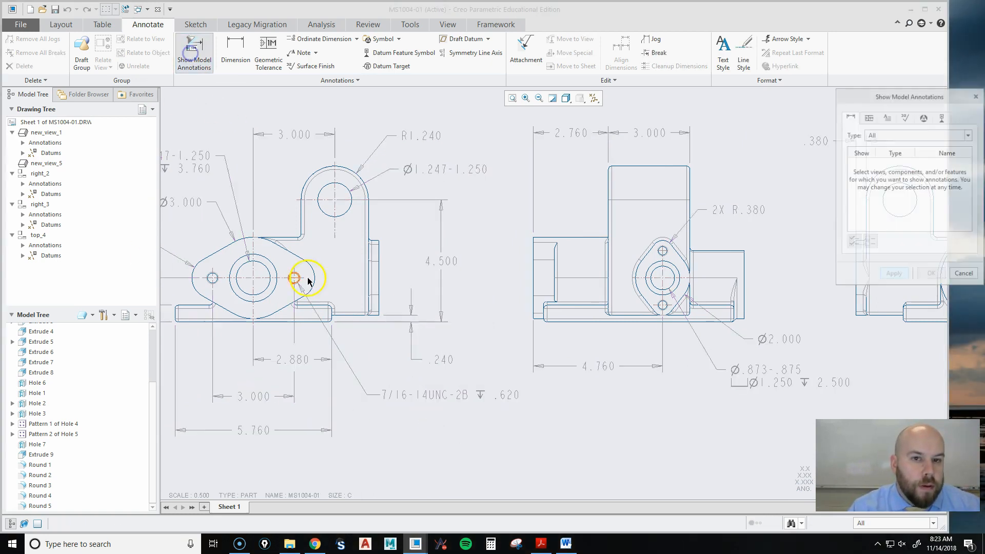
{"action": "left_click", "coordinate": [51, 433]}
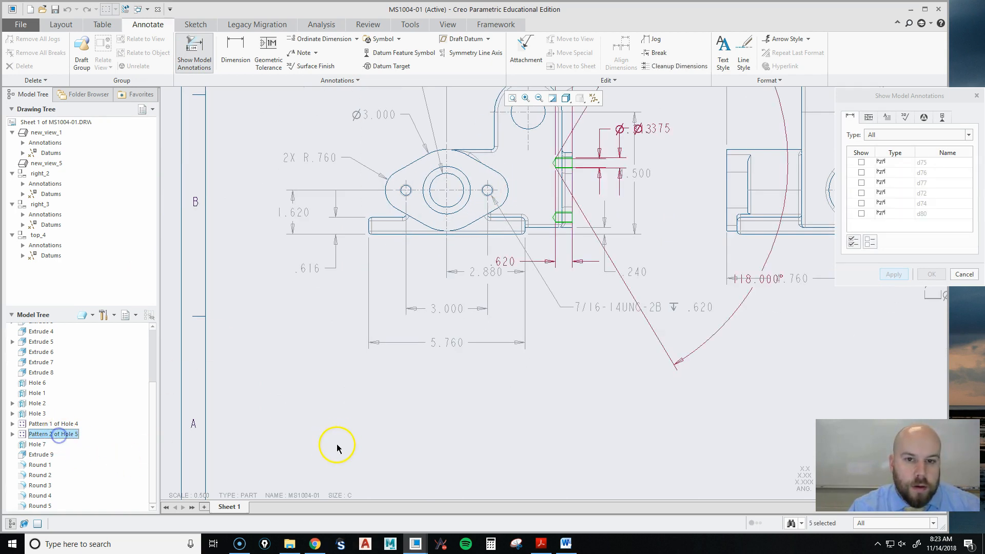
{"action": "scroll", "coordinate": [329, 446], "scroll_direction": "up", "scroll_amount": 1}
{"action": "middle_click_drag", "start_coordinate": [573, 388], "coordinate": [404, 387]}
{"action": "scroll", "coordinate": [285, 319], "scroll_direction": "down", "scroll_amount": 2}
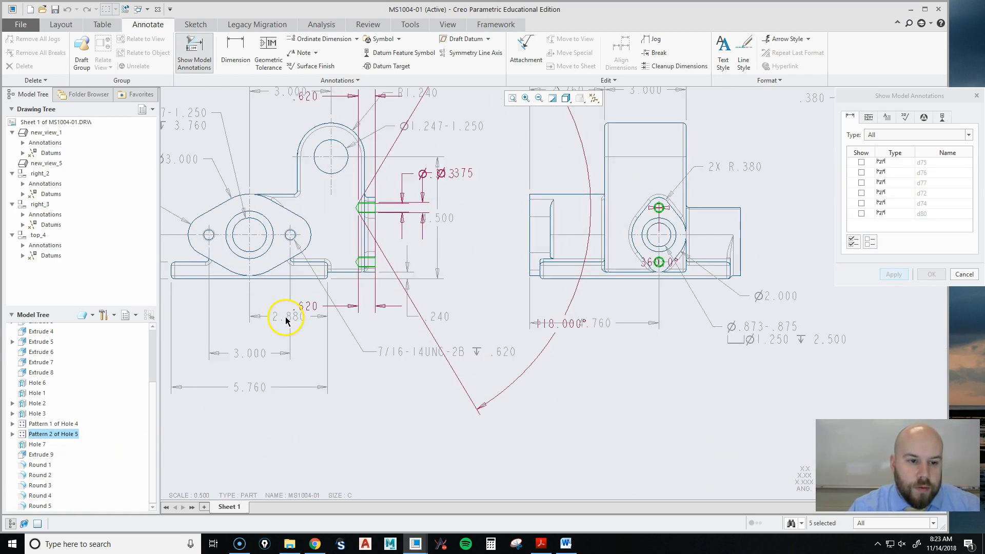
{"action": "left_click", "coordinate": [311, 304]}
{"action": "left_click", "coordinate": [931, 274]}
{"action": "middle_click_drag", "start_coordinate": [497, 381], "coordinate": [512, 440]}
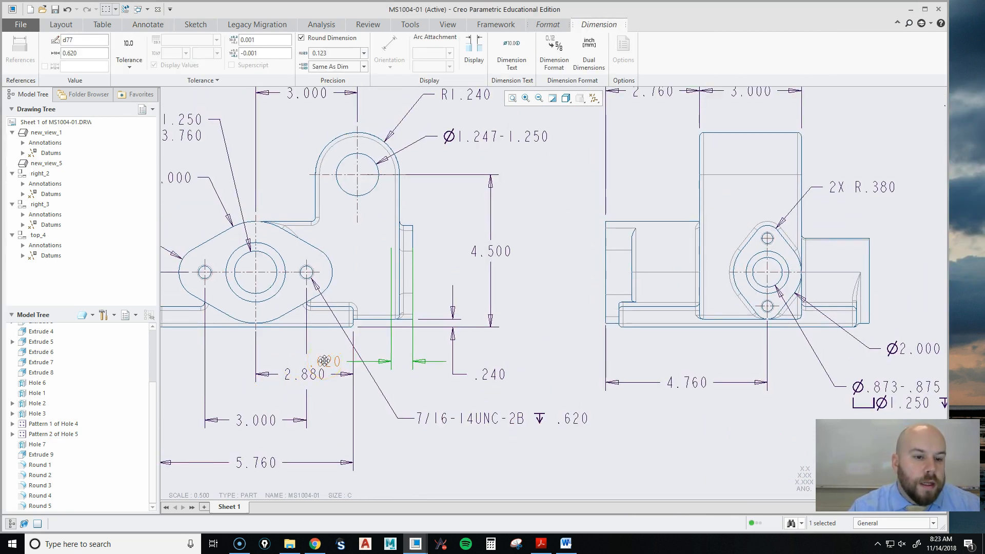
{"action": "key", "text": "Delete"}
Move the 2X R.380 radius callout higher beside the middle view to make room for a hole note.
{"action": "mouse_move", "coordinate": [749, 279]}
{"action": "middle_mouse_down"}
{"action": "mouse_move", "coordinate": [648, 297]}
{"action": "mouse_move", "coordinate": [651, 213]}
{"action": "mouse_move", "coordinate": [631, 242]}
{"action": "middle_mouse_up"}
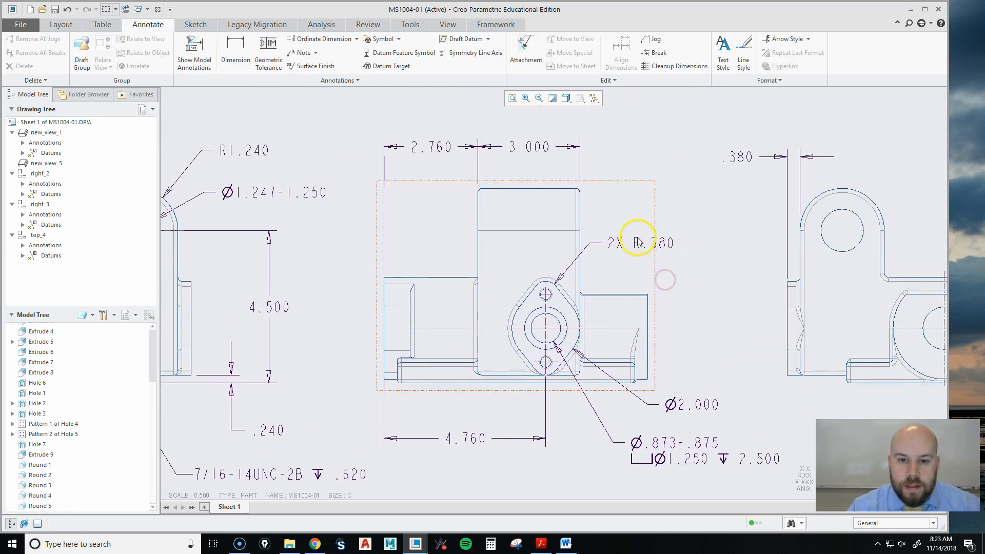
{"action": "left_click", "coordinate": [638, 238]}
{"action": "left_click", "coordinate": [706, 237]}
{"action": "left_click", "coordinate": [669, 244]}
{"action": "left_click_drag", "start_coordinate": [648, 248], "coordinate": [650, 218]}
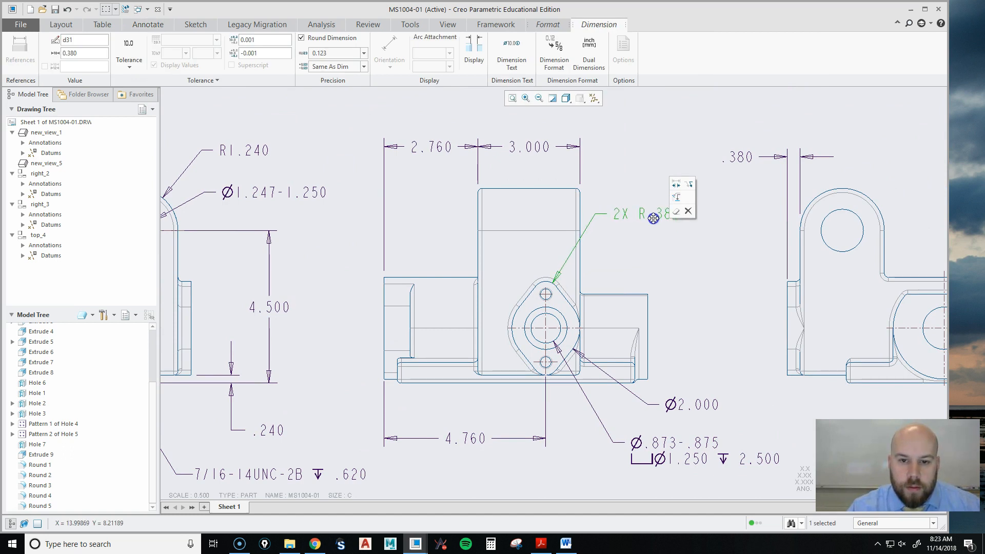
{"action": "left_click", "coordinate": [703, 274]}
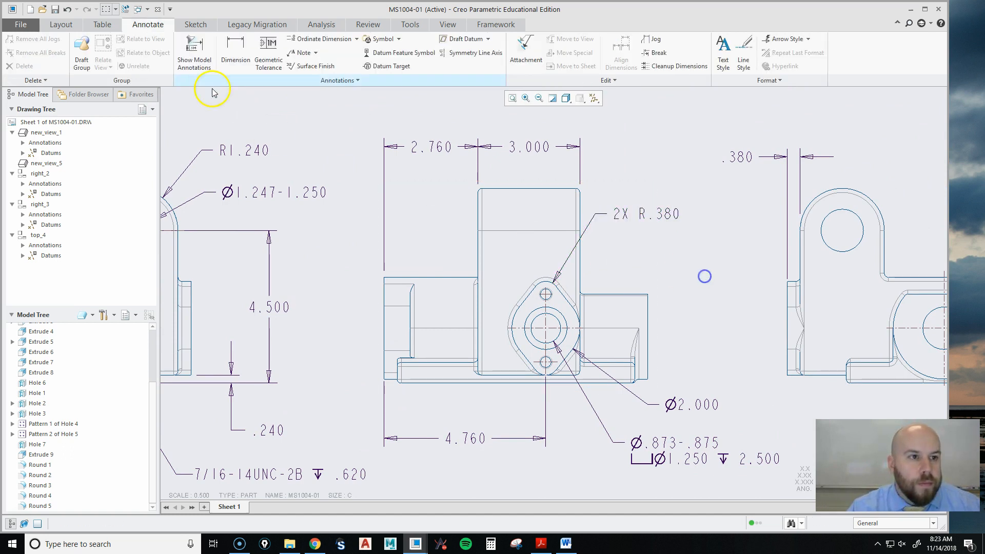
Add a leader note reading 3/8-16UNC-2B to the upper small hole in the middle view, placed below the 2X R.380 callout.
{"action": "left_click", "coordinate": [315, 52]}
{"action": "left_click", "coordinate": [272, 121]}
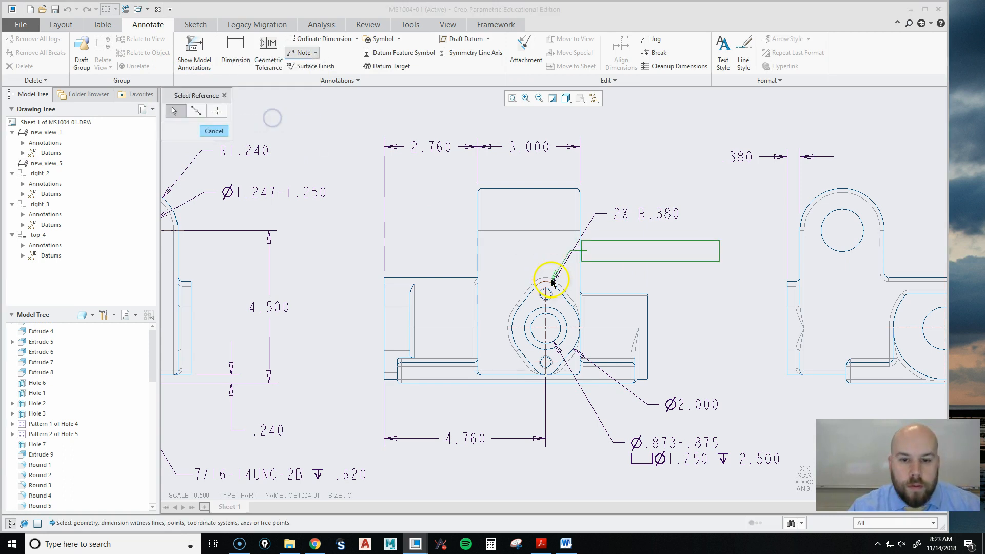
{"action": "scroll", "coordinate": [549, 297], "scroll_direction": "up", "scroll_amount": 3}
{"action": "left_click", "coordinate": [549, 296]}
{"action": "left_click", "coordinate": [641, 218]}
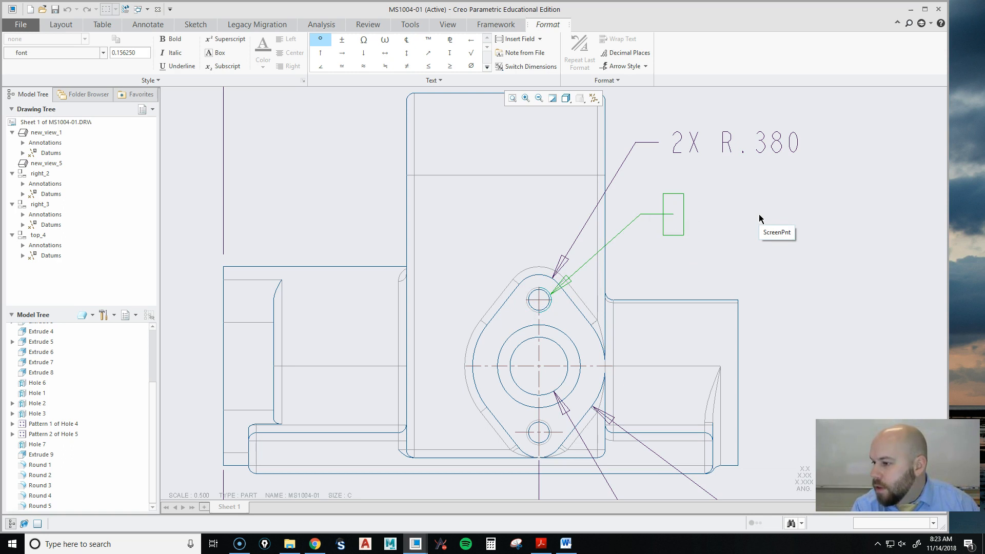
{"action": "type", "text": "8"}
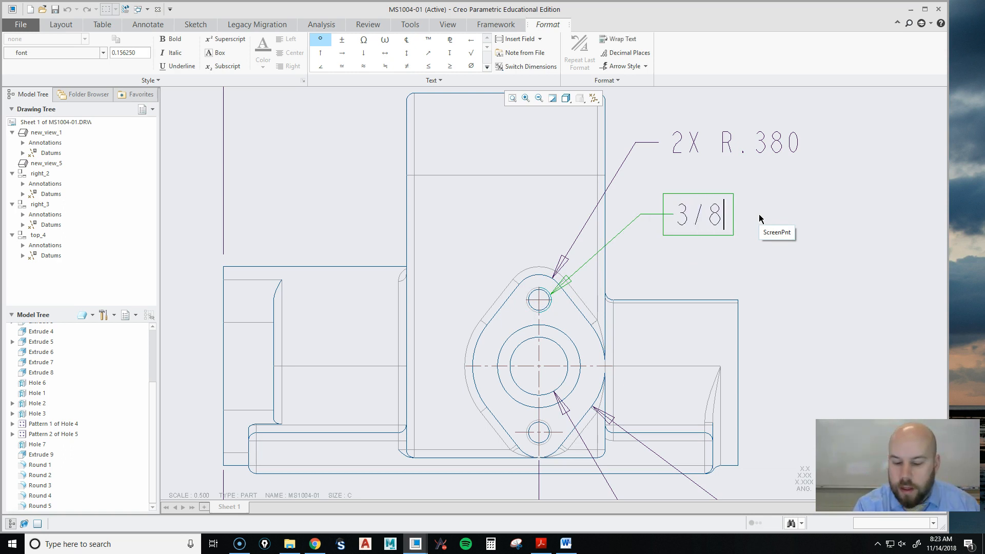
{"action": "type", "text": "-16unc"}
{"action": "key", "text": "BackSpace"}
{"action": "key", "text": "BackSpace"}
{"action": "key", "text": "BackSpace"}
{"action": "type", "text": "UNC-2B"}
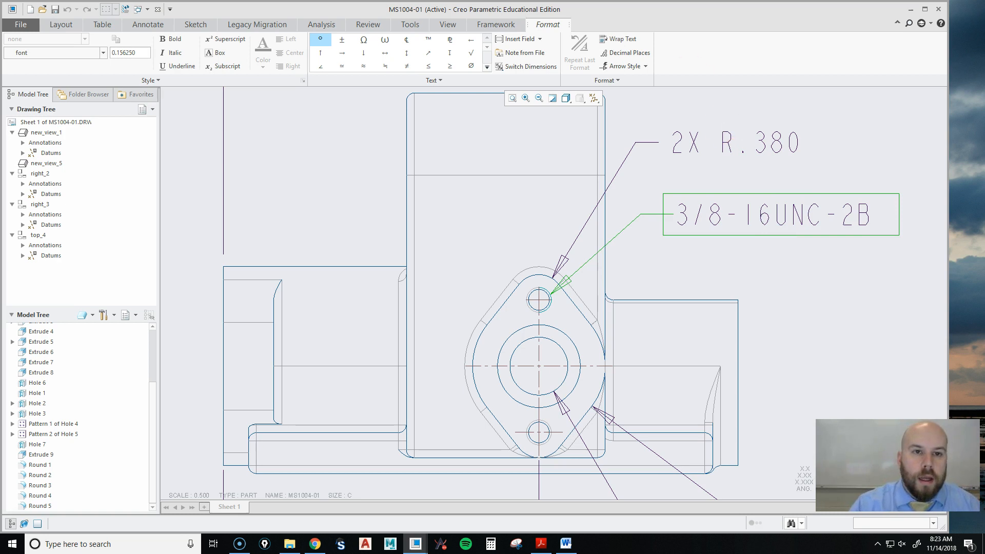
Append a depth symbol and the dimension parameter &d77 to the 3/8-16UNC-2B note.
{"action": "left_click", "coordinate": [452, 55]}
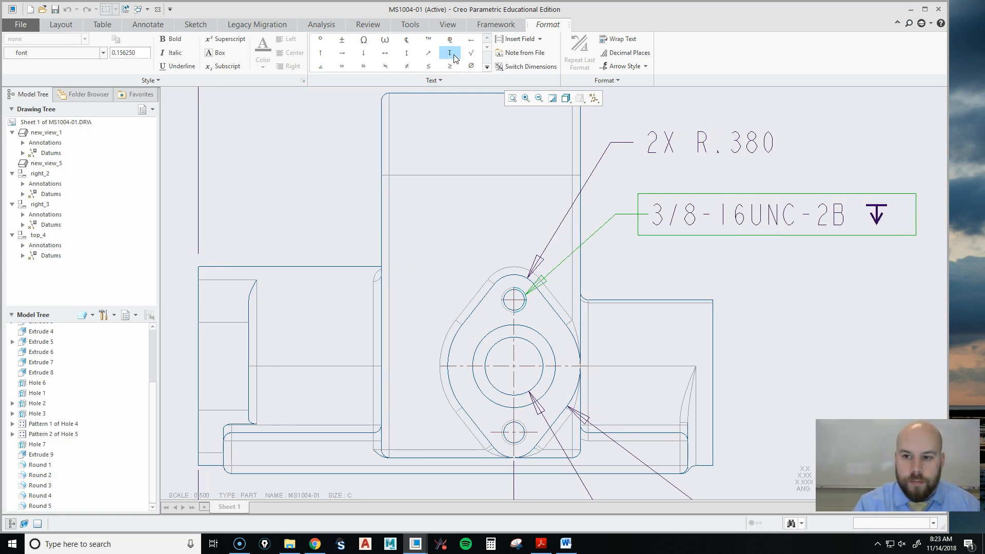
{"action": "type", "text": "&D"}
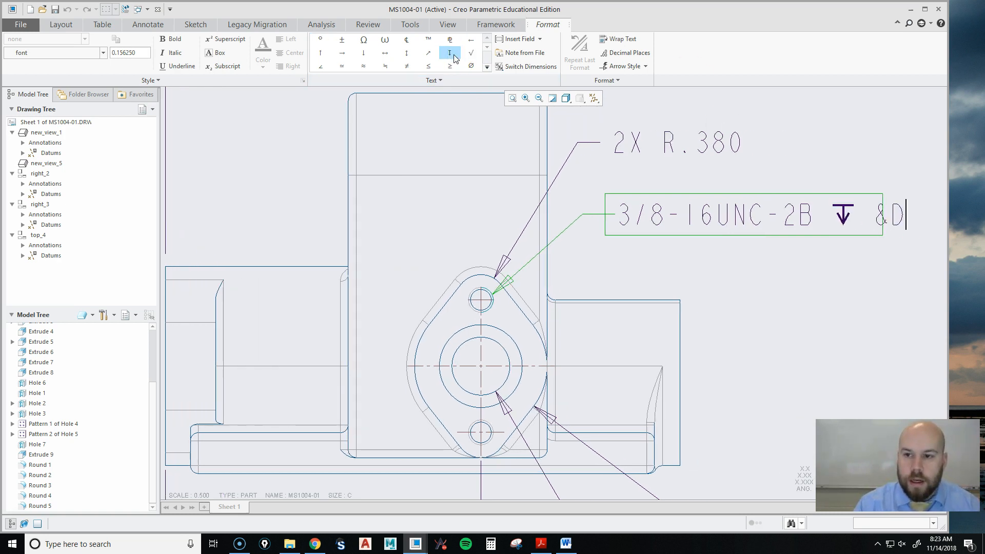
{"action": "key", "text": "BackSpace"}
{"action": "type", "text": "d77"}
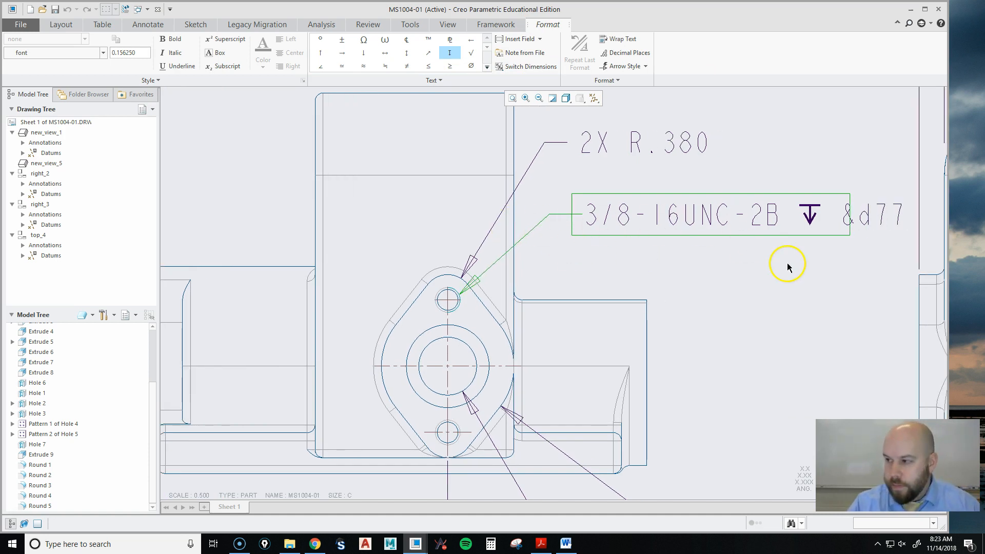
{"action": "left_click", "coordinate": [767, 302]}
{"action": "scroll", "coordinate": [645, 287], "scroll_direction": "down", "scroll_amount": 3}
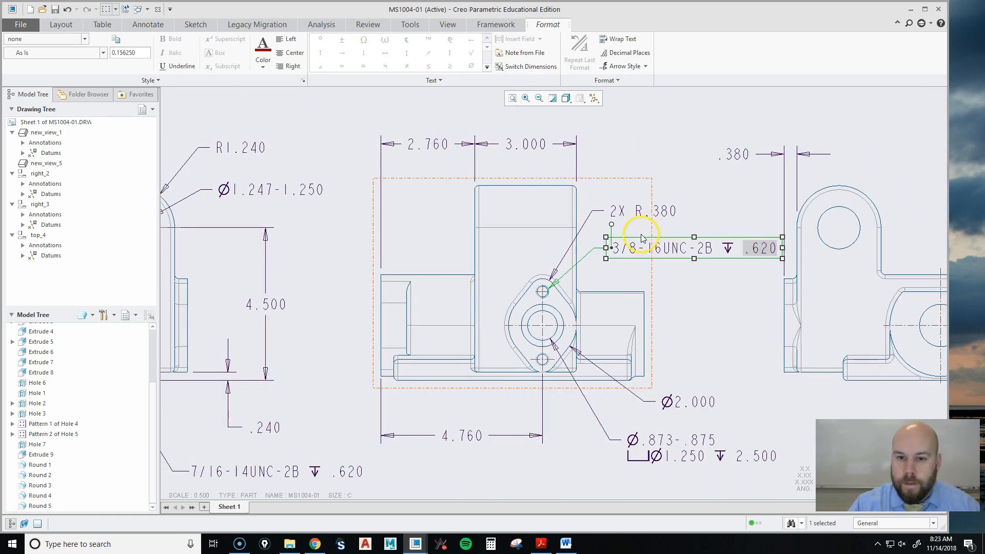
Prefix the 3/8-16UNC-2B note with 2X and break its depth callout onto a second line.
{"action": "double_click", "coordinate": [637, 251]}
{"action": "left_click", "coordinate": [611, 248]}
{"action": "type", "text": "2X"}
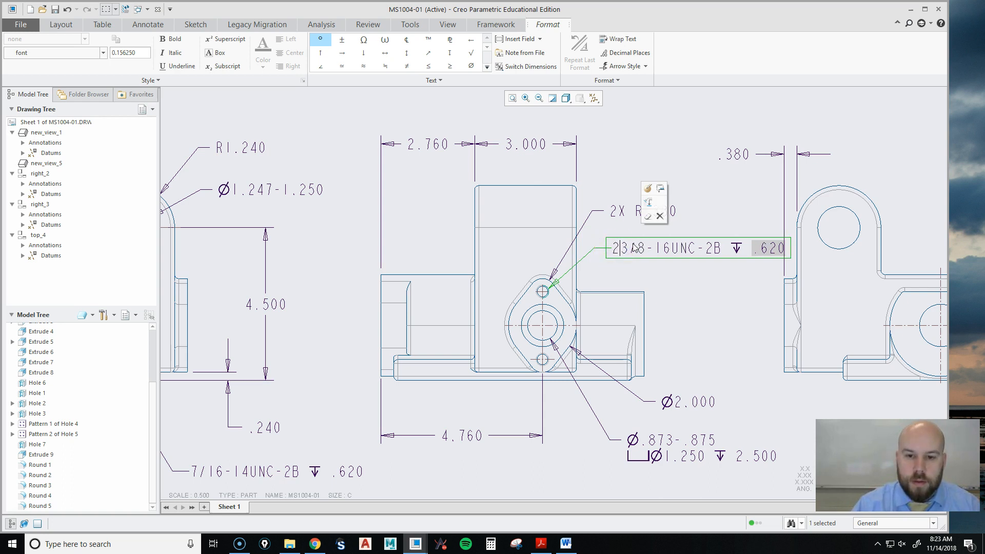
{"action": "left_click", "coordinate": [690, 300]}
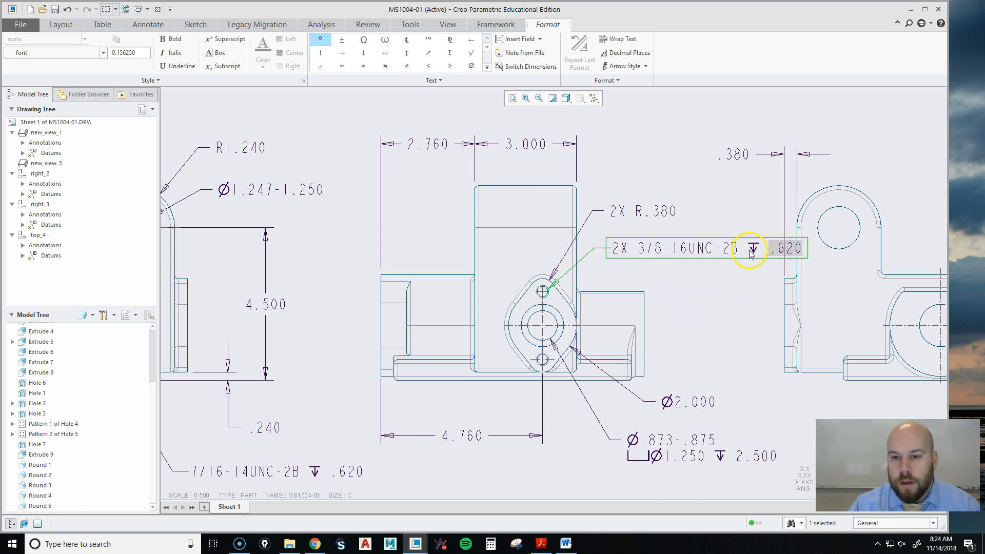
{"action": "key", "text": "Return"}
{"action": "left_click", "coordinate": [716, 329]}
Prefix the 7/16-14UNC-2B note with 2X and break its depth callout onto a second line.
{"action": "scroll", "coordinate": [715, 328], "scroll_direction": "up", "scroll_amount": 2}
{"action": "middle_click_drag", "start_coordinate": [721, 361], "coordinate": [785, 275]}
{"action": "scroll", "coordinate": [542, 382], "scroll_direction": "down", "scroll_amount": 1}
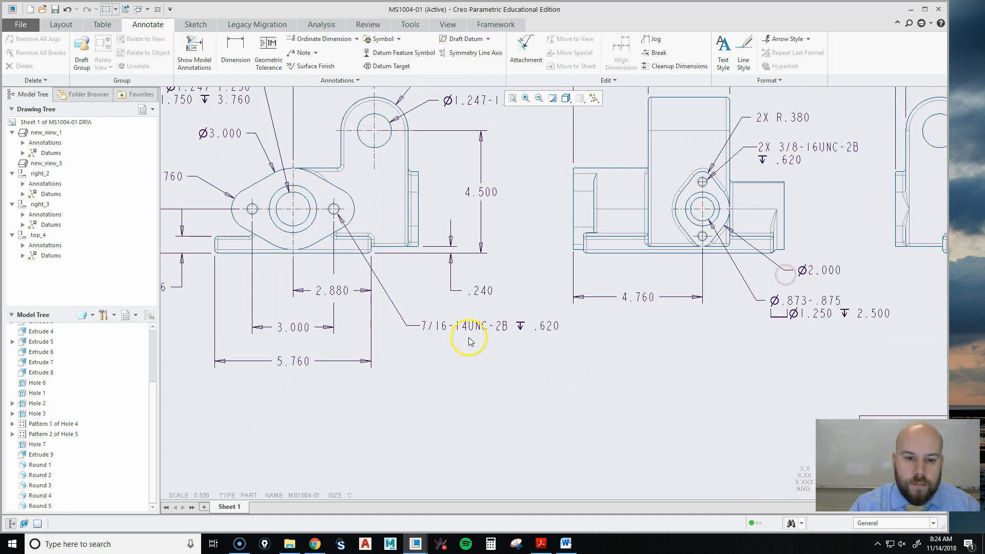
{"action": "double_click", "coordinate": [469, 331]}
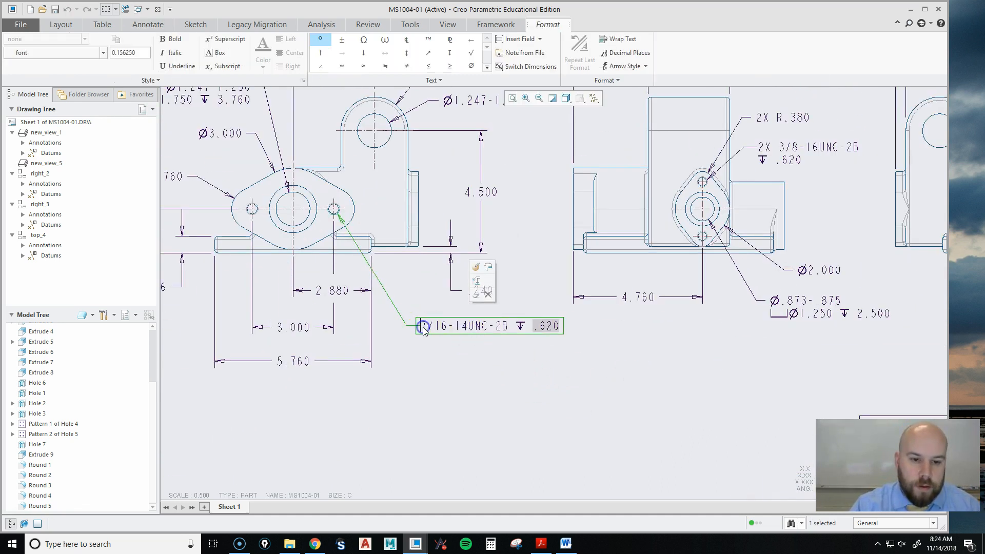
{"action": "type", "text": "2X"}
{"action": "left_click", "coordinate": [520, 333]}
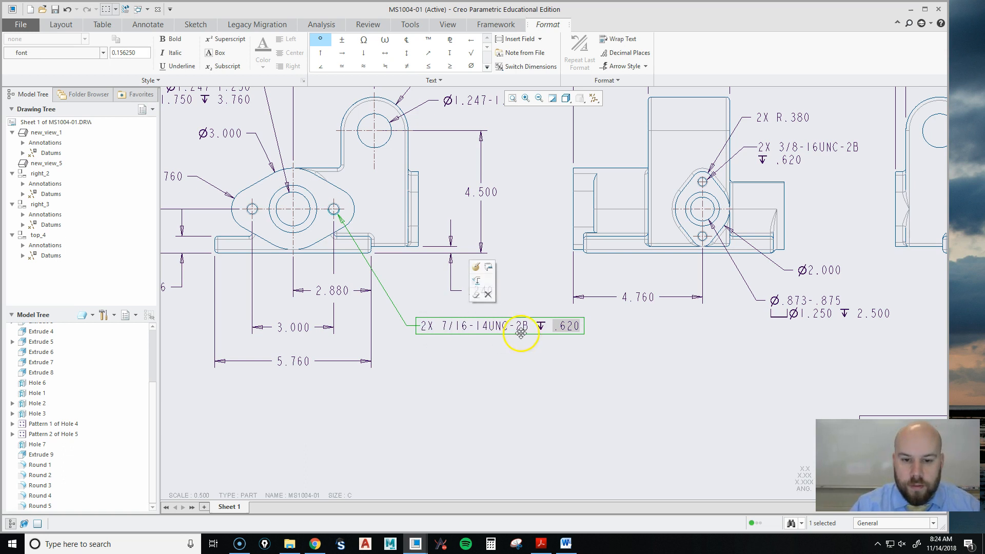
{"action": "key", "text": "Return"}
{"action": "left_click", "coordinate": [585, 392]}
{"action": "scroll", "coordinate": [391, 416], "scroll_direction": "up", "scroll_amount": 2}
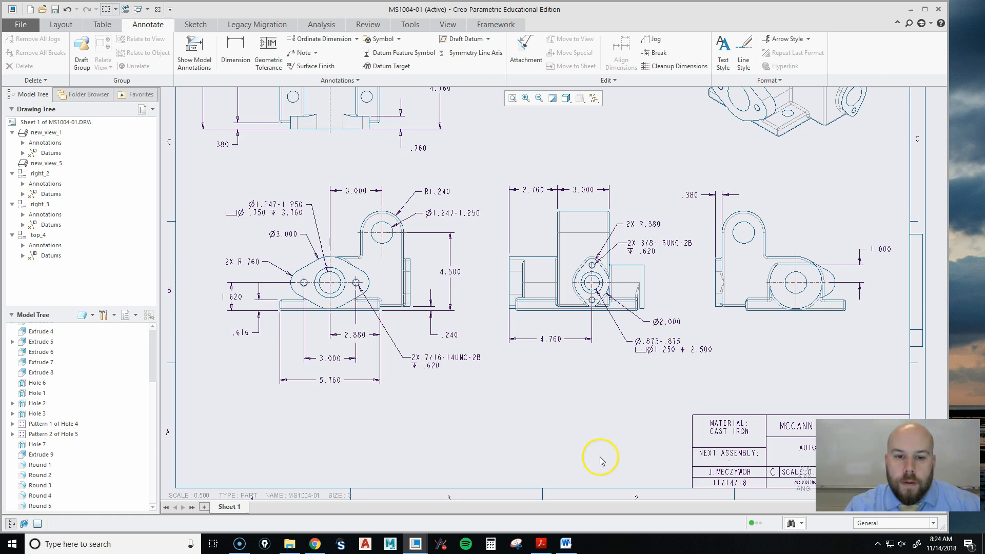
{"action": "middle_click_drag", "start_coordinate": [598, 451], "coordinate": [666, 443]}
{"action": "scroll", "coordinate": [524, 361], "scroll_direction": "down", "scroll_amount": 4}
{"action": "double_click", "coordinate": [461, 362]}
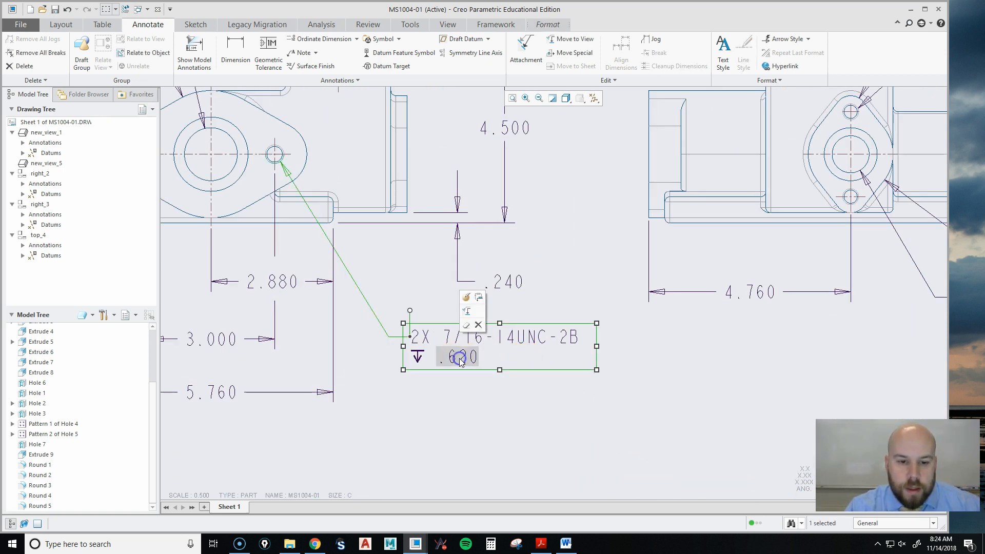
{"action": "left_click", "coordinate": [473, 451]}
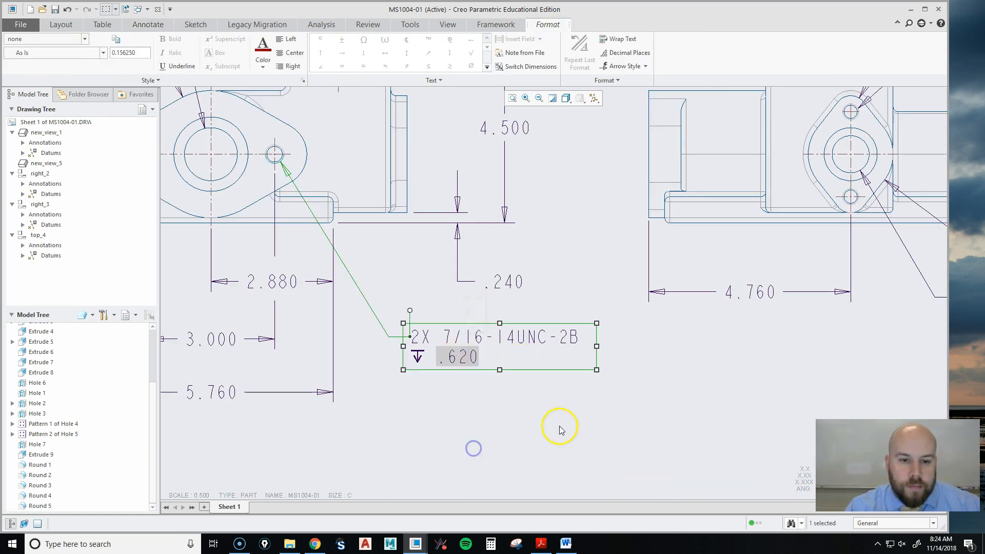
{"action": "scroll", "coordinate": [560, 428], "scroll_direction": "up", "scroll_amount": 3}
{"action": "middle_click_drag", "start_coordinate": [725, 422], "coordinate": [673, 391]}
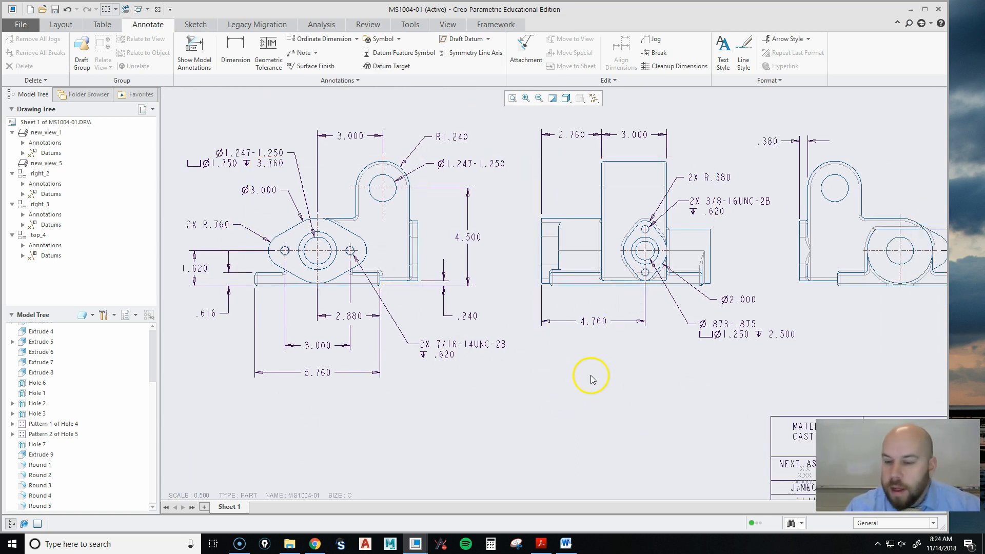
Preview the available model dimensions of Hole 7 without adding any to the drawing.
{"action": "left_click", "coordinate": [194, 53]}
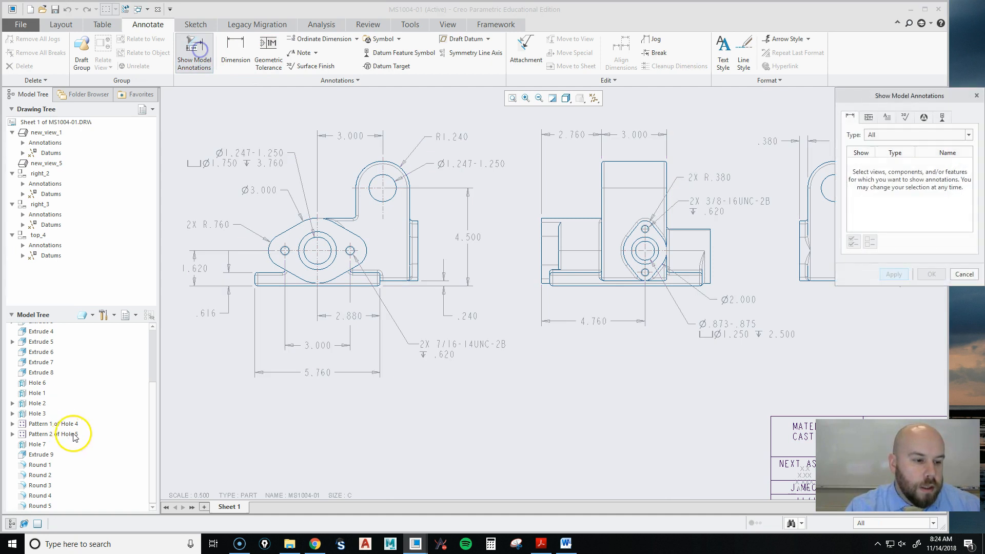
{"action": "left_click", "coordinate": [36, 444]}
{"action": "middle_click_drag", "start_coordinate": [458, 418], "coordinate": [496, 488]}
{"action": "middle_click_drag", "start_coordinate": [428, 344], "coordinate": [490, 476]}
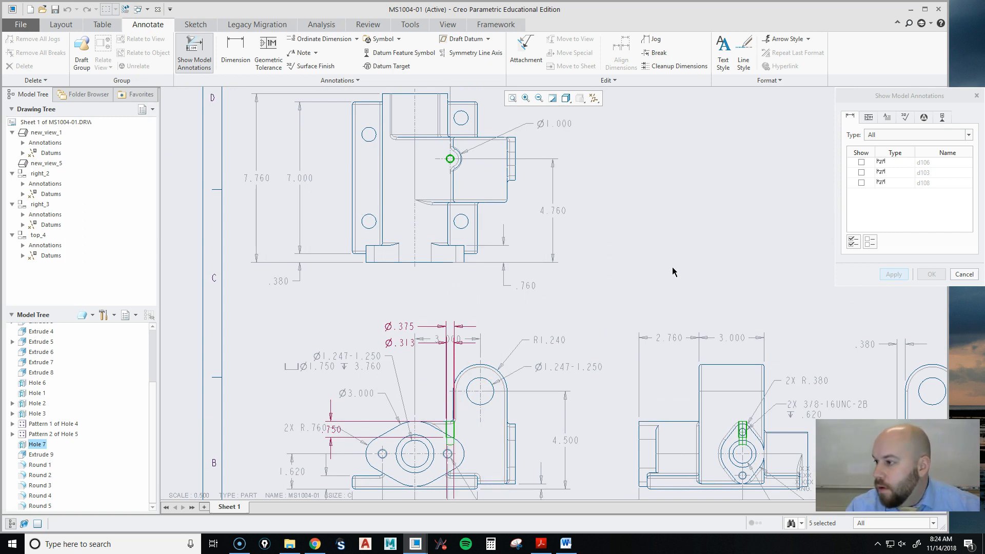
{"action": "middle_click_drag", "start_coordinate": [651, 241], "coordinate": [664, 269]}
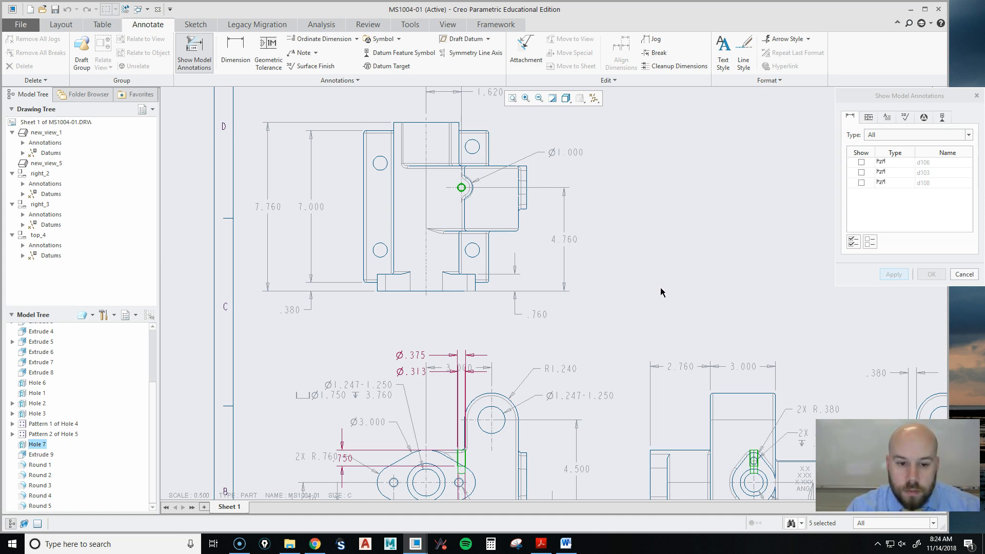
{"action": "left_click", "coordinate": [964, 274]}
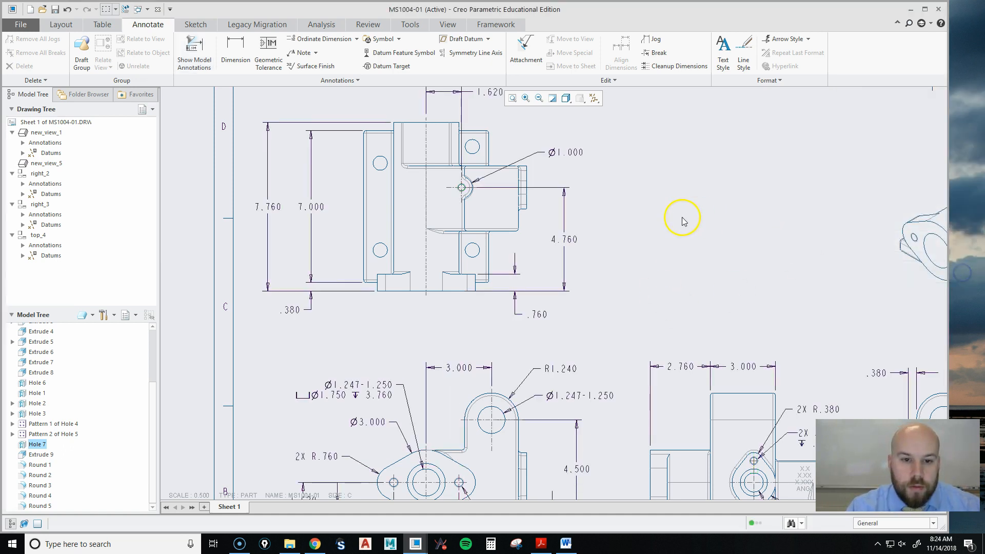
Attach a leader note reading 3/8-16UNC-2B THRU to the small tapped hole in the upper view.
{"action": "middle_click_drag", "start_coordinate": [682, 221], "coordinate": [747, 330]}
{"action": "scroll", "coordinate": [533, 315], "scroll_direction": "down", "scroll_amount": 4}
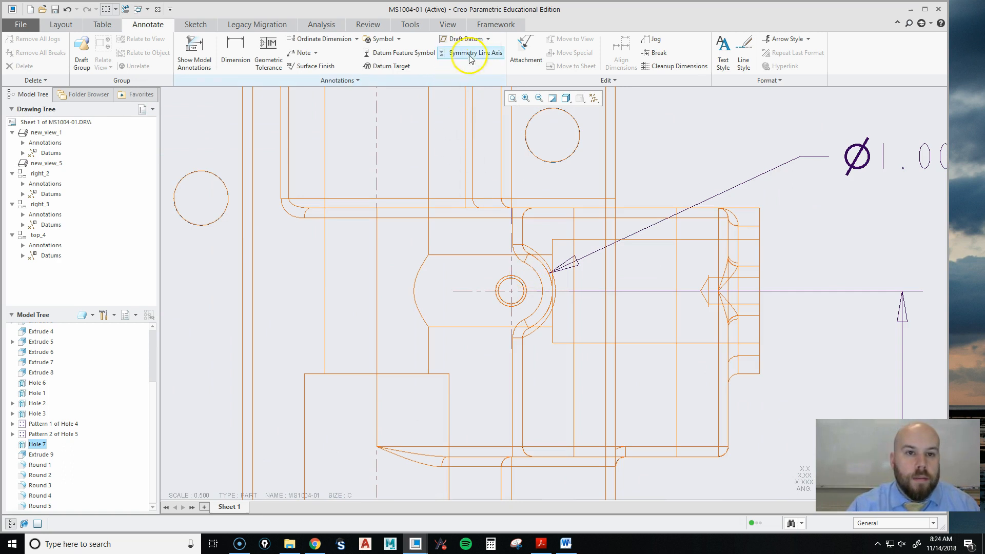
{"action": "left_click", "coordinate": [315, 53]}
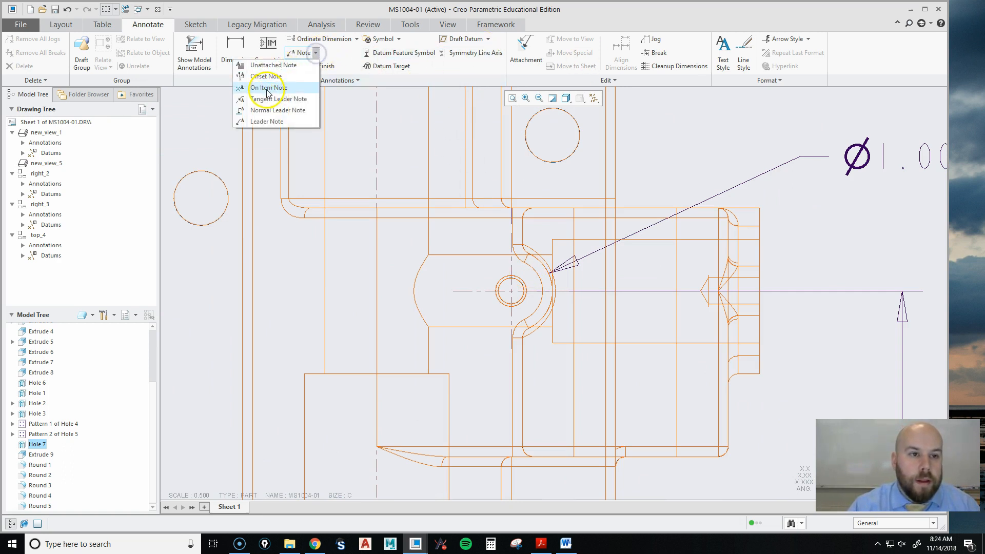
{"action": "left_click", "coordinate": [261, 122]}
{"action": "scroll", "coordinate": [455, 301], "scroll_direction": "up", "scroll_amount": 2}
{"action": "scroll", "coordinate": [520, 259], "scroll_direction": "down", "scroll_amount": 2}
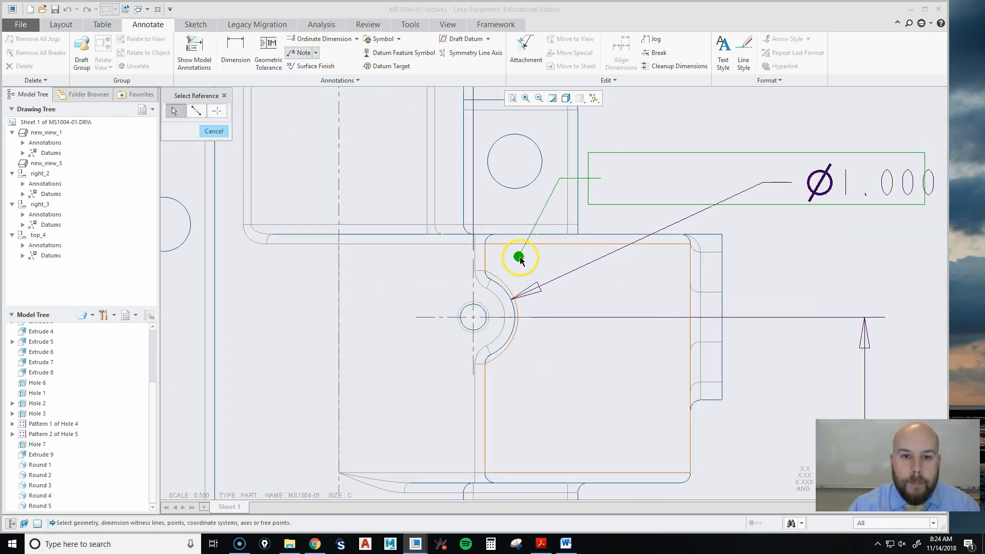
{"action": "left_click", "coordinate": [487, 306]}
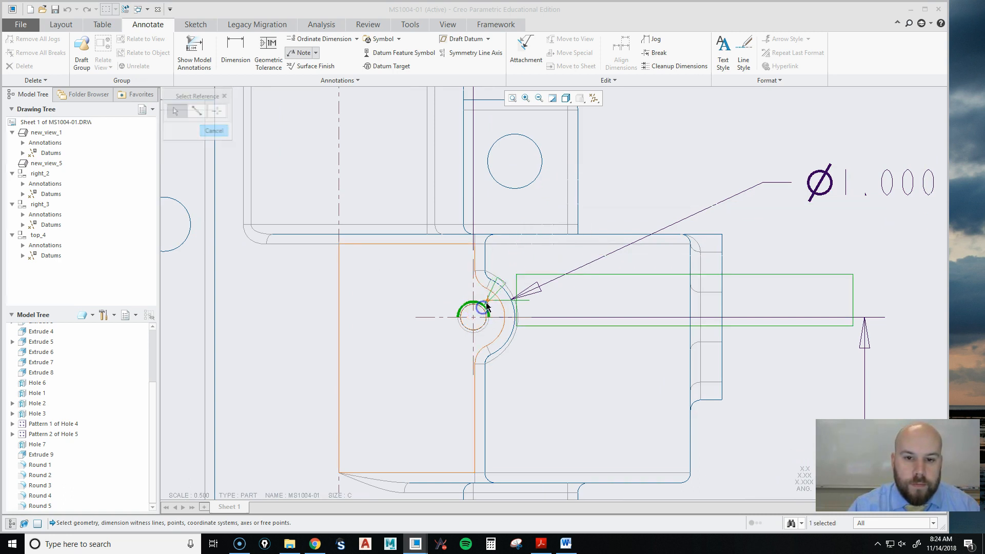
{"action": "scroll", "coordinate": [590, 209], "scroll_direction": "up", "scroll_amount": 4}
{"action": "middle_click", "coordinate": [585, 222]}
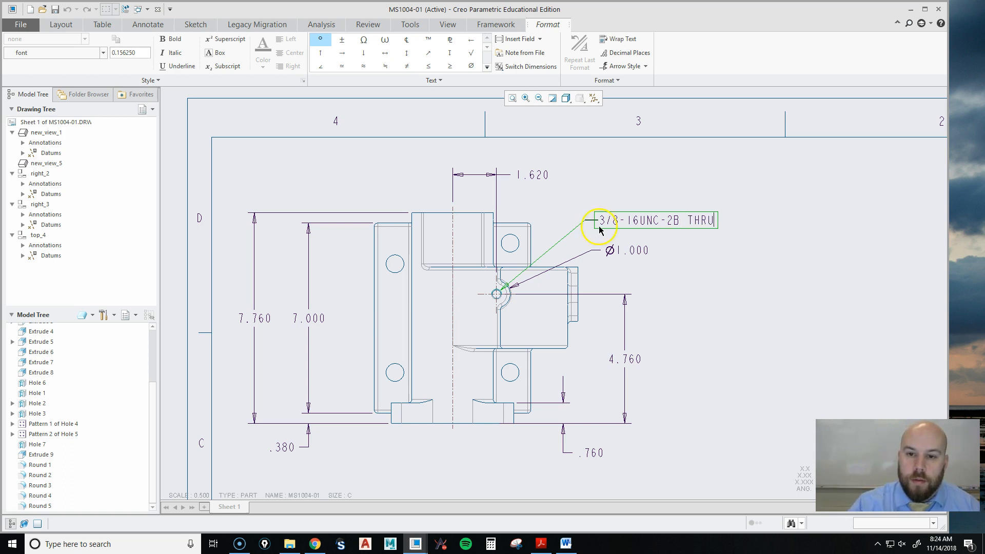
{"action": "left_click", "coordinate": [719, 323]}
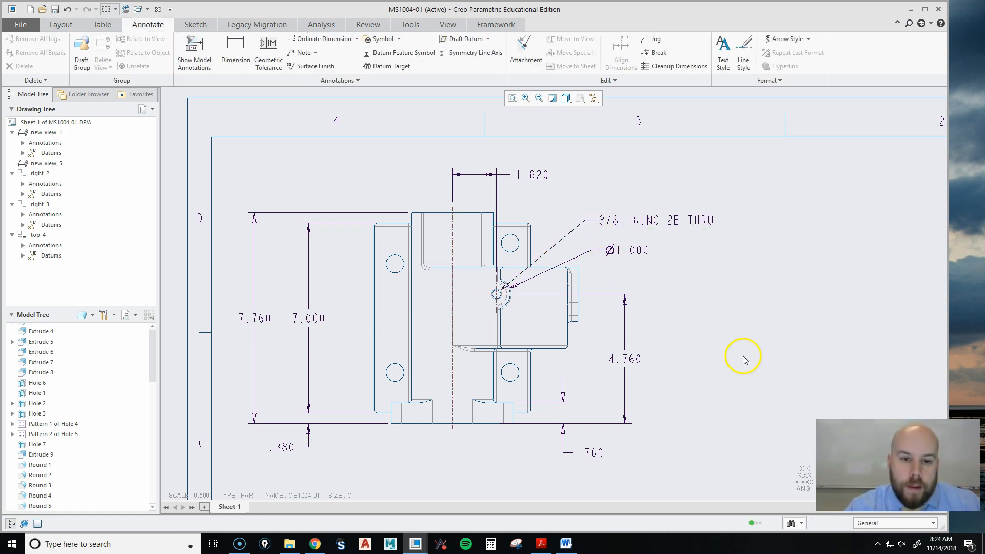
Preview the model dimensions of Extrude 9, the four mounting holes, in the upper view.
{"action": "left_click", "coordinate": [208, 56]}
{"action": "left_click", "coordinate": [41, 455]}
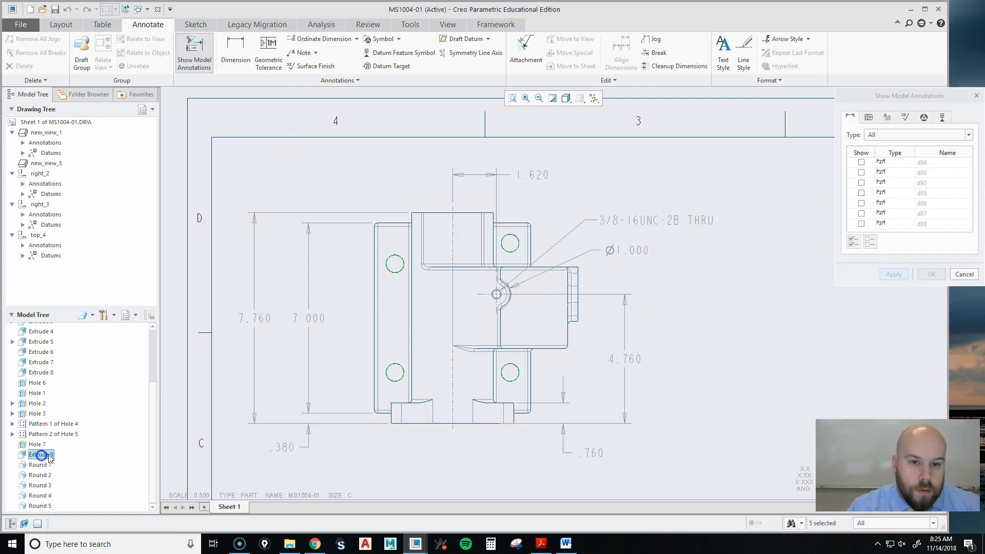
{"action": "scroll", "coordinate": [667, 297], "scroll_direction": "up", "scroll_amount": 4}
{"action": "scroll", "coordinate": [617, 294], "scroll_direction": "down", "scroll_amount": 6}
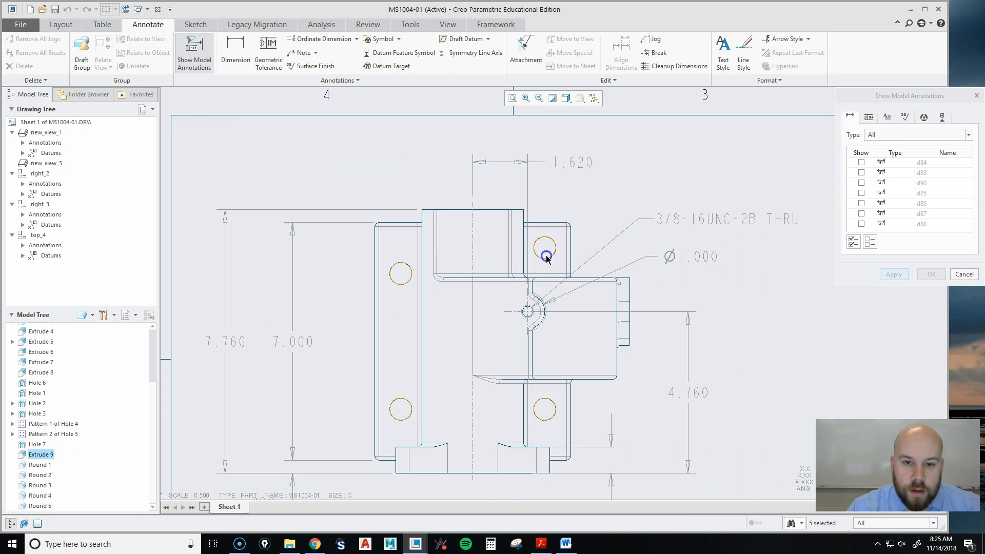
{"action": "left_click", "coordinate": [546, 258]}
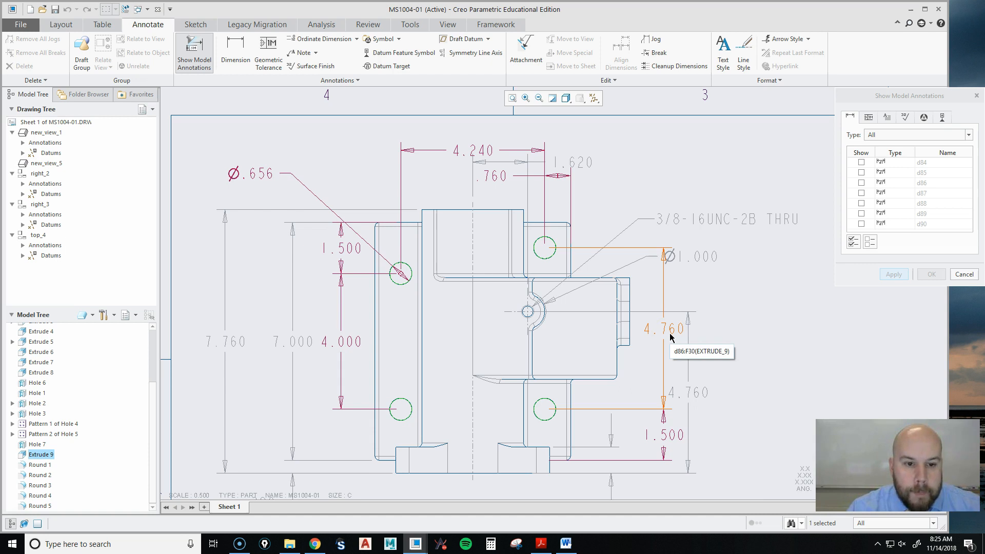
{"action": "scroll", "coordinate": [549, 370], "scroll_direction": "up", "scroll_amount": 1}
{"action": "middle_click_drag", "start_coordinate": [704, 365], "coordinate": [675, 373]}
Add all previewed Extrude 9 dimensions to the upper view: the hole diameter, both spacings and the edge offsets.
{"action": "left_click", "coordinate": [966, 275]}
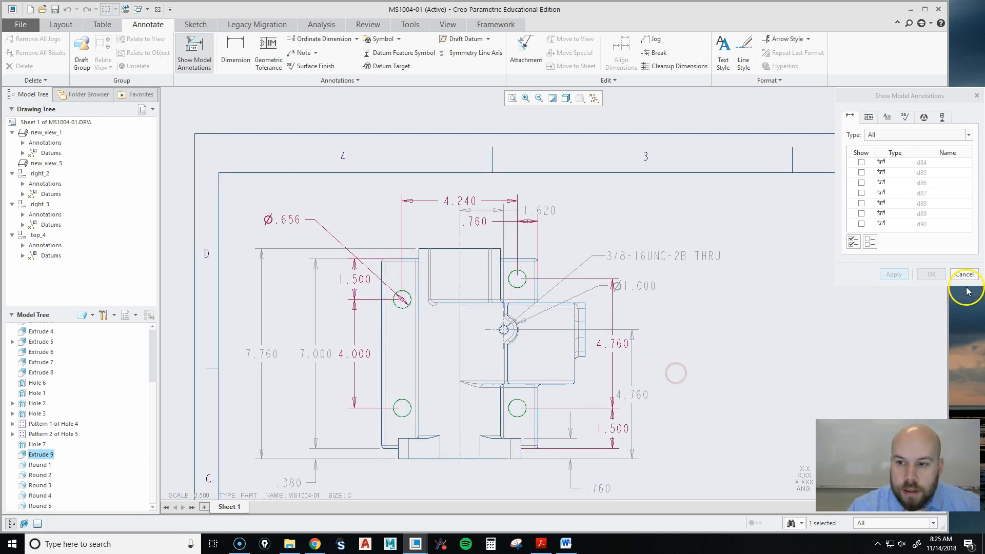
{"action": "left_click", "coordinate": [610, 342]}
{"action": "left_click", "coordinate": [608, 428]}
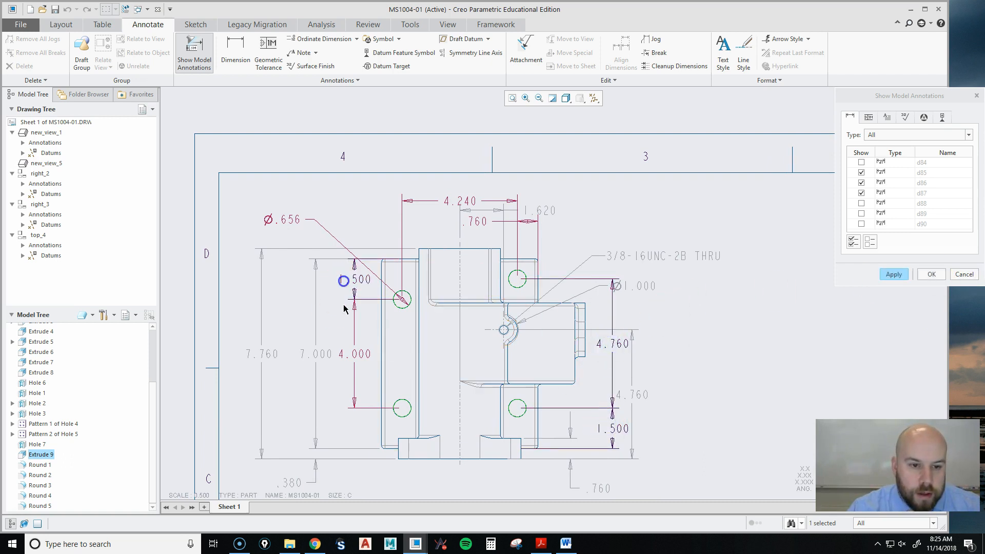
{"action": "left_click", "coordinate": [351, 353]}
{"action": "left_click", "coordinate": [280, 219]}
{"action": "left_click", "coordinate": [456, 202]}
{"action": "left_click", "coordinate": [482, 224]}
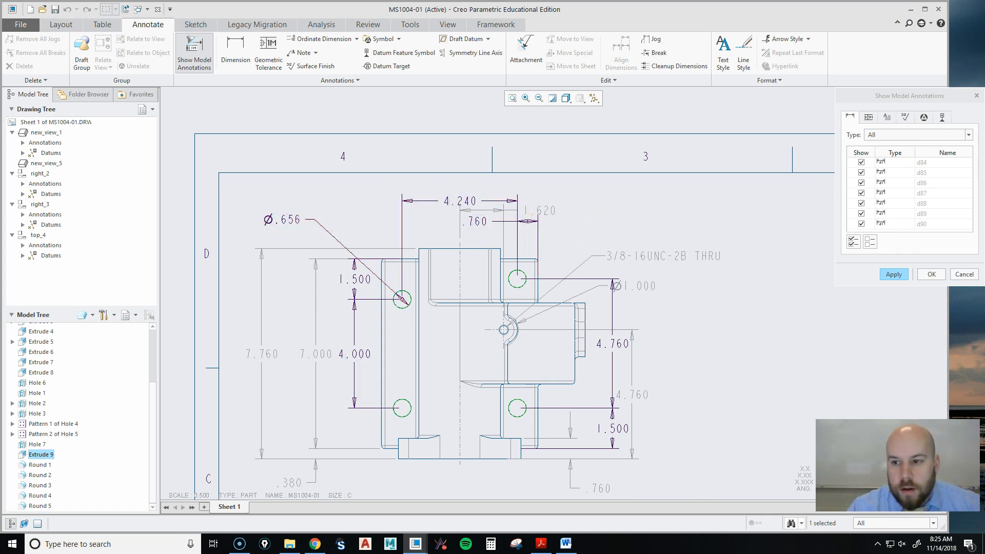
{"action": "left_click", "coordinate": [931, 275]}
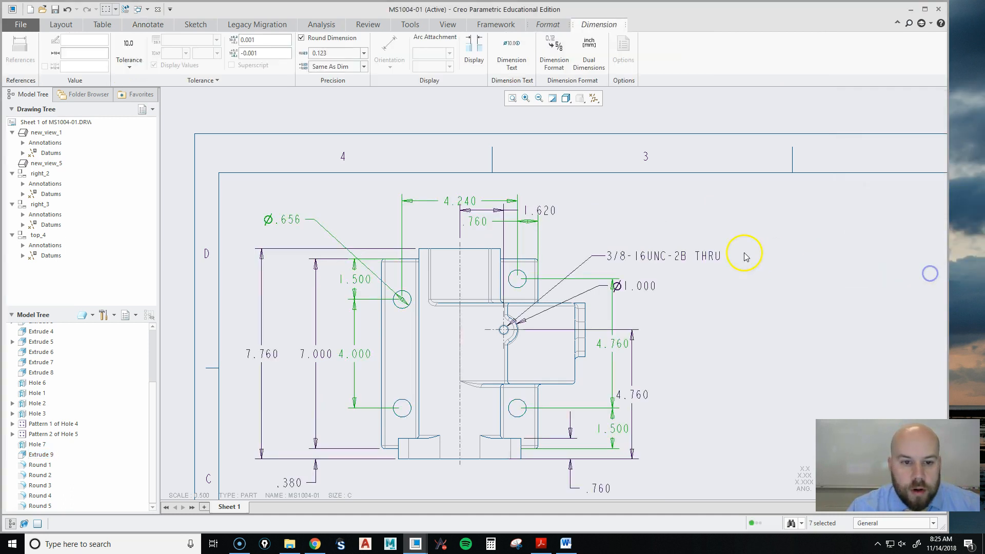
Open the part model and bring up the internal sketch of the four mounting holes for redefinition.
{"action": "scroll", "coordinate": [68, 367], "scroll_direction": "up", "scroll_amount": 3}
{"action": "right_click", "coordinate": [41, 328]}
{"action": "left_click", "coordinate": [56, 335]}
{"action": "middle_click_drag", "start_coordinate": [728, 359], "coordinate": [691, 338]}
{"action": "left_click", "coordinate": [688, 337]}
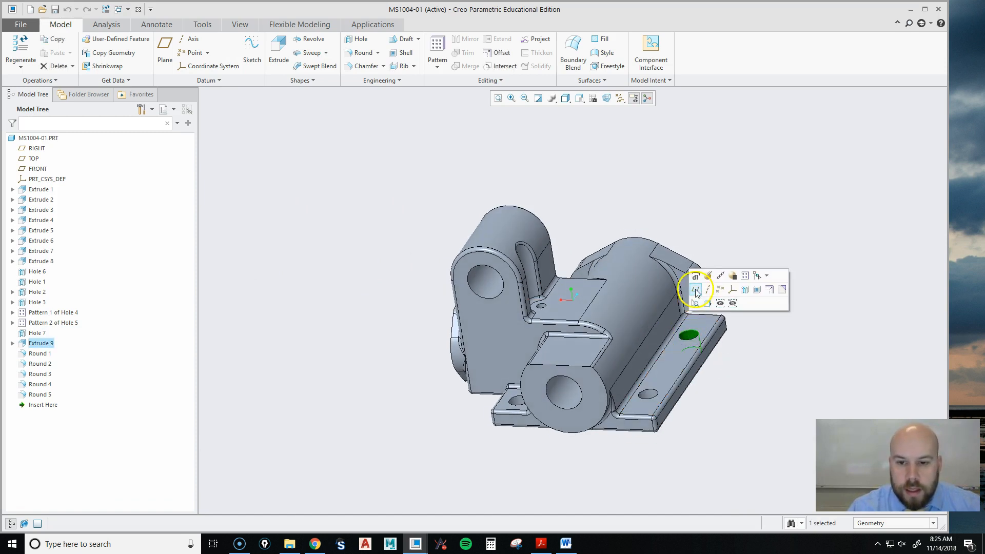
{"action": "left_click", "coordinate": [708, 276]}
{"action": "right_click", "coordinate": [321, 192]}
{"action": "left_click", "coordinate": [266, 196]}
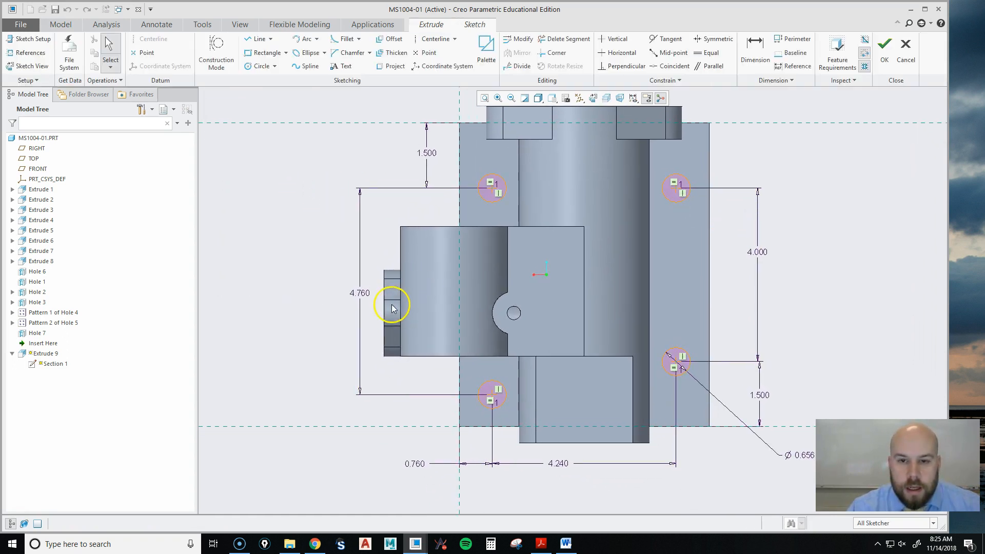
Check how the four holes are dimensioned in the sketch, close the feature and return to the MS1004-01 drawing.
{"action": "scroll", "coordinate": [392, 309], "scroll_direction": "up", "scroll_amount": 2}
{"action": "scroll", "coordinate": [459, 212], "scroll_direction": "down", "scroll_amount": 2}
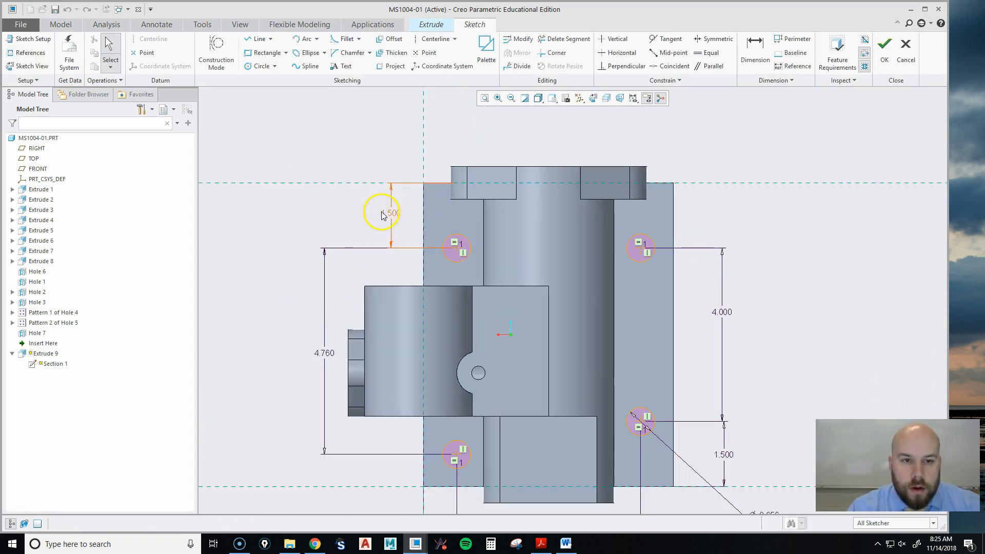
{"action": "scroll", "coordinate": [382, 213], "scroll_direction": "up", "scroll_amount": 2}
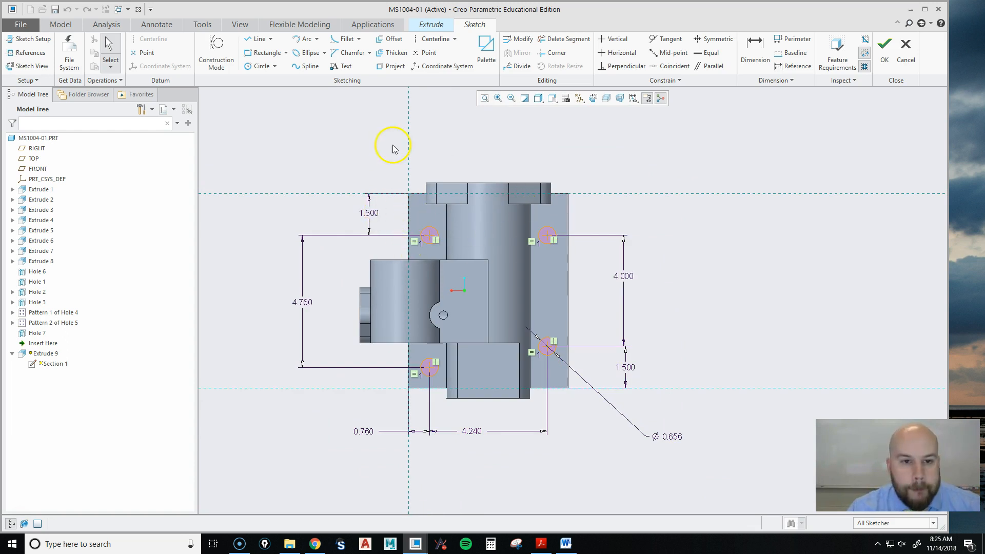
{"action": "left_click", "coordinate": [884, 49]}
{"action": "middle_click", "coordinate": [687, 307]}
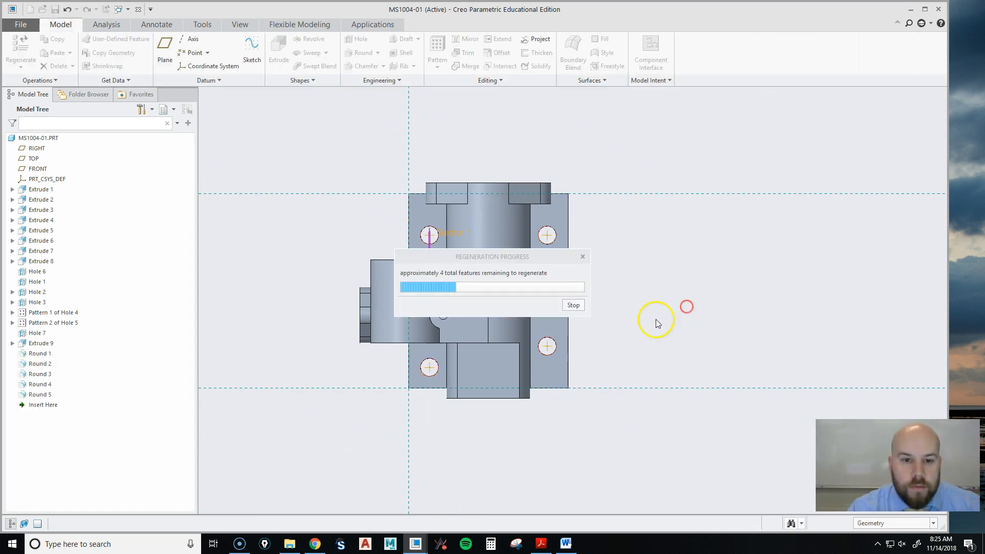
{"action": "left_click", "coordinate": [119, 11]}
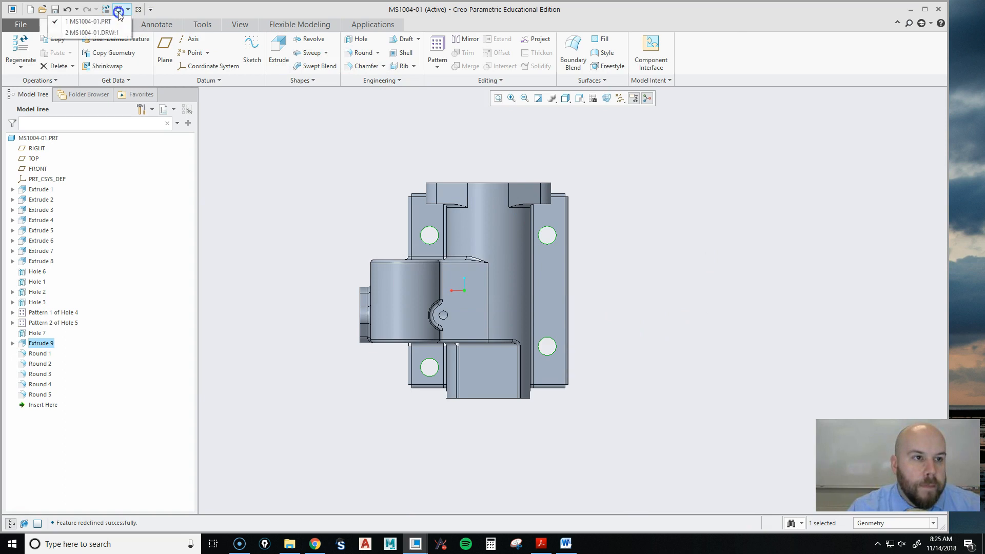
{"action": "left_click", "coordinate": [110, 33]}
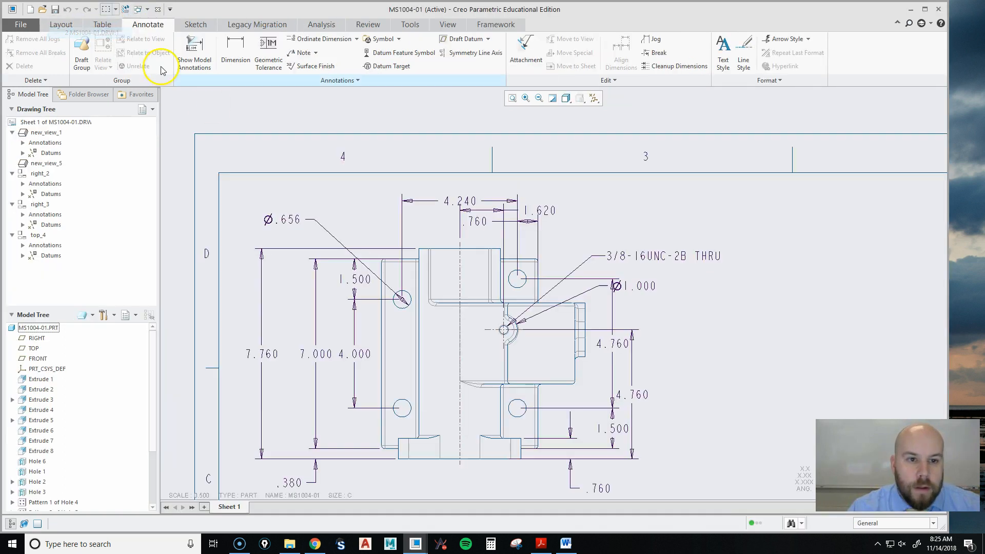
Reopen the part from the drawing and edit the internal sketch of Extrude 9.
{"action": "left_click", "coordinate": [386, 455]}
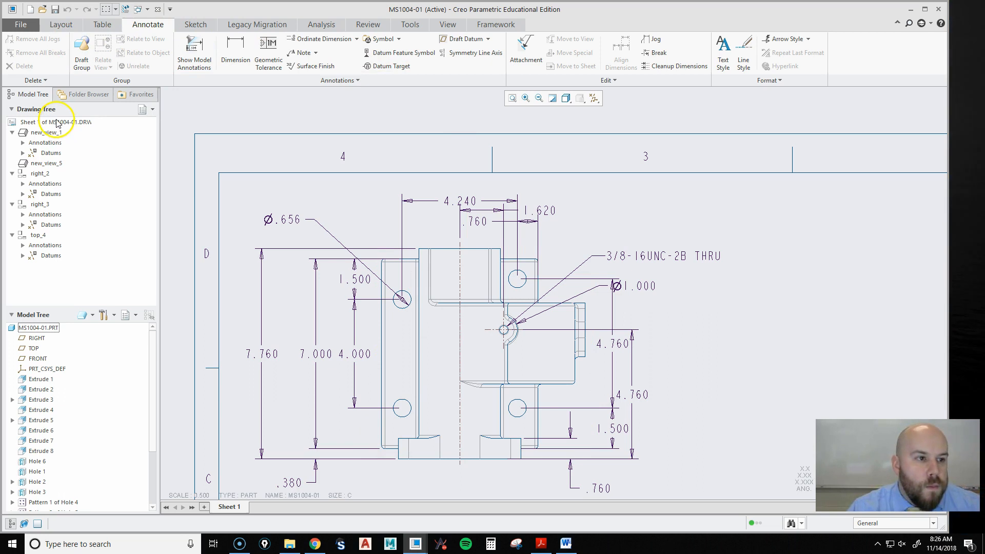
{"action": "right_click", "coordinate": [38, 327]}
{"action": "left_click", "coordinate": [60, 333]}
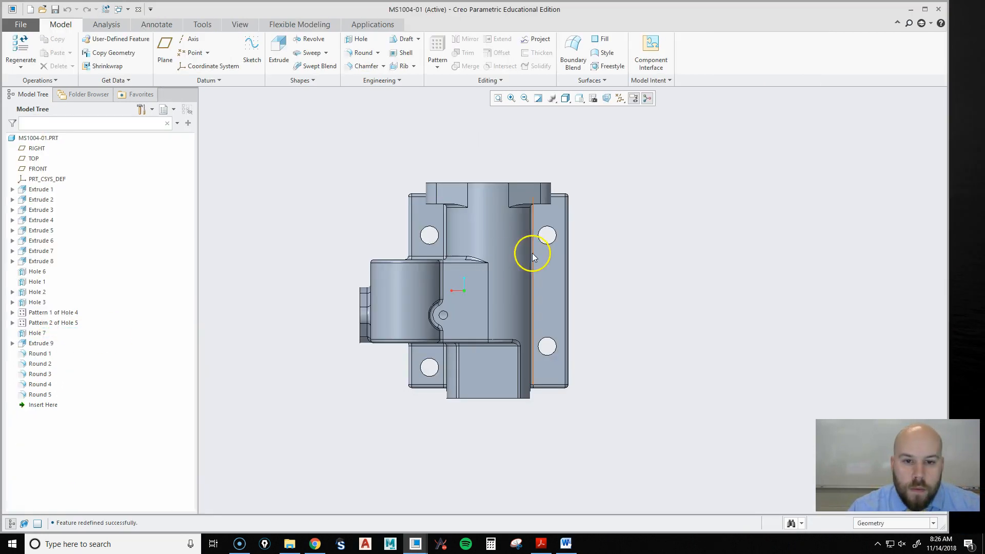
{"action": "left_click", "coordinate": [550, 229]}
{"action": "left_click", "coordinate": [569, 165]}
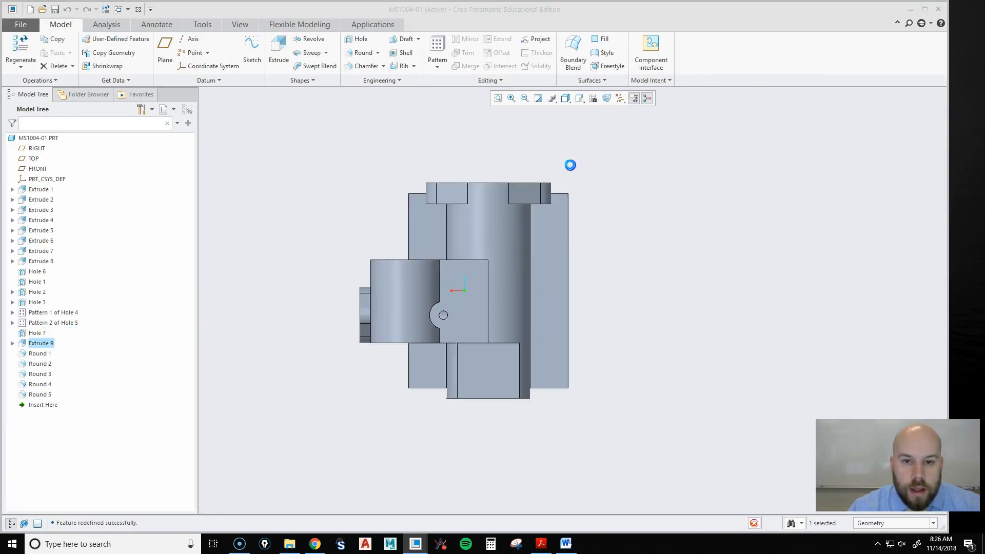
{"action": "right_click", "coordinate": [308, 213]}
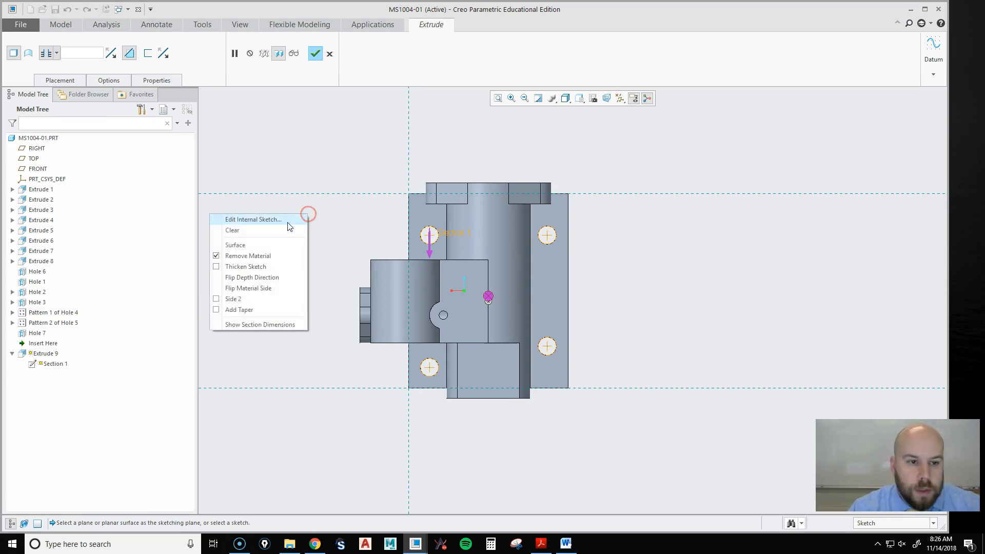
{"action": "left_click", "coordinate": [266, 220]}
Replace the 1.500 offset above the 4.000 spacing with a dimension from the flange-end reference to the lower hole on that side.
{"action": "mouse_move", "coordinate": [512, 316]}
{"action": "middle_mouse_down"}
{"action": "mouse_move", "coordinate": [517, 221]}
{"action": "mouse_move", "coordinate": [694, 236]}
{"action": "mouse_move", "coordinate": [700, 316]}
{"action": "mouse_move", "coordinate": [711, 271]}
{"action": "mouse_move", "coordinate": [699, 277]}
{"action": "middle_mouse_up"}
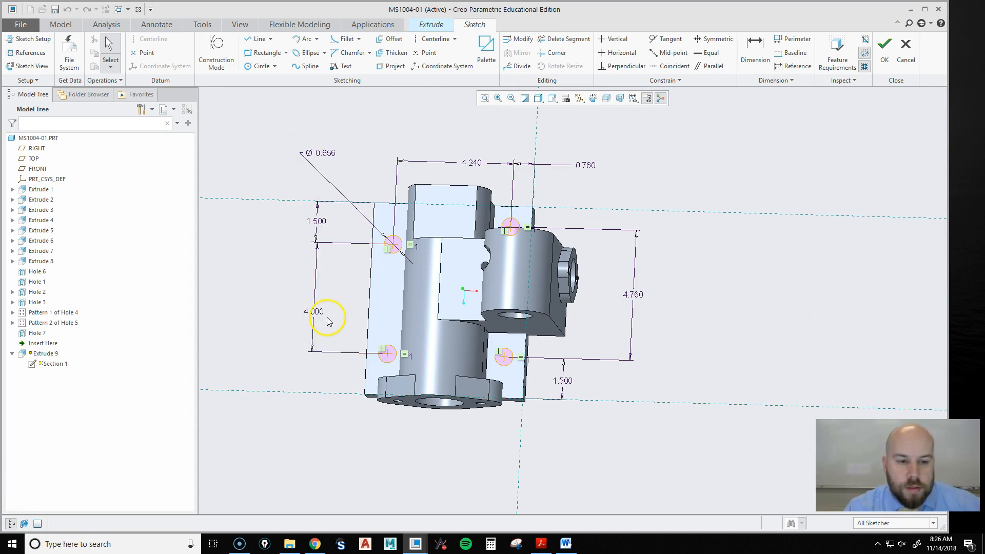
{"action": "left_click", "coordinate": [317, 222]}
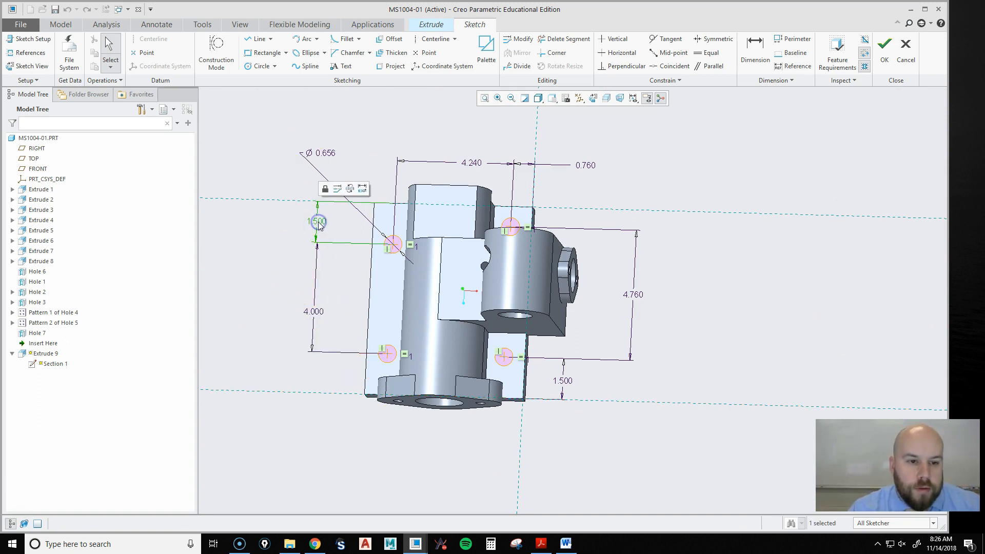
{"action": "left_click", "coordinate": [344, 188]}
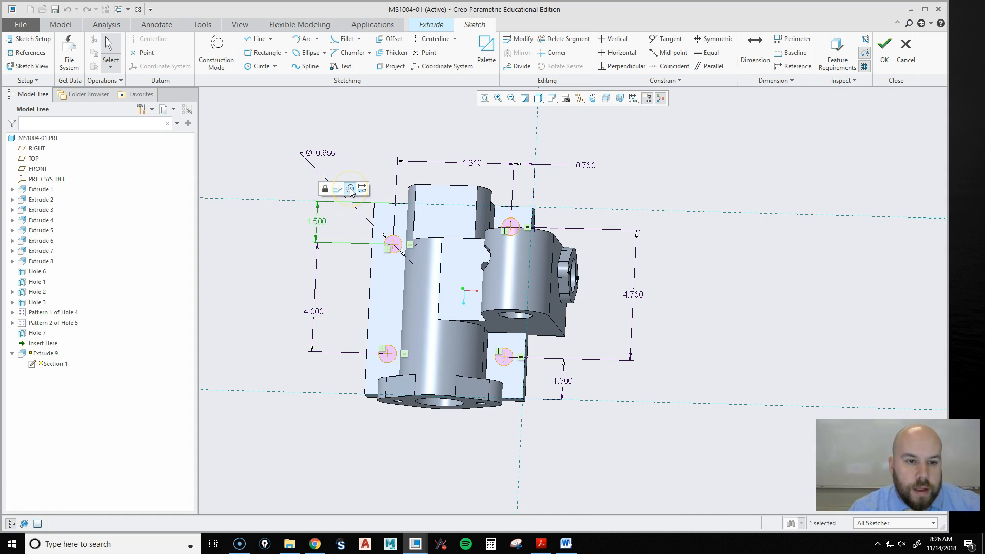
{"action": "left_click", "coordinate": [350, 190]}
{"action": "left_click", "coordinate": [334, 396]}
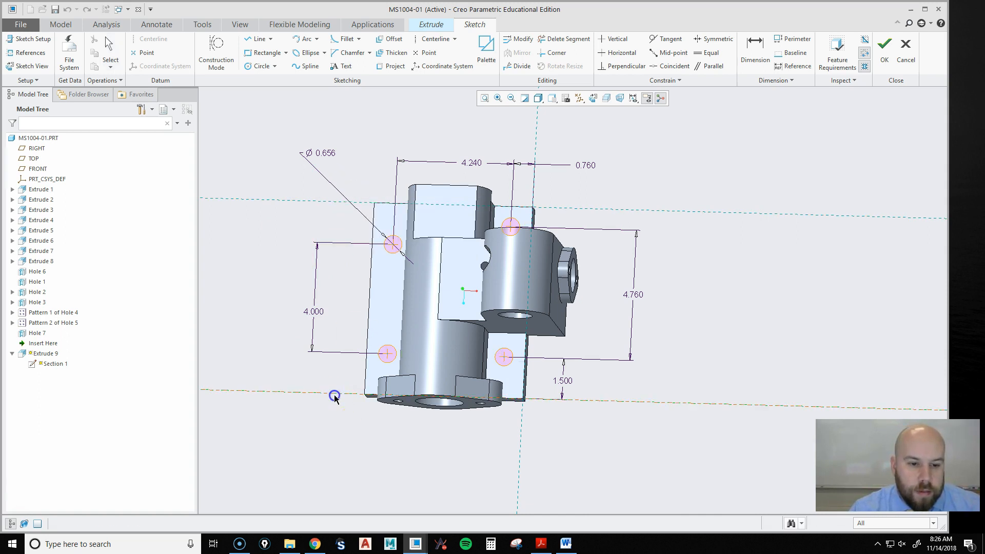
{"action": "left_click", "coordinate": [387, 354]}
{"action": "middle_click", "coordinate": [308, 370]}
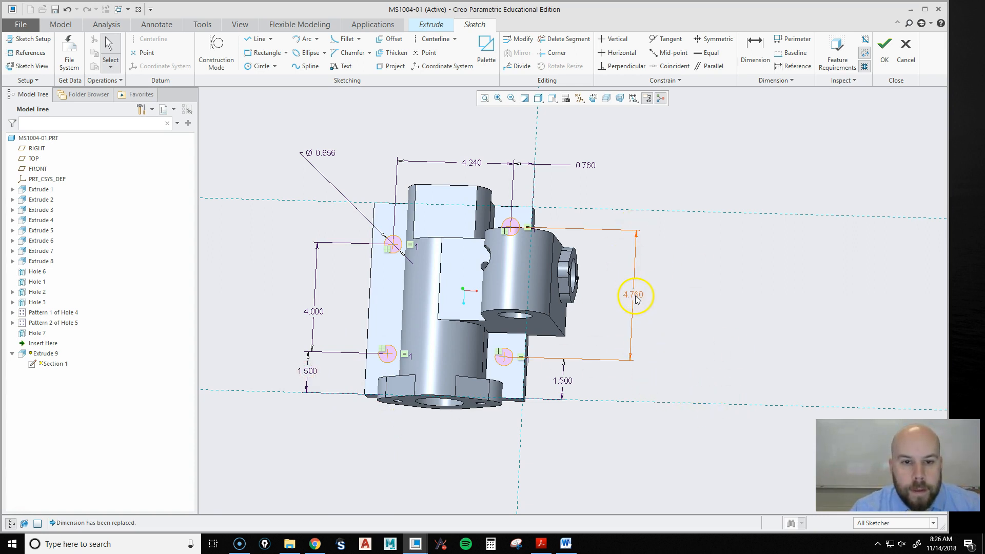
Replace the 0.760 edge offset with a dimension from the plate's opposite side edge to the adjacent upper hole.
{"action": "left_click", "coordinate": [585, 165]}
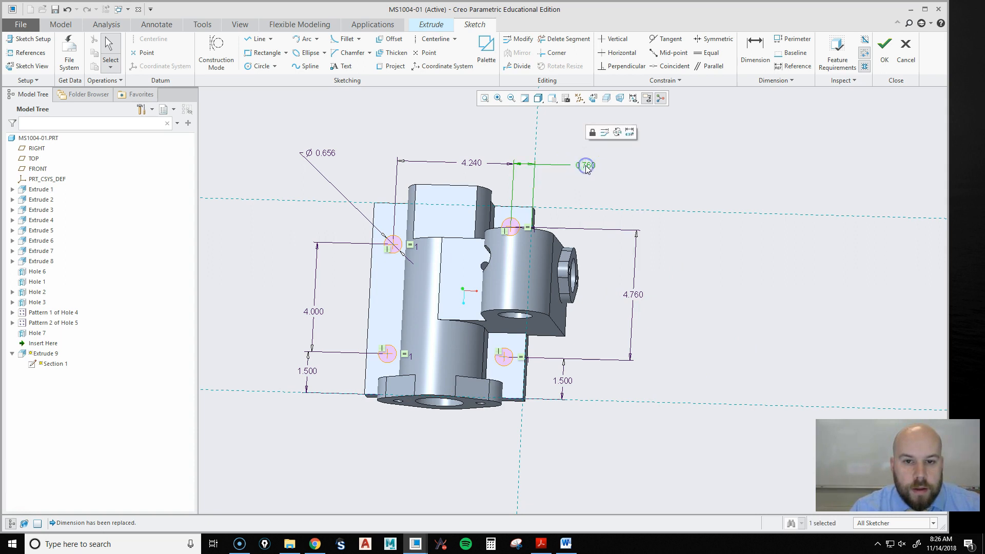
{"action": "left_click", "coordinate": [619, 133]}
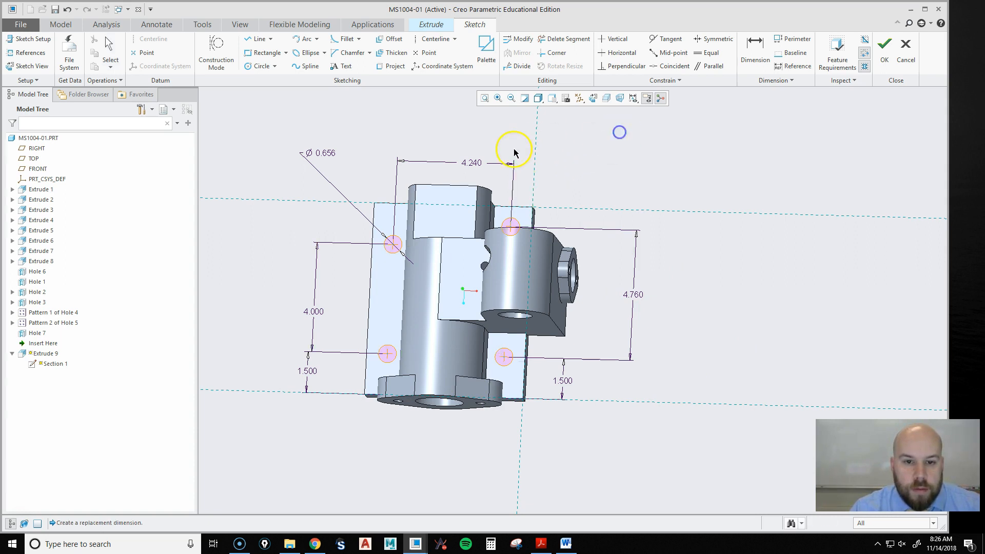
{"action": "left_click", "coordinate": [373, 215]}
{"action": "left_click", "coordinate": [392, 247]}
{"action": "middle_click", "coordinate": [374, 159]}
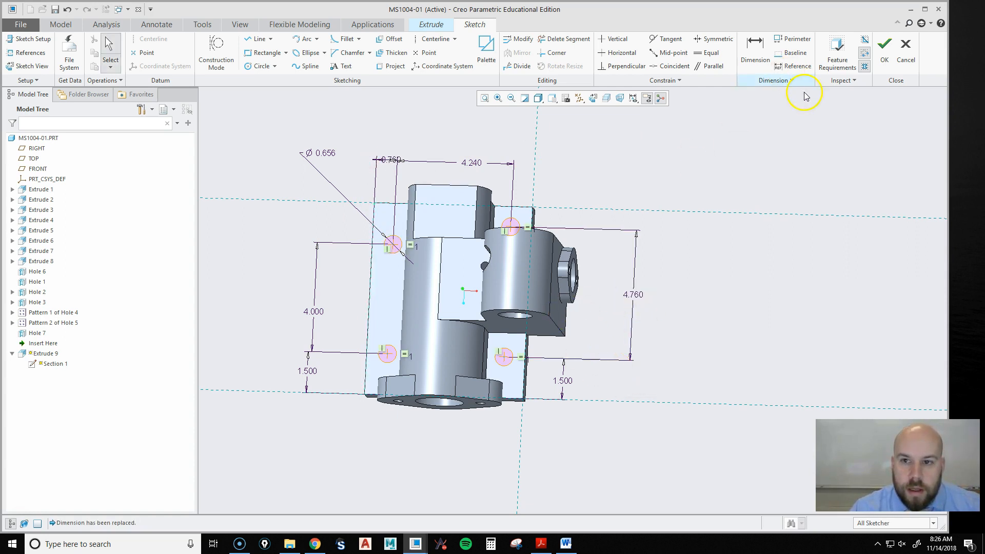
Accept the redefined Extrude 9 sketch and feature, and switch back to the drawing.
{"action": "left_click", "coordinate": [885, 47]}
{"action": "middle_click_drag", "start_coordinate": [564, 315], "coordinate": [635, 286]}
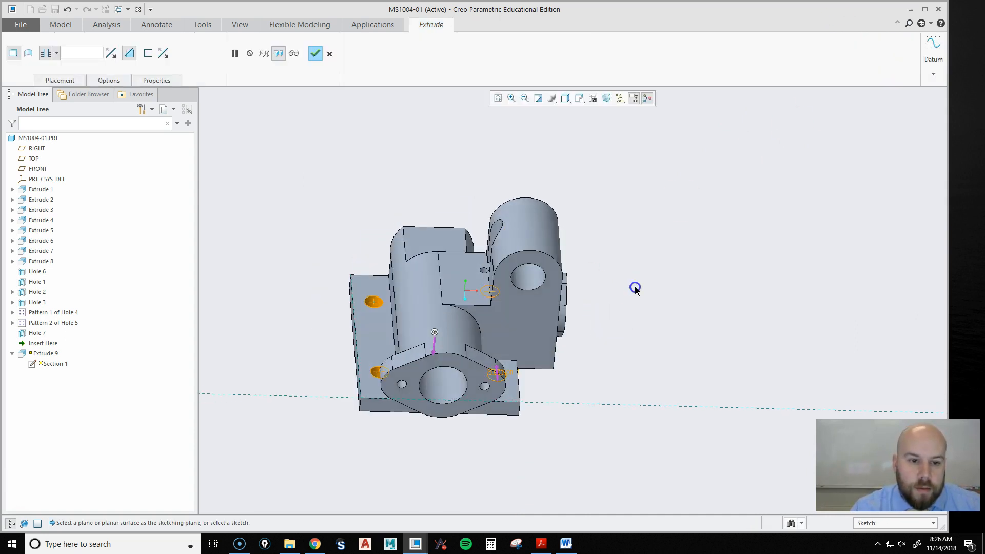
{"action": "middle_click", "coordinate": [605, 254]}
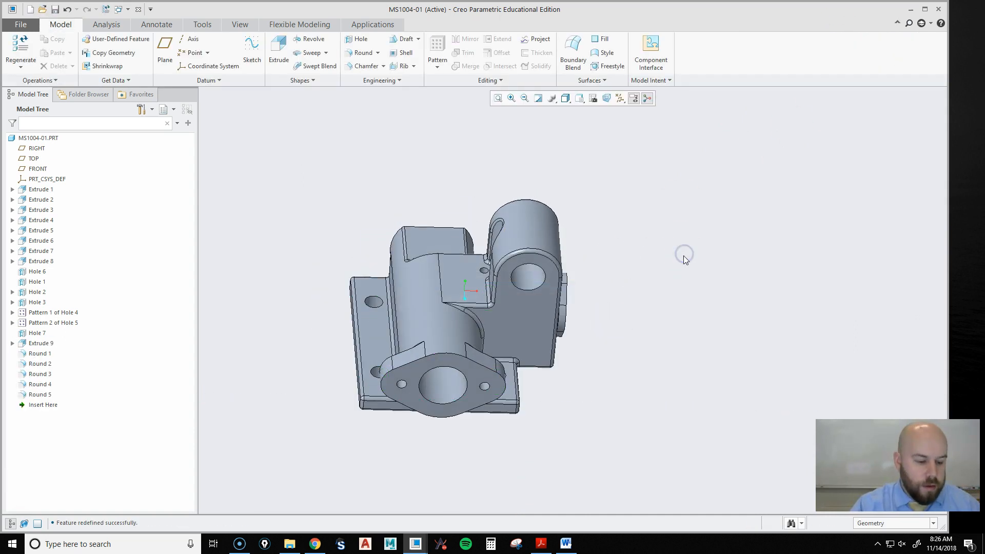
{"action": "left_click", "coordinate": [137, 9]}
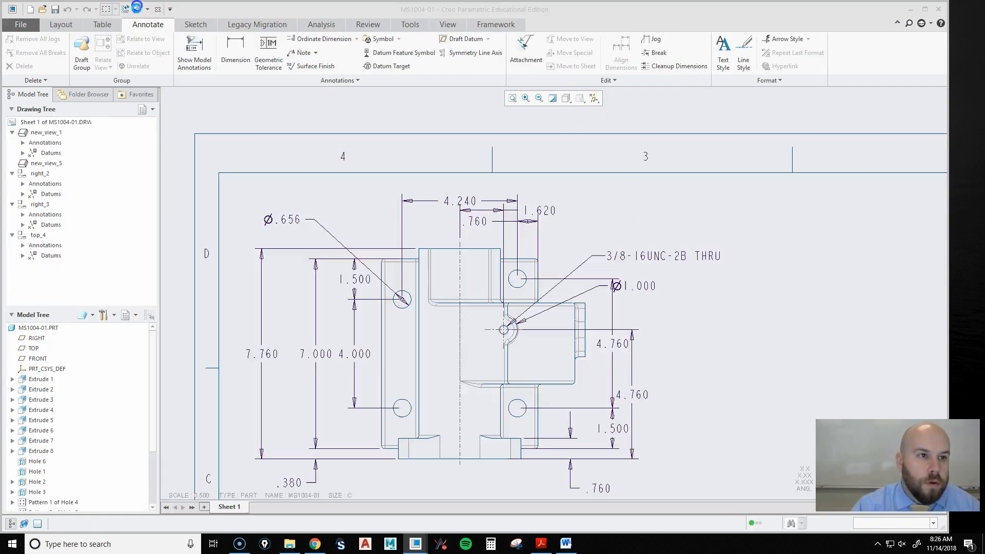
{"action": "middle_click_drag", "start_coordinate": [611, 304], "coordinate": [650, 217]}
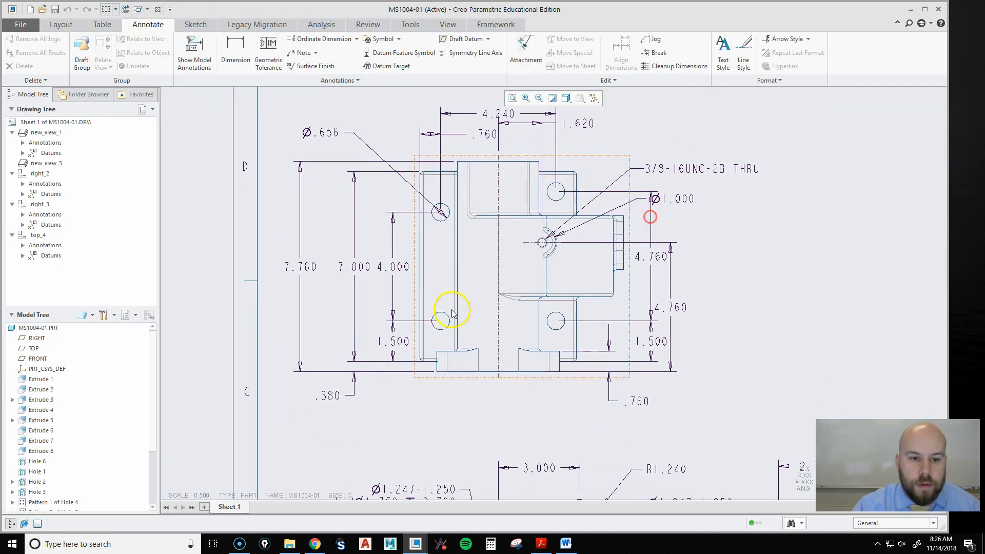
{"action": "left_click", "coordinate": [400, 342]}
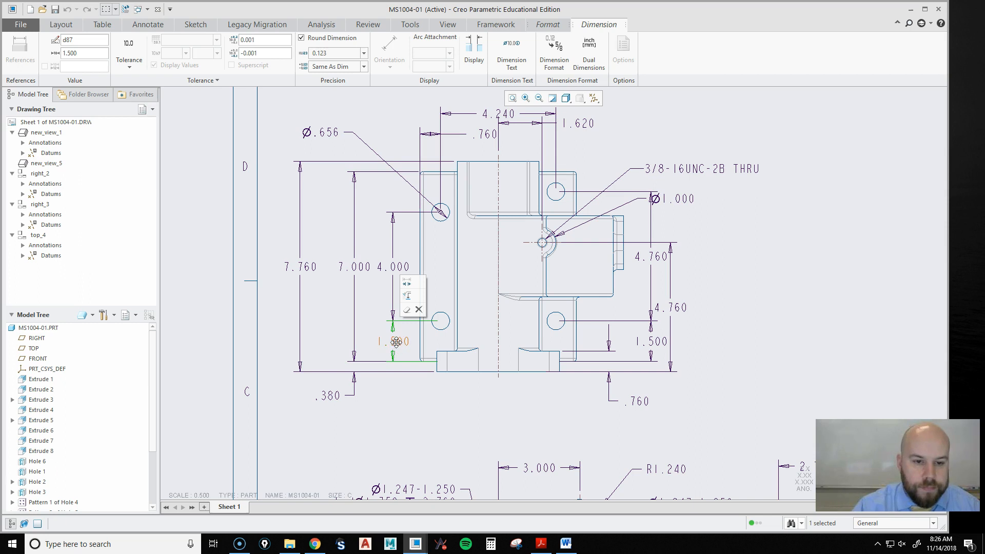
{"action": "scroll", "coordinate": [392, 340], "scroll_direction": "down", "scroll_amount": 2}
{"action": "left_click", "coordinate": [429, 440]}
{"action": "scroll", "coordinate": [294, 371], "scroll_direction": "up", "scroll_amount": 2}
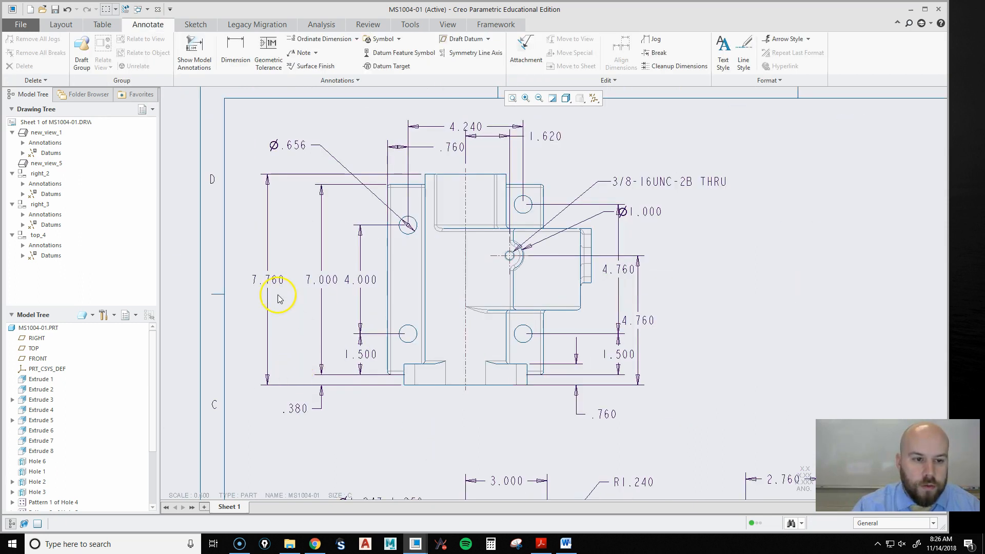
Shift the two right-side projected views slightly outward and lower the front view to open up space between the views.
{"action": "scroll", "coordinate": [440, 220], "scroll_direction": "up", "scroll_amount": 5}
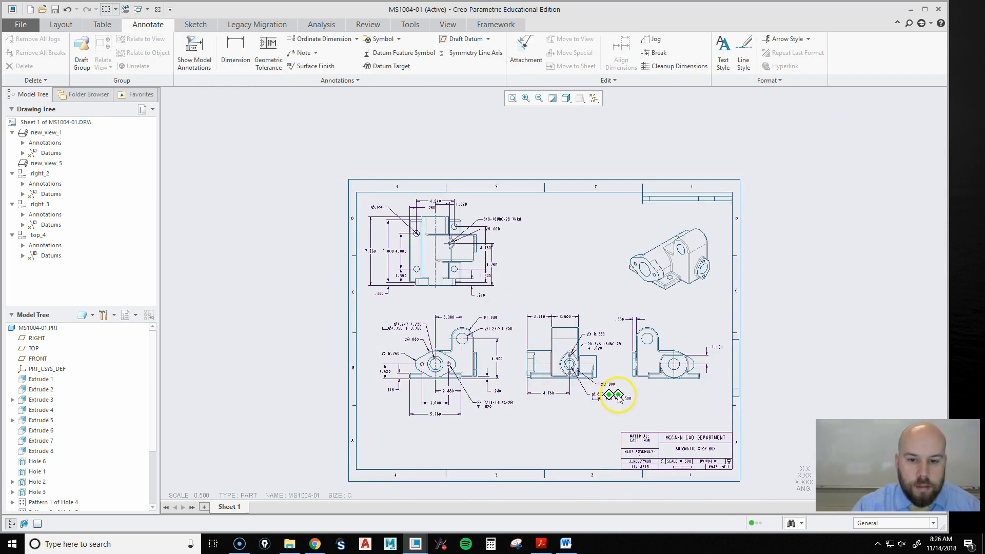
{"action": "left_click", "coordinate": [658, 337]}
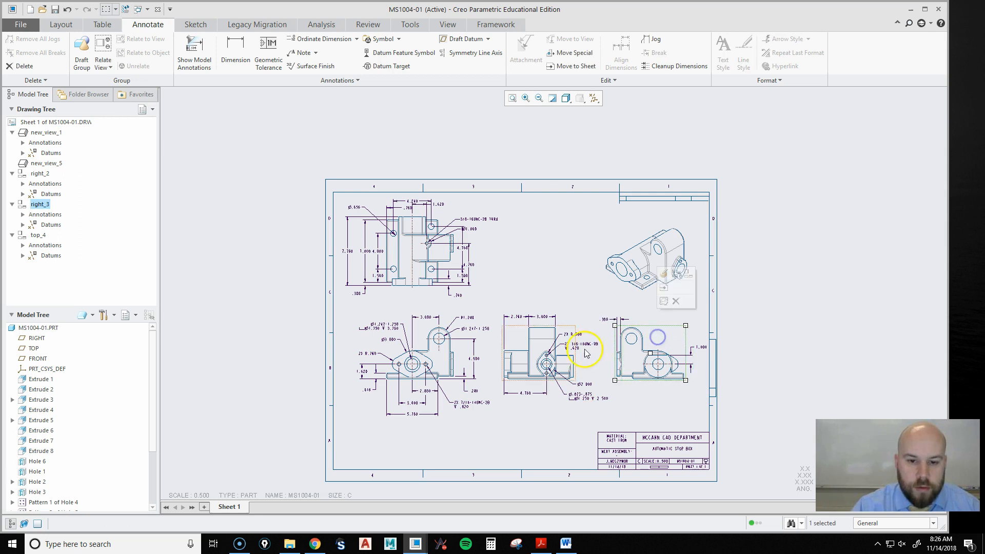
{"action": "left_click", "coordinate": [534, 343]}
{"action": "left_click_drag", "start_coordinate": [529, 342], "coordinate": [540, 342]}
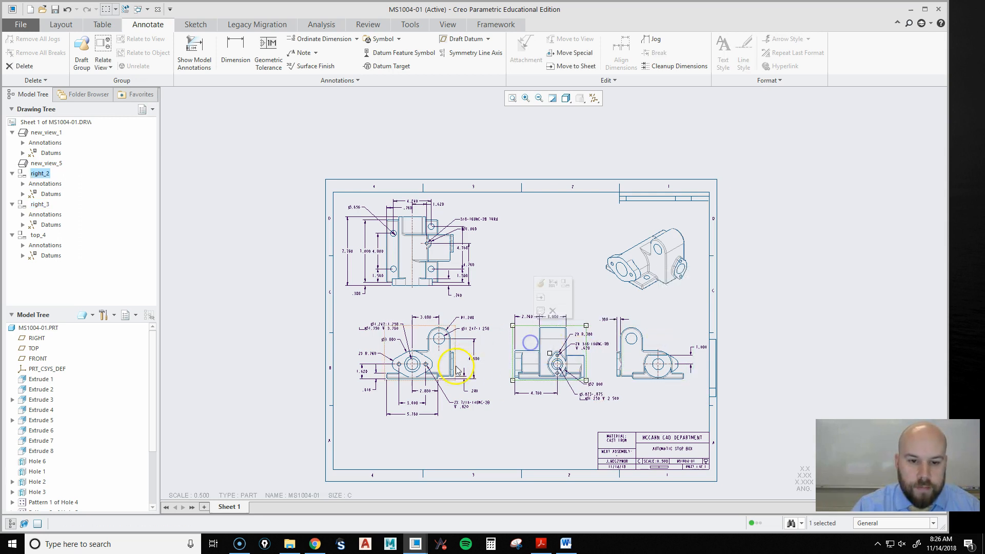
{"action": "left_click", "coordinate": [440, 364]}
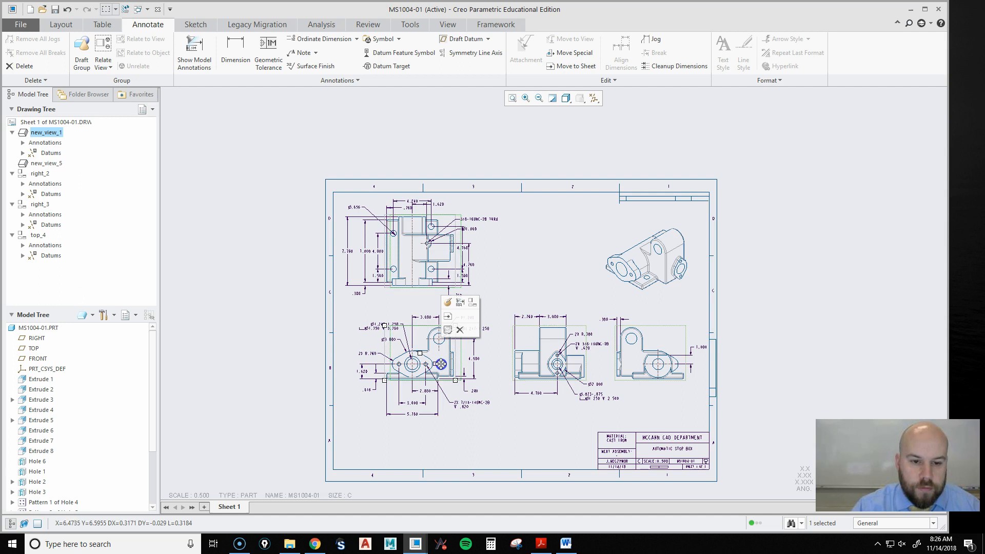
{"action": "left_click", "coordinate": [460, 334]}
{"action": "scroll", "coordinate": [480, 291], "scroll_direction": "up", "scroll_amount": 2}
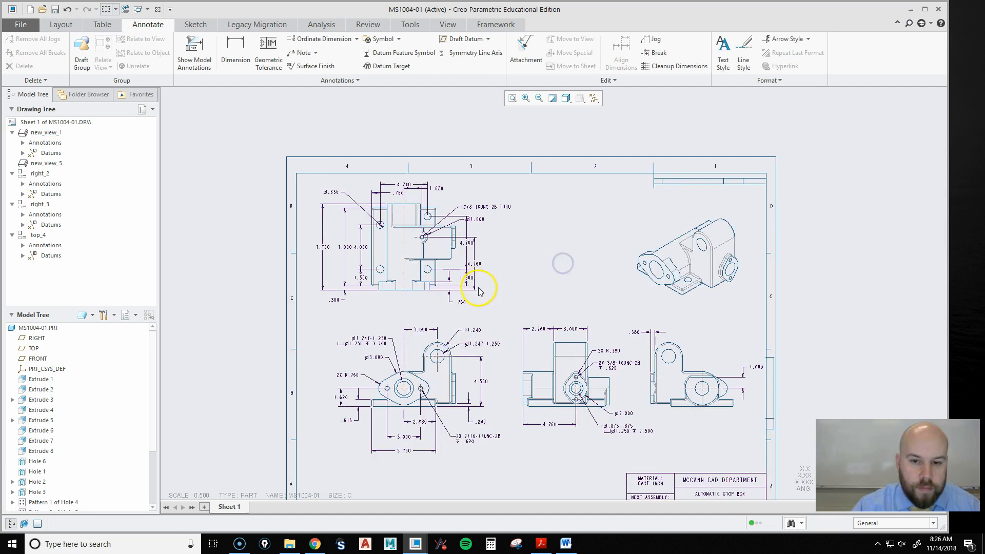
{"action": "left_click", "coordinate": [436, 389]}
{"action": "left_click_drag", "start_coordinate": [436, 389], "coordinate": [437, 397]}
{"action": "left_click", "coordinate": [554, 300]}
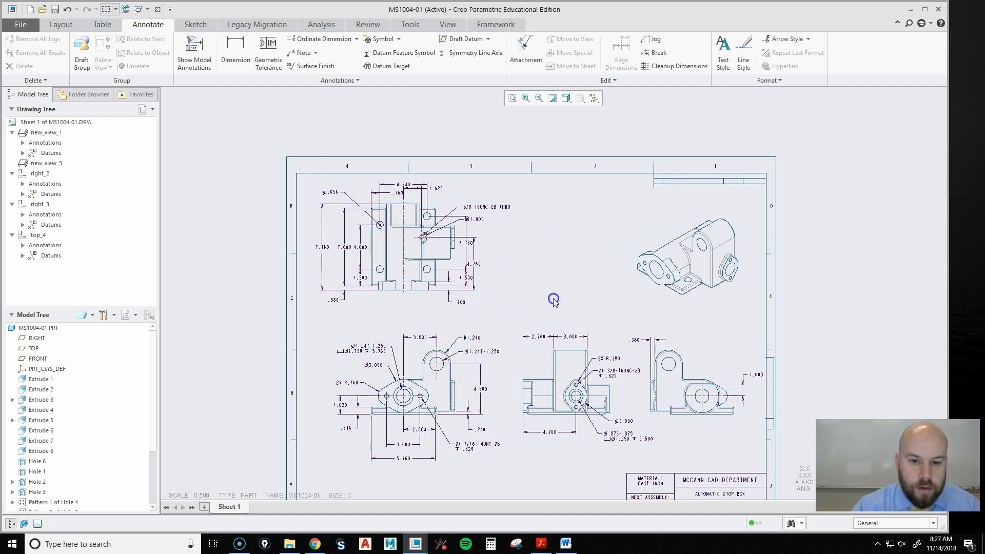
{"action": "middle_click_drag", "start_coordinate": [538, 290], "coordinate": [543, 281]}
{"action": "left_click", "coordinate": [448, 383]}
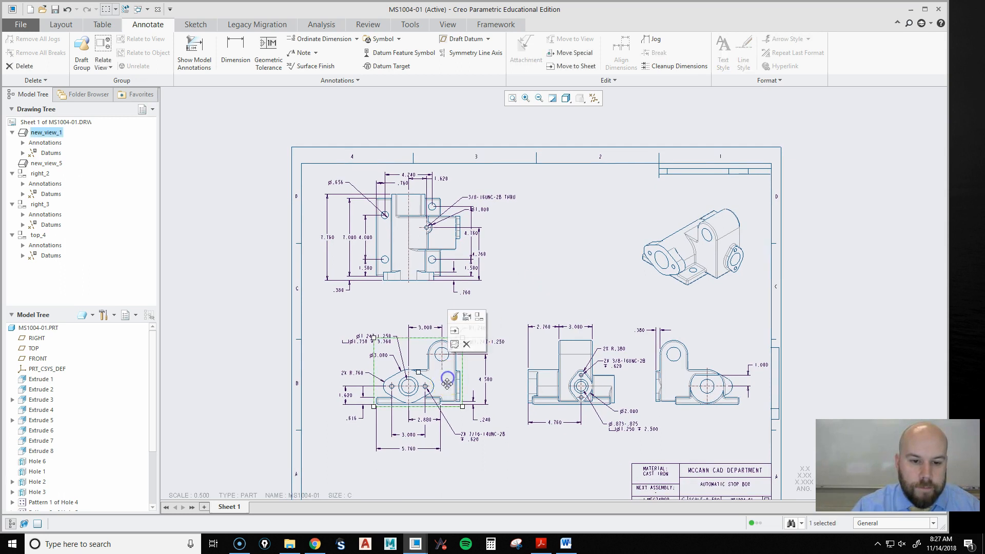
{"action": "left_click", "coordinate": [570, 245]}
Move the 7.760 and 7.000 height dimensions together away from the top view and nudge the 4.000 hole spacing outward.
{"action": "scroll", "coordinate": [339, 226], "scroll_direction": "up", "scroll_amount": 3}
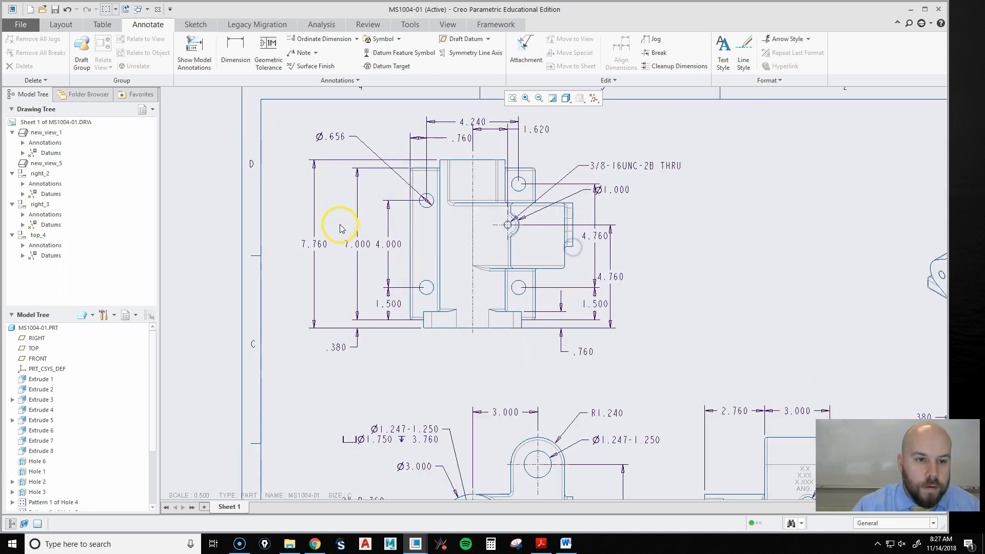
{"action": "left_click", "coordinate": [314, 243]}
{"action": "left_click", "coordinate": [363, 244], "text": "ctrl"}
{"action": "left_click_drag", "start_coordinate": [363, 244], "coordinate": [347, 247]}
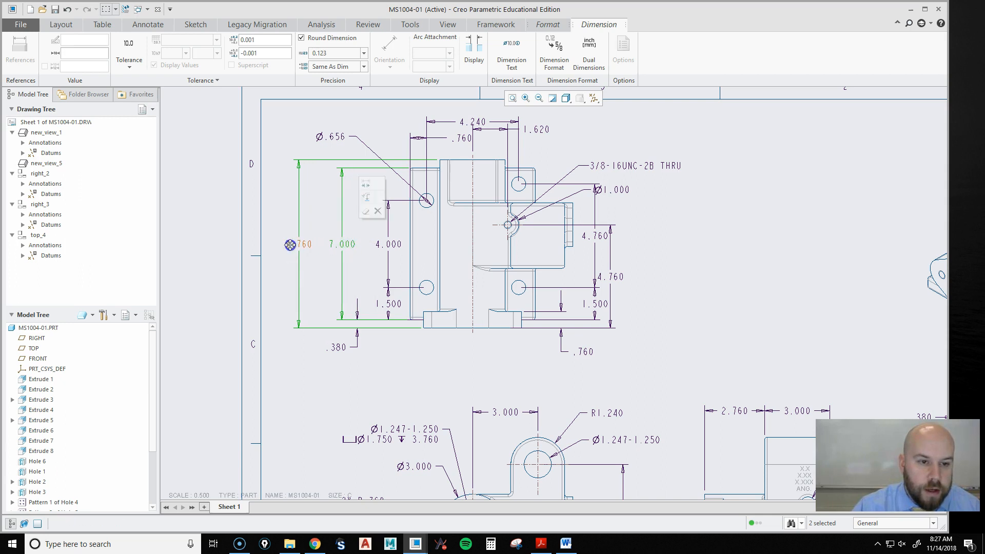
{"action": "left_click", "coordinate": [285, 246]}
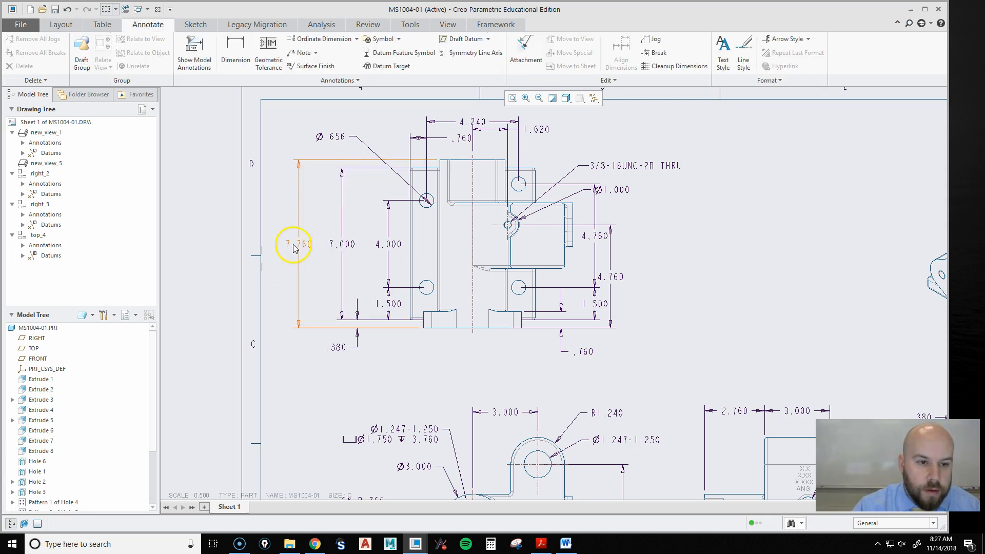
{"action": "left_click", "coordinate": [394, 248]}
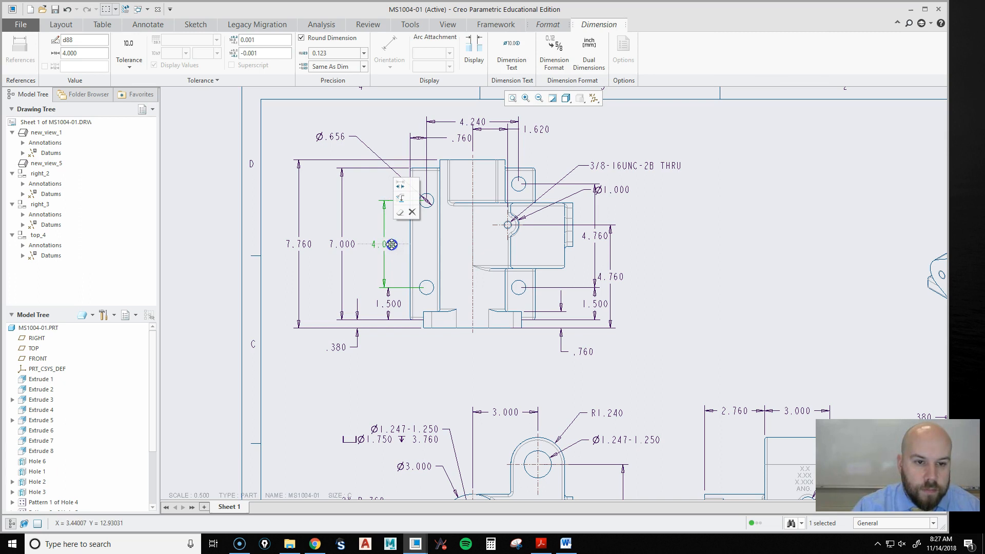
{"action": "left_click", "coordinate": [714, 218]}
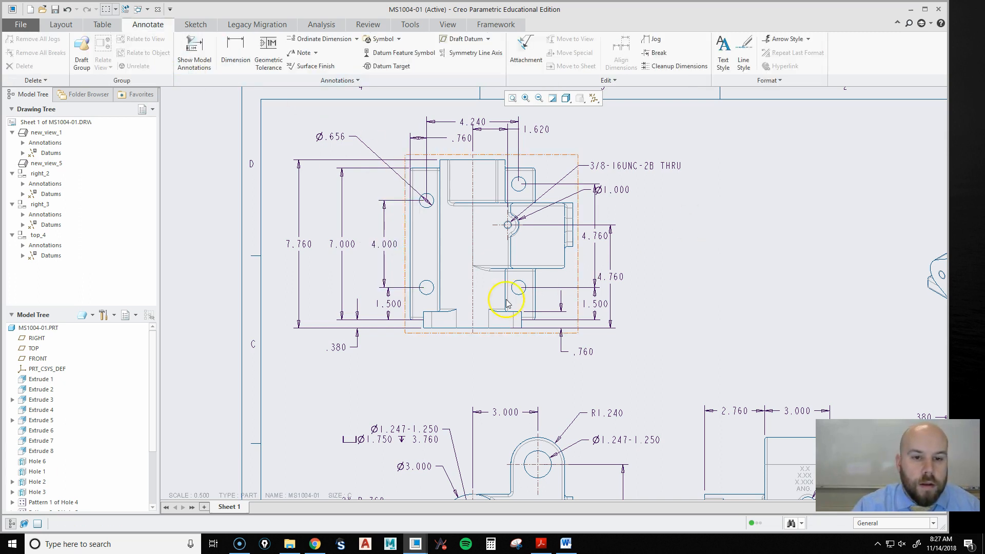
Space the 7.760, 7.000 and 4.000 vertical dimensions of the top view farther out, one after another.
{"action": "scroll", "coordinate": [401, 288], "scroll_direction": "down", "scroll_amount": 2}
{"action": "middle_click_drag", "start_coordinate": [325, 345], "coordinate": [441, 334]}
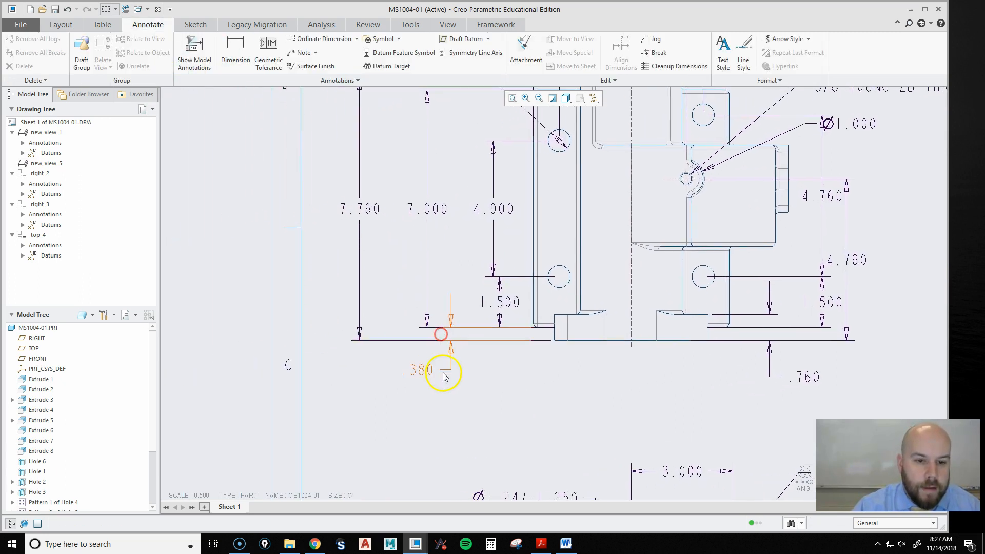
{"action": "left_click", "coordinate": [362, 213]}
{"action": "left_click_drag", "start_coordinate": [361, 214], "coordinate": [348, 213]}
{"action": "left_click", "coordinate": [433, 210]}
{"action": "left_click_drag", "start_coordinate": [433, 210], "coordinate": [417, 209]}
{"action": "left_click", "coordinate": [487, 209]}
{"action": "left_click_drag", "start_coordinate": [488, 210], "coordinate": [470, 211]}
Align the .380 dimension with the 7.000 dimension line and the 1.500 hole offset with the 4.000 line.
{"action": "left_click", "coordinate": [424, 376]}
{"action": "left_click_drag", "start_coordinate": [425, 371], "coordinate": [382, 372]}
{"action": "left_click", "coordinate": [500, 303]}
{"action": "left_click_drag", "start_coordinate": [500, 302], "coordinate": [480, 303]}
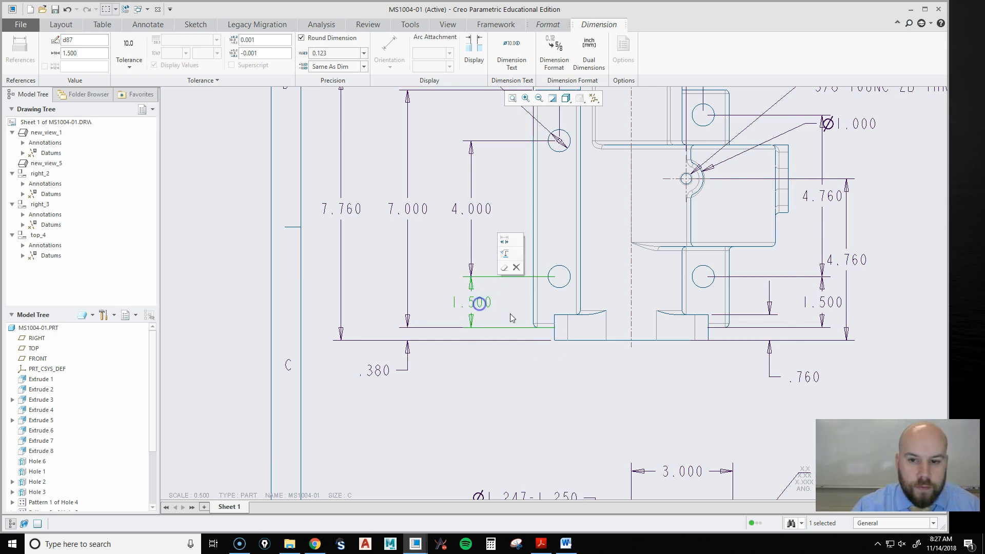
Delete the duplicate 1.500 offset on the 4.760 spacing side and add a 2X prefix to the remaining 1.500 dimension.
{"action": "middle_click_drag", "start_coordinate": [549, 351], "coordinate": [315, 374]}
{"action": "left_click", "coordinate": [598, 331]}
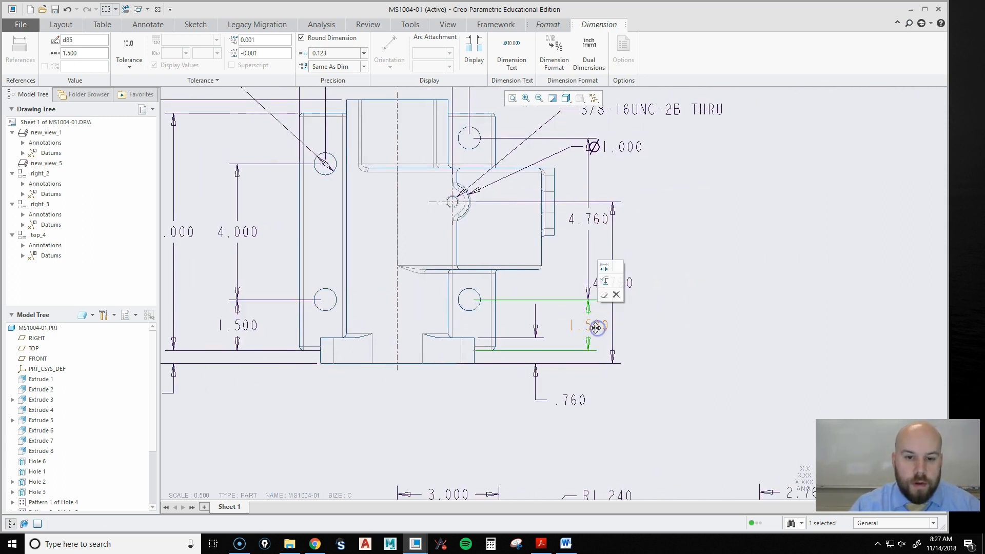
{"action": "key", "text": "Delete"}
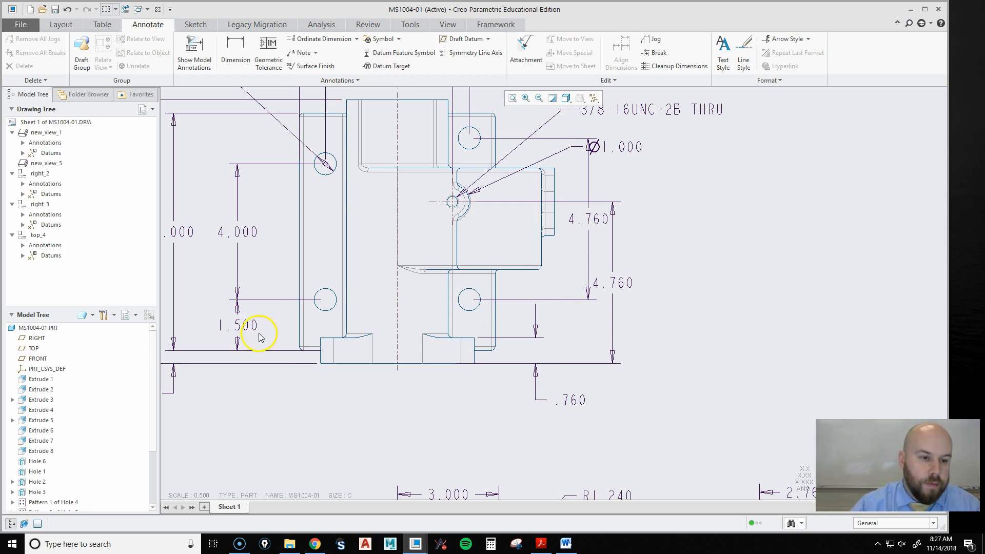
{"action": "left_click", "coordinate": [252, 327]}
{"action": "left_click", "coordinate": [509, 58]}
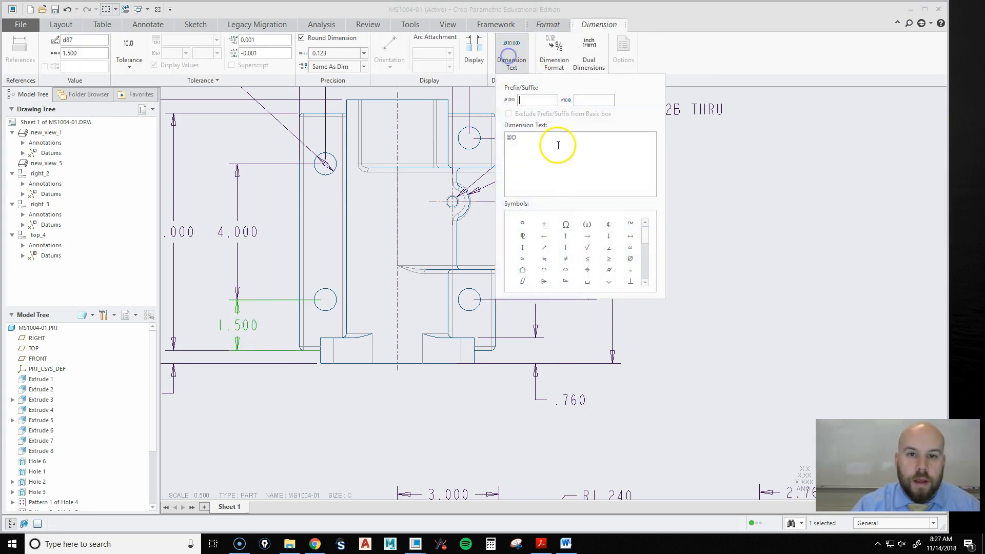
{"action": "left_click", "coordinate": [759, 268]}
{"action": "middle_click_drag", "start_coordinate": [712, 287], "coordinate": [911, 317]}
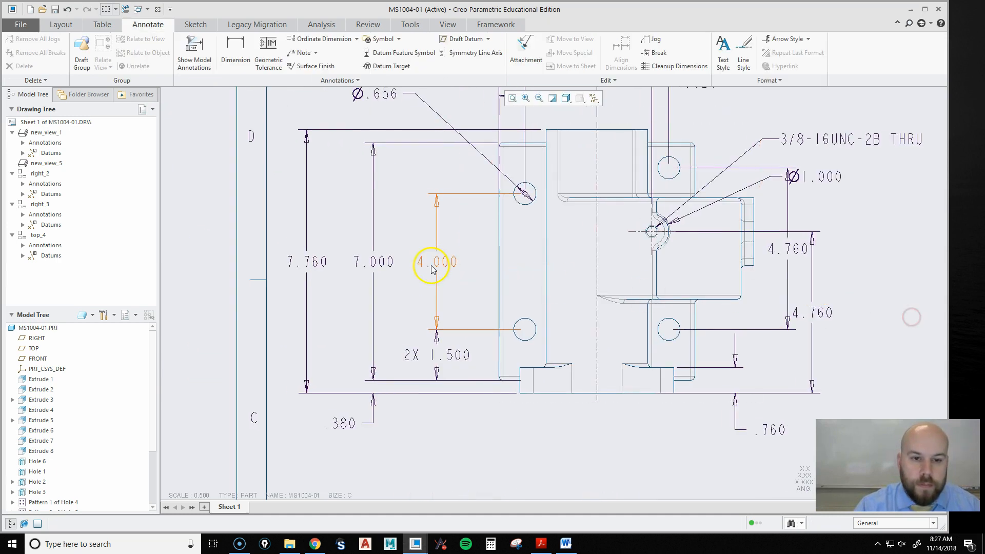
Move the 4.240 hole spacing below the top view and place the .760 edge offset in line beside it.
{"action": "middle_click_drag", "start_coordinate": [677, 227], "coordinate": [643, 458]}
{"action": "mouse_move", "coordinate": [588, 358]}
{"action": "middle_mouse_down"}
{"action": "mouse_move", "coordinate": [548, 263]}
{"action": "mouse_move", "coordinate": [564, 280]}
{"action": "mouse_move", "coordinate": [564, 225]}
{"action": "mouse_move", "coordinate": [563, 234]}
{"action": "middle_mouse_up"}
{"action": "left_click", "coordinate": [525, 203]}
{"action": "scroll", "coordinate": [564, 287], "scroll_direction": "up", "scroll_amount": 1}
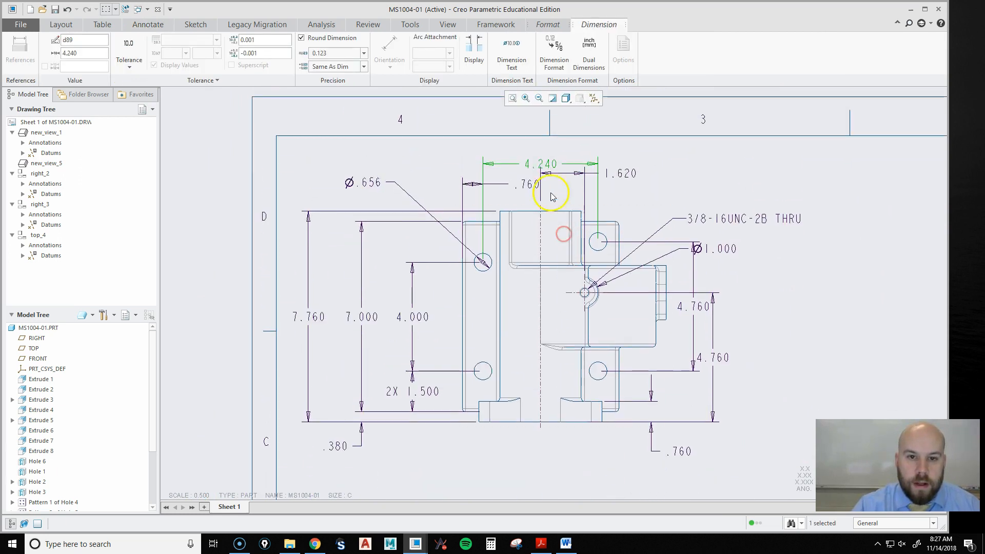
{"action": "left_click_drag", "start_coordinate": [547, 165], "coordinate": [547, 474]}
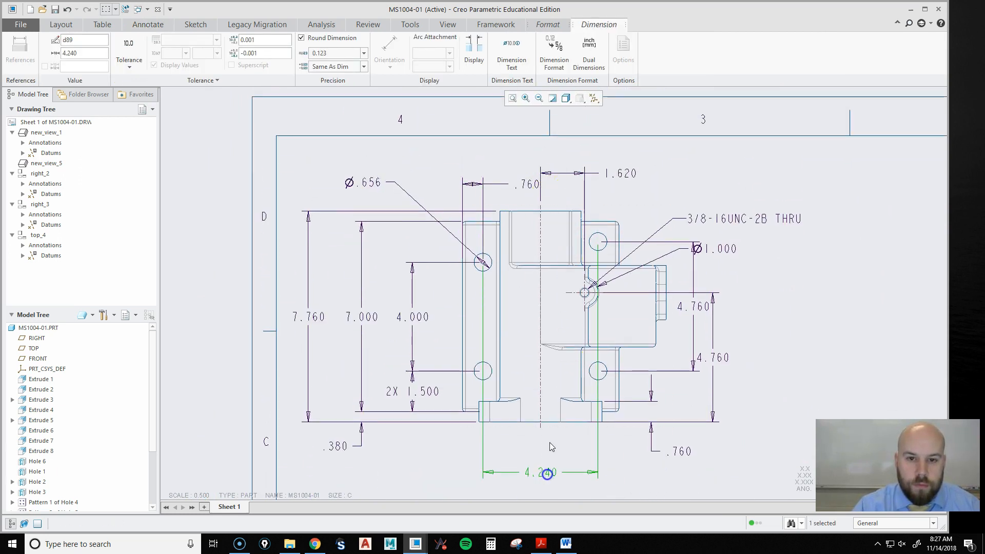
{"action": "left_click", "coordinate": [622, 174]}
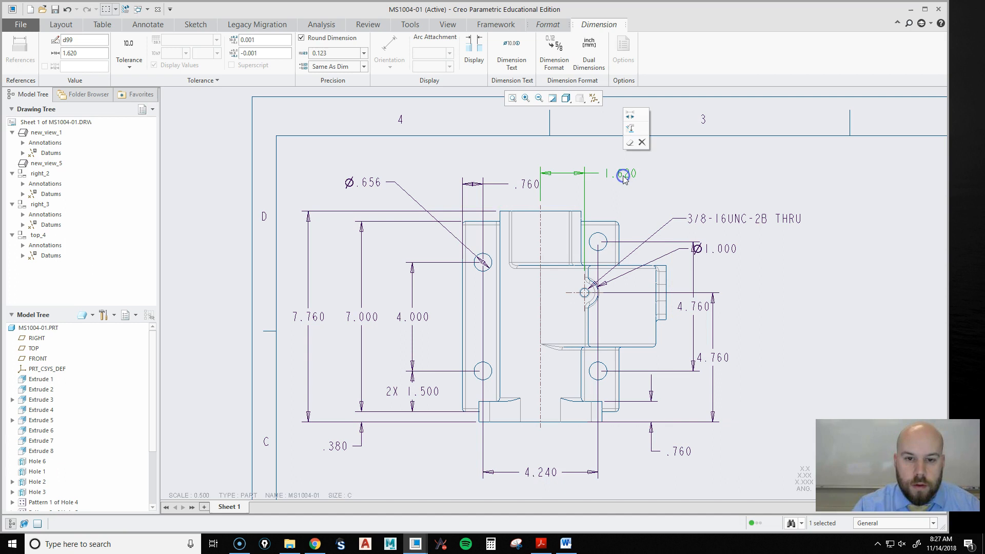
{"action": "left_click", "coordinate": [706, 154]}
{"action": "left_click", "coordinate": [526, 184]}
{"action": "left_click_drag", "start_coordinate": [526, 184], "coordinate": [434, 471]}
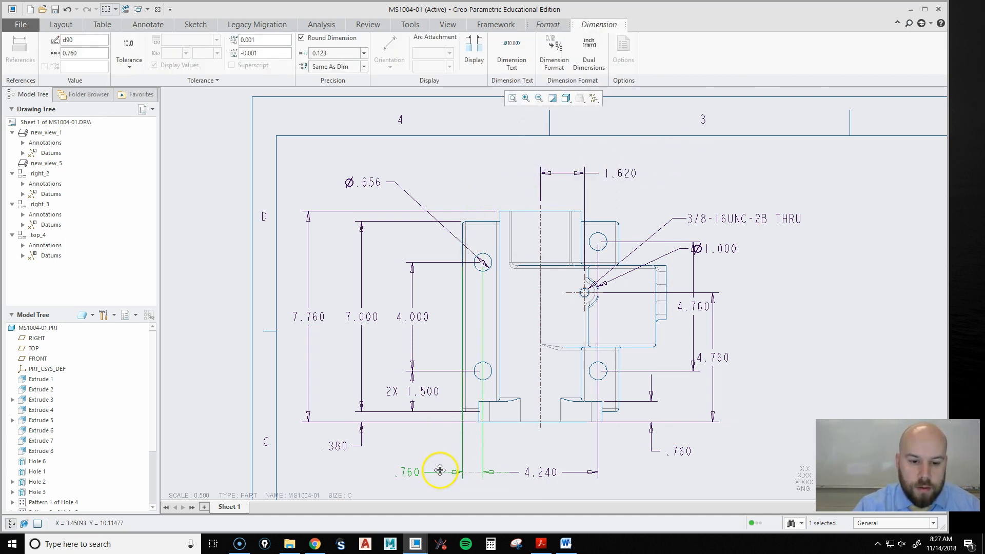
Add a 2X prefix to both the .760 edge offset and the 4.240 hole spacing.
{"action": "middle_click_drag", "start_coordinate": [550, 457], "coordinate": [523, 387]}
{"action": "left_click", "coordinate": [516, 403], "text": "ctrl"}
{"action": "left_click", "coordinate": [511, 59]}
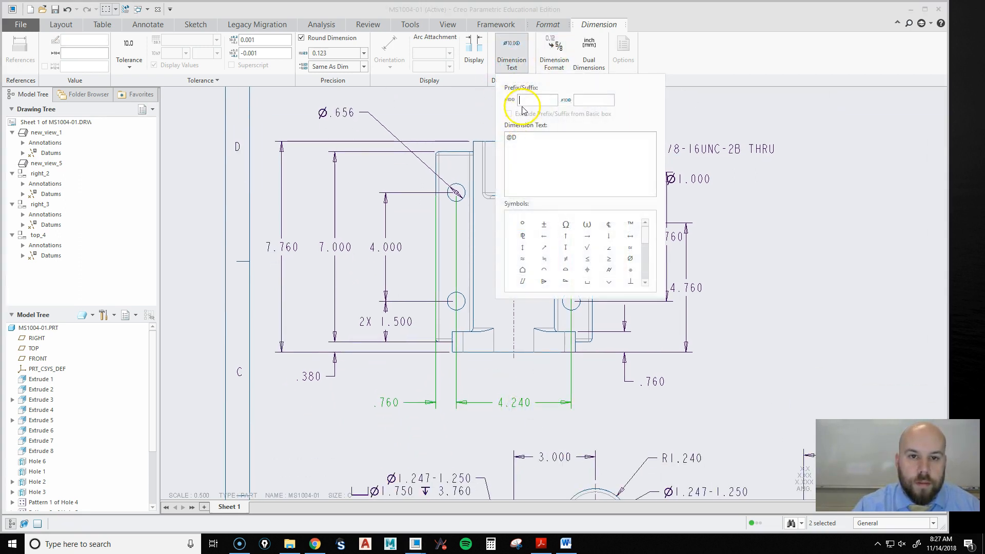
{"action": "key", "text": "Return"}
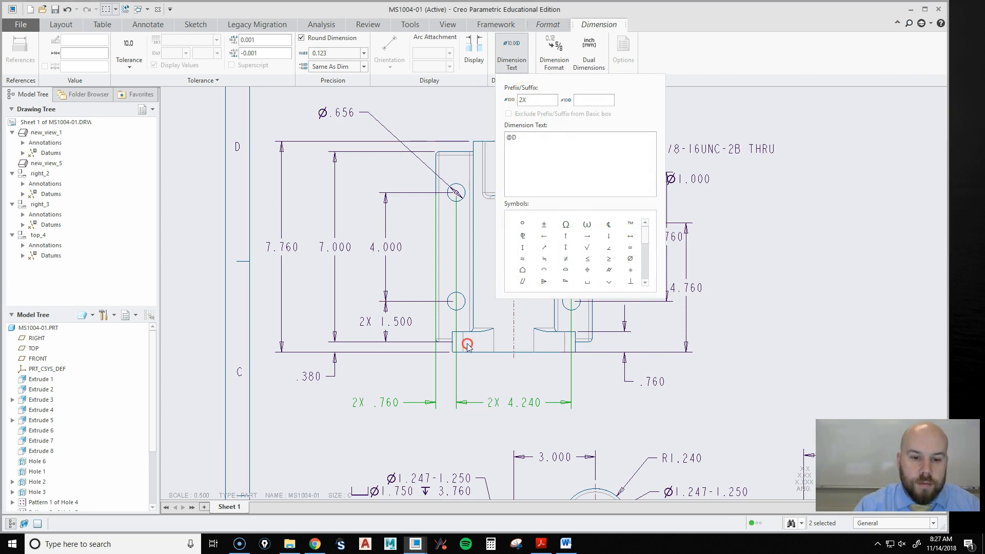
{"action": "left_click", "coordinate": [809, 336]}
Shorten the hole-side extension lines of the 2X .760 and 2X 4.240 dimensions to end at the lower mounting holes.
{"action": "middle_click_drag", "start_coordinate": [761, 328], "coordinate": [763, 263]}
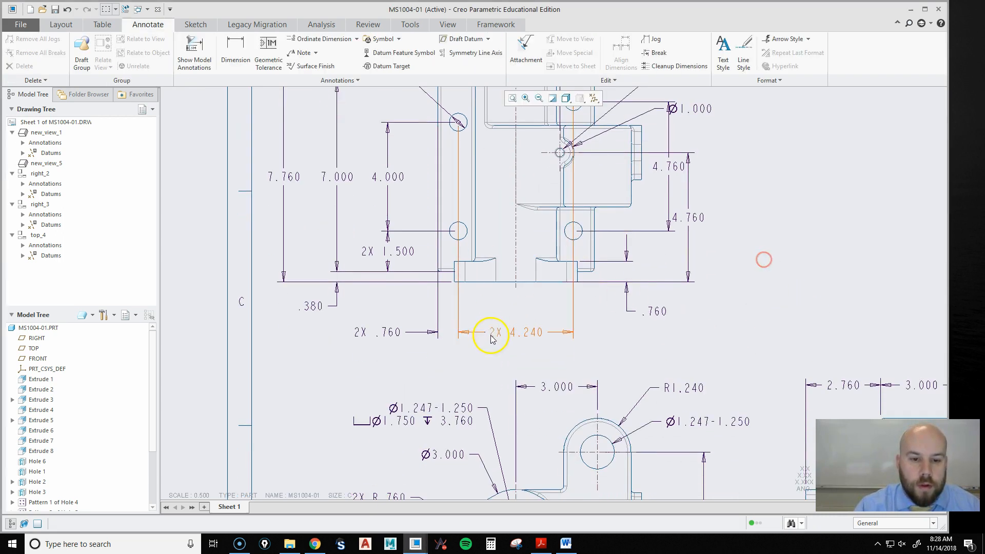
{"action": "scroll", "coordinate": [494, 341], "scroll_direction": "down", "scroll_amount": 1}
{"action": "left_click", "coordinate": [399, 336]}
{"action": "left_click", "coordinate": [519, 336], "text": "ctrl"}
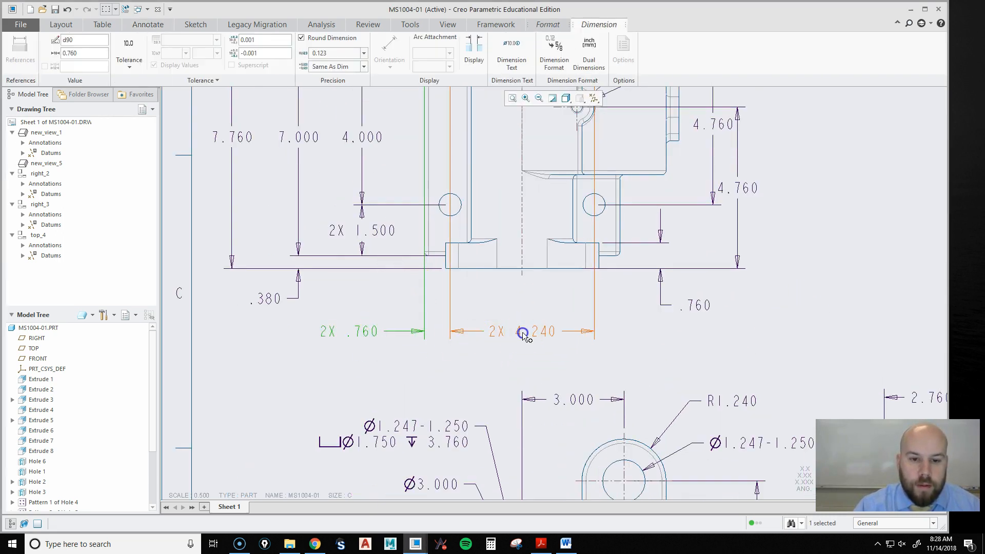
{"action": "scroll", "coordinate": [468, 136], "scroll_direction": "up", "scroll_amount": 1}
{"action": "left_click_drag", "start_coordinate": [460, 135], "coordinate": [460, 203]}
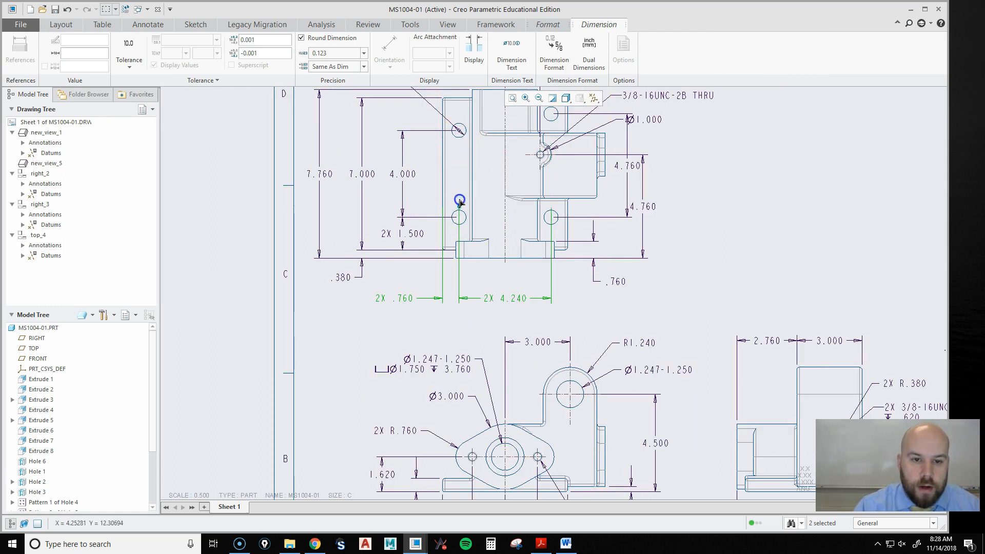
{"action": "left_click", "coordinate": [727, 263]}
Show the model's datum axes as centre marks on the four mounting holes in the top view.
{"action": "middle_click_drag", "start_coordinate": [640, 180], "coordinate": [653, 256]}
{"action": "scroll", "coordinate": [480, 204], "scroll_direction": "down", "scroll_amount": 1}
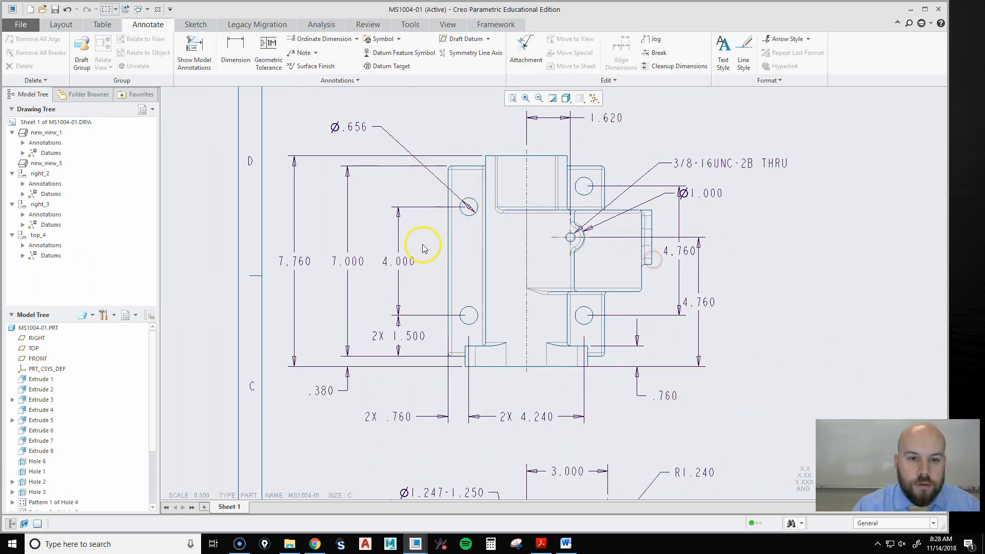
{"action": "left_click", "coordinate": [195, 53]}
{"action": "left_click", "coordinate": [942, 119]}
{"action": "left_click", "coordinate": [632, 163]}
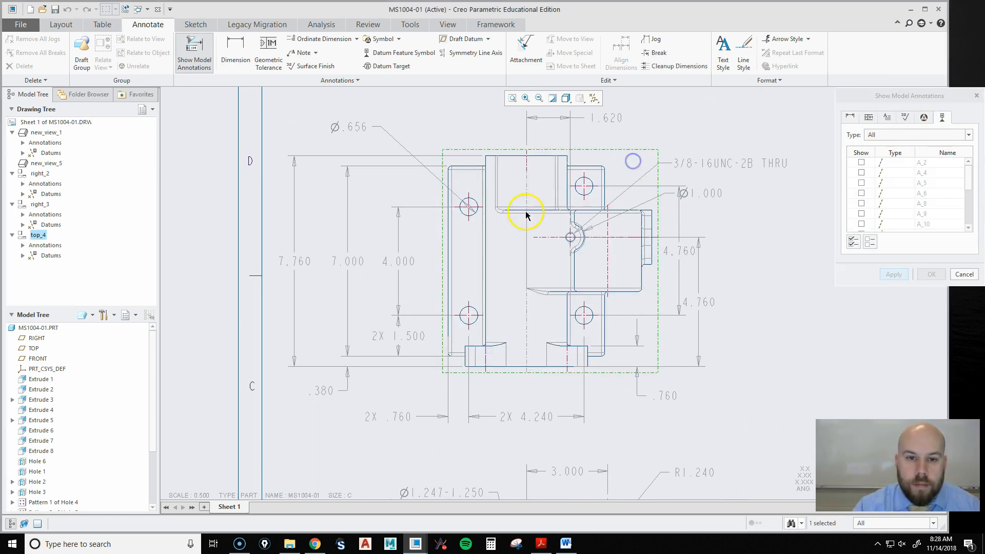
{"action": "left_click", "coordinate": [468, 215]}
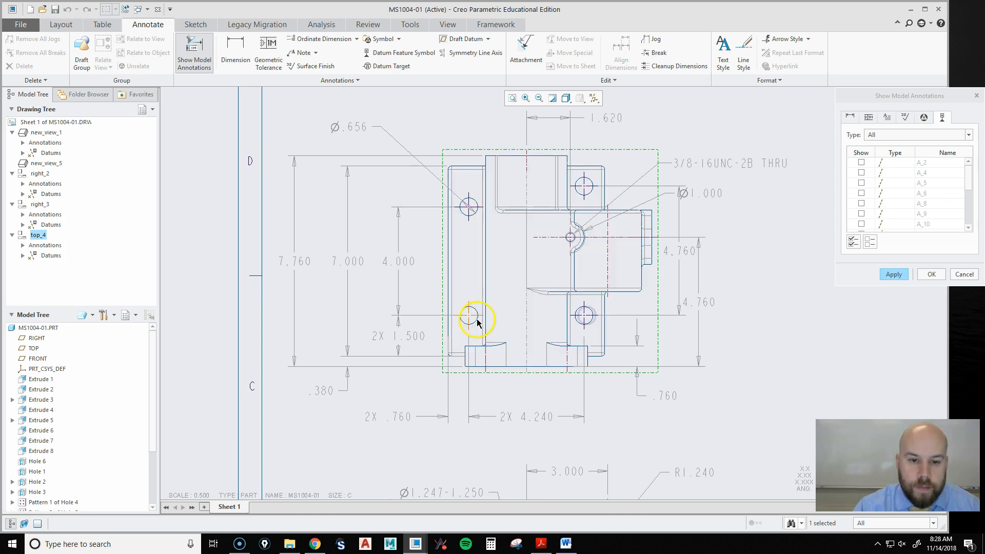
{"action": "left_click", "coordinate": [893, 274]}
{"action": "left_click", "coordinate": [931, 274]}
{"action": "mouse_move", "coordinate": [812, 283]}
{"action": "middle_mouse_down"}
{"action": "mouse_move", "coordinate": [775, 269]}
{"action": "mouse_move", "coordinate": [752, 275]}
{"action": "middle_mouse_up"}
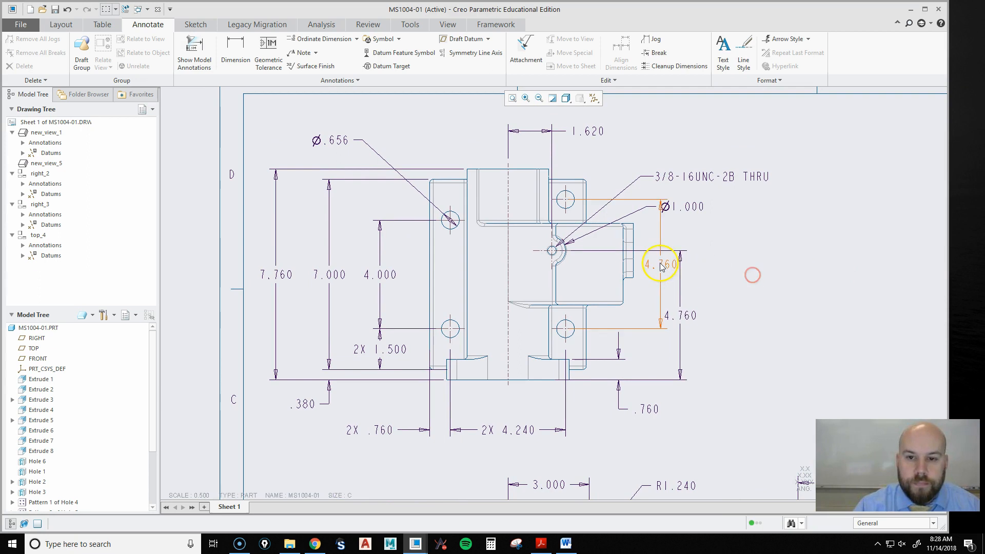
{"action": "left_click", "coordinate": [661, 270]}
{"action": "left_click", "coordinate": [593, 445]}
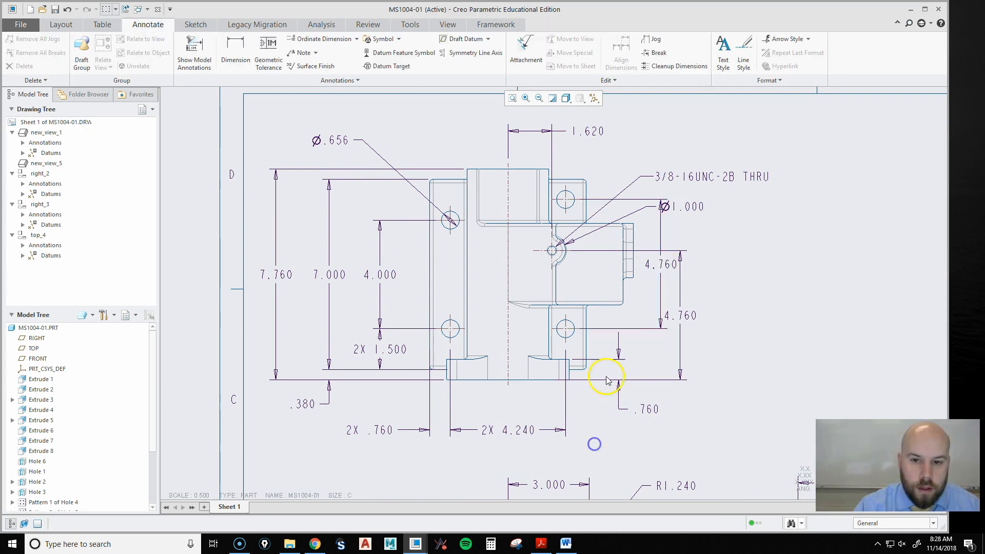
Shorten the edge-side extension line of the 2X .760 dimension to end at the flange's lower corner in the top view.
{"action": "left_click", "coordinate": [497, 431]}
{"action": "left_click", "coordinate": [366, 431], "text": "ctrl"}
{"action": "left_click", "coordinate": [429, 352]}
{"action": "left_click", "coordinate": [429, 353]}
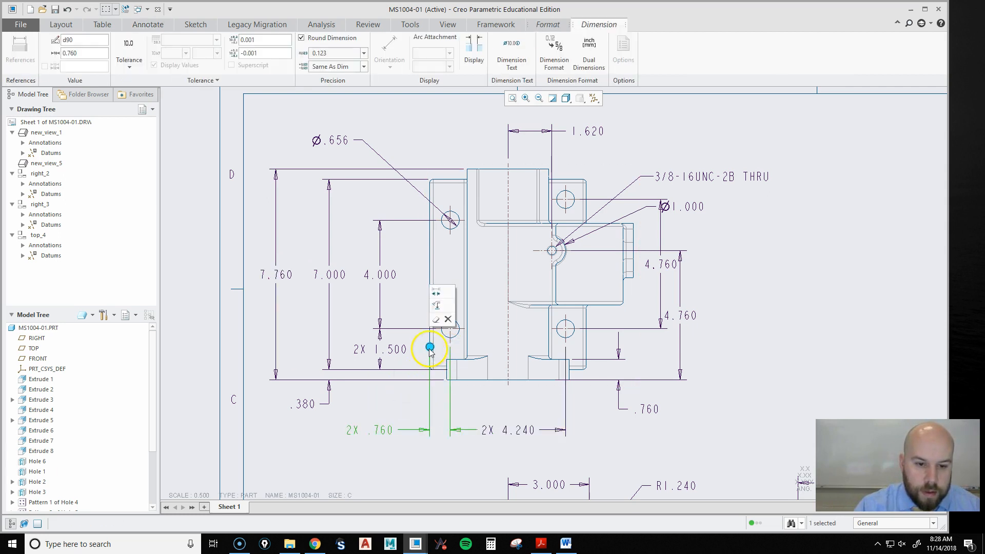
Shorten the extension lines of the 4.000 and 2X 1.500 dimensions to end near the mounting holes and the flange's lower edge.
{"action": "left_click", "coordinate": [387, 361]}
{"action": "left_click", "coordinate": [379, 280], "text": "ctrl"}
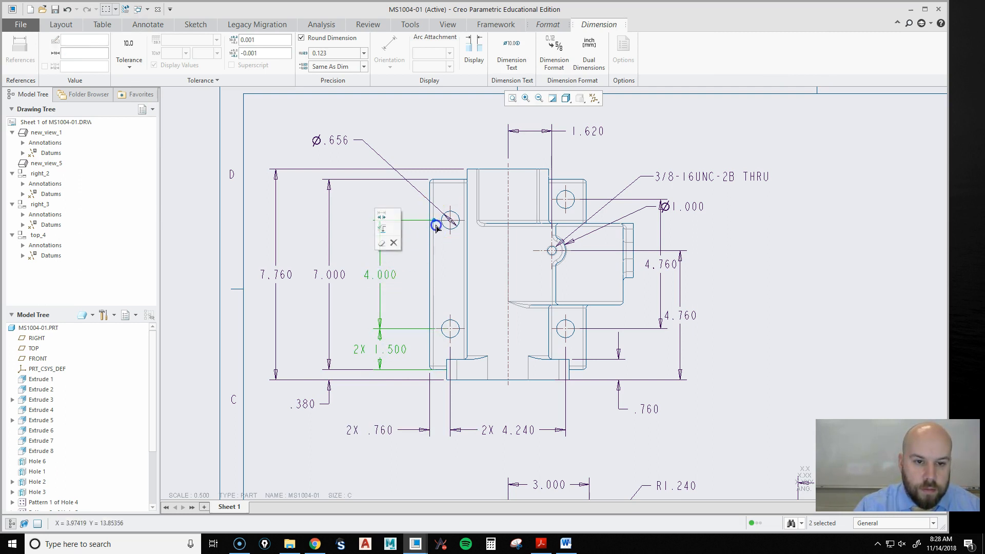
{"action": "left_click", "coordinate": [384, 348]}
{"action": "left_click", "coordinate": [432, 369]}
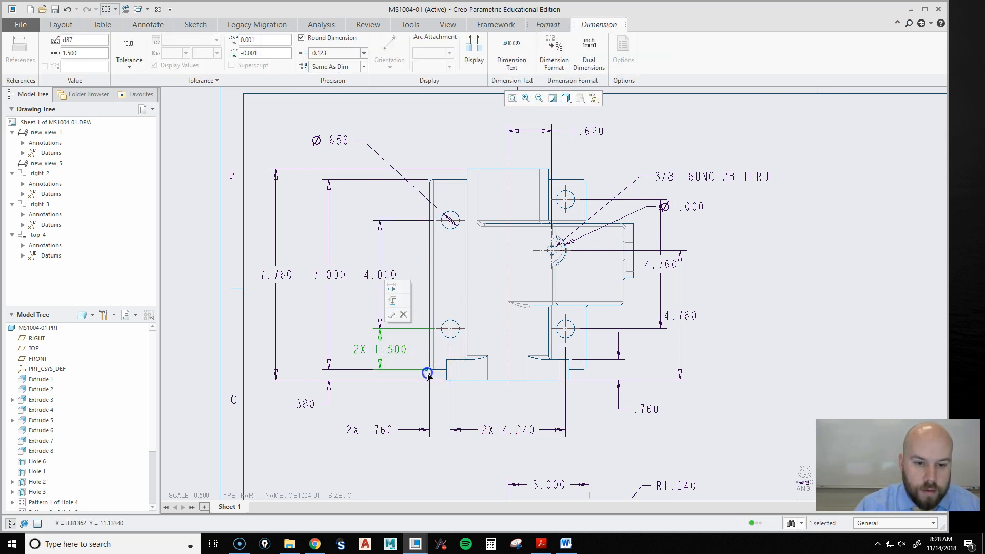
{"action": "left_click", "coordinate": [765, 268]}
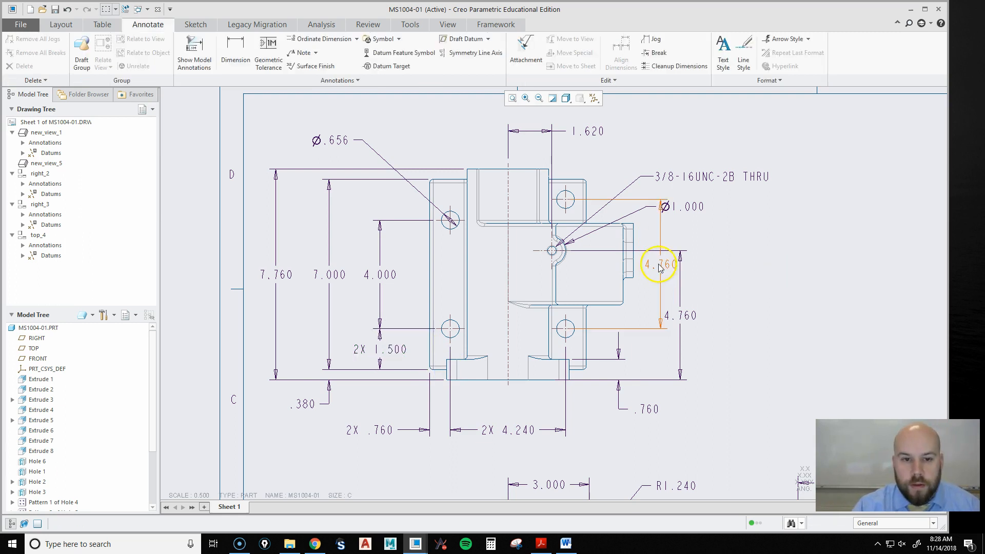
Move the 4.760 hole spacing outside the other 4.760 dimension and raise the 3/8-16UNC-2B THRU note and Ø1.000 callout.
{"action": "left_click", "coordinate": [660, 268]}
{"action": "left_click_drag", "start_coordinate": [660, 267], "coordinate": [727, 272]}
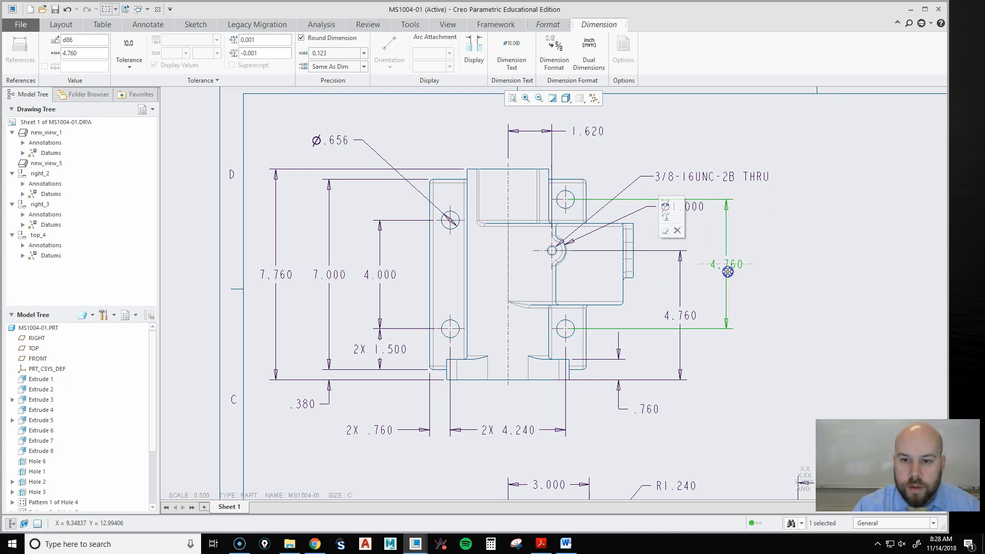
{"action": "middle_click_drag", "start_coordinate": [791, 205], "coordinate": [749, 285]}
{"action": "left_click", "coordinate": [663, 258]}
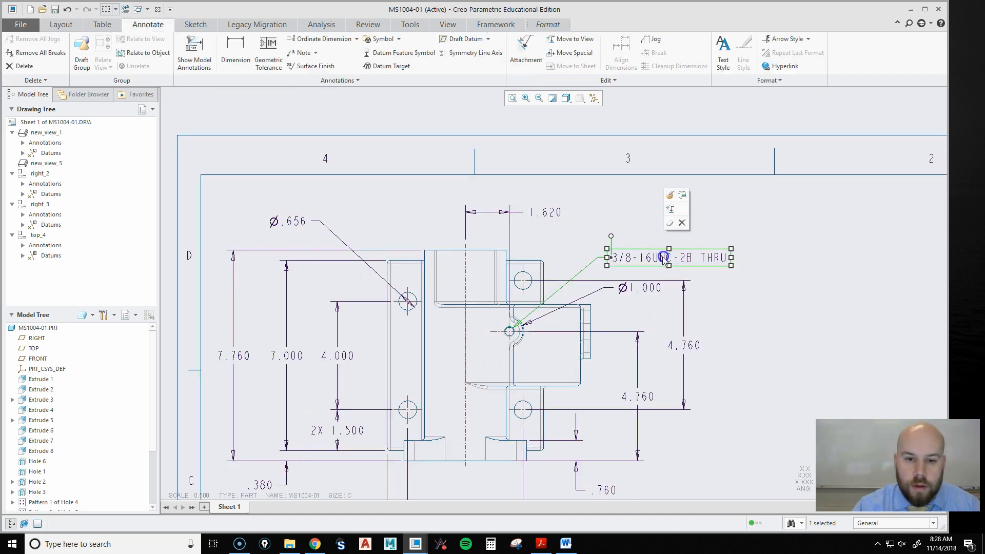
{"action": "left_click_drag", "start_coordinate": [656, 249], "coordinate": [669, 215]}
{"action": "left_click", "coordinate": [646, 288]}
{"action": "mouse_move", "coordinate": [646, 287]}
{"action": "left_mouse_down"}
{"action": "mouse_move", "coordinate": [654, 254]}
{"action": "mouse_move", "coordinate": [659, 261]}
{"action": "left_mouse_up"}
{"action": "left_click", "coordinate": [789, 288]}
{"action": "middle_click_drag", "start_coordinate": [712, 369], "coordinate": [693, 276]}
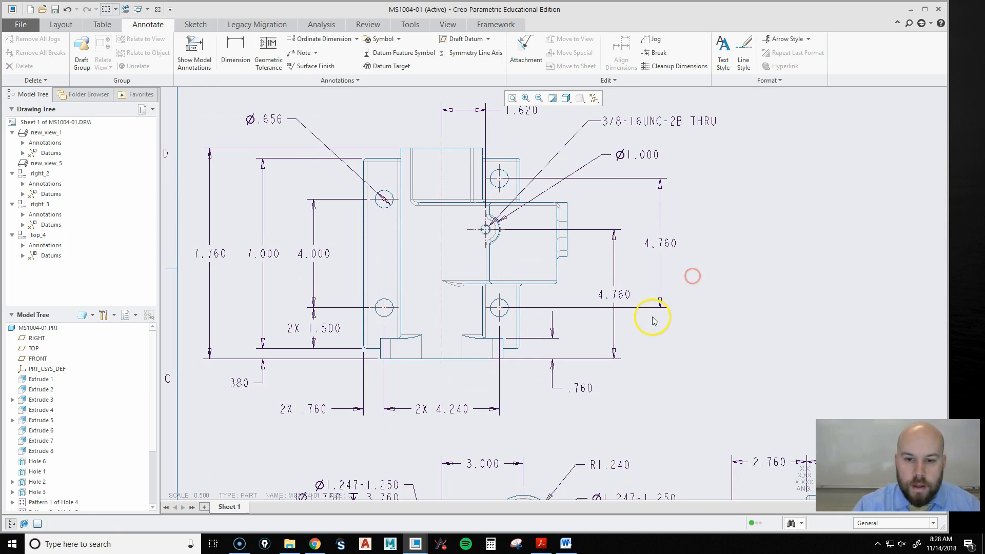
Insert a simple break in the hole spacing's lower extension line where it crosses the inner 4.760 dimension.
{"action": "left_click", "coordinate": [639, 307]}
{"action": "right_click", "coordinate": [629, 310]}
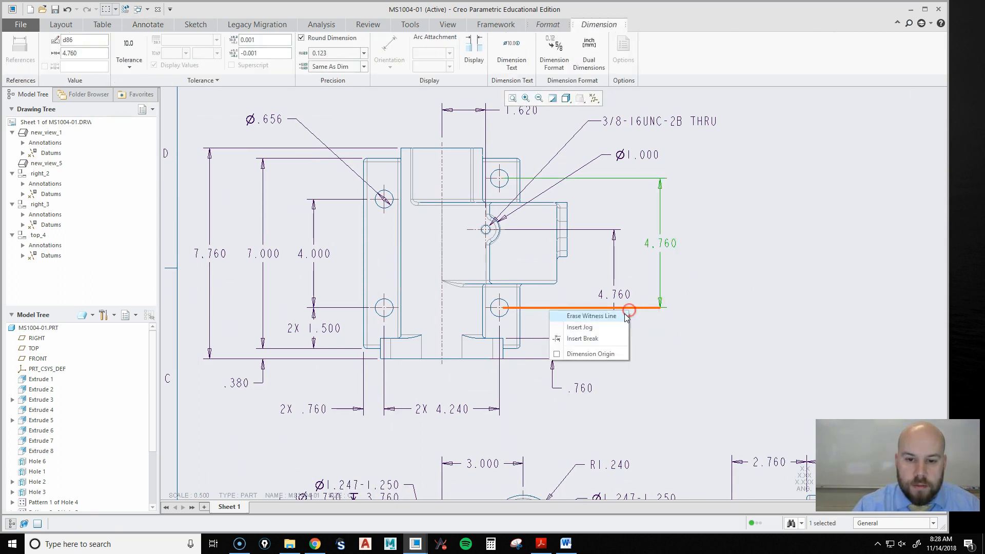
{"action": "left_click", "coordinate": [598, 338]}
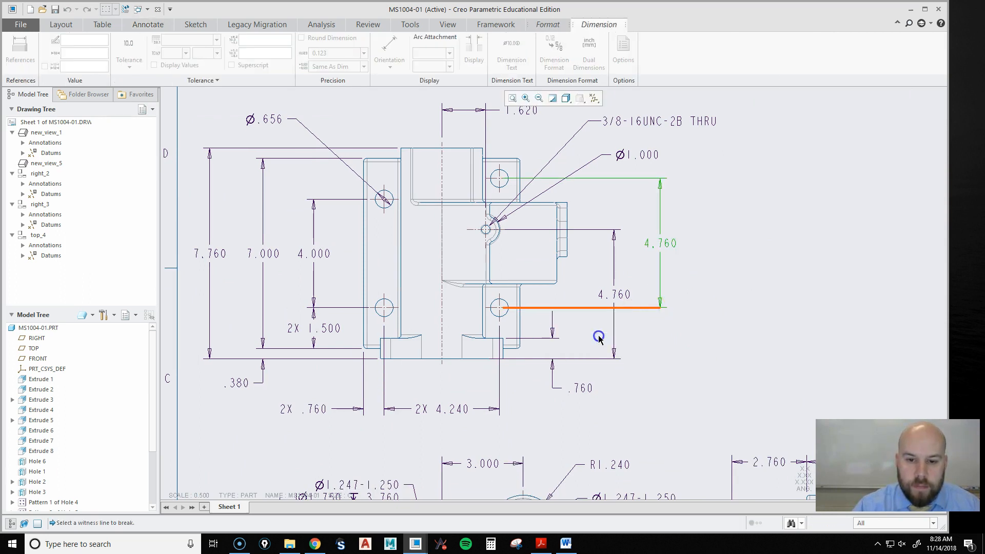
{"action": "left_click", "coordinate": [636, 308]}
{"action": "left_click", "coordinate": [588, 307]}
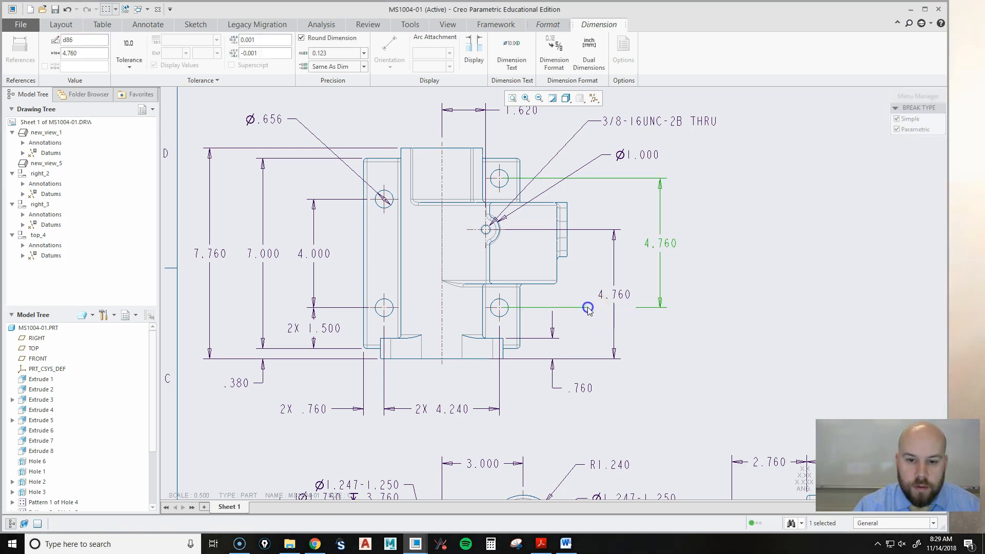
{"action": "left_click", "coordinate": [672, 336]}
Try placing the inner 4.760 dimension's text lower, within the break in the extension line.
{"action": "left_click", "coordinate": [614, 295]}
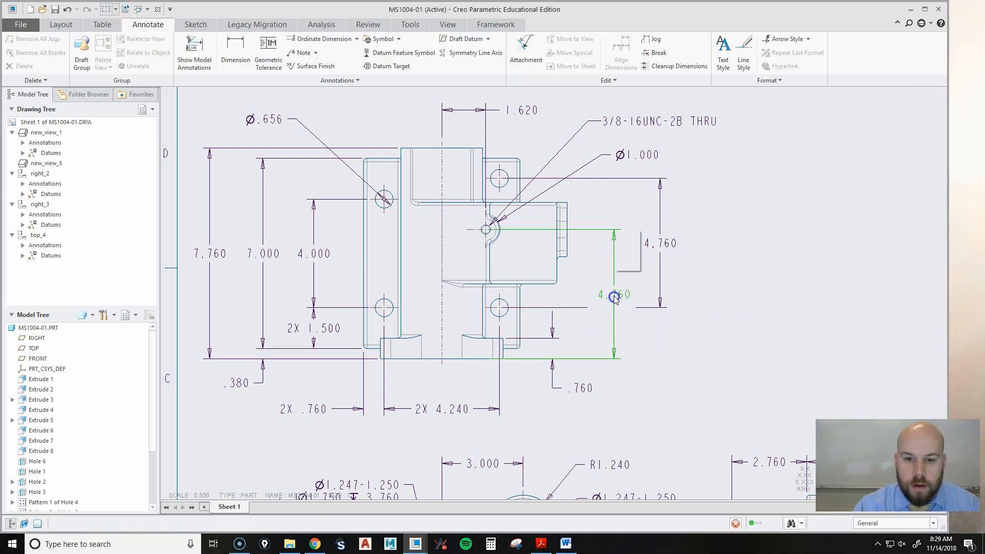
{"action": "left_click_drag", "start_coordinate": [620, 295], "coordinate": [616, 312]}
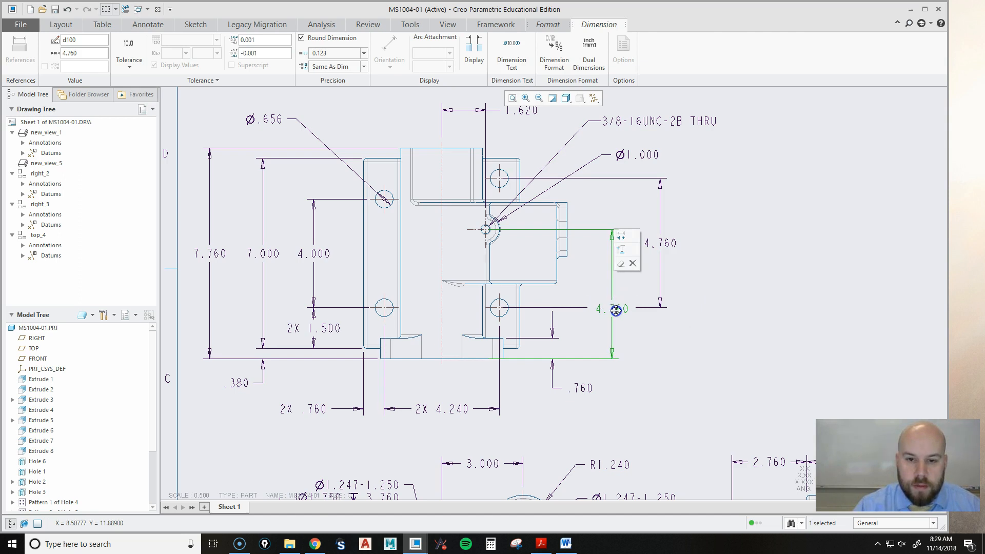
{"action": "left_click_drag", "start_coordinate": [624, 294], "coordinate": [621, 294]}
{"action": "left_click", "coordinate": [735, 275]}
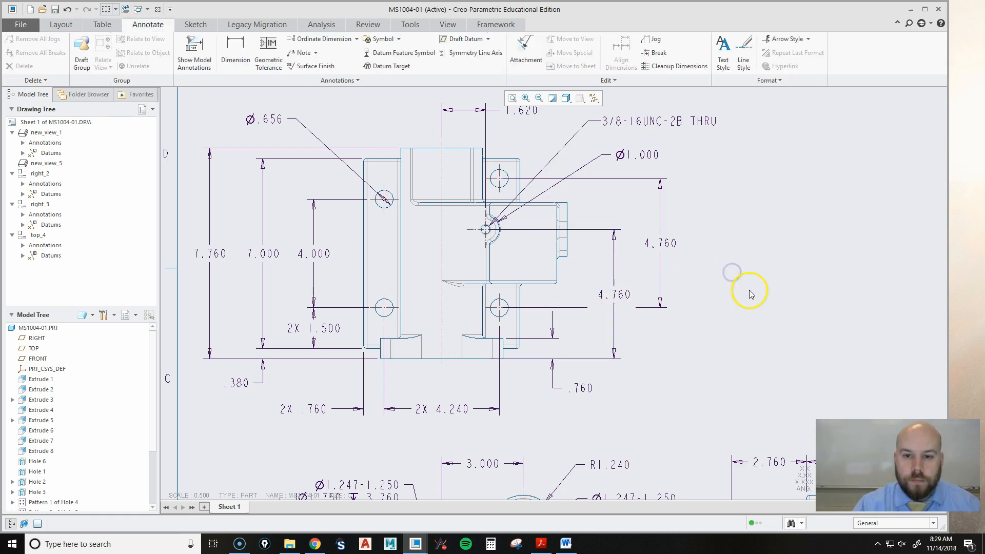
Shorten the outer 4.760 dimension's extension lines to clear the centre marks of the adjacent mounting holes.
{"action": "left_click", "coordinate": [622, 293]}
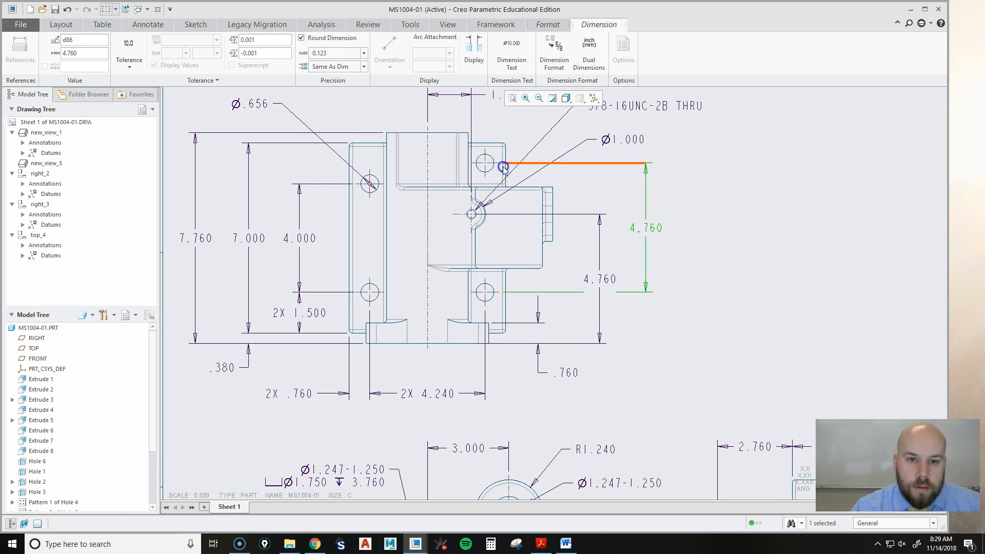
{"action": "left_click", "coordinate": [792, 259]}
{"action": "scroll", "coordinate": [728, 315], "scroll_direction": "up", "scroll_amount": 2}
{"action": "scroll", "coordinate": [739, 308], "scroll_direction": "down", "scroll_amount": 5}
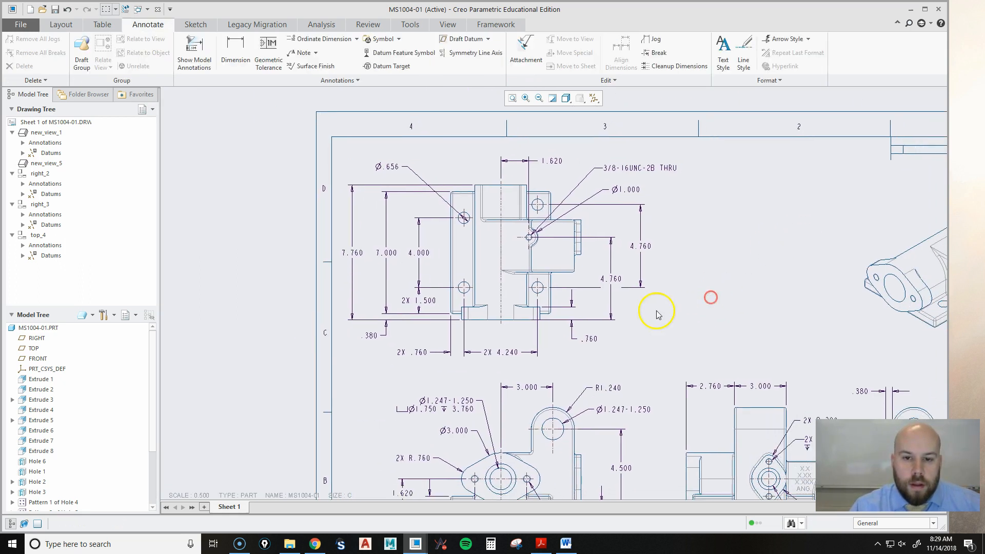
{"action": "middle_click_drag", "start_coordinate": [674, 357], "coordinate": [679, 378]}
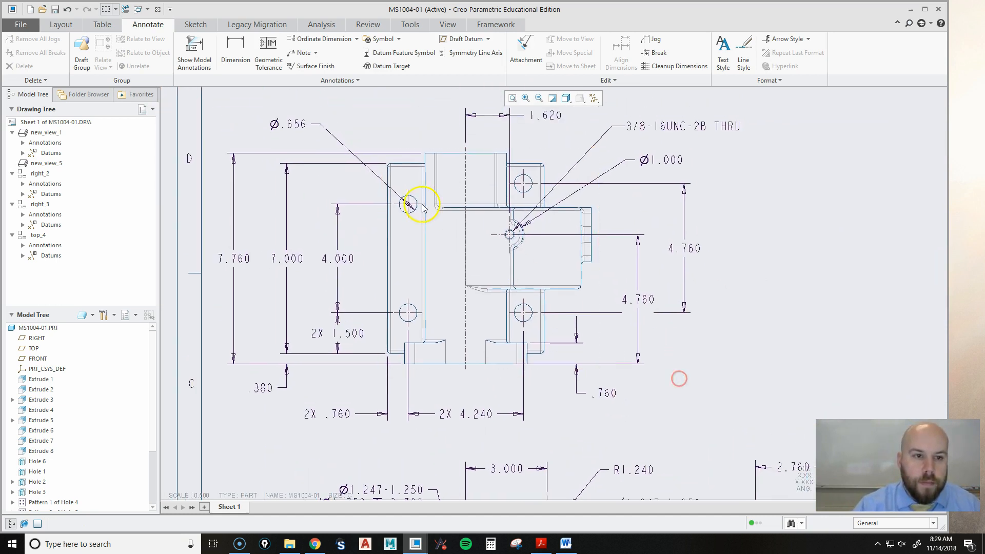
Move the Ø.656 hole callout nearer the top view and extend its text with a 4X prefix and THRU.
{"action": "middle_click_drag", "start_coordinate": [365, 190], "coordinate": [428, 249]}
{"action": "left_click", "coordinate": [358, 189]}
{"action": "left_click_drag", "start_coordinate": [358, 189], "coordinate": [384, 179]}
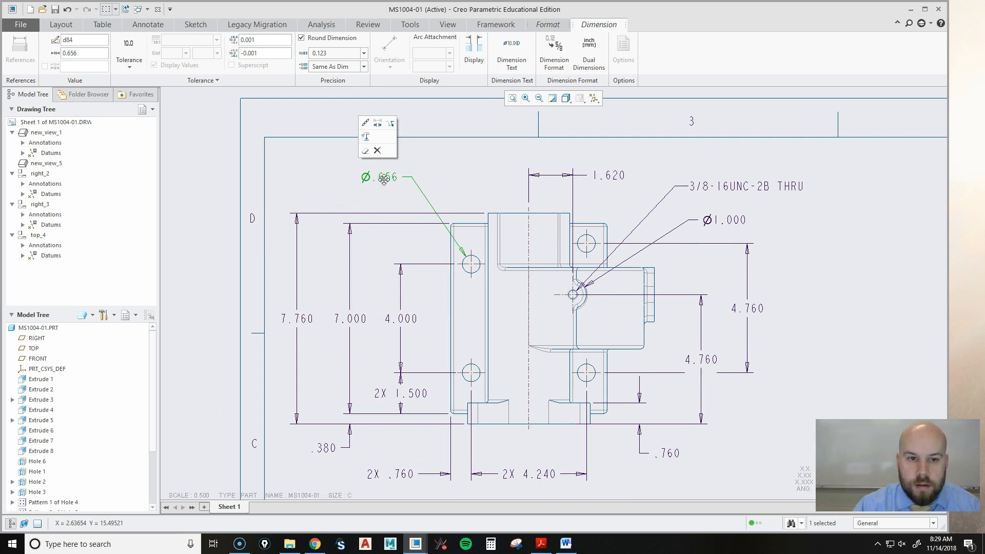
{"action": "left_click", "coordinate": [511, 51]}
{"action": "left_click", "coordinate": [519, 100]}
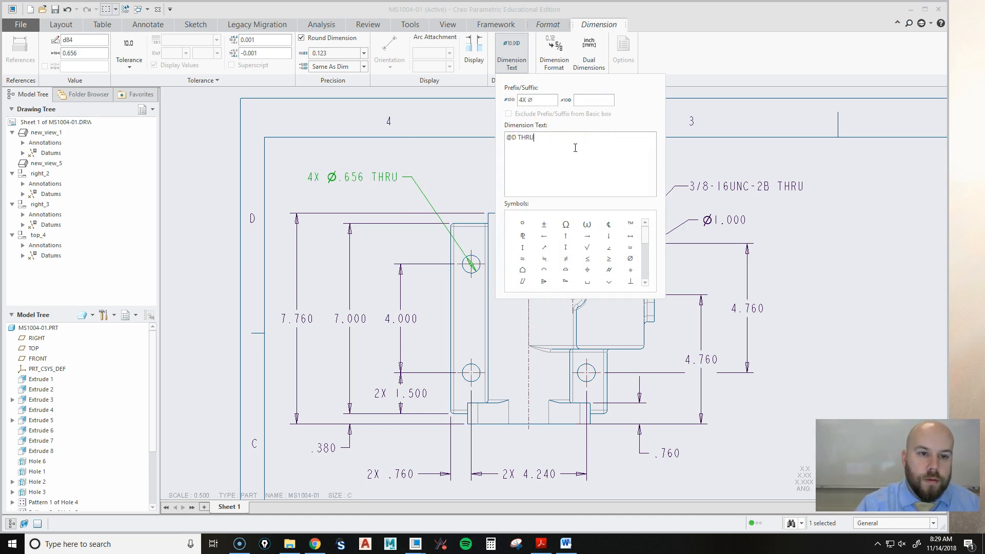
{"action": "left_click", "coordinate": [798, 292]}
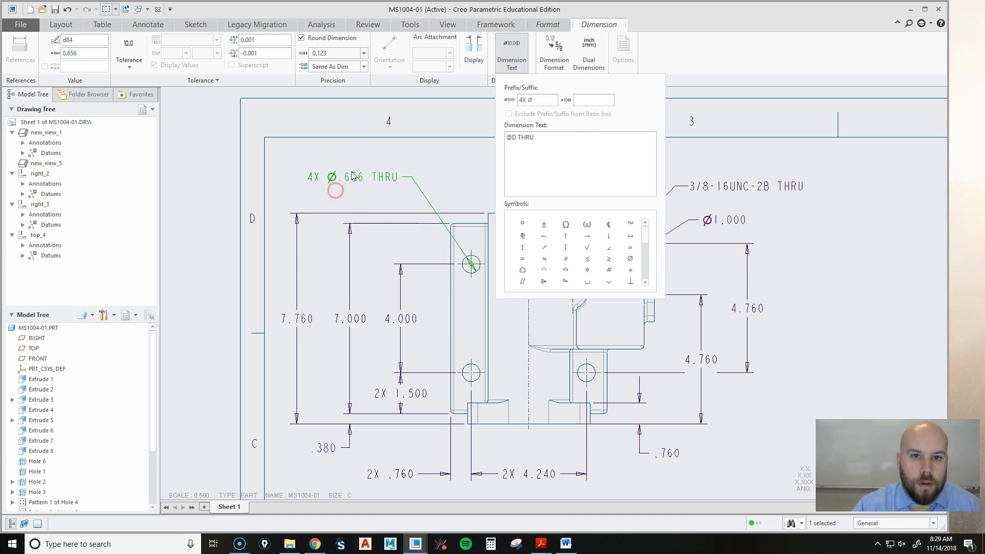
{"action": "left_click", "coordinate": [371, 146]}
Reposition the 4X Ø.656 THRU callout closer above the upper mounting hole it points to.
{"action": "left_click", "coordinate": [352, 177]}
{"action": "left_click_drag", "start_coordinate": [362, 178], "coordinate": [405, 172]}
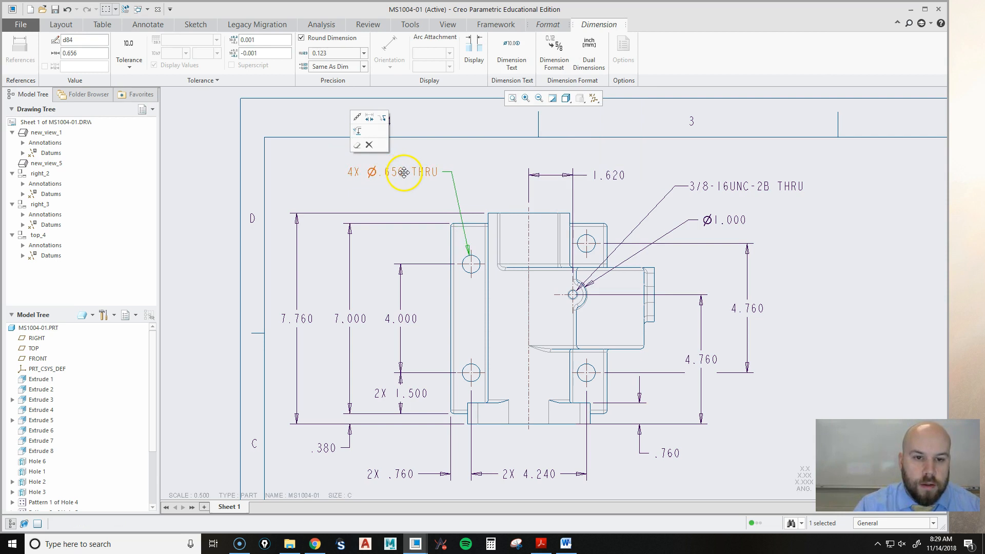
{"action": "left_click", "coordinate": [846, 272]}
Look over the dimensioned views and title block to check what the sheet still needs.
{"action": "middle_click_drag", "start_coordinate": [850, 319], "coordinate": [778, 235]}
{"action": "scroll", "coordinate": [615, 318], "scroll_direction": "up", "scroll_amount": 2}
{"action": "middle_click_drag", "start_coordinate": [717, 334], "coordinate": [653, 224]}
{"action": "scroll", "coordinate": [681, 243], "scroll_direction": "up", "scroll_amount": 2}
{"action": "mouse_move", "coordinate": [824, 406]}
{"action": "middle_mouse_down"}
{"action": "mouse_move", "coordinate": [780, 376]}
{"action": "mouse_move", "coordinate": [736, 370]}
{"action": "middle_mouse_up"}
{"action": "scroll", "coordinate": [26, 440], "scroll_direction": "down", "scroll_amount": 3}
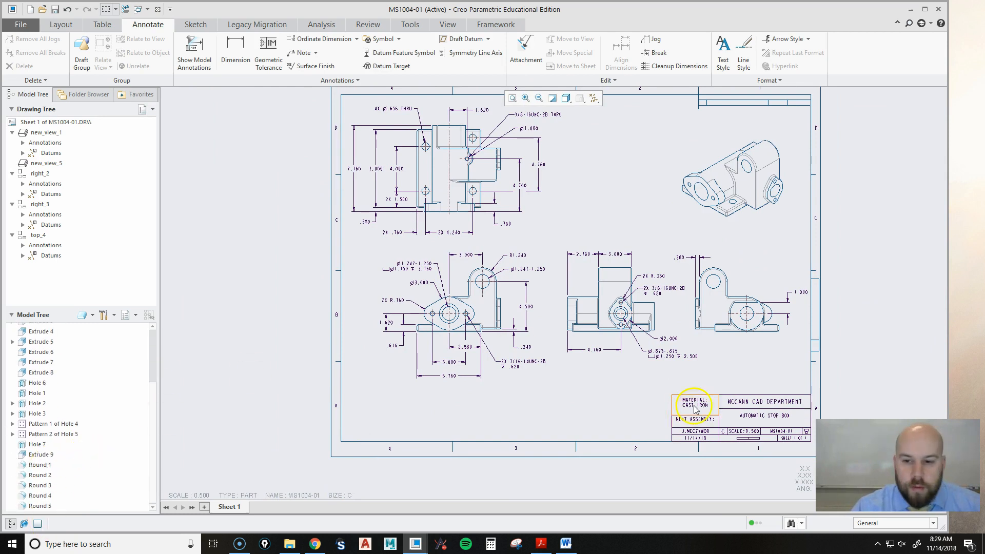
{"action": "middle_click_drag", "start_coordinate": [730, 369], "coordinate": [714, 377]}
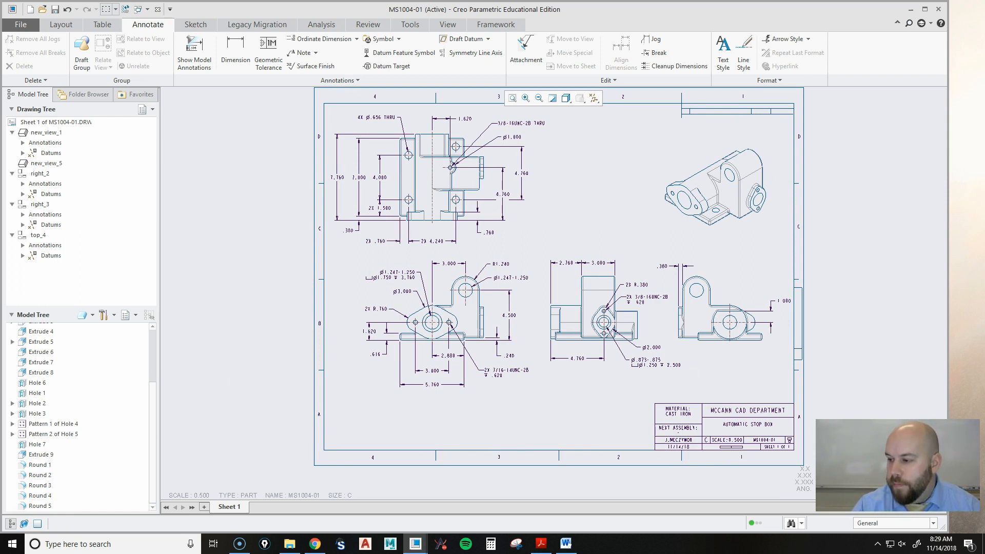
{"action": "key", "text": "alt+Tab"}
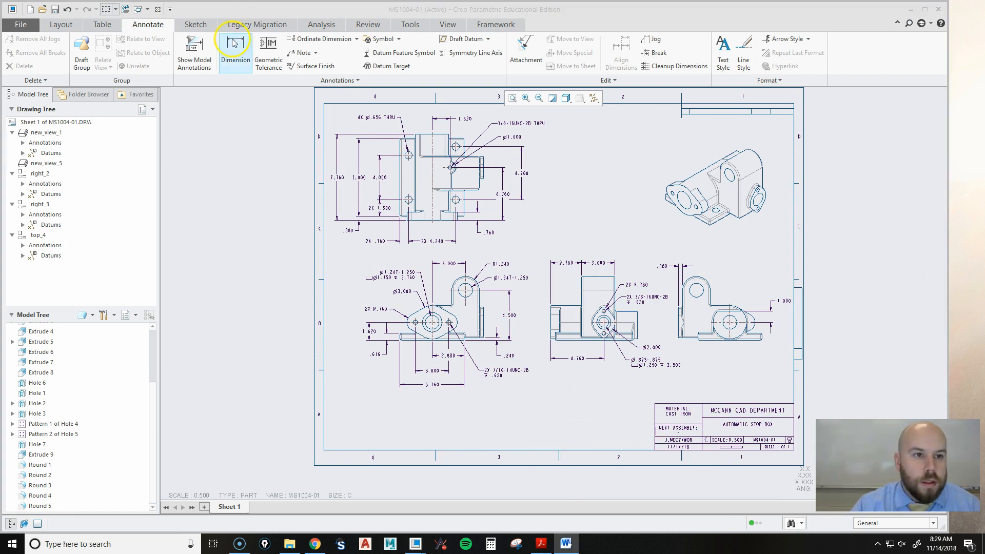
Place an unattached note above the title block reading "NOTES:" with the first item "1. REMOVE ALL BURRS AND SHARP EDGES".
{"action": "left_click", "coordinate": [315, 53]}
{"action": "left_click", "coordinate": [274, 65]}
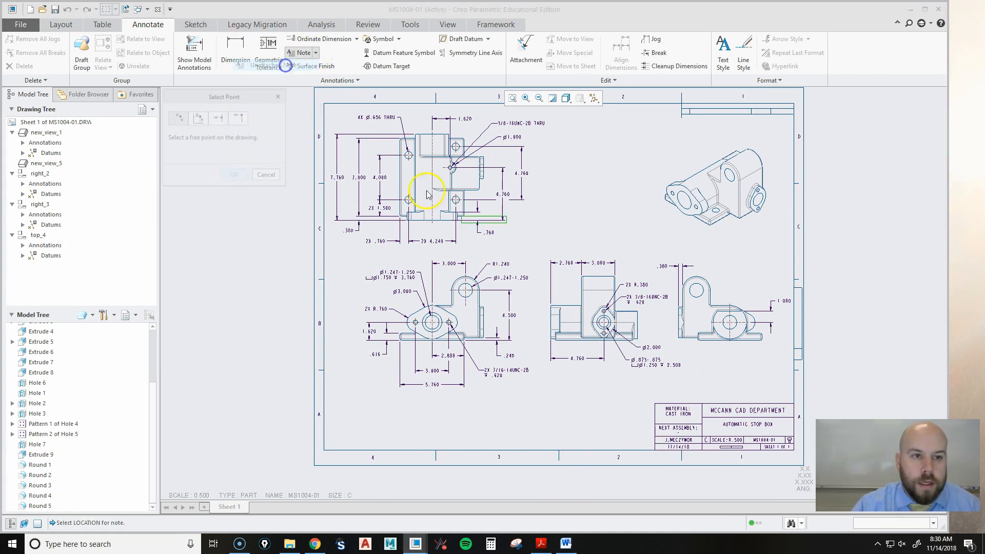
{"action": "scroll", "coordinate": [662, 395], "scroll_direction": "down", "scroll_amount": 4}
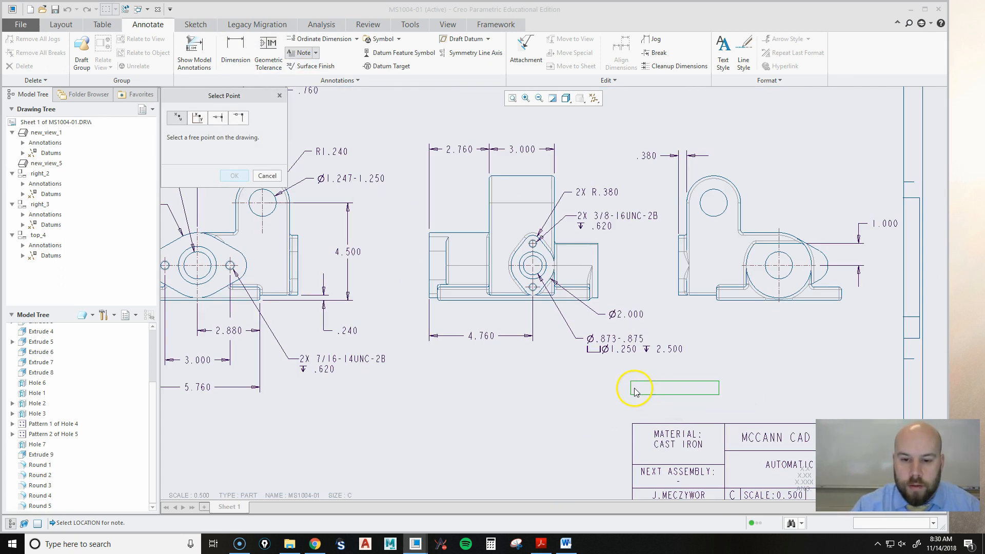
{"action": "scroll", "coordinate": [634, 392], "scroll_direction": "down", "scroll_amount": 4}
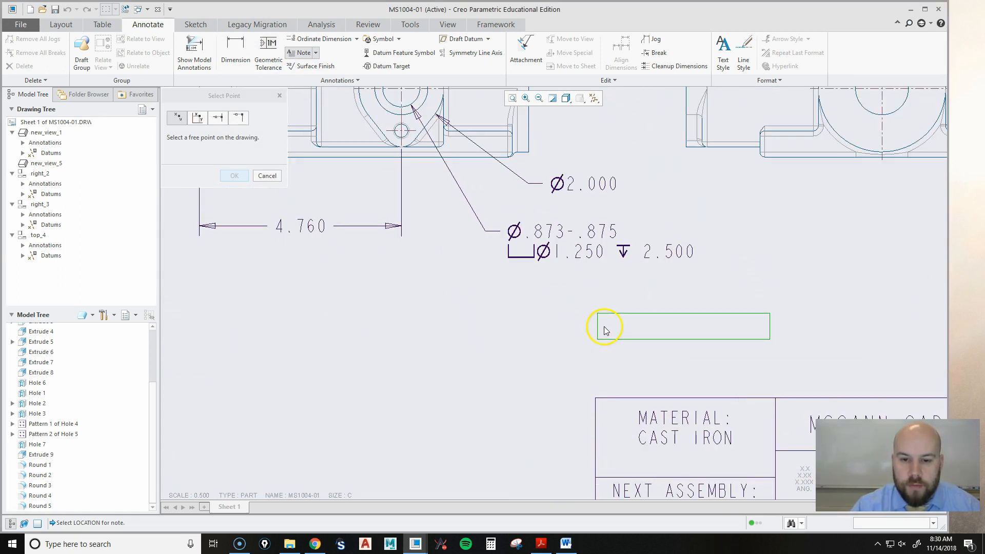
{"action": "left_click", "coordinate": [604, 324]}
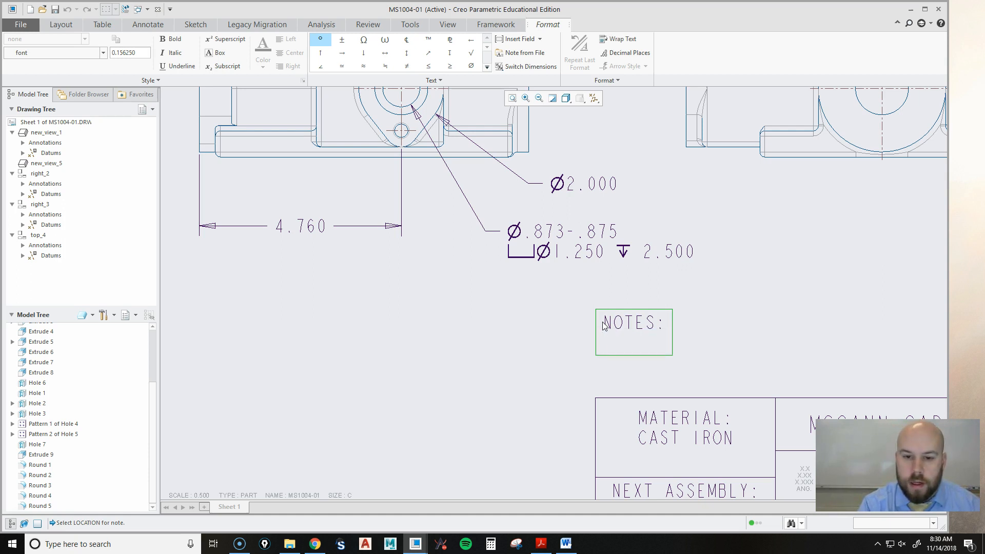
{"action": "type", "text": "REMO"}
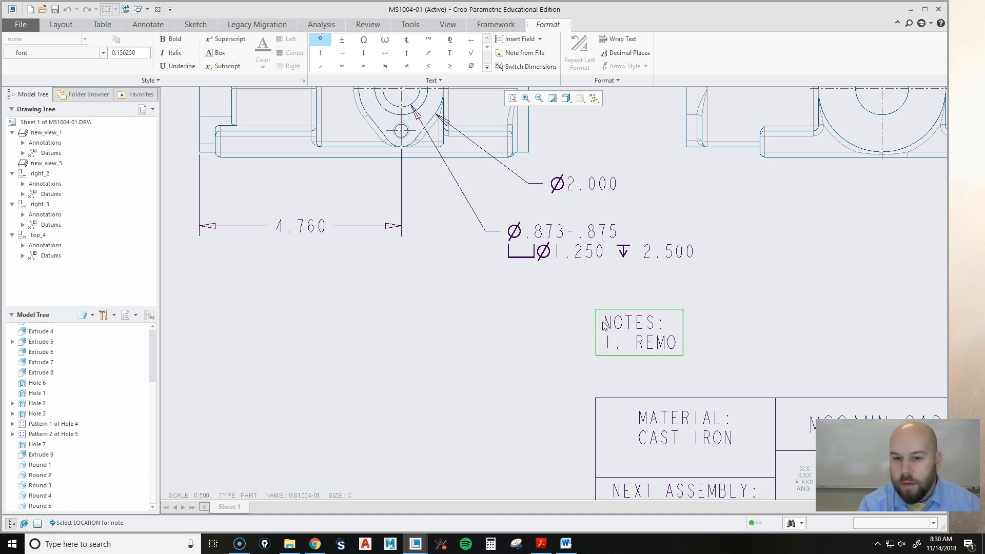
{"action": "type", "text": "VE ALL BURRS AND SHARP EDGES"}
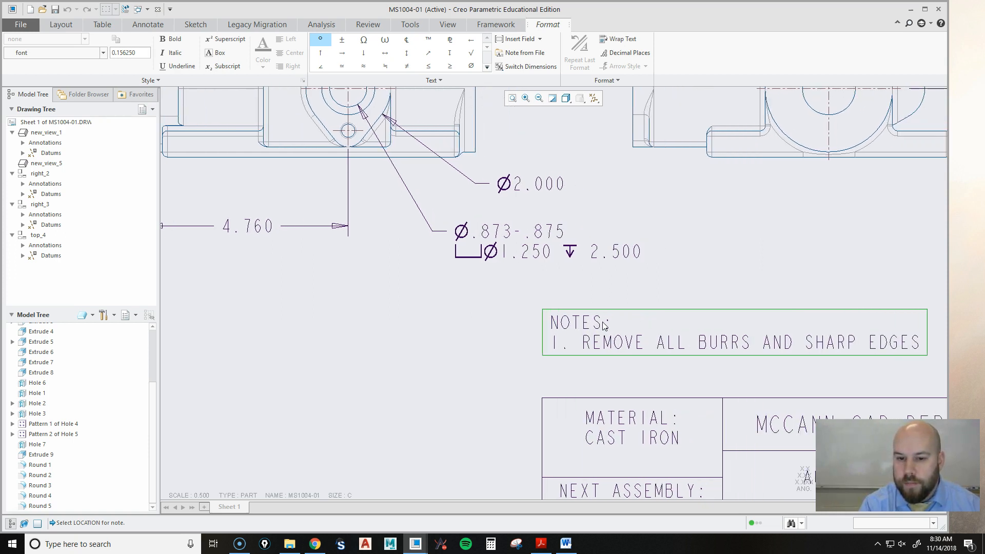
Add the item "2. UNLESS OTHERWISE SPECIFIED ALL FILLETS AND ROUNDS ARE .12", continuing on an indented second line from ROUNDS.
{"action": "key", "text": "Return"}
{"action": "type", "text": "2. UNLESS OTHERWISE SPE"}
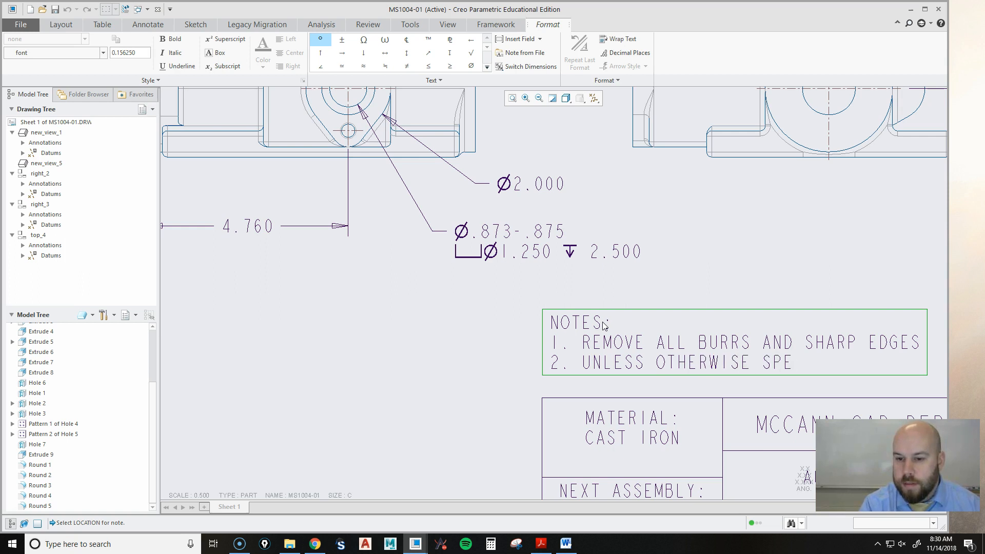
{"action": "type", "text": "CIFIED ALL FILLETS AND ROUND"}
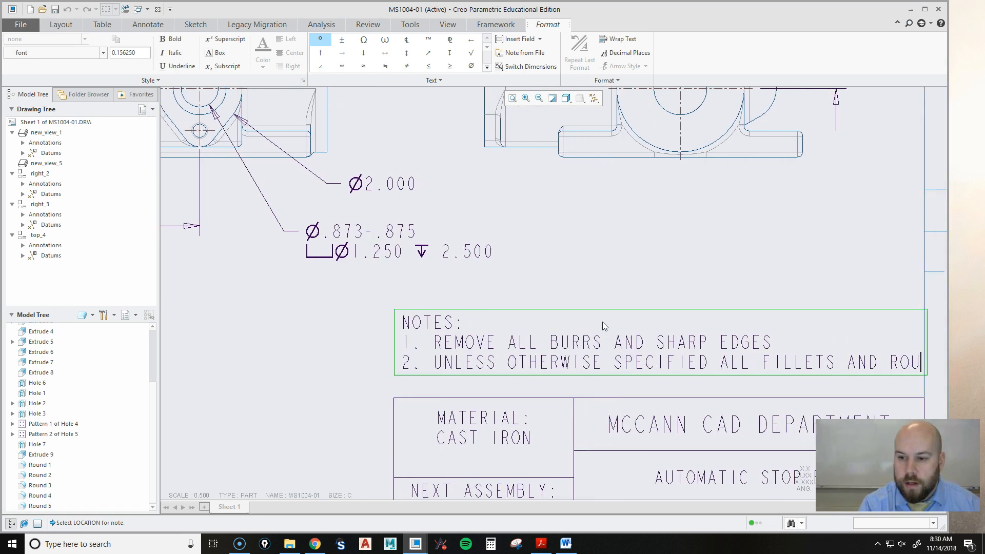
{"action": "key", "text": "BackSpace"}
{"action": "key", "text": "BackSpace"}
{"action": "key", "text": "BackSpace"}
{"action": "key", "text": "BackSpace"}
{"action": "key", "text": "BackSpace"}
{"action": "key", "text": "BackSpace"}
{"action": "key", "text": "Return"}
{"action": "type", "text": "ROU"}
{"action": "key", "text": "BackSpace"}
{"action": "key", "text": "BackSpace"}
{"action": "key", "text": "BackSpace"}
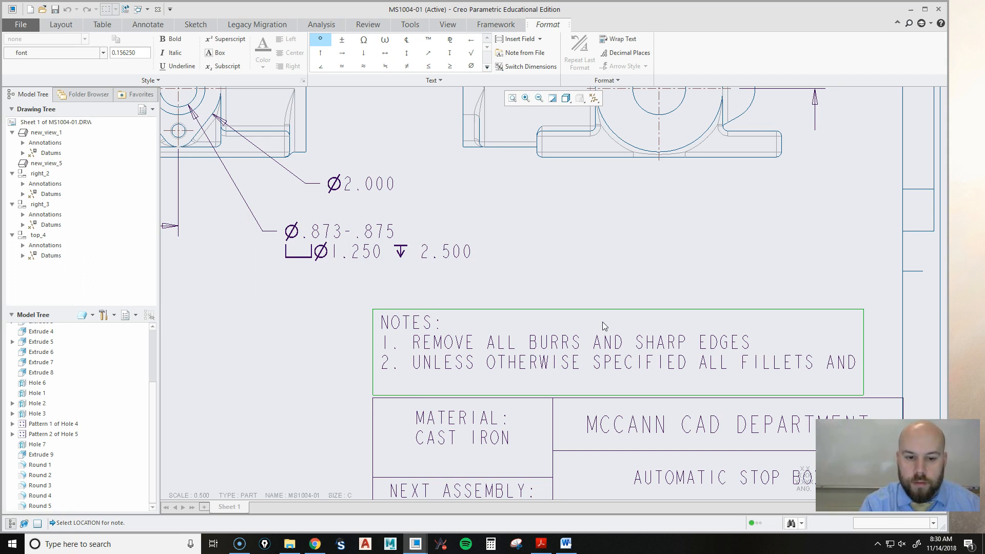
{"action": "type", "text": "ROUNDS"}
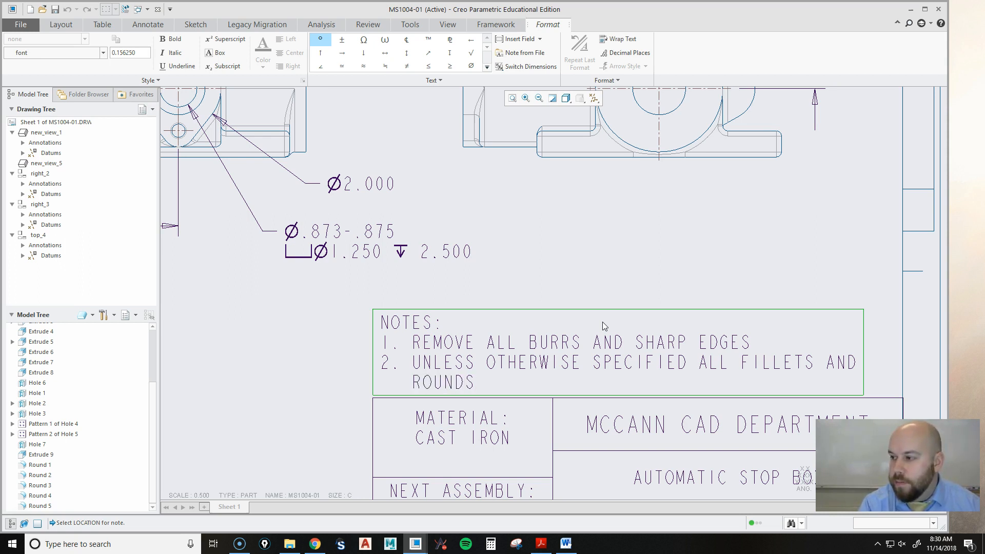
{"action": "type", "text": " ARE .12"}
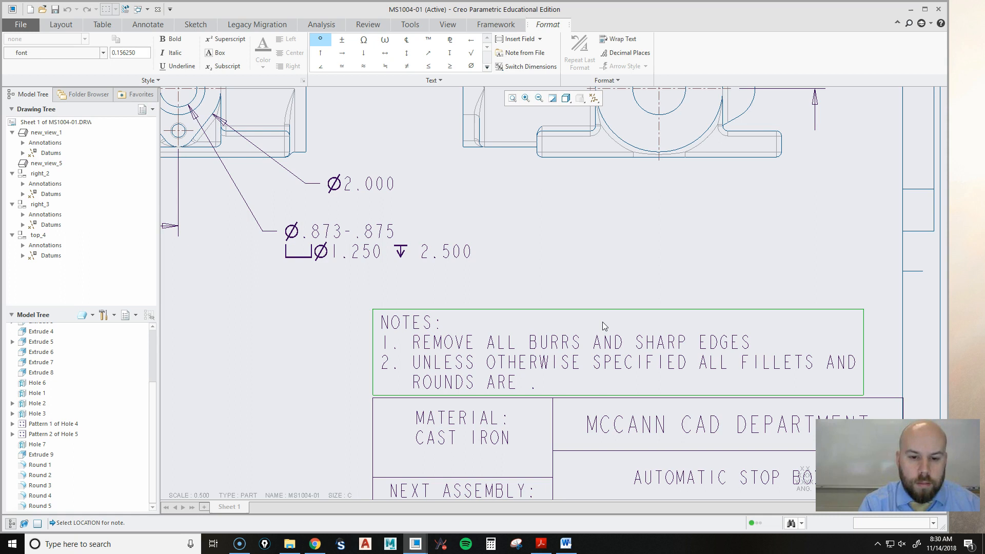
{"action": "left_click", "coordinate": [636, 232]}
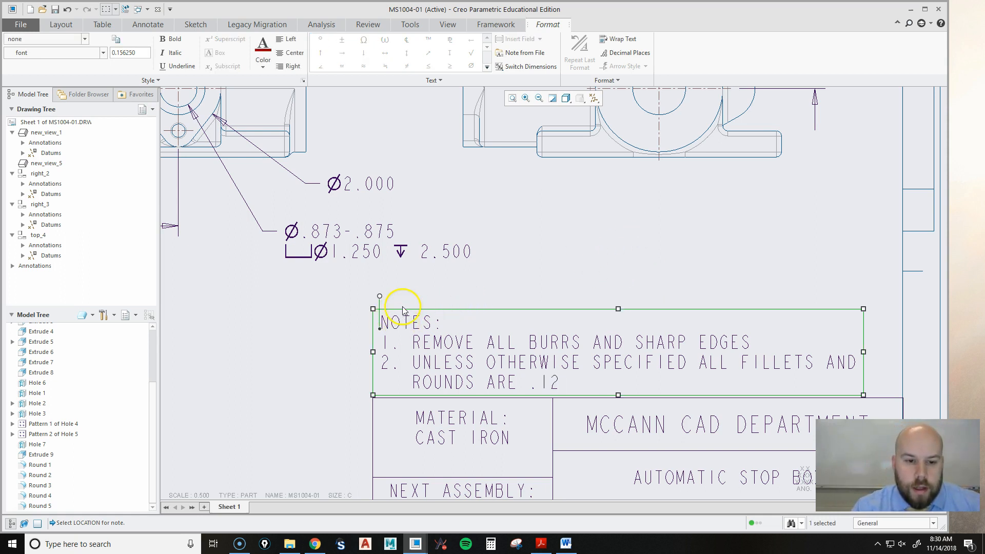
Nudge the NOTES block into place just above the title block and check its position on the full sheet.
{"action": "left_click_drag", "start_coordinate": [403, 307], "coordinate": [402, 305]}
{"action": "left_click", "coordinate": [334, 352]}
{"action": "scroll", "coordinate": [333, 352], "scroll_direction": "up", "scroll_amount": 1}
{"action": "scroll", "coordinate": [600, 296], "scroll_direction": "up", "scroll_amount": 4}
{"action": "scroll", "coordinate": [723, 328], "scroll_direction": "up", "scroll_amount": 5}
{"action": "middle_click_drag", "start_coordinate": [829, 339], "coordinate": [732, 335]}
{"action": "left_click", "coordinate": [512, 98]}
{"action": "left_click", "coordinate": [582, 200]}
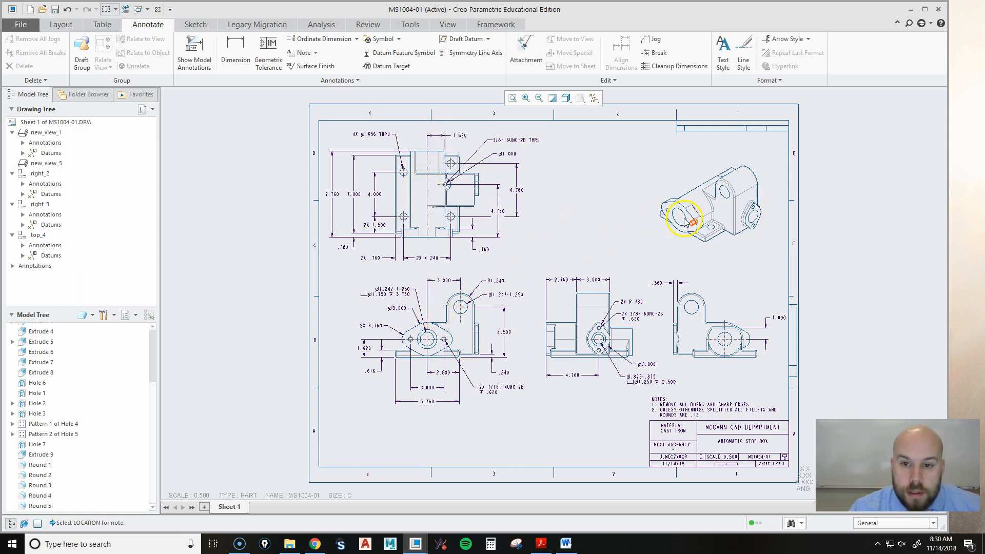
Shift the isometric view slightly and save the drawing.
{"action": "left_click", "coordinate": [714, 209]}
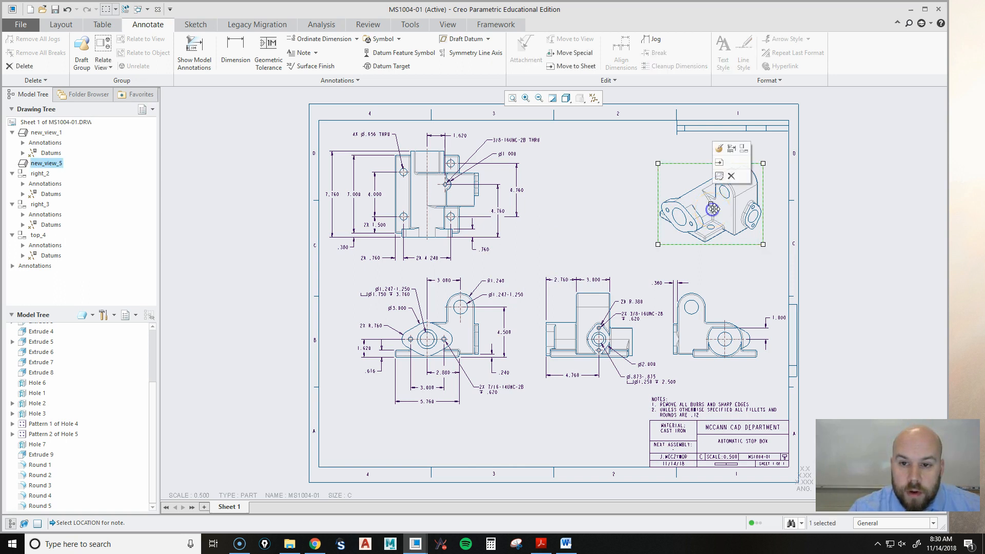
{"action": "left_click", "coordinate": [599, 210]}
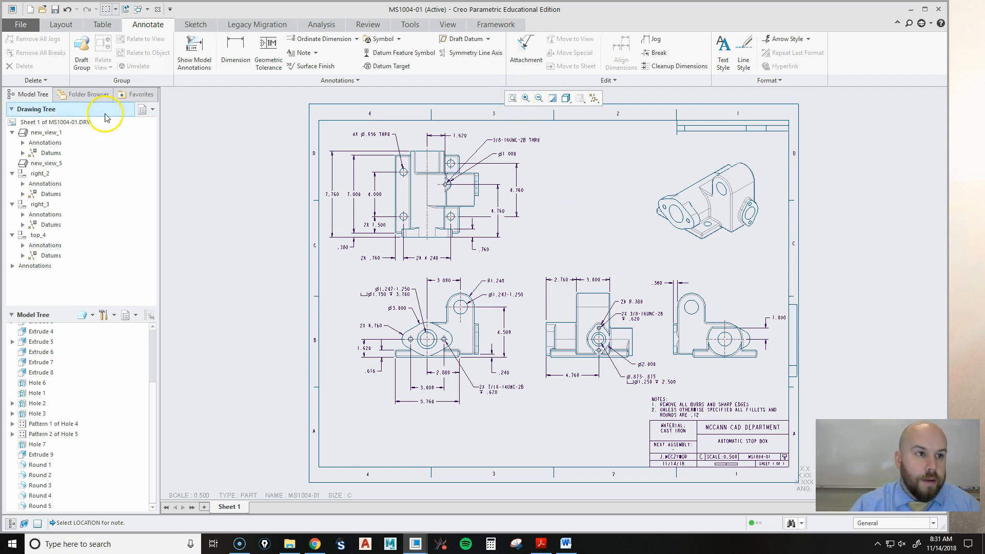
{"action": "left_click", "coordinate": [52, 10]}
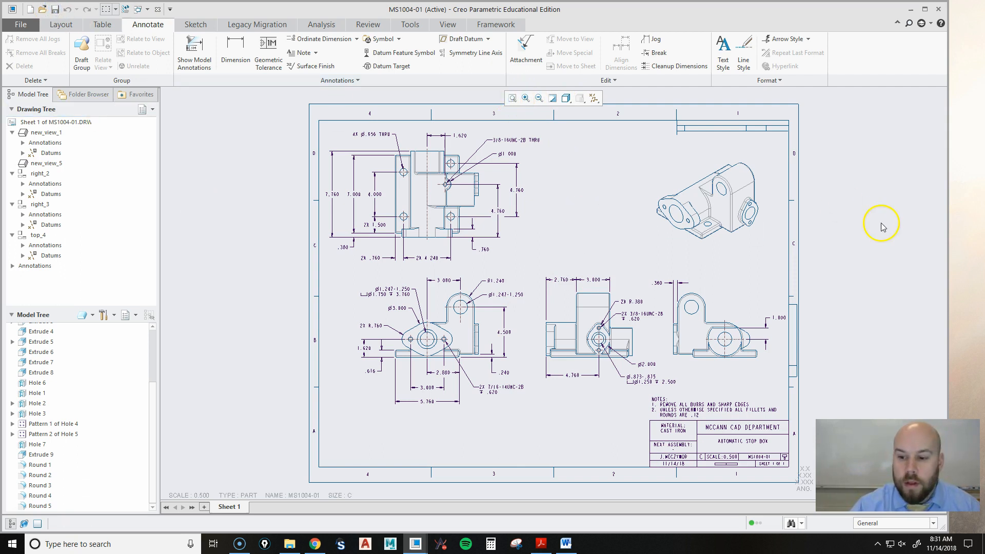